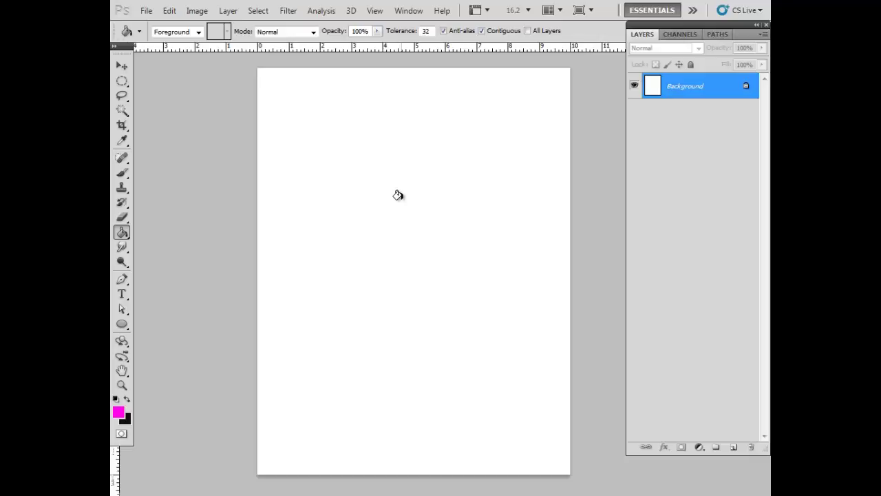
# Draw a large ellipse out from the page centre and convert it into an oval selection
pyautogui.click(121, 323)
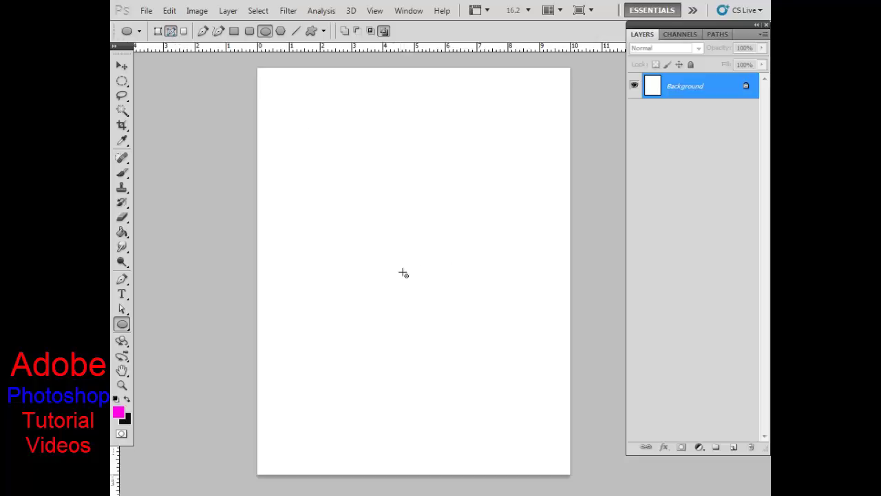
pyautogui.press('alt')
pyautogui.moveTo(408, 271); pyautogui.dragTo(530, 353)
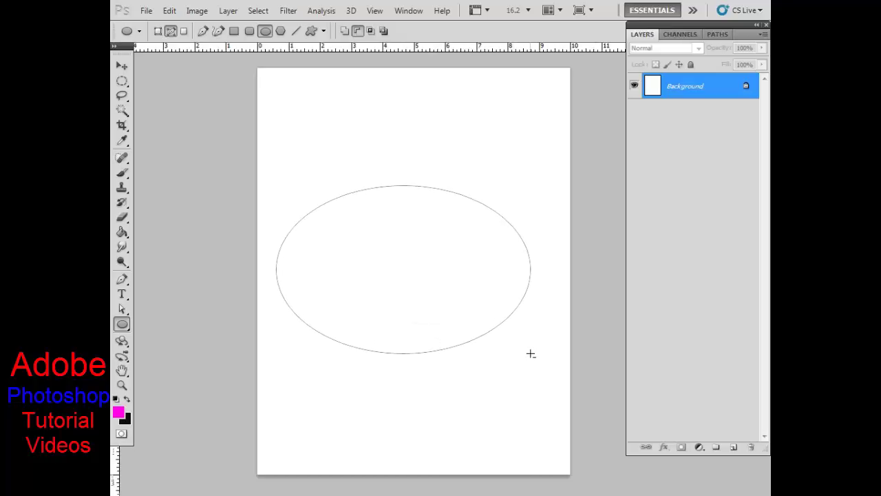
pyautogui.moveTo(530, 353); pyautogui.dragTo(533, 358)
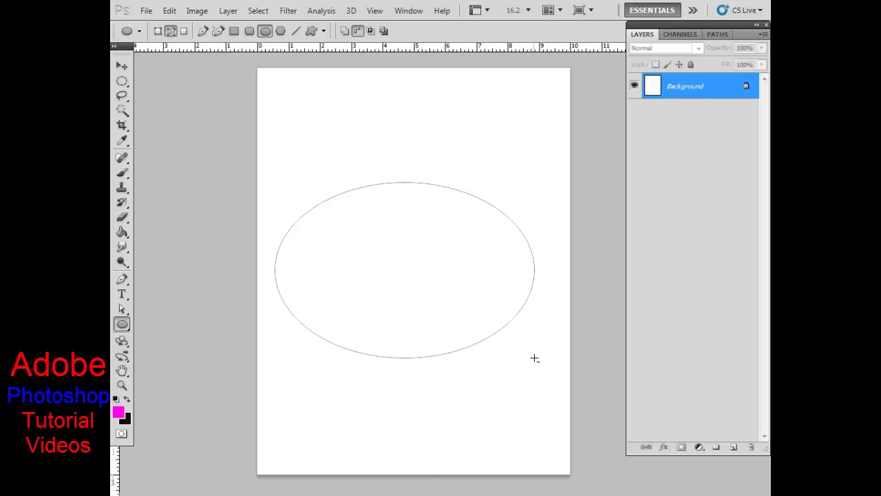
pyautogui.moveTo(533, 357); pyautogui.dragTo(542, 358)
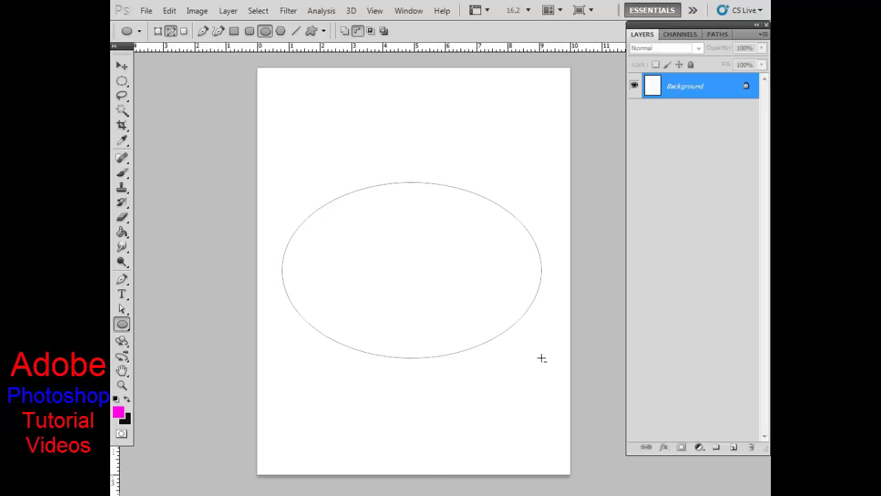
pyautogui.moveTo(541, 358); pyautogui.dragTo(541, 358)
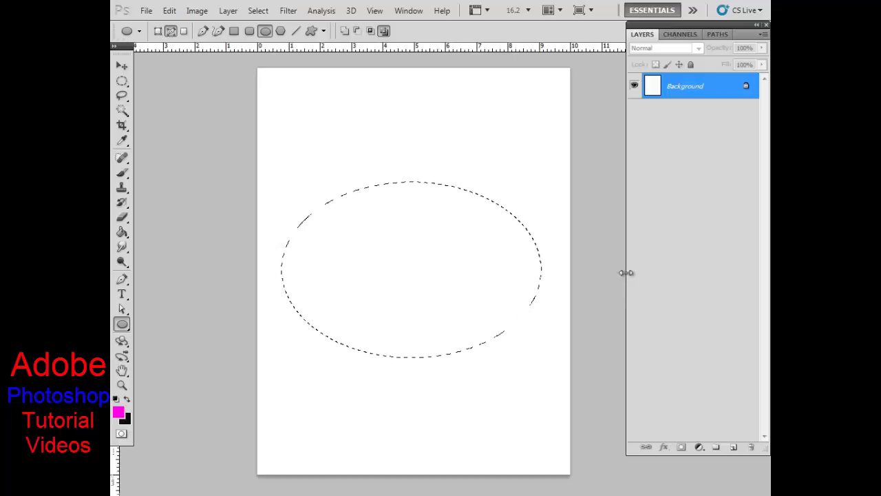
# Add a new layer above Background and name it Circle
pyautogui.click(732, 448)
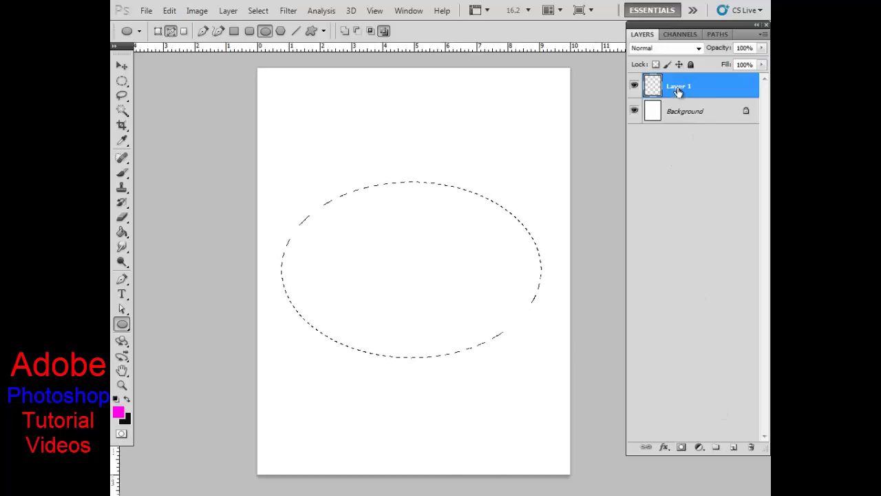
pyautogui.doubleClick(678, 86)
pyautogui.write('cle')
pyautogui.press('Return')
# Fill the oval selection with magenta using the Paint Bucket, then deselect
pyautogui.click(122, 232)
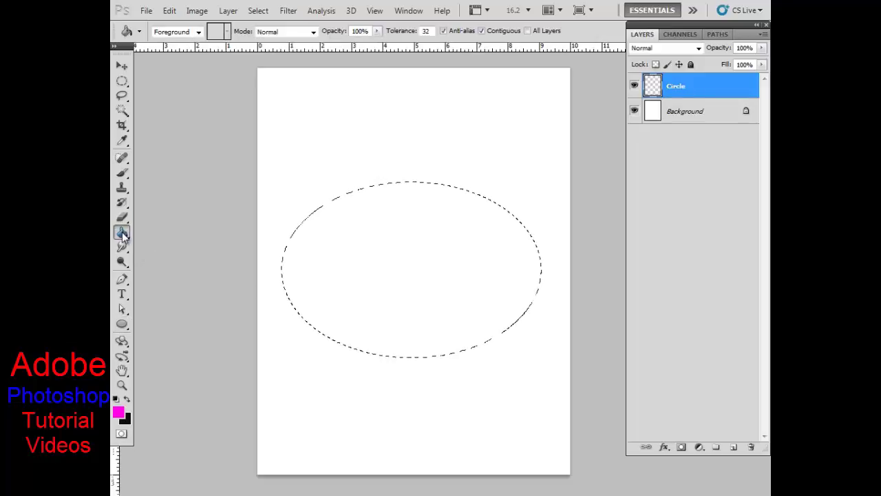
pyautogui.click(378, 259)
pyautogui.hotkey('ctrl', 'd')
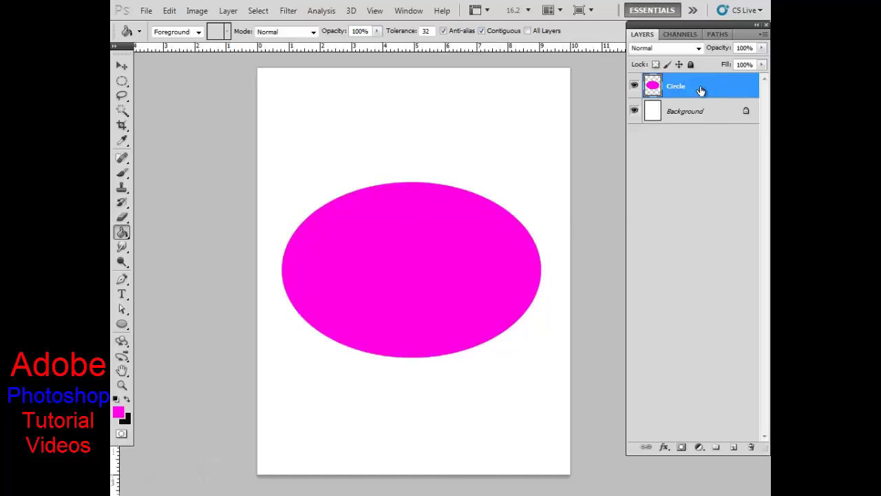
# Duplicate Circle as 'Circle behind' beneath it, hide Circle, and select Circle behind
pyautogui.hotkey('ctrl', 'j')
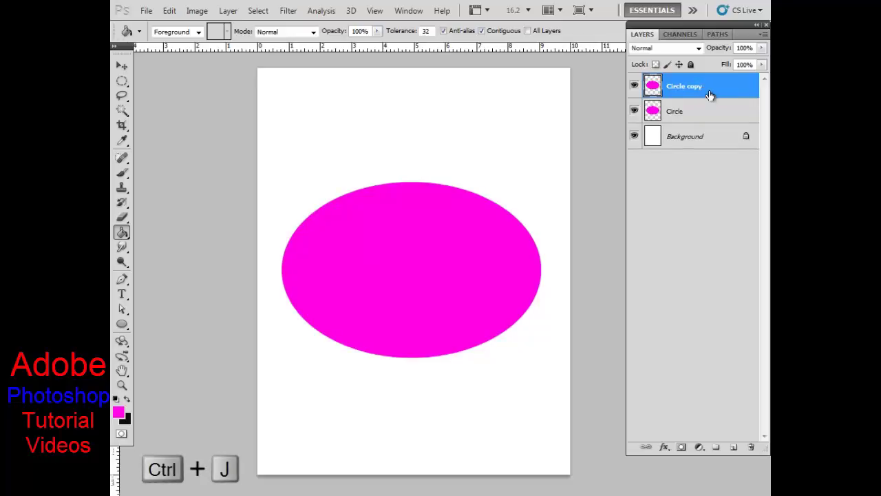
pyautogui.moveTo(714, 87); pyautogui.dragTo(720, 118)
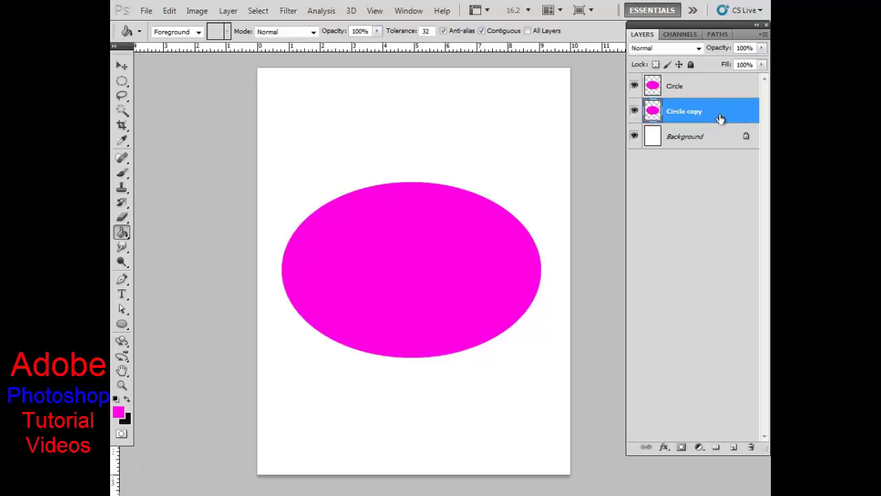
pyautogui.doubleClick(697, 112)
pyautogui.click(699, 113)
pyautogui.press('BackSpace')
pyautogui.press('BackSpace')
pyautogui.press('BackSpace')
pyautogui.write('nd')
pyautogui.click(682, 165)
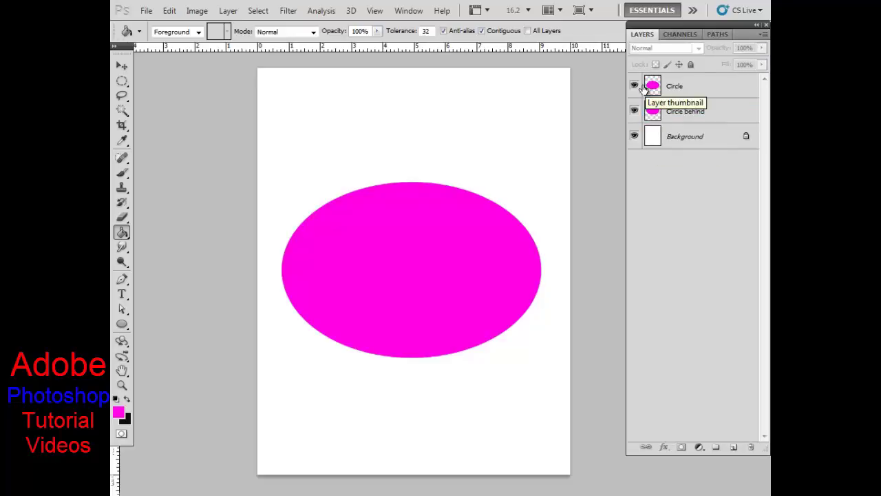
pyautogui.click(635, 87)
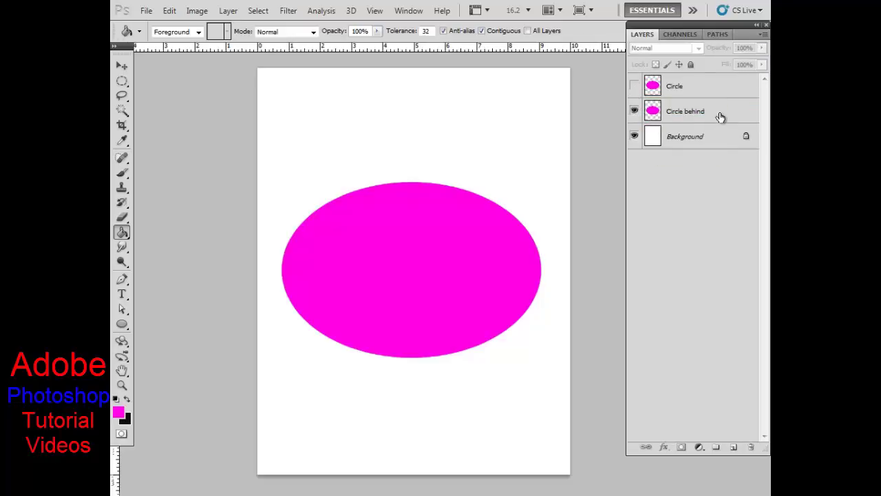
pyautogui.click(719, 117)
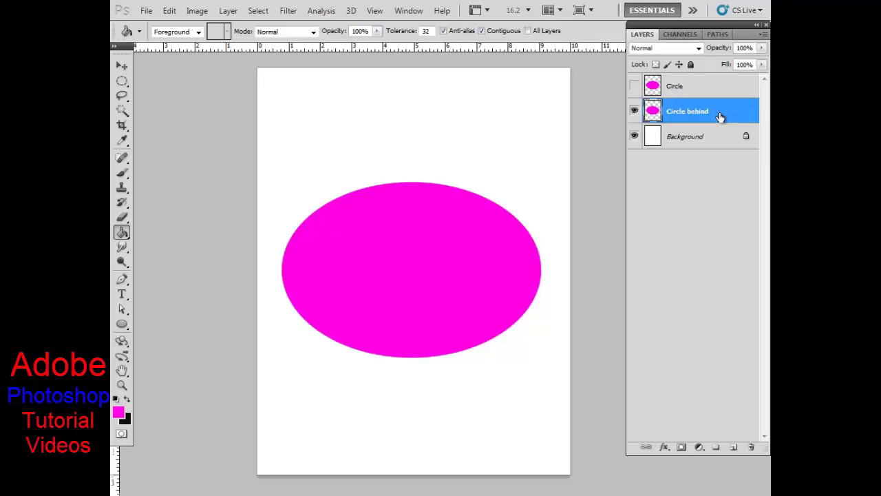
# Scale the Circle behind ellipse up from its centre to about 101.66%
pyautogui.hotkey('ctrl', 't')
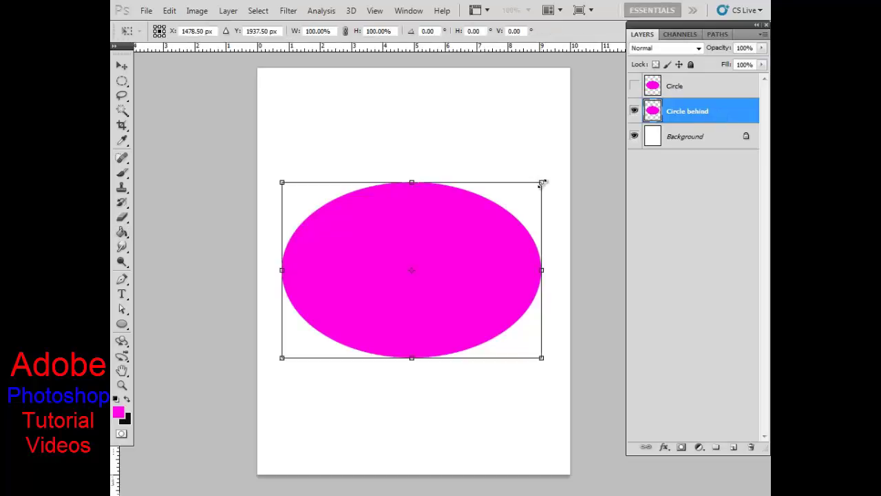
pyautogui.click(448, 271)
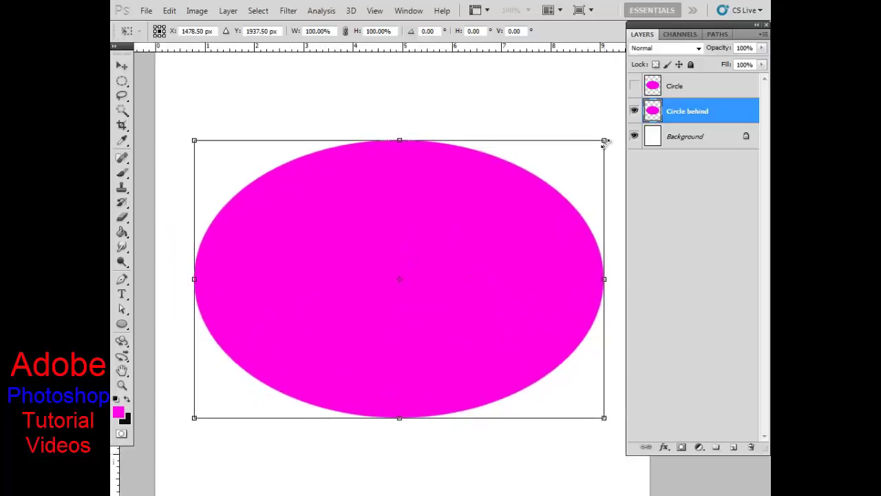
pyautogui.moveTo(605, 141); pyautogui.dragTo(609, 137)
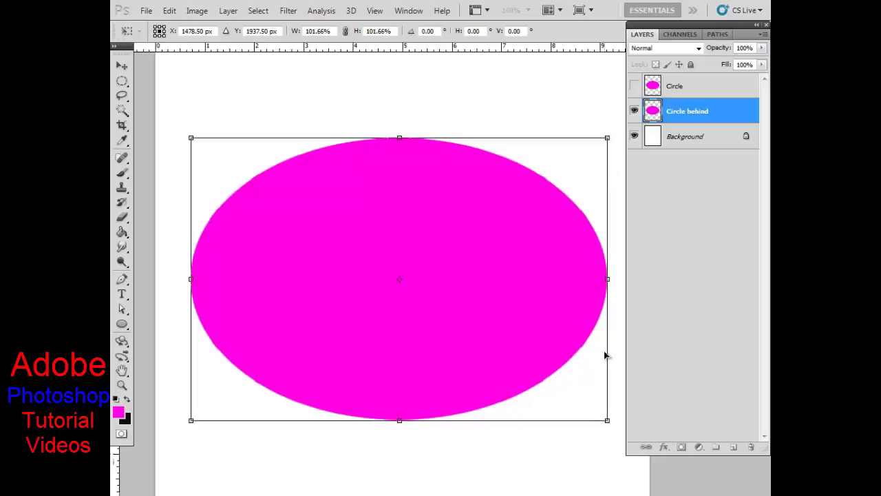
pyautogui.press('g')
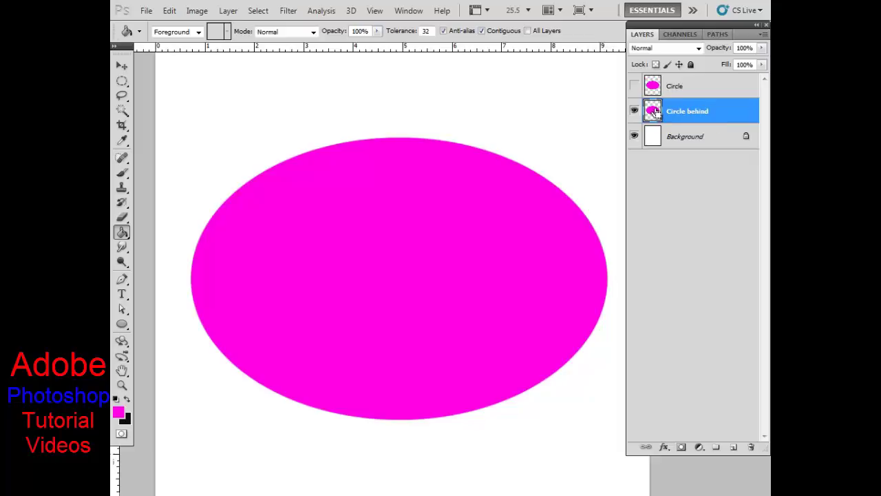
# Load the Circle behind oval as a selection and set the foreground to dark magenta c006ac
pyautogui.keyDown('ctrl'); pyautogui.click(655, 112); pyautogui.keyUp('ctrl')
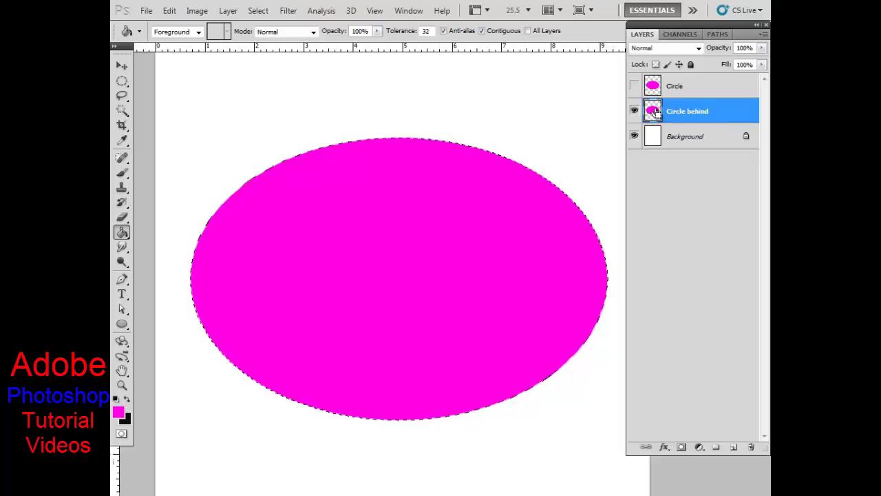
pyautogui.click(123, 412)
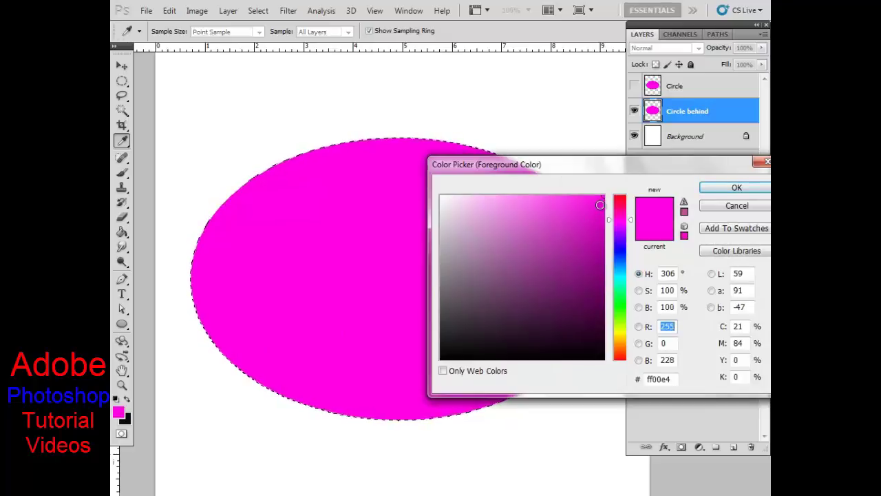
pyautogui.moveTo(604, 200); pyautogui.dragTo(601, 264)
pyautogui.press('Return')
pyautogui.press('g')
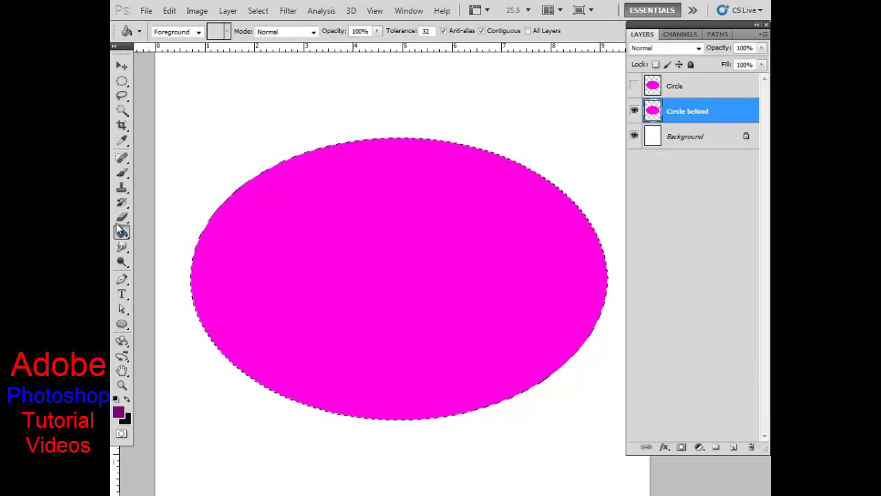
pyautogui.click(121, 174)
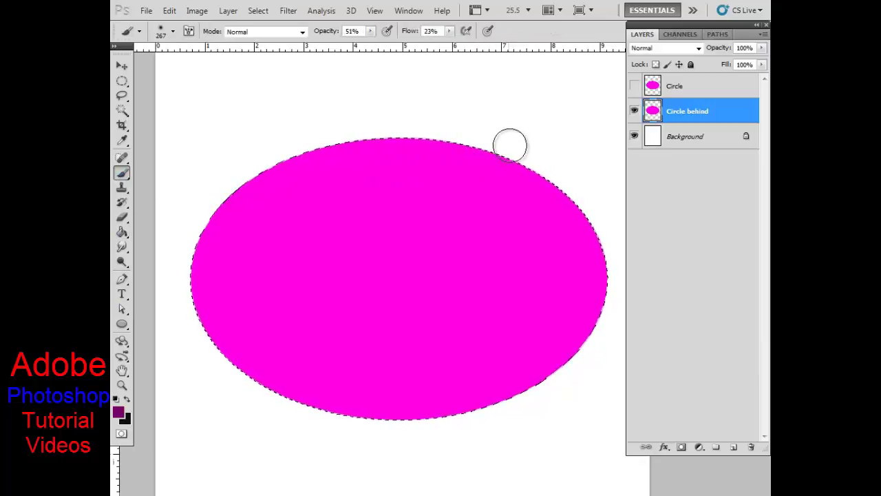
# Set brush flow to 50% and paint darker shading around the oval's top, left and bottom edges
pyautogui.click(431, 31)
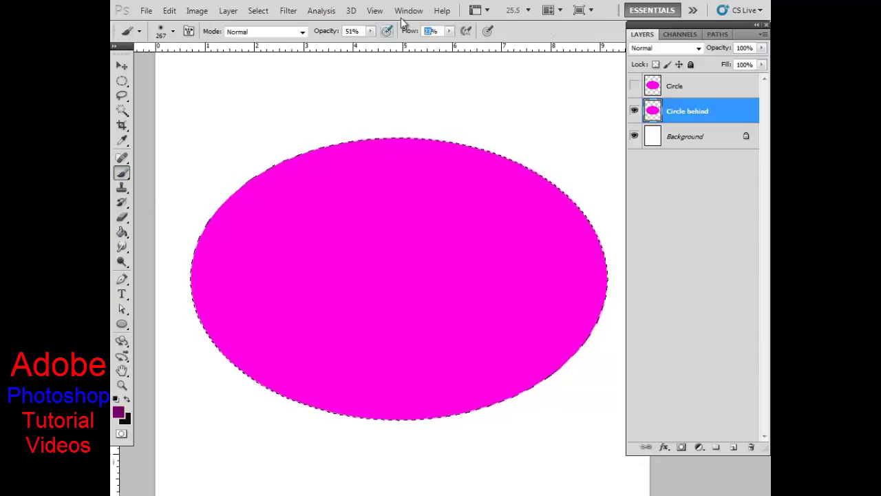
pyautogui.write('50')
pyautogui.press('Return')
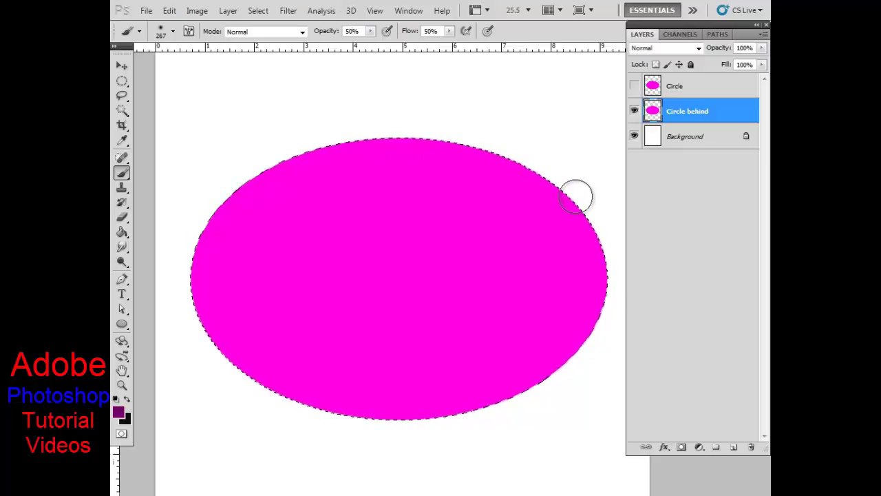
pyautogui.moveTo(576, 197)
pyautogui.mouseDown()
pyautogui.moveTo(272, 172)
pyautogui.moveTo(197, 230)
pyautogui.moveTo(175, 298)
pyautogui.moveTo(195, 210)
pyautogui.moveTo(176, 255)
pyautogui.moveTo(211, 199)
pyautogui.moveTo(238, 187)
pyautogui.mouseUp()
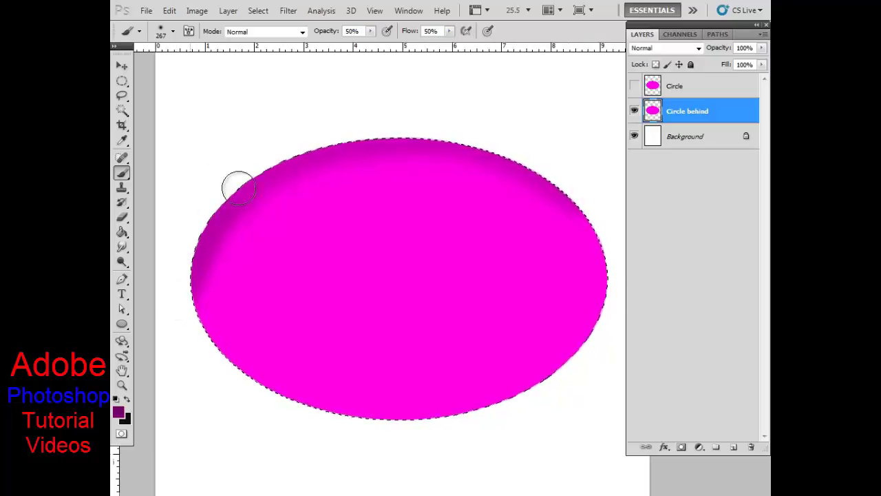
pyautogui.moveTo(316, 145)
pyautogui.mouseDown()
pyautogui.moveTo(198, 338)
pyautogui.moveTo(191, 325)
pyautogui.moveTo(342, 415)
pyautogui.mouseUp()
pyautogui.moveTo(161, 297)
pyautogui.mouseDown()
pyautogui.moveTo(204, 346)
pyautogui.moveTo(327, 415)
pyautogui.moveTo(411, 424)
pyautogui.moveTo(585, 362)
pyautogui.moveTo(605, 277)
pyautogui.moveTo(555, 181)
pyautogui.moveTo(610, 321)
pyautogui.moveTo(558, 334)
pyautogui.moveTo(448, 420)
pyautogui.moveTo(427, 418)
pyautogui.moveTo(466, 413)
pyautogui.moveTo(596, 232)
pyautogui.moveTo(299, 145)
pyautogui.moveTo(610, 250)
pyautogui.moveTo(581, 199)
pyautogui.moveTo(197, 246)
pyautogui.moveTo(183, 336)
pyautogui.moveTo(187, 265)
pyautogui.moveTo(181, 276)
pyautogui.moveTo(557, 367)
pyautogui.moveTo(615, 245)
pyautogui.moveTo(613, 269)
pyautogui.moveTo(562, 183)
pyautogui.moveTo(531, 167)
pyautogui.moveTo(601, 236)
pyautogui.moveTo(568, 192)
pyautogui.moveTo(607, 300)
pyautogui.moveTo(606, 328)
pyautogui.moveTo(562, 362)
pyautogui.moveTo(594, 319)
pyautogui.moveTo(542, 368)
pyautogui.moveTo(511, 431)
pyautogui.moveTo(358, 444)
pyautogui.moveTo(183, 313)
pyautogui.moveTo(217, 198)
pyautogui.moveTo(183, 252)
pyautogui.moveTo(211, 354)
pyautogui.moveTo(248, 406)
pyautogui.moveTo(221, 349)
pyautogui.mouseUp()
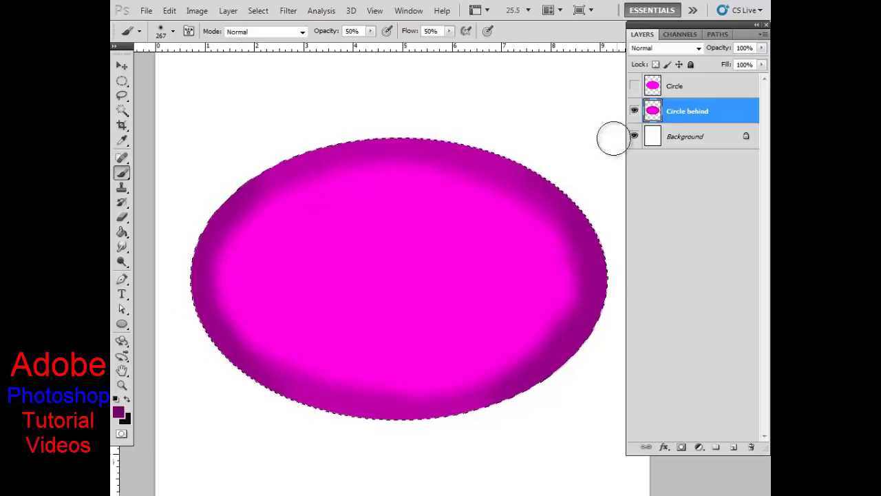
# Show the Circle layer again and enlarge the brush to 484 px, then 764 px
pyautogui.click(634, 86)
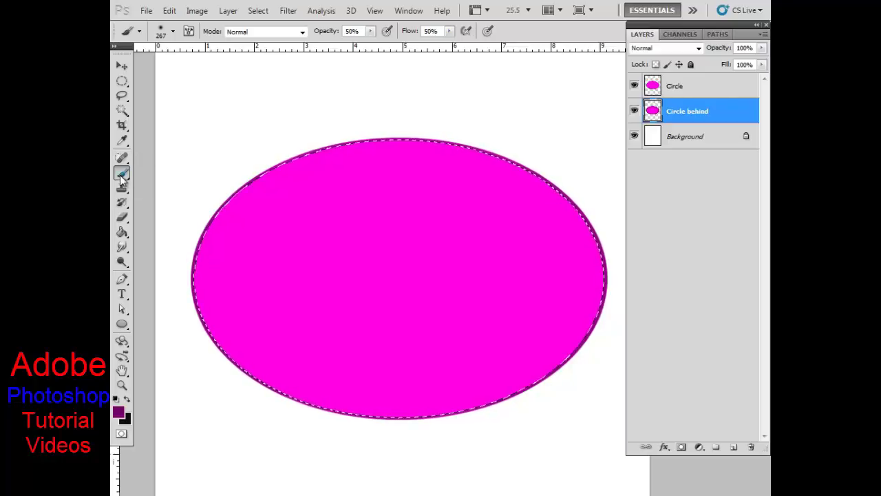
pyautogui.rightClick(224, 153)
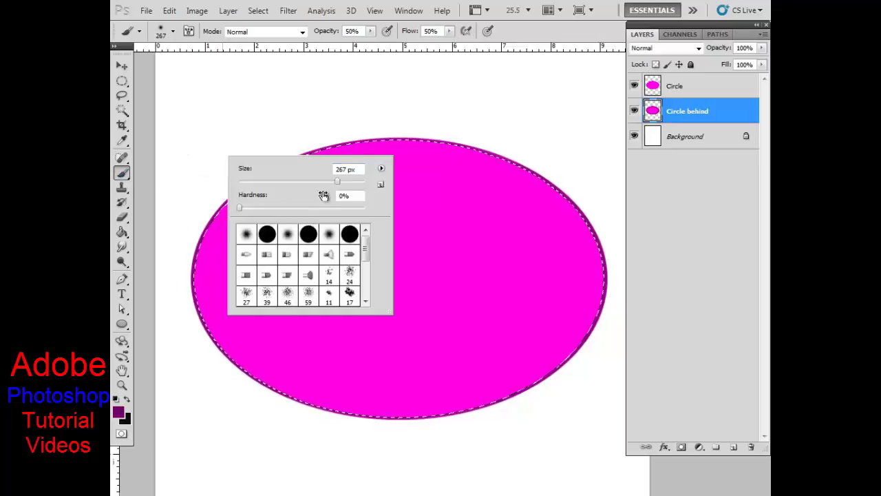
pyautogui.moveTo(345, 181); pyautogui.dragTo(351, 182)
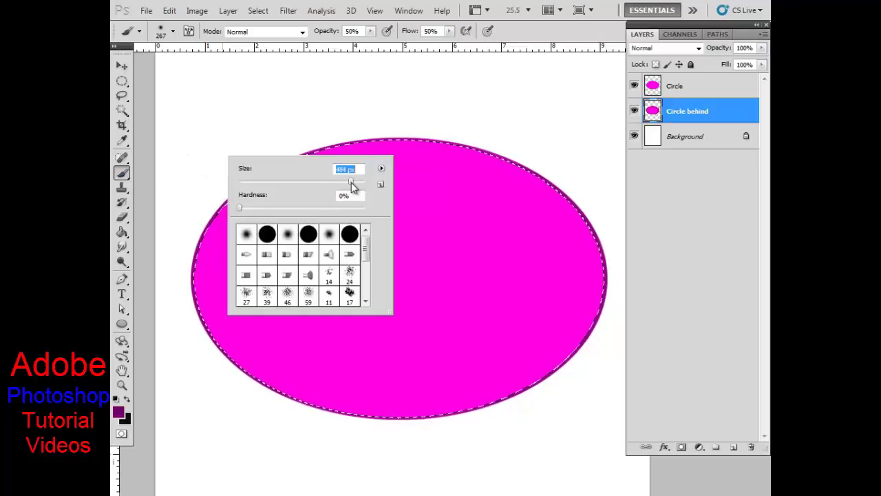
pyautogui.press('Return')
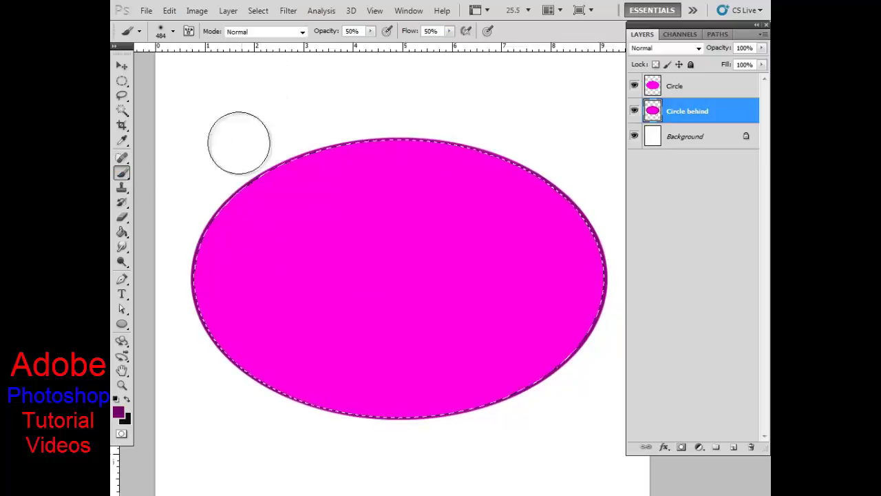
pyautogui.rightClick(203, 196)
pyautogui.moveTo(332, 216); pyautogui.dragTo(342, 216)
pyautogui.press('Return')
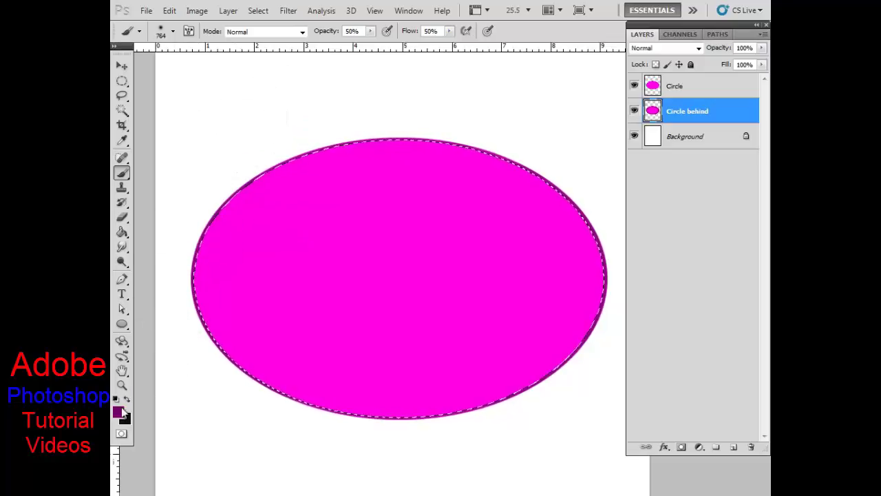
# Set the foreground colour to a deep dark purple, hex 3f0439
pyautogui.click(118, 413)
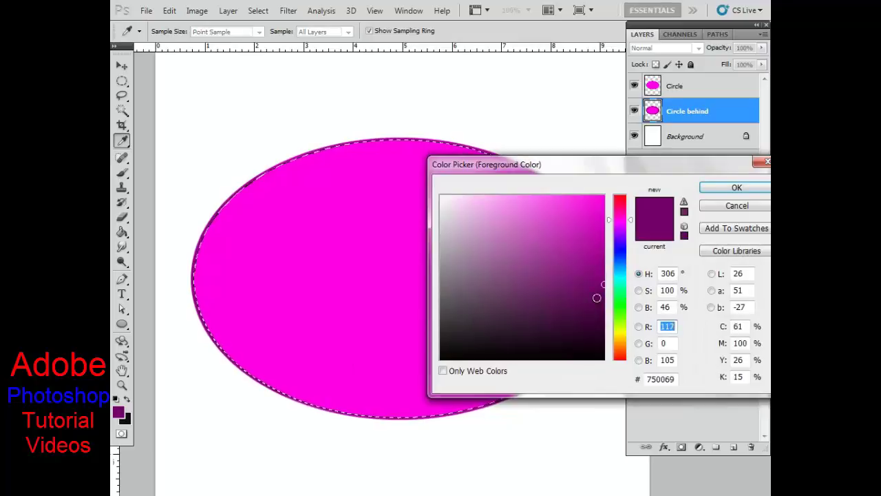
pyautogui.moveTo(603, 283); pyautogui.dragTo(592, 330)
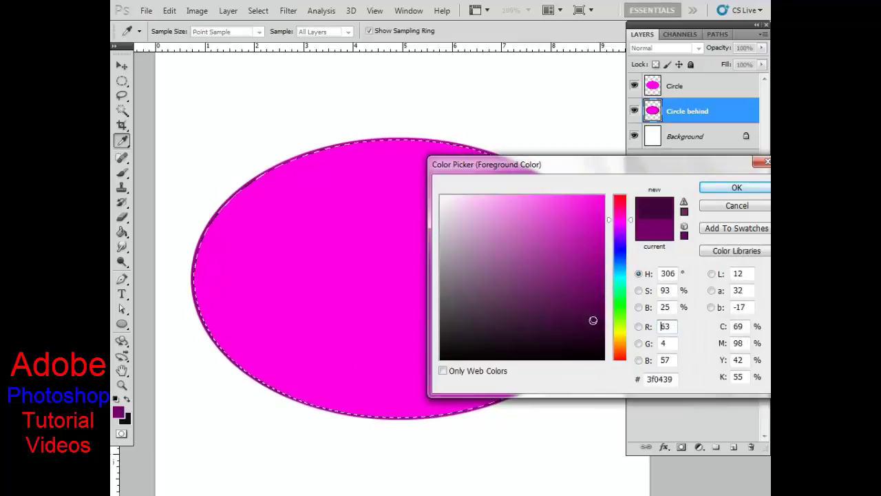
pyautogui.click(737, 187)
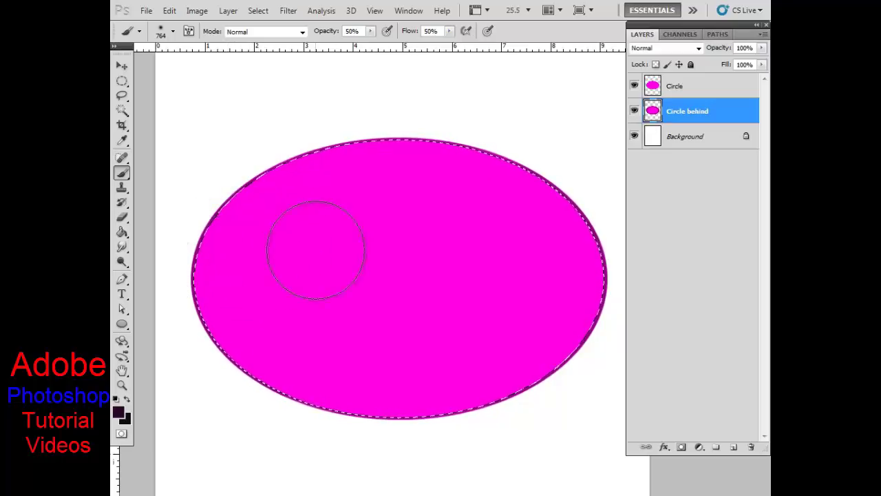
# On the Circle layer, paint deep purple shading along the ellipse's upper-left and left edges
pyautogui.click(696, 89)
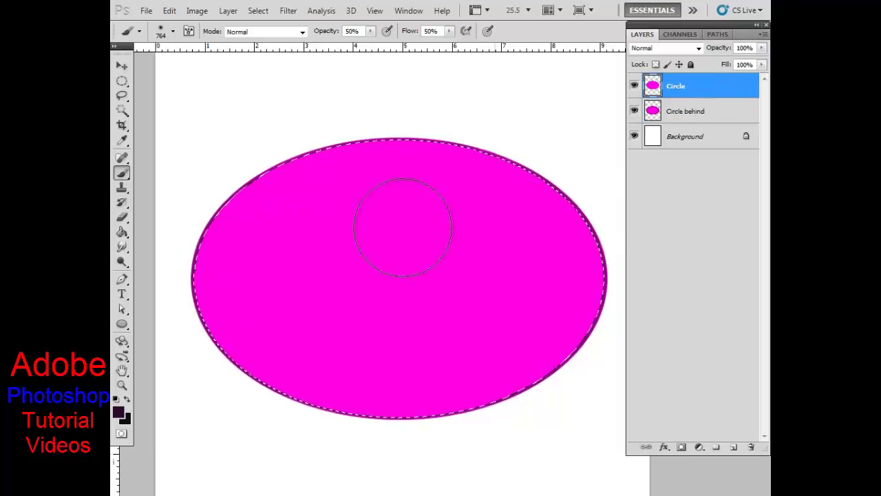
pyautogui.moveTo(232, 241)
pyautogui.mouseDown()
pyautogui.moveTo(246, 197)
pyautogui.moveTo(228, 367)
pyautogui.moveTo(246, 197)
pyautogui.moveTo(206, 279)
pyautogui.moveTo(222, 363)
pyautogui.moveTo(202, 344)
pyautogui.moveTo(236, 364)
pyautogui.moveTo(193, 265)
pyautogui.moveTo(335, 446)
pyautogui.moveTo(233, 386)
pyautogui.mouseUp()
pyautogui.moveTo(238, 229)
pyautogui.mouseDown()
pyautogui.moveTo(276, 126)
pyautogui.moveTo(370, 88)
pyautogui.moveTo(192, 176)
pyautogui.moveTo(284, 117)
pyautogui.moveTo(207, 268)
pyautogui.moveTo(279, 280)
pyautogui.mouseUp()
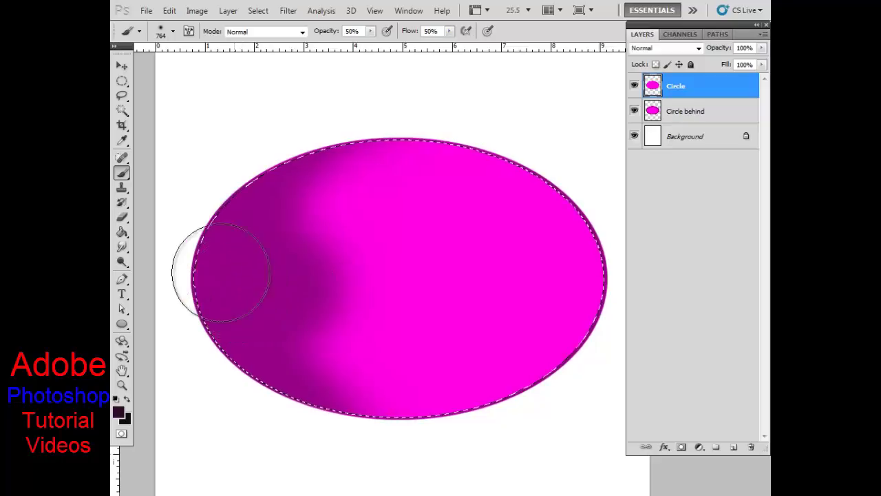
pyautogui.moveTo(220, 273)
pyautogui.mouseDown()
pyautogui.moveTo(199, 256)
pyautogui.moveTo(208, 216)
pyautogui.moveTo(220, 352)
pyautogui.moveTo(207, 324)
pyautogui.moveTo(226, 387)
pyautogui.moveTo(255, 423)
pyautogui.moveTo(200, 338)
pyautogui.moveTo(222, 186)
pyautogui.moveTo(163, 291)
pyautogui.moveTo(280, 419)
pyautogui.moveTo(325, 451)
pyautogui.moveTo(515, 458)
pyautogui.moveTo(486, 448)
pyautogui.moveTo(369, 456)
pyautogui.moveTo(541, 439)
pyautogui.moveTo(271, 429)
pyautogui.moveTo(157, 292)
pyautogui.moveTo(230, 134)
pyautogui.moveTo(323, 103)
pyautogui.moveTo(457, 94)
pyautogui.moveTo(273, 117)
pyautogui.moveTo(167, 246)
pyautogui.moveTo(189, 290)
pyautogui.moveTo(291, 287)
pyautogui.moveTo(263, 282)
pyautogui.moveTo(204, 310)
pyautogui.moveTo(191, 300)
pyautogui.moveTo(206, 312)
pyautogui.moveTo(241, 191)
pyautogui.moveTo(191, 291)
pyautogui.moveTo(220, 397)
pyautogui.moveTo(232, 403)
pyautogui.moveTo(228, 393)
pyautogui.moveTo(279, 436)
pyautogui.moveTo(203, 366)
pyautogui.mouseUp()
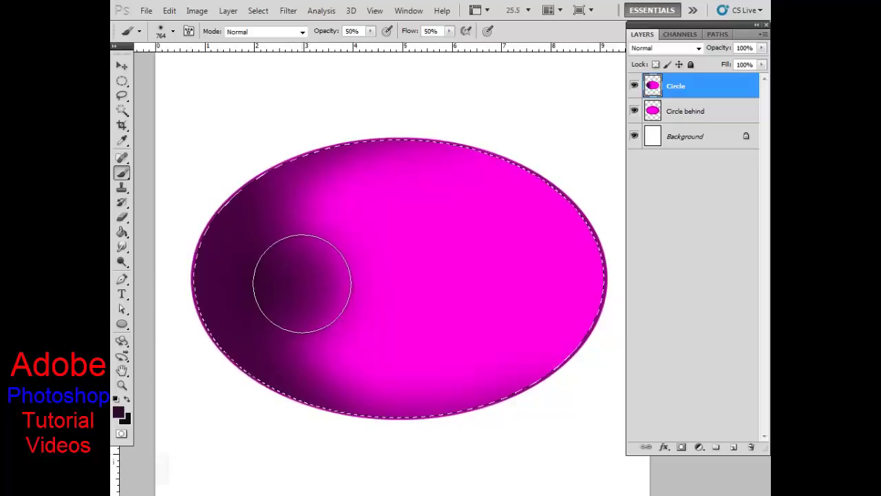
# With a larger brush, spread dark shading into the lower-left and swap foreground and background colours
pyautogui.press(']')
pyautogui.press(']')
pyautogui.press(']')
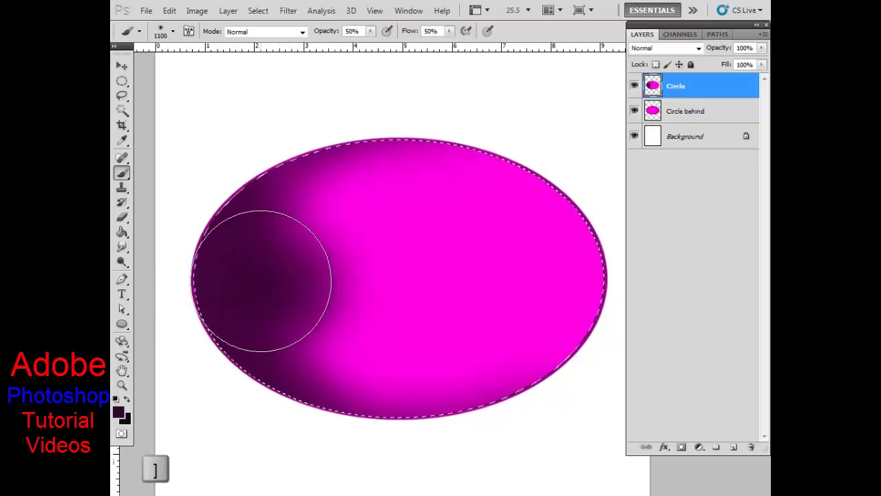
pyautogui.click(259, 278)
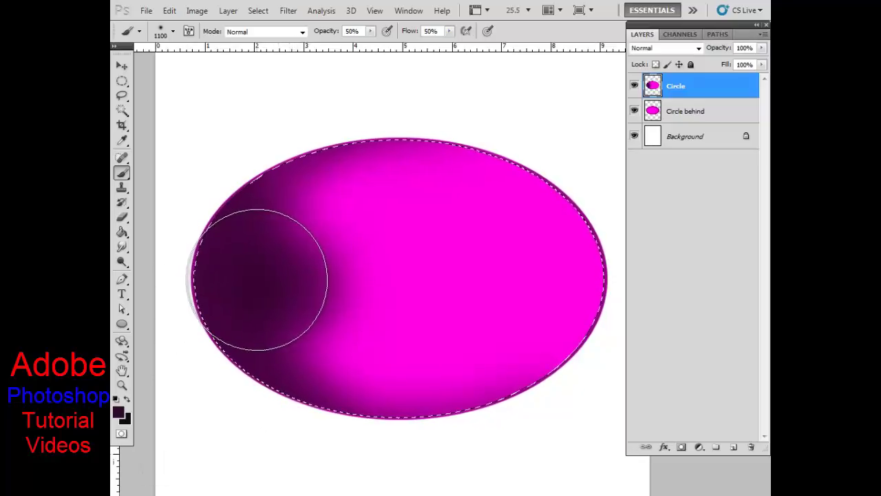
pyautogui.moveTo(260, 278)
pyautogui.mouseDown()
pyautogui.moveTo(275, 429)
pyautogui.moveTo(321, 383)
pyautogui.moveTo(226, 275)
pyautogui.moveTo(221, 372)
pyautogui.moveTo(197, 305)
pyautogui.moveTo(197, 265)
pyautogui.moveTo(197, 285)
pyautogui.mouseUp()
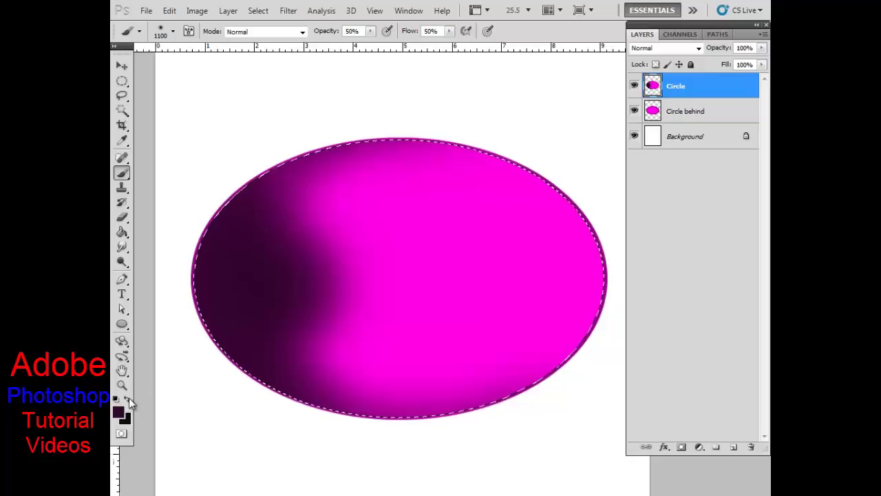
pyautogui.click(128, 398)
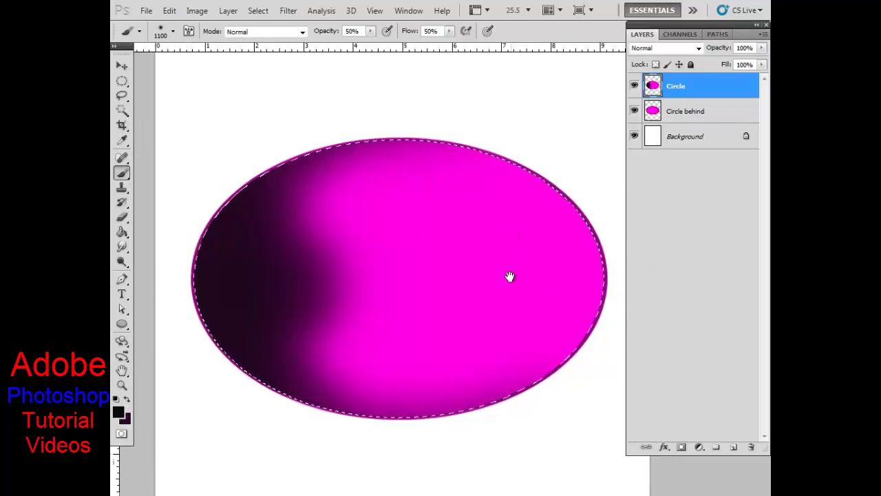
# Paint dark purple shading down the ellipse's right side with a slightly smaller brush
pyautogui.moveTo(509, 276); pyautogui.dragTo(413, 271)
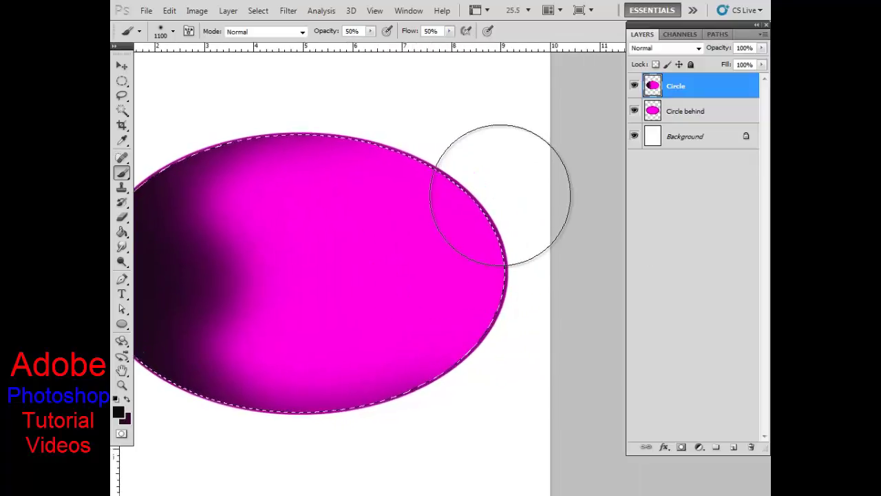
pyautogui.press('[')
pyautogui.press('[')
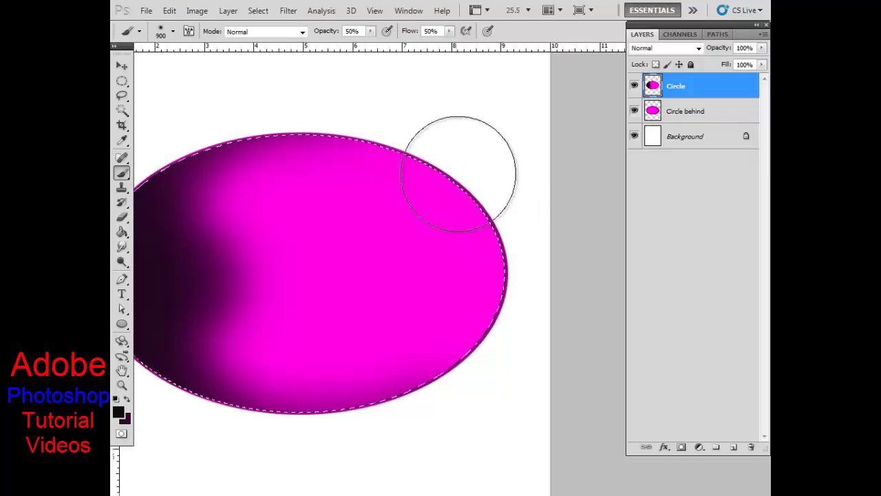
pyautogui.moveTo(458, 173)
pyautogui.mouseDown()
pyautogui.moveTo(475, 403)
pyautogui.moveTo(482, 154)
pyautogui.moveTo(403, 464)
pyautogui.moveTo(474, 277)
pyautogui.moveTo(406, 98)
pyautogui.moveTo(503, 305)
pyautogui.moveTo(467, 433)
pyautogui.mouseUp()
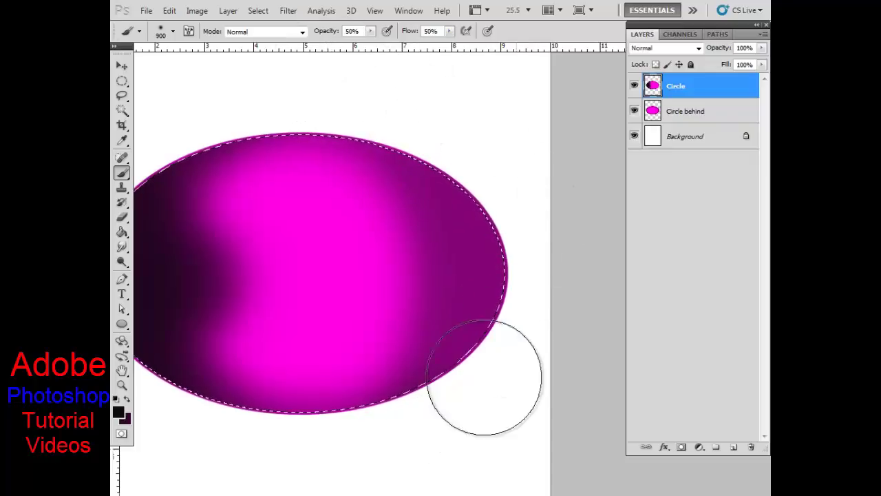
pyautogui.moveTo(487, 148)
pyautogui.mouseDown()
pyautogui.moveTo(505, 362)
pyautogui.moveTo(447, 445)
pyautogui.moveTo(483, 132)
pyautogui.mouseUp()
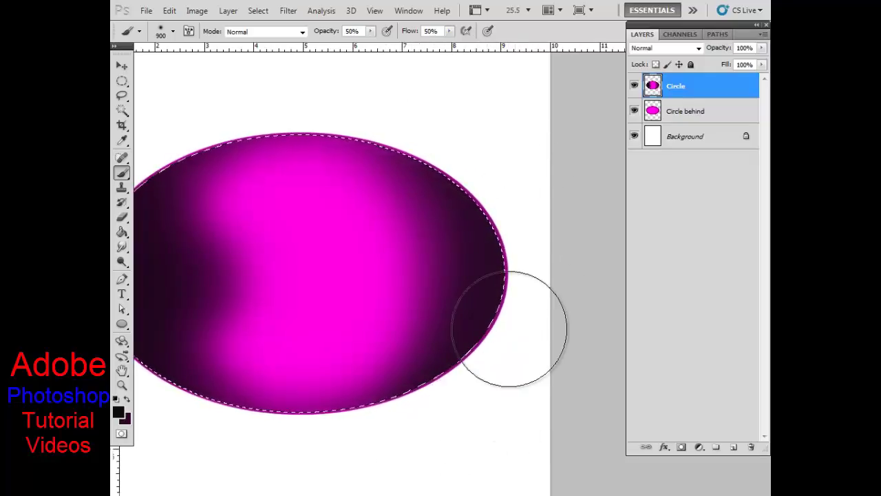
pyautogui.hotkey('ctrl', 'd')
pyautogui.moveTo(309, 297); pyautogui.dragTo(335, 297)
pyautogui.hotkey('ctrl', 'shift', 'd')
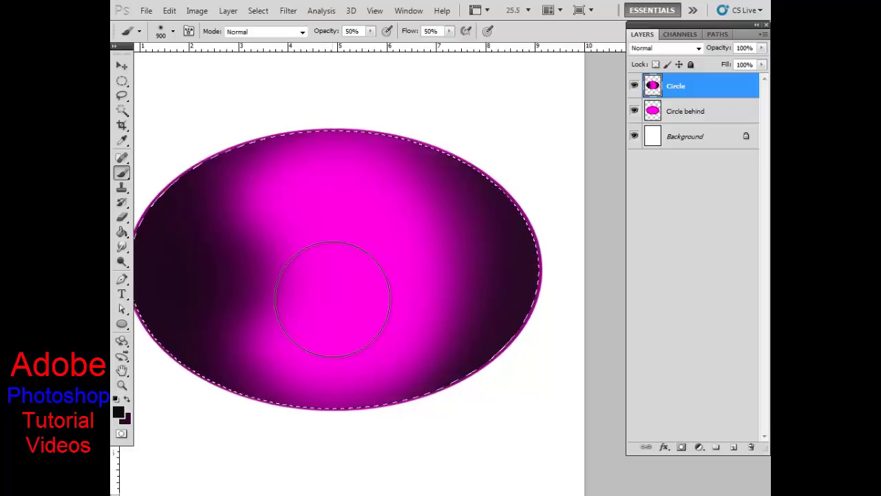
pyautogui.click(119, 413)
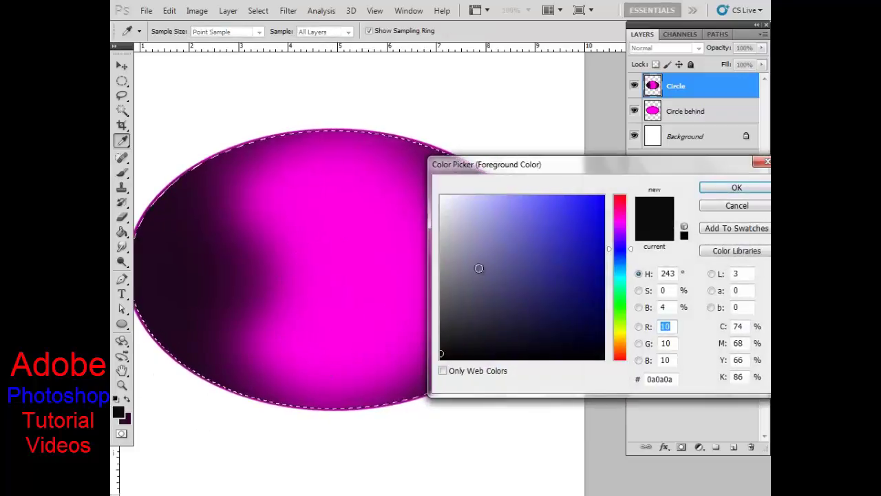
# Switch the colour to white and brush a soft highlight along the ellipse's top edge
pyautogui.moveTo(480, 269); pyautogui.dragTo(421, 177)
pyautogui.click(733, 188)
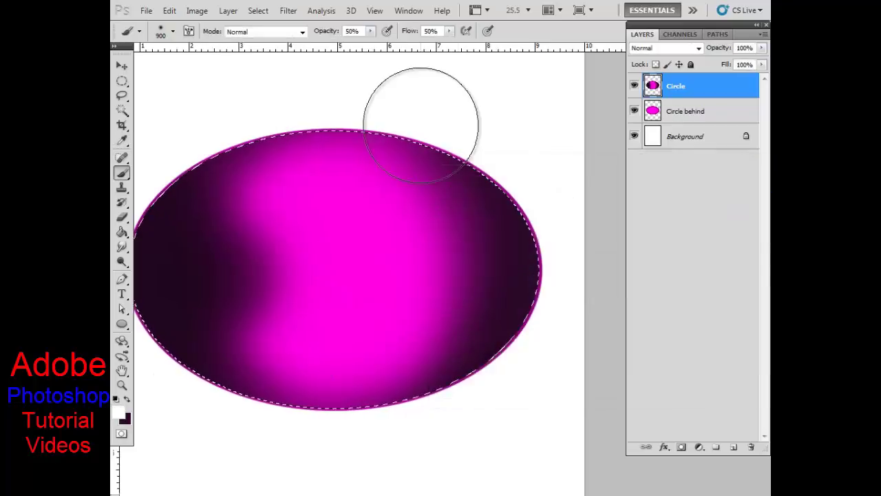
pyautogui.press('[')
pyautogui.press('[')
pyautogui.press('[')
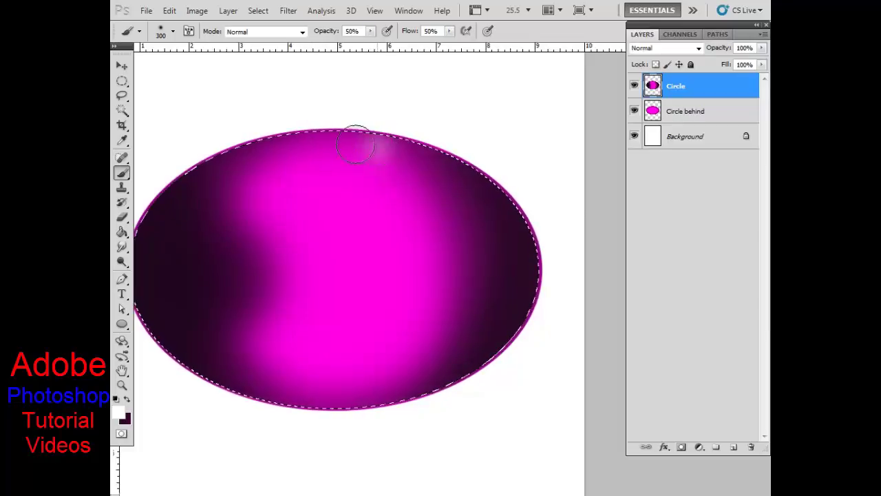
pyautogui.moveTo(355, 145); pyautogui.dragTo(296, 148)
pyautogui.hotkey('ctrl', 'z')
pyautogui.moveTo(233, 129)
pyautogui.mouseDown()
pyautogui.moveTo(402, 120)
pyautogui.moveTo(263, 122)
pyautogui.mouseUp()
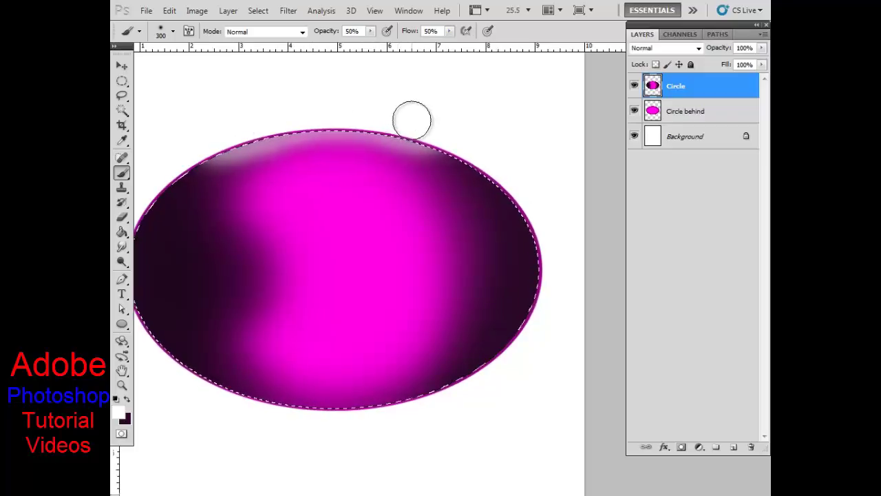
pyautogui.press(']')
pyautogui.press(']')
pyautogui.press(']')
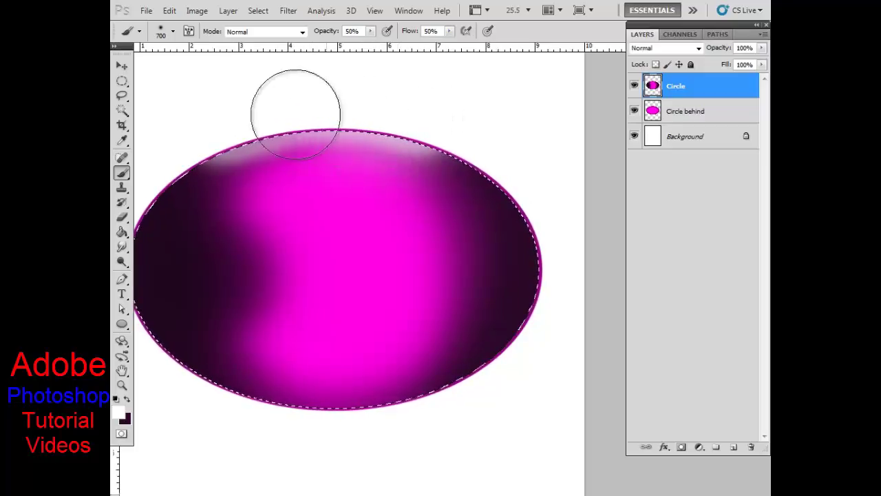
pyautogui.moveTo(295, 114)
pyautogui.mouseDown()
pyautogui.moveTo(364, 142)
pyautogui.moveTo(315, 152)
pyautogui.moveTo(313, 141)
pyautogui.moveTo(285, 132)
pyautogui.moveTo(360, 153)
pyautogui.moveTo(311, 137)
pyautogui.moveTo(340, 134)
pyautogui.moveTo(269, 102)
pyautogui.moveTo(262, 141)
pyautogui.moveTo(266, 135)
pyautogui.mouseUp()
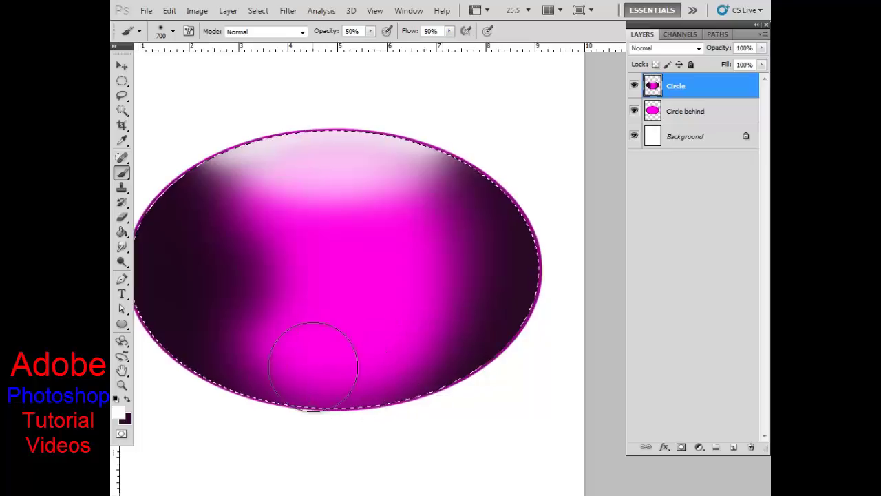
pyautogui.scroll(3, 317, 366)
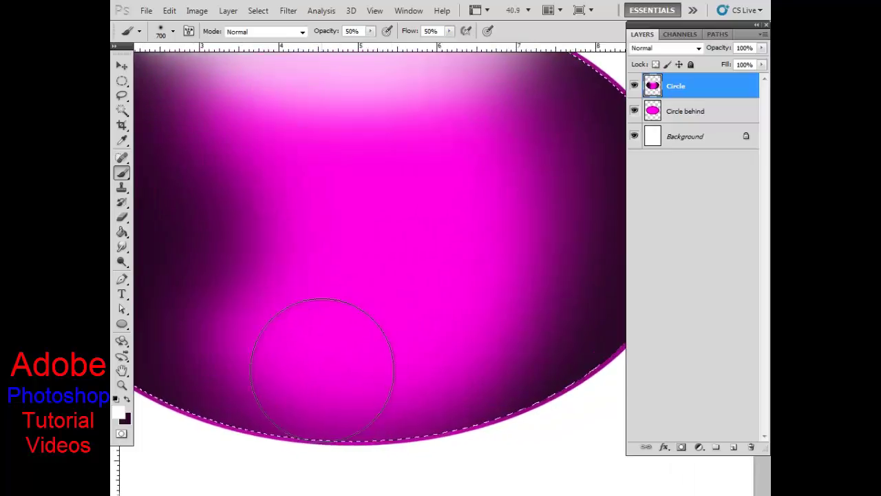
# Replace the too-strong stroke with a faint 19% opacity, 28% flow glow across the lower ellipse
pyautogui.press('[')
pyautogui.press('[')
pyautogui.press('[')
pyautogui.moveTo(244, 338)
pyautogui.mouseDown()
pyautogui.moveTo(494, 320)
pyautogui.moveTo(340, 346)
pyautogui.moveTo(456, 389)
pyautogui.mouseUp()
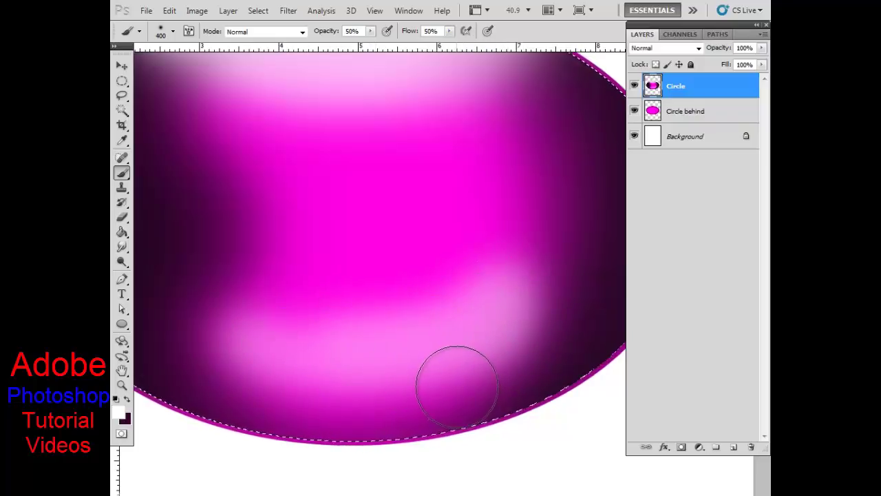
pyautogui.hotkey('ctrl', 'z')
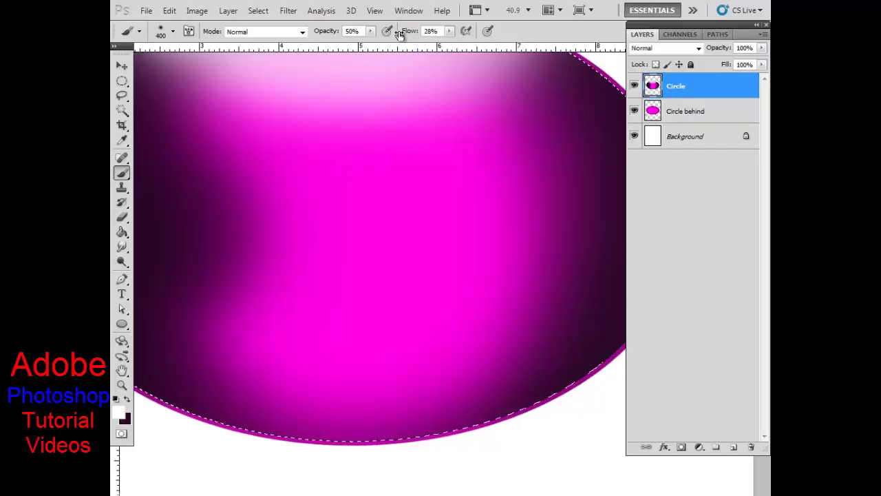
pyautogui.click(304, 32)
pyautogui.moveTo(275, 344)
pyautogui.mouseDown()
pyautogui.moveTo(468, 315)
pyautogui.moveTo(276, 321)
pyautogui.mouseUp()
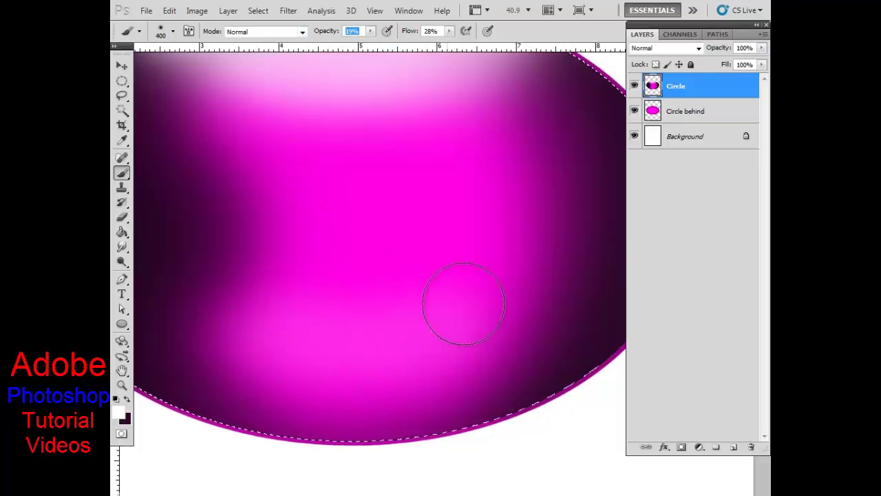
pyautogui.moveTo(393, 328); pyautogui.dragTo(539, 306)
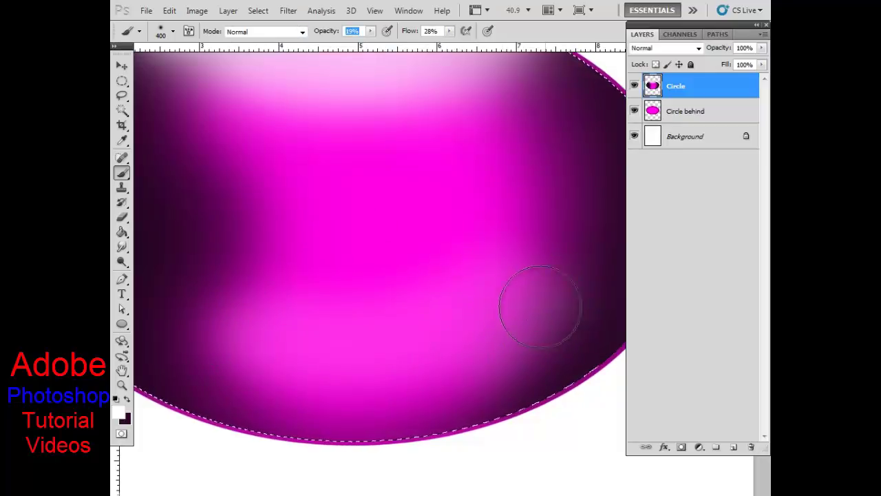
pyautogui.moveTo(186, 314); pyautogui.dragTo(232, 364)
# Build up the soft glow in the lower-right area and along the ellipse's bottom edge
pyautogui.hotkey('ctrl', '-')
pyautogui.hotkey('ctrl', '-')
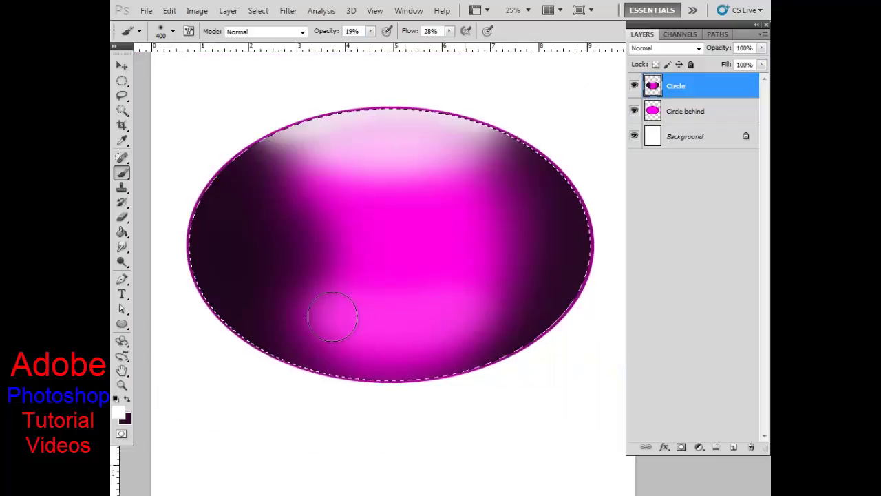
pyautogui.moveTo(408, 316); pyautogui.dragTo(437, 322)
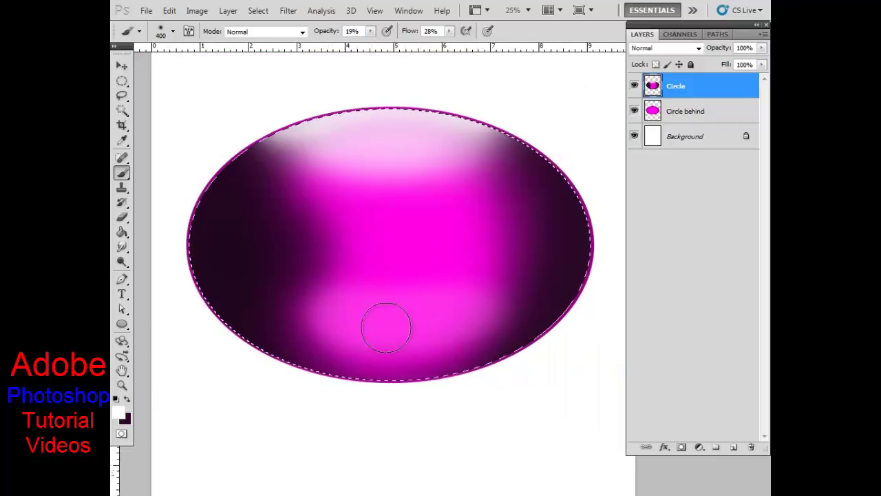
pyautogui.moveTo(369, 329)
pyautogui.mouseDown()
pyautogui.moveTo(456, 311)
pyautogui.moveTo(362, 315)
pyautogui.moveTo(381, 326)
pyautogui.mouseUp()
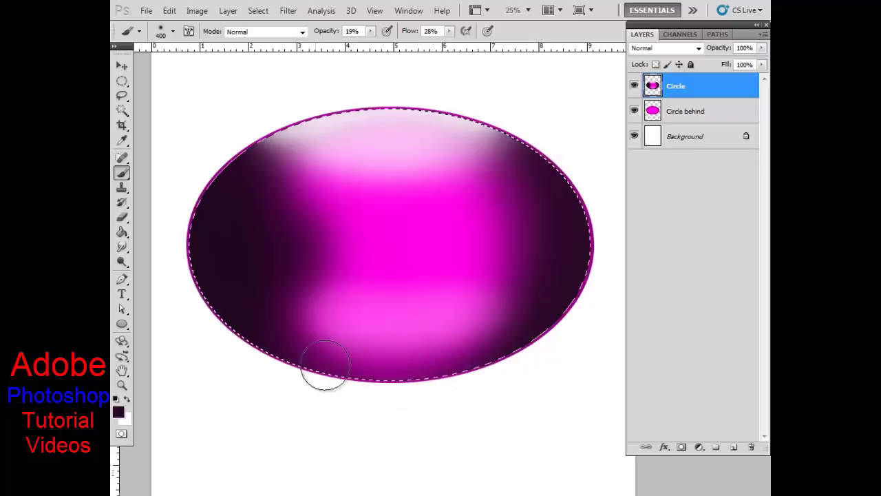
pyautogui.moveTo(307, 369); pyautogui.dragTo(448, 367)
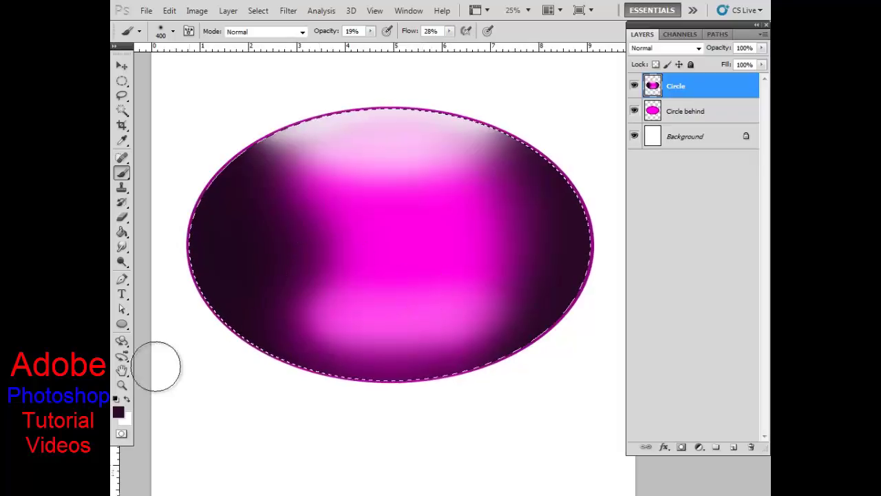
pyautogui.click(118, 413)
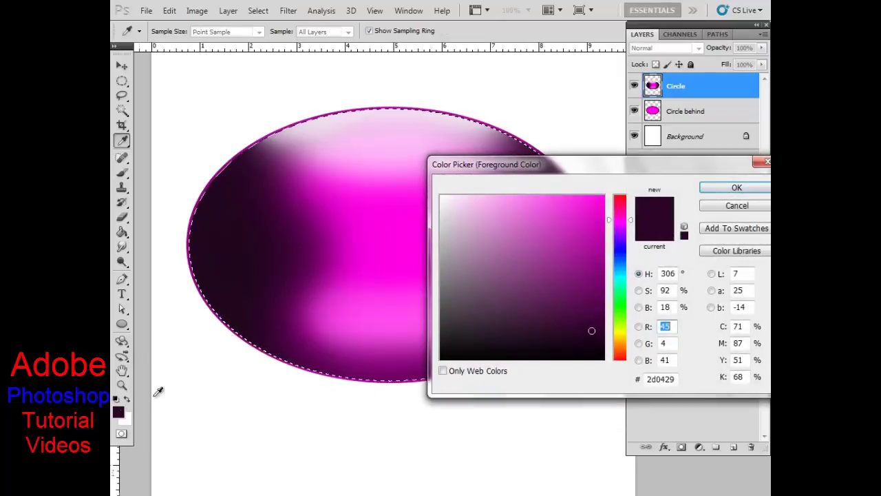
# Sample bright magenta from the ellipse and brush soft highlights across its top and centre
pyautogui.click(408, 202)
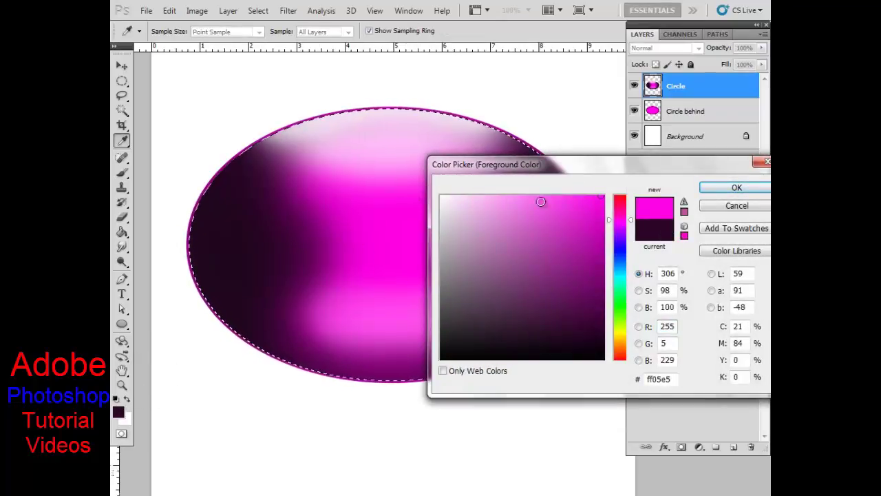
pyautogui.click(736, 188)
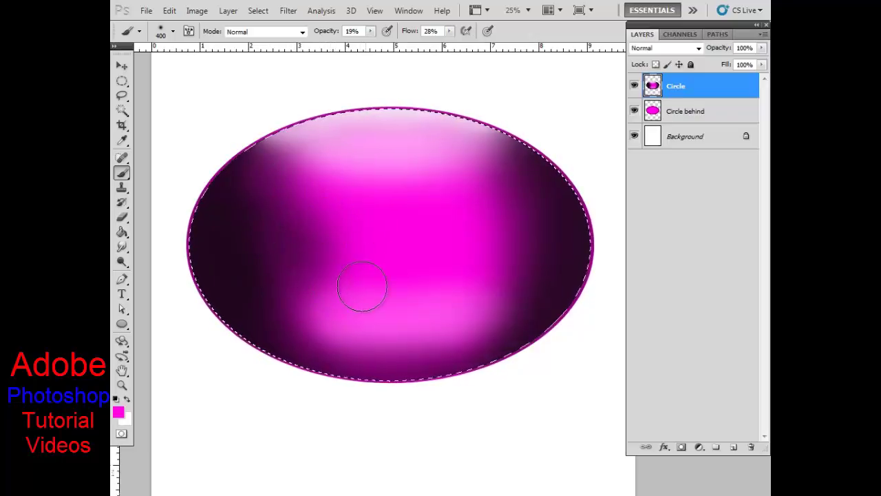
pyautogui.moveTo(380, 278); pyautogui.dragTo(359, 217)
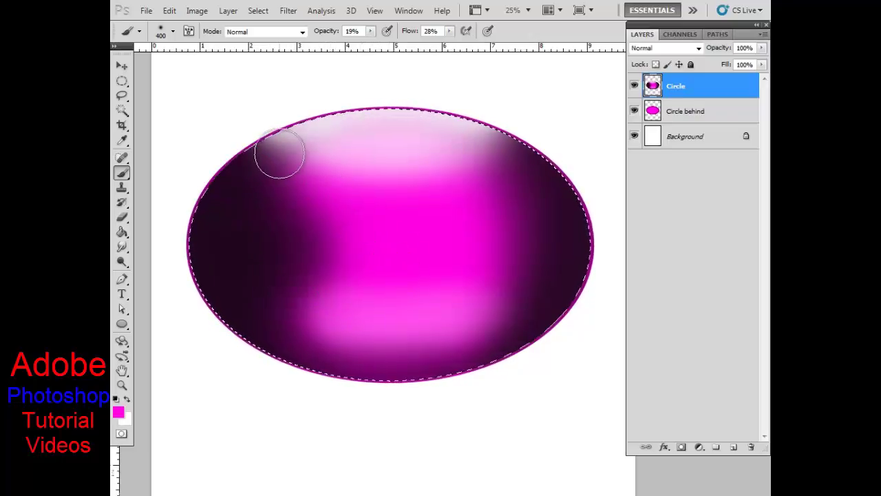
pyautogui.moveTo(304, 172); pyautogui.dragTo(309, 144)
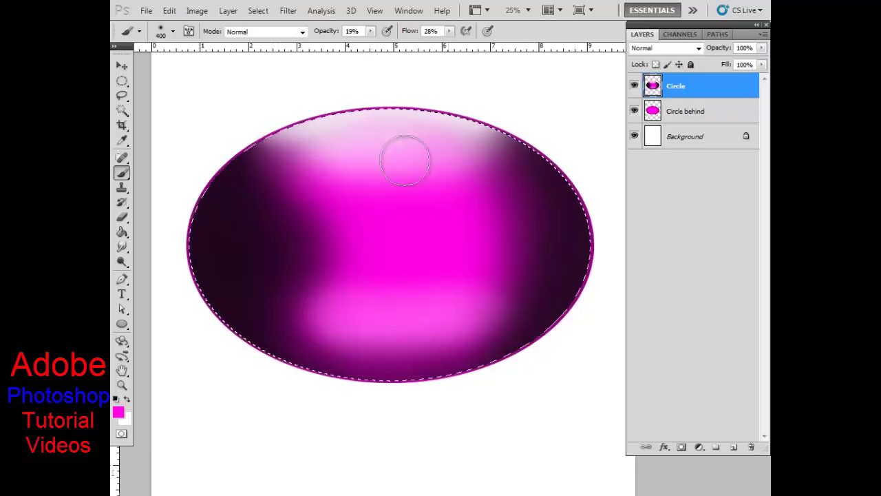
pyautogui.moveTo(430, 153); pyautogui.dragTo(270, 132)
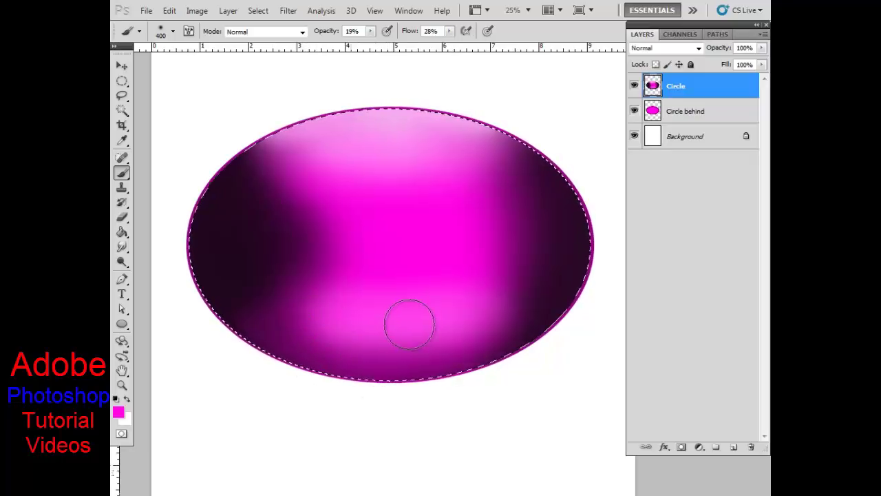
pyautogui.moveTo(408, 324); pyautogui.dragTo(401, 302)
pyautogui.moveTo(369, 198)
pyautogui.mouseDown()
pyautogui.moveTo(346, 169)
pyautogui.moveTo(468, 146)
pyautogui.mouseUp()
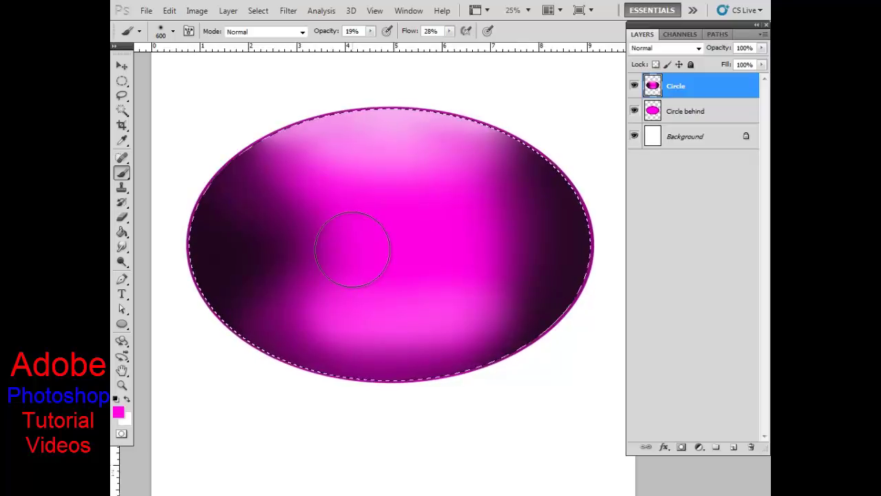
# Lighten the ellipse's top band and upper edge with repeated soft strokes
pyautogui.moveTo(355, 187)
pyautogui.mouseDown()
pyautogui.moveTo(310, 165)
pyautogui.moveTo(305, 138)
pyautogui.moveTo(328, 153)
pyautogui.moveTo(480, 144)
pyautogui.moveTo(434, 165)
pyautogui.moveTo(379, 163)
pyautogui.moveTo(429, 167)
pyautogui.moveTo(459, 151)
pyautogui.mouseUp()
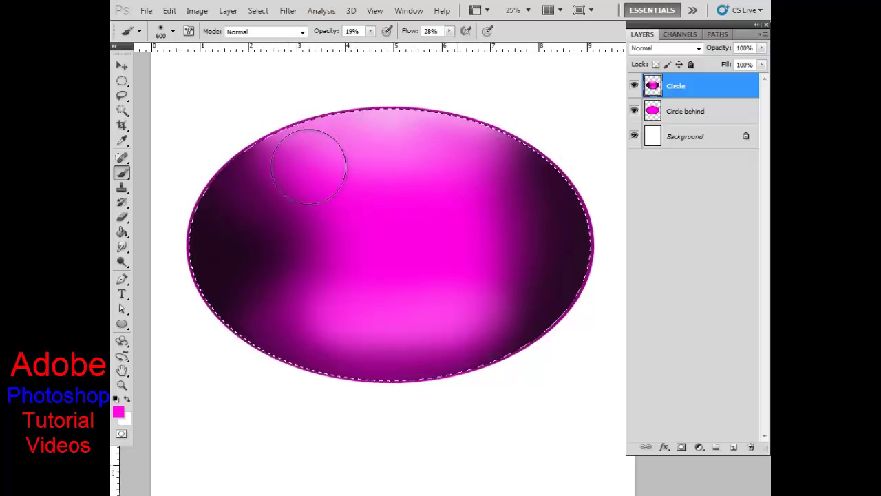
pyautogui.moveTo(362, 181)
pyautogui.mouseDown()
pyautogui.moveTo(476, 151)
pyautogui.moveTo(324, 152)
pyautogui.moveTo(360, 169)
pyautogui.moveTo(445, 162)
pyautogui.mouseUp()
pyautogui.moveTo(365, 166)
pyautogui.mouseDown()
pyautogui.moveTo(321, 147)
pyautogui.moveTo(450, 169)
pyautogui.mouseUp()
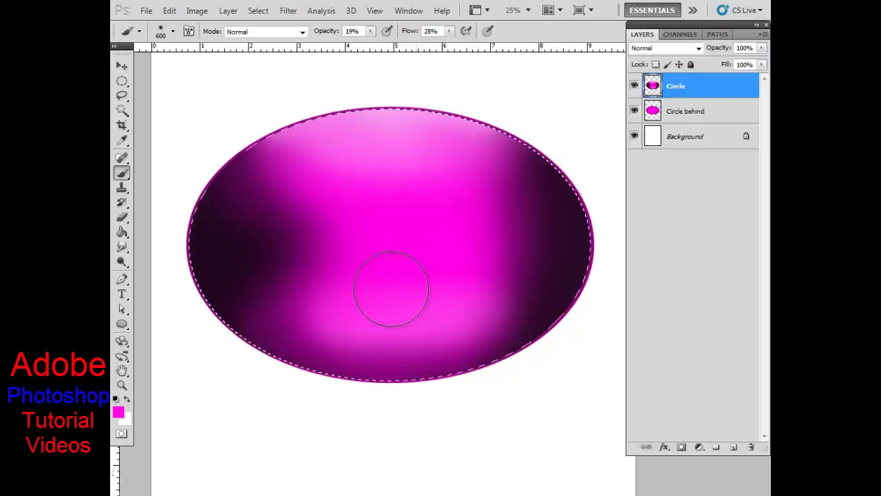
pyautogui.moveTo(423, 341)
pyautogui.mouseDown()
pyautogui.moveTo(456, 350)
pyautogui.moveTo(486, 345)
pyautogui.mouseUp()
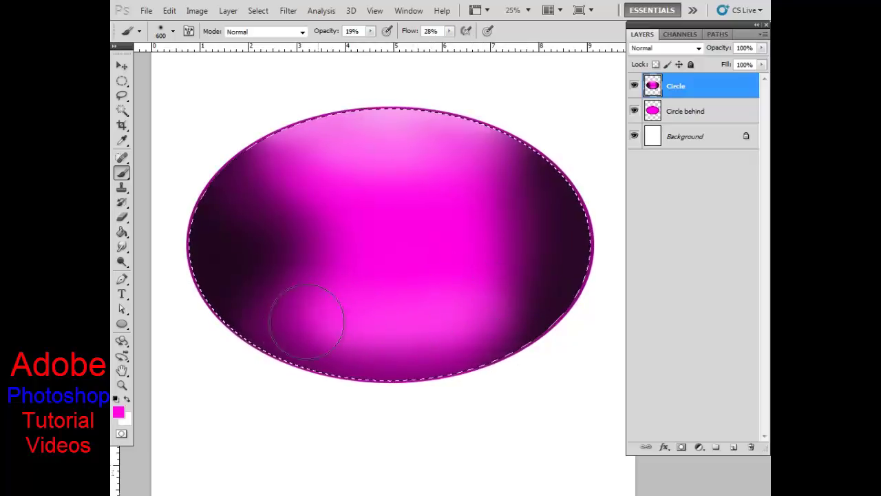
pyautogui.moveTo(364, 181); pyautogui.dragTo(375, 181)
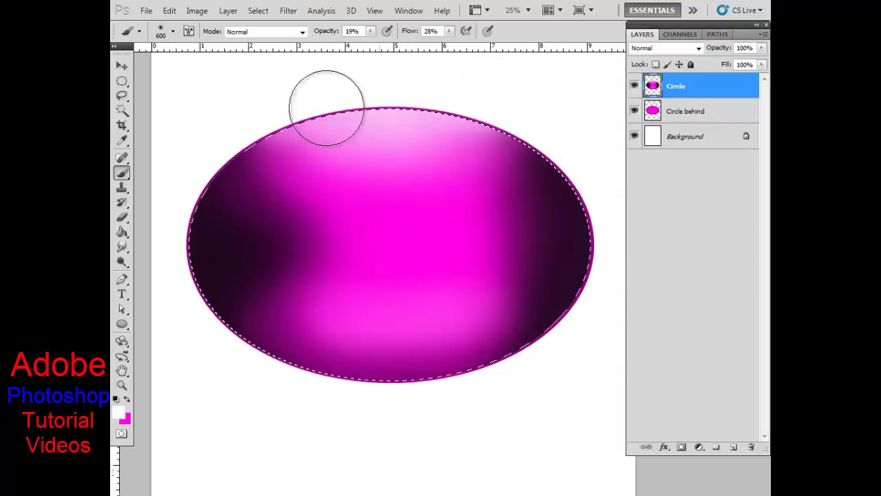
pyautogui.moveTo(348, 102); pyautogui.dragTo(391, 86)
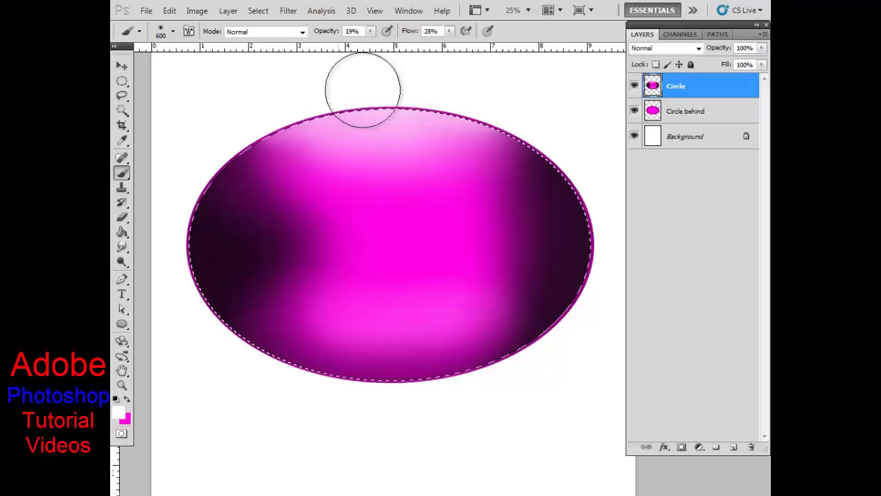
# Raise the brush hardness slightly and widen the top highlight
pyautogui.rightClick(390, 86)
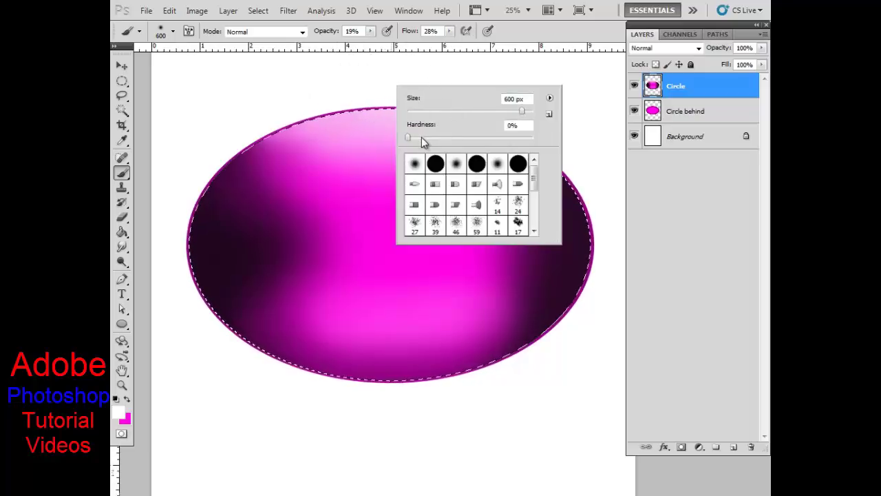
pyautogui.moveTo(421, 137); pyautogui.dragTo(427, 137)
pyautogui.click(338, 81)
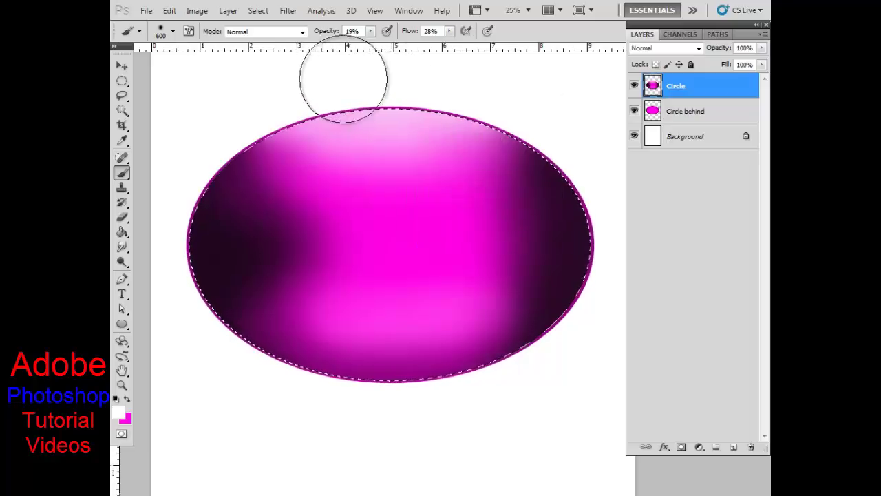
pyautogui.moveTo(325, 84)
pyautogui.mouseDown()
pyautogui.moveTo(369, 82)
pyautogui.moveTo(309, 90)
pyautogui.moveTo(454, 90)
pyautogui.moveTo(292, 117)
pyautogui.moveTo(483, 98)
pyautogui.moveTo(305, 102)
pyautogui.moveTo(472, 92)
pyautogui.moveTo(421, 86)
pyautogui.moveTo(481, 93)
pyautogui.moveTo(346, 79)
pyautogui.moveTo(291, 86)
pyautogui.moveTo(441, 75)
pyautogui.moveTo(444, 158)
pyautogui.moveTo(403, 232)
pyautogui.mouseUp()
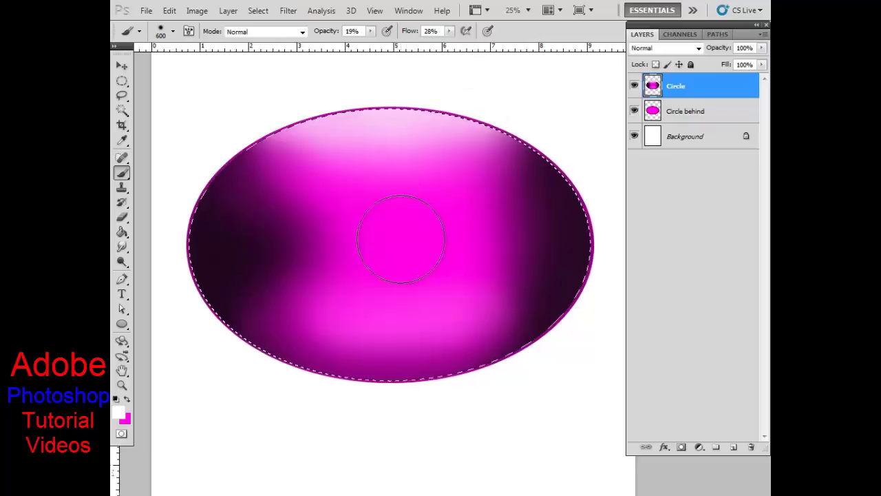
# Paint magenta over the ellipse's lower-left and middle-right areas
pyautogui.click(127, 399)
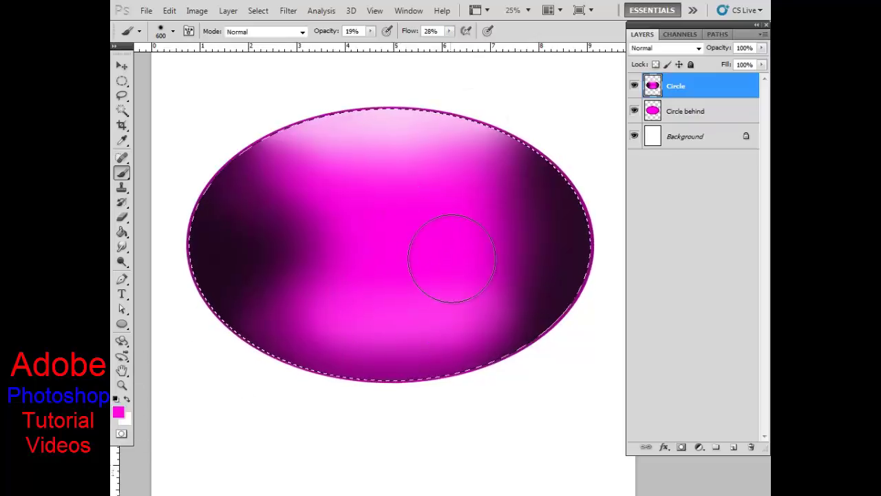
pyautogui.moveTo(452, 258)
pyautogui.mouseDown()
pyautogui.moveTo(449, 284)
pyautogui.moveTo(304, 325)
pyautogui.mouseUp()
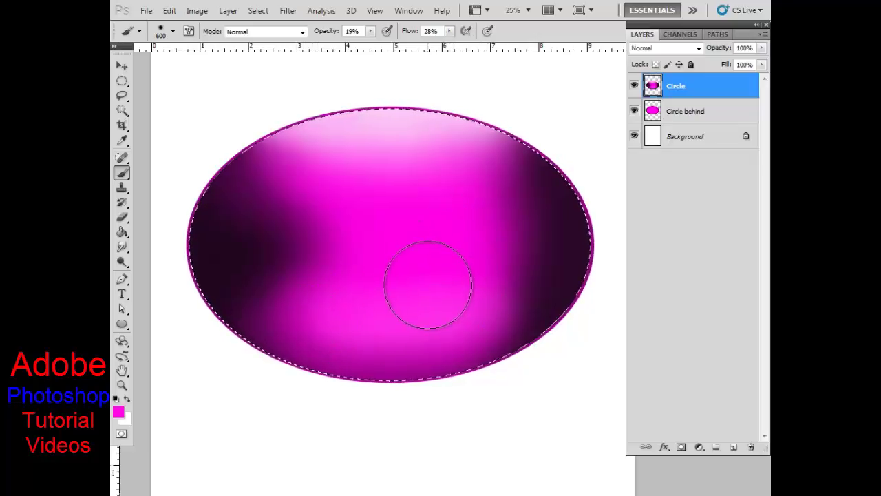
pyautogui.moveTo(427, 284); pyautogui.dragTo(441, 266)
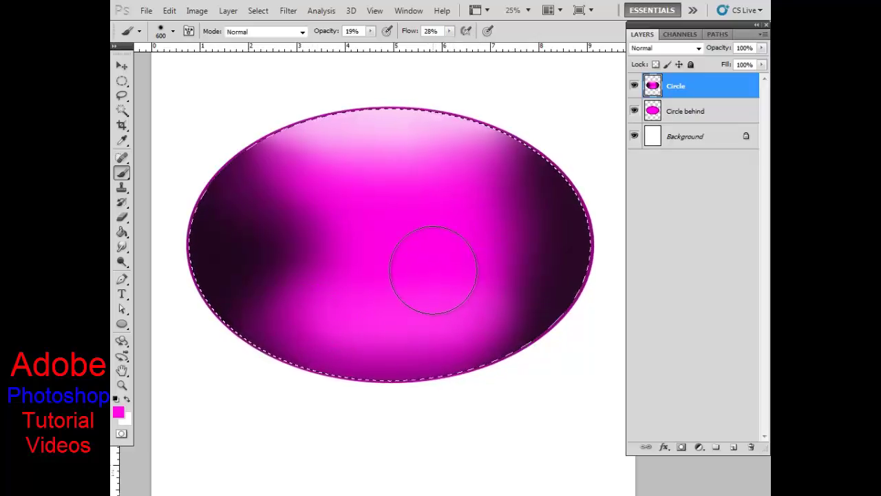
pyautogui.click(117, 414)
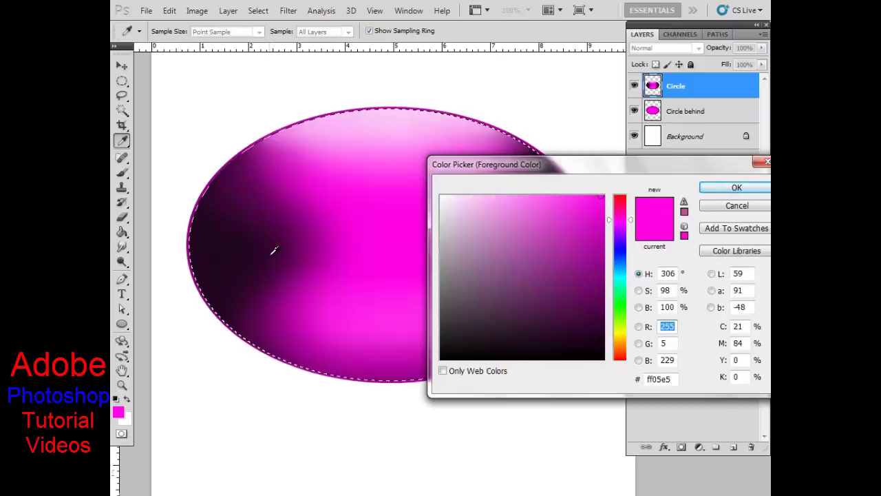
# Shade the ellipse's right and left sides with sampled dark purple, then sample near-black 1f071d
pyautogui.click(275, 251)
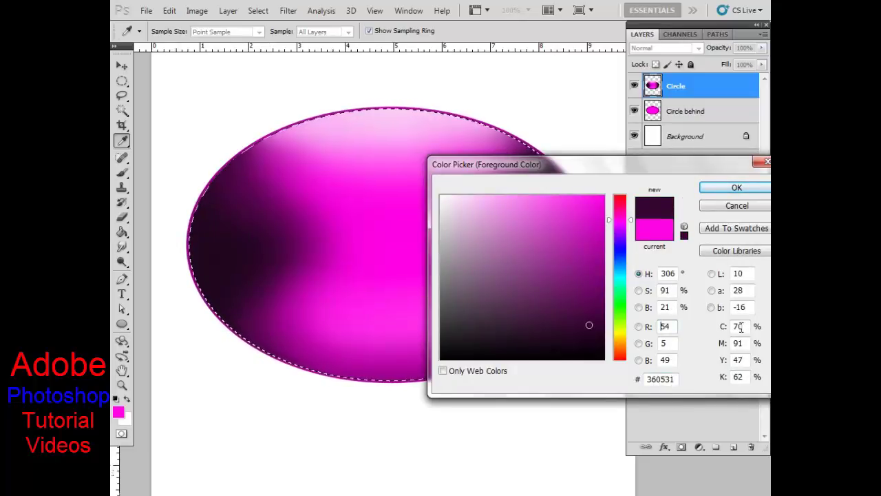
pyautogui.click(737, 188)
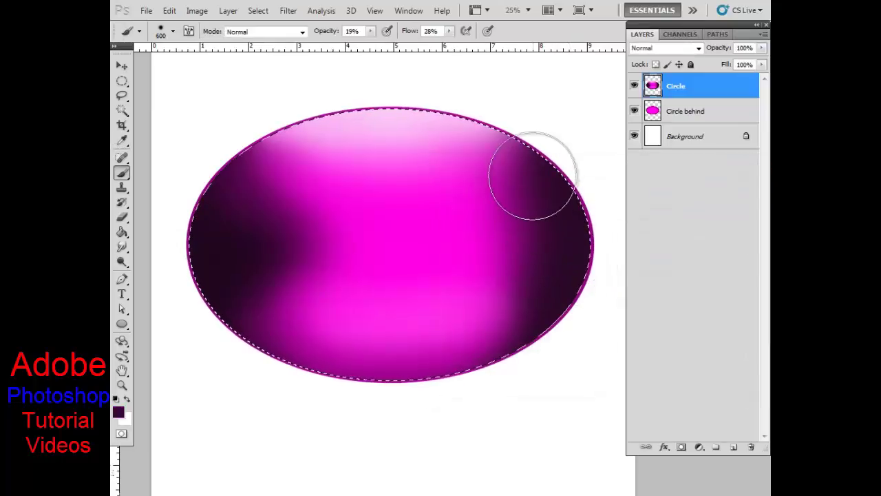
pyautogui.moveTo(492, 149)
pyautogui.mouseDown()
pyautogui.moveTo(527, 191)
pyautogui.moveTo(480, 177)
pyautogui.moveTo(523, 165)
pyautogui.moveTo(502, 161)
pyautogui.moveTo(486, 181)
pyautogui.moveTo(491, 151)
pyautogui.moveTo(521, 320)
pyautogui.moveTo(492, 315)
pyautogui.moveTo(449, 330)
pyautogui.moveTo(478, 338)
pyautogui.moveTo(513, 282)
pyautogui.moveTo(513, 319)
pyautogui.moveTo(470, 334)
pyautogui.mouseUp()
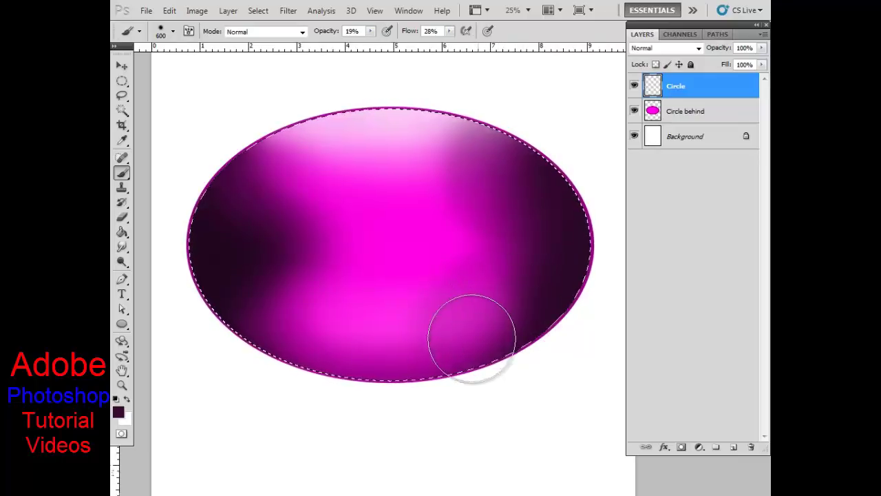
pyautogui.moveTo(379, 409)
pyautogui.mouseDown()
pyautogui.moveTo(506, 360)
pyautogui.moveTo(450, 367)
pyautogui.moveTo(515, 322)
pyautogui.moveTo(543, 330)
pyautogui.moveTo(552, 290)
pyautogui.mouseUp()
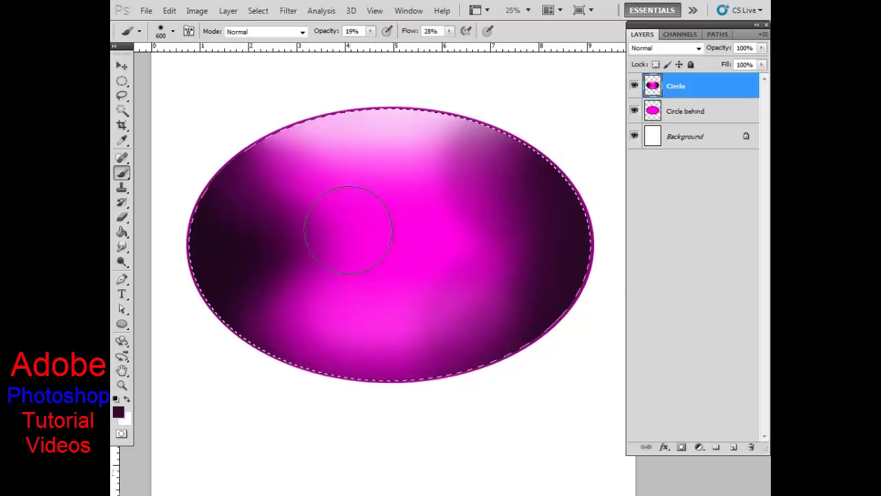
pyautogui.moveTo(339, 308)
pyautogui.mouseDown()
pyautogui.moveTo(275, 280)
pyautogui.moveTo(228, 213)
pyautogui.moveTo(247, 193)
pyautogui.moveTo(234, 291)
pyautogui.moveTo(295, 342)
pyautogui.moveTo(277, 318)
pyautogui.moveTo(359, 326)
pyautogui.mouseUp()
pyautogui.click(118, 412)
pyautogui.click(221, 243)
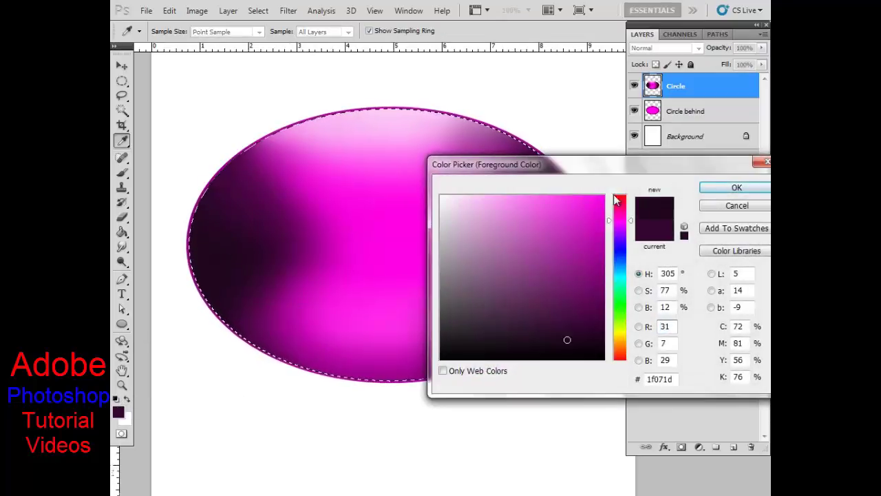
# Apply the near-black purple with a 195 px brush to the ellipse's lower-left edge
pyautogui.click(736, 187)
pyautogui.rightClick(317, 393)
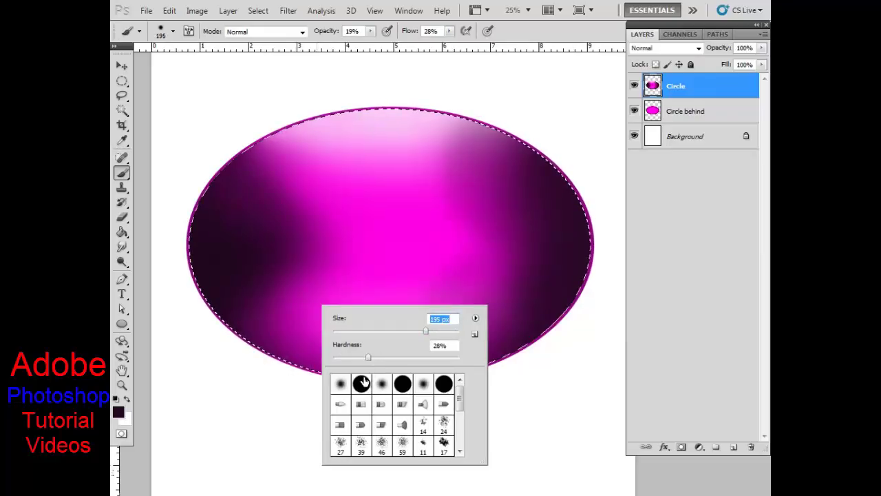
pyautogui.press('Return')
pyautogui.moveTo(285, 360); pyautogui.dragTo(317, 360)
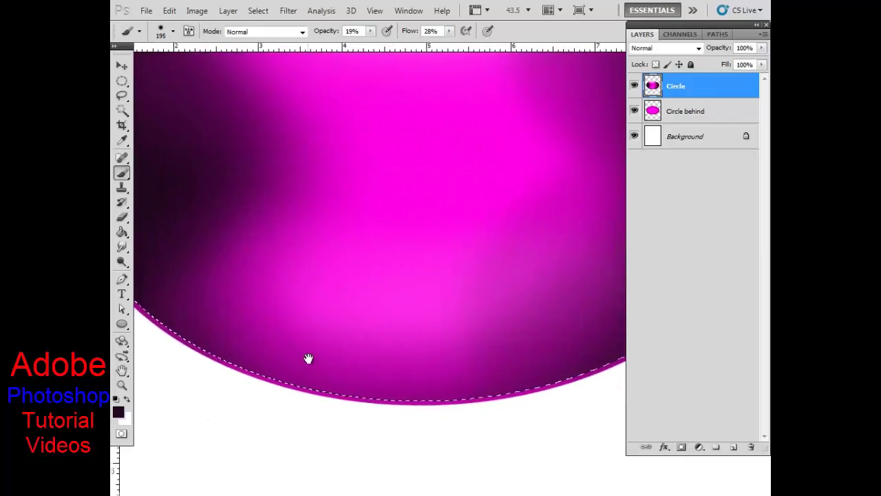
pyautogui.moveTo(308, 357)
pyautogui.mouseDown()
pyautogui.moveTo(275, 285)
pyautogui.moveTo(196, 364)
pyautogui.moveTo(161, 340)
pyautogui.moveTo(165, 346)
pyautogui.moveTo(169, 339)
pyautogui.mouseUp()
# Darken the ellipse's bottom rim from the lower left across to the right
pyautogui.press('f')
pyautogui.press('f')
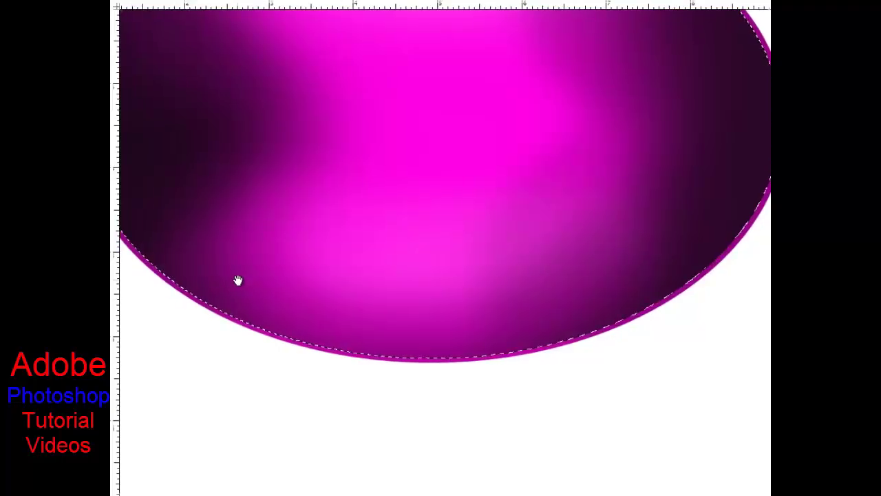
pyautogui.moveTo(186, 301)
pyautogui.mouseDown()
pyautogui.moveTo(171, 297)
pyautogui.moveTo(241, 334)
pyautogui.moveTo(157, 287)
pyautogui.moveTo(148, 248)
pyautogui.mouseUp()
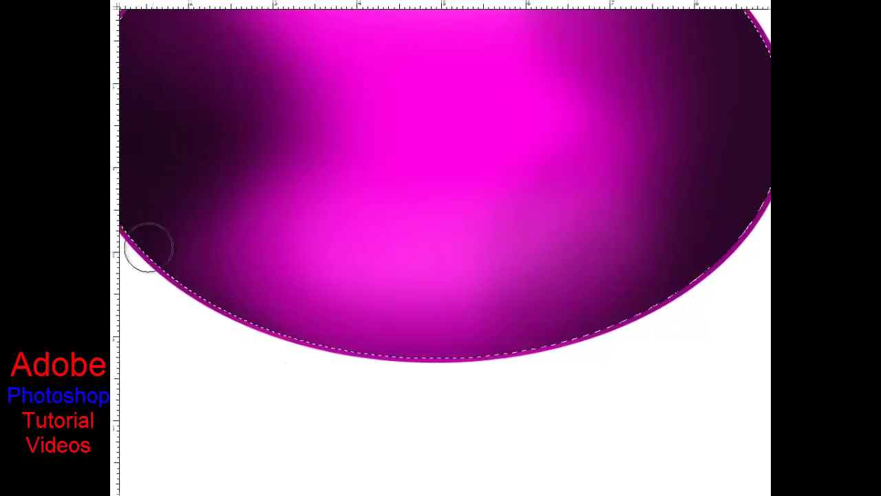
pyautogui.moveTo(168, 278)
pyautogui.mouseDown()
pyautogui.moveTo(209, 320)
pyautogui.moveTo(338, 365)
pyautogui.moveTo(318, 356)
pyautogui.moveTo(404, 374)
pyautogui.moveTo(367, 372)
pyautogui.moveTo(236, 317)
pyautogui.moveTo(395, 367)
pyautogui.moveTo(276, 356)
pyautogui.moveTo(383, 367)
pyautogui.moveTo(289, 350)
pyautogui.moveTo(329, 366)
pyautogui.moveTo(214, 330)
pyautogui.moveTo(144, 278)
pyautogui.moveTo(165, 290)
pyautogui.moveTo(152, 257)
pyautogui.moveTo(136, 258)
pyautogui.mouseUp()
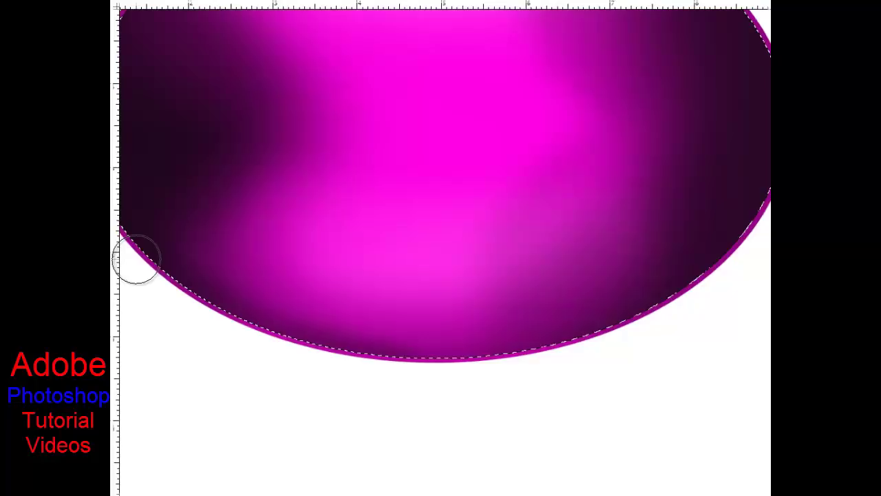
pyautogui.moveTo(177, 262); pyautogui.dragTo(202, 301)
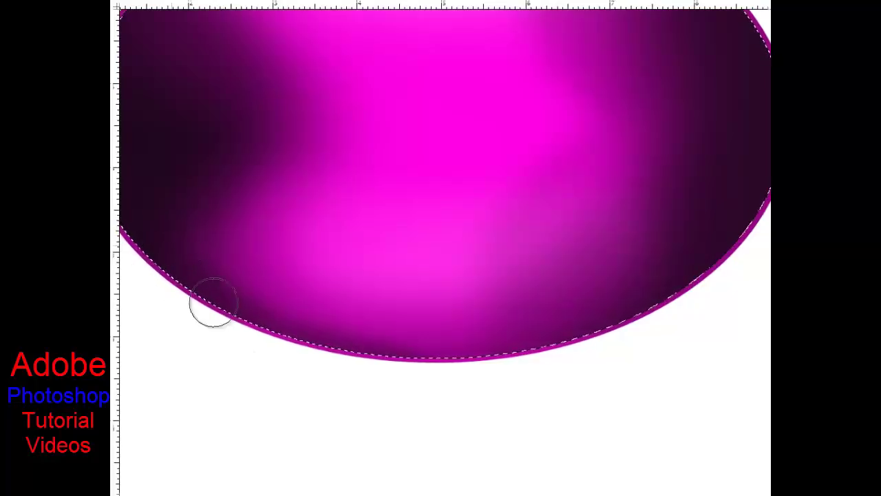
pyautogui.moveTo(147, 241)
pyautogui.mouseDown()
pyautogui.moveTo(218, 319)
pyautogui.moveTo(329, 352)
pyautogui.moveTo(537, 373)
pyautogui.moveTo(507, 353)
pyautogui.moveTo(401, 378)
pyautogui.moveTo(528, 363)
pyautogui.moveTo(428, 378)
pyautogui.moveTo(634, 328)
pyautogui.moveTo(587, 347)
pyautogui.moveTo(395, 360)
pyautogui.moveTo(249, 351)
pyautogui.moveTo(478, 365)
pyautogui.moveTo(338, 352)
pyautogui.moveTo(173, 303)
pyautogui.moveTo(238, 342)
pyautogui.mouseUp()
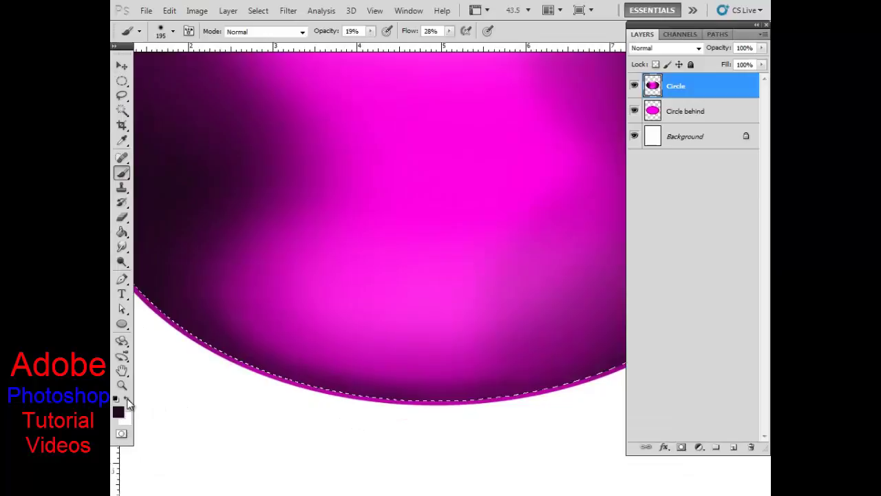
# Softly lighten the lower ellipse with a 150 px white brush at 7% opacity and flow
pyautogui.click(126, 399)
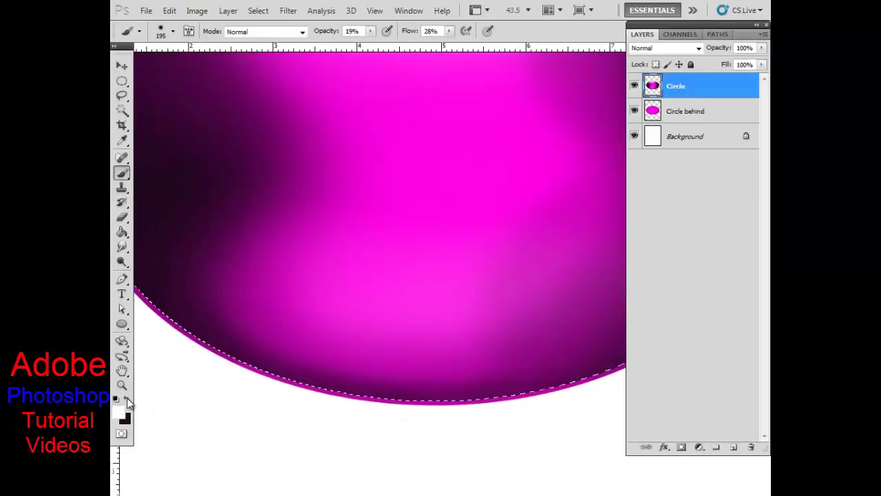
pyautogui.moveTo(482, 370); pyautogui.dragTo(452, 373)
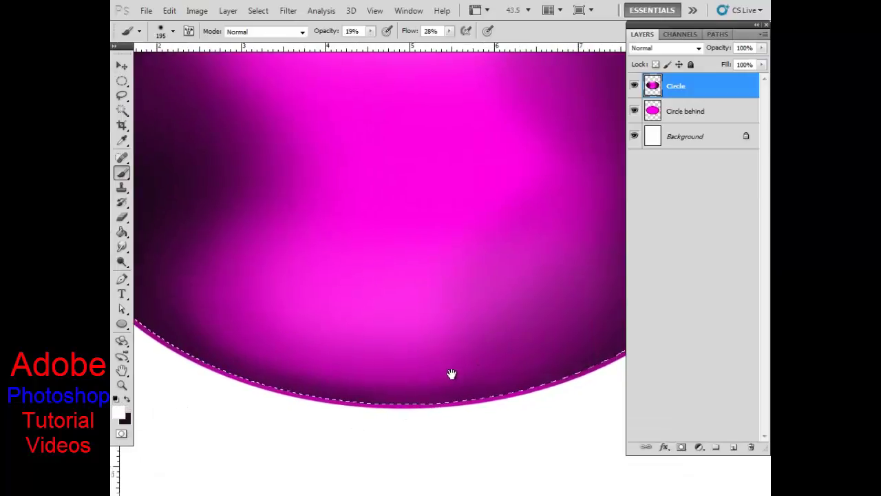
pyautogui.click(756, 24)
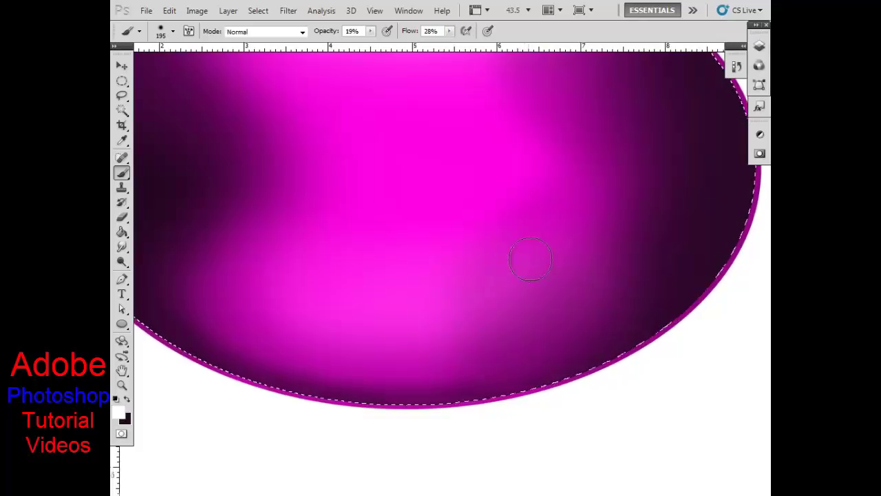
pyautogui.press('[')
pyautogui.press('[')
pyautogui.hscroll(-1, 406, 365)
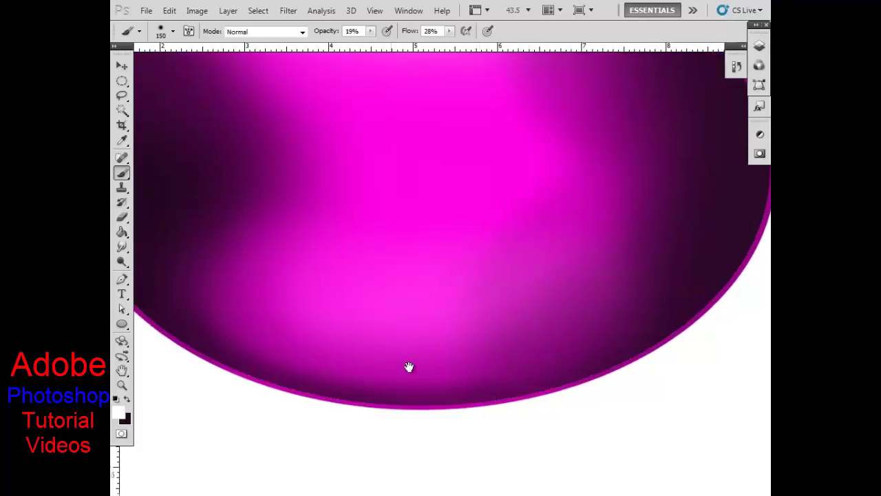
pyautogui.hscroll(-1, 423, 367)
pyautogui.moveTo(325, 34); pyautogui.dragTo(317, 35)
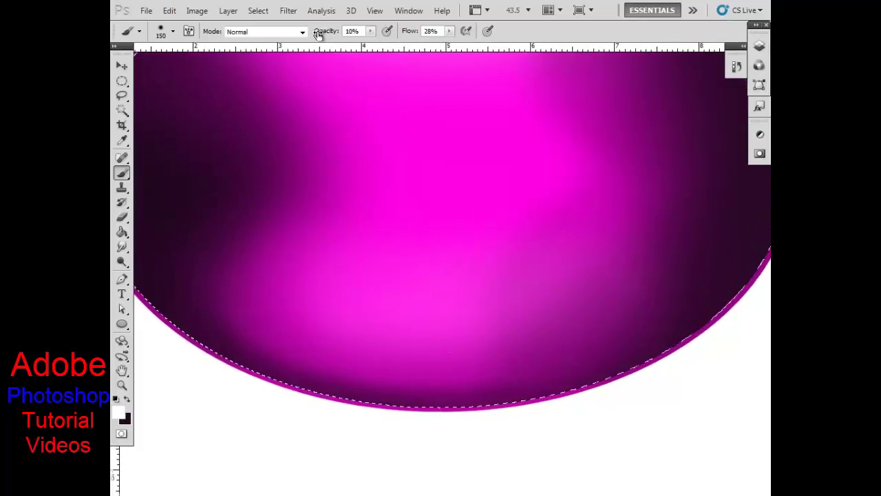
pyautogui.moveTo(406, 34); pyautogui.dragTo(391, 34)
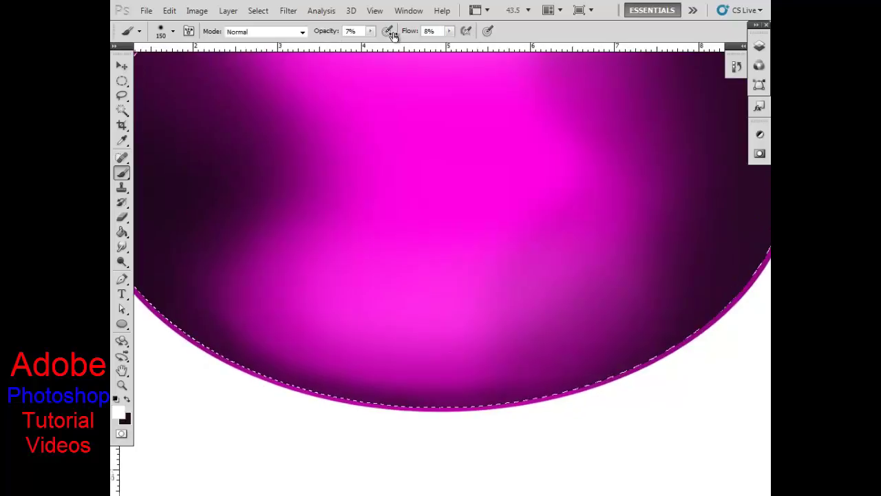
pyautogui.moveTo(532, 375)
pyautogui.mouseDown()
pyautogui.moveTo(307, 348)
pyautogui.moveTo(454, 362)
pyautogui.moveTo(274, 326)
pyautogui.moveTo(474, 364)
pyautogui.moveTo(336, 342)
pyautogui.moveTo(266, 309)
pyautogui.moveTo(275, 340)
pyautogui.moveTo(508, 368)
pyautogui.moveTo(574, 346)
pyautogui.moveTo(604, 360)
pyautogui.moveTo(529, 379)
pyautogui.moveTo(399, 369)
pyautogui.moveTo(411, 384)
pyautogui.moveTo(387, 350)
pyautogui.moveTo(270, 303)
pyautogui.moveTo(534, 334)
pyautogui.moveTo(405, 309)
pyautogui.moveTo(565, 313)
pyautogui.moveTo(382, 313)
pyautogui.mouseUp()
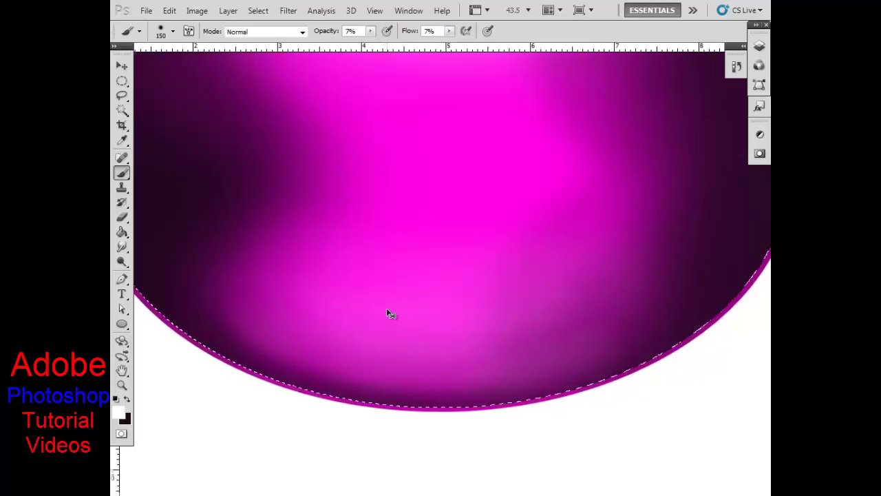
pyautogui.hotkey('ctrl', '-')
pyautogui.hotkey('ctrl', '-')
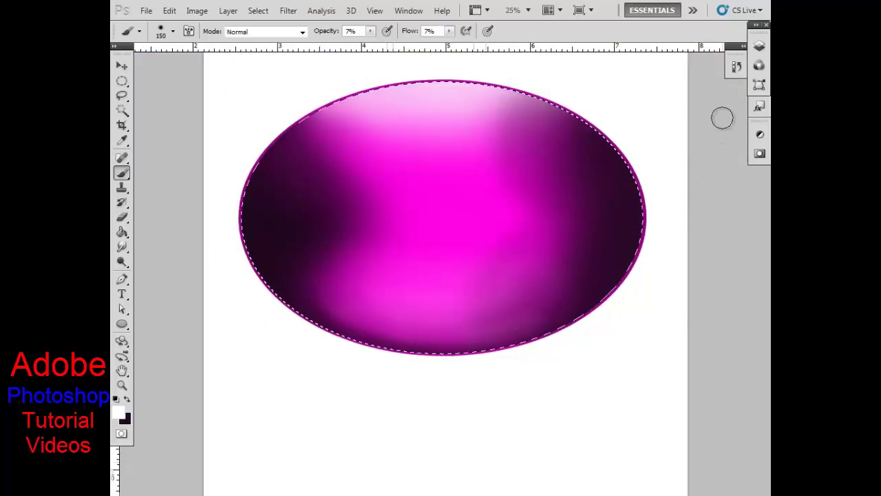
# Check the Circle behind layer's visibility, deselect the ellipse, and Free Transform Circle behind
pyautogui.click(759, 46)
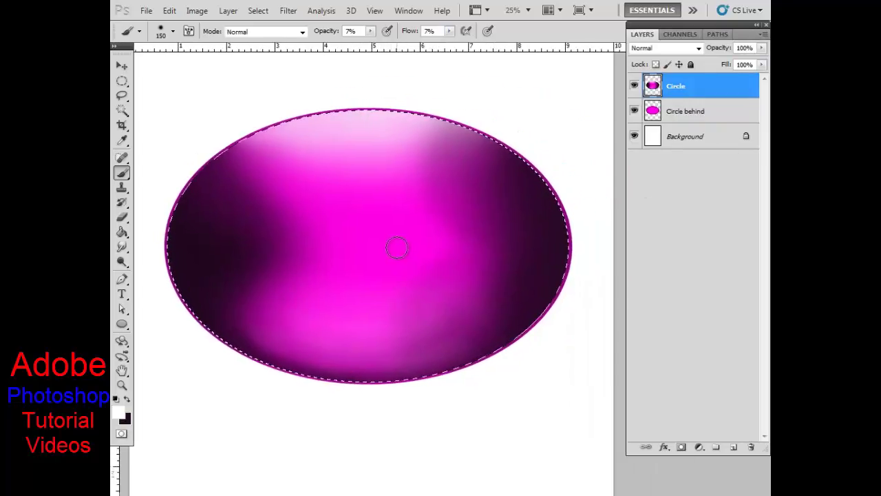
pyautogui.click(634, 112)
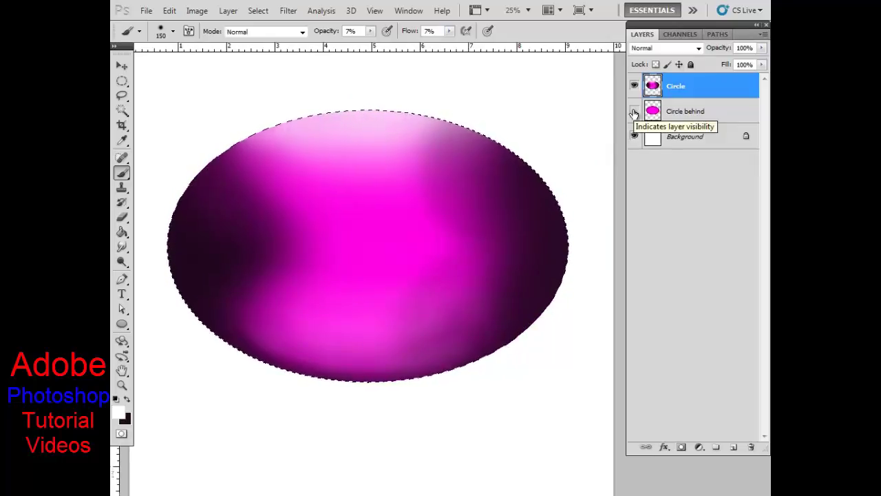
pyautogui.click(634, 111)
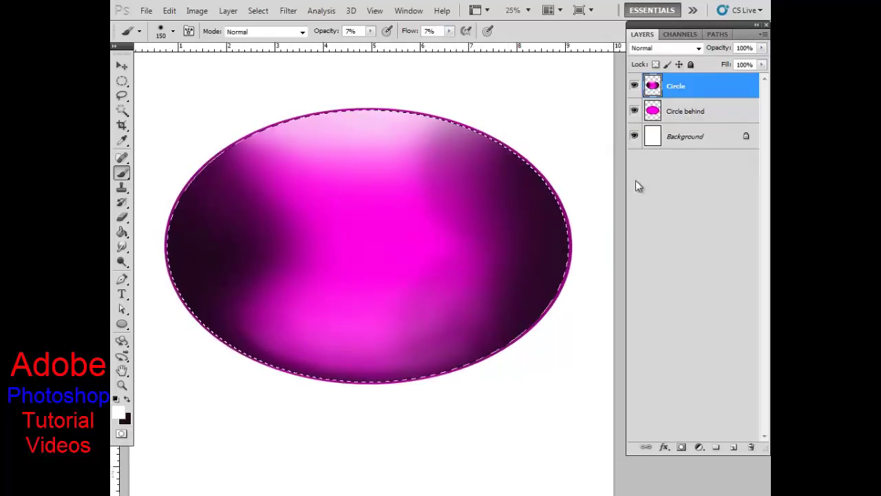
pyautogui.hotkey('ctrl', 'd')
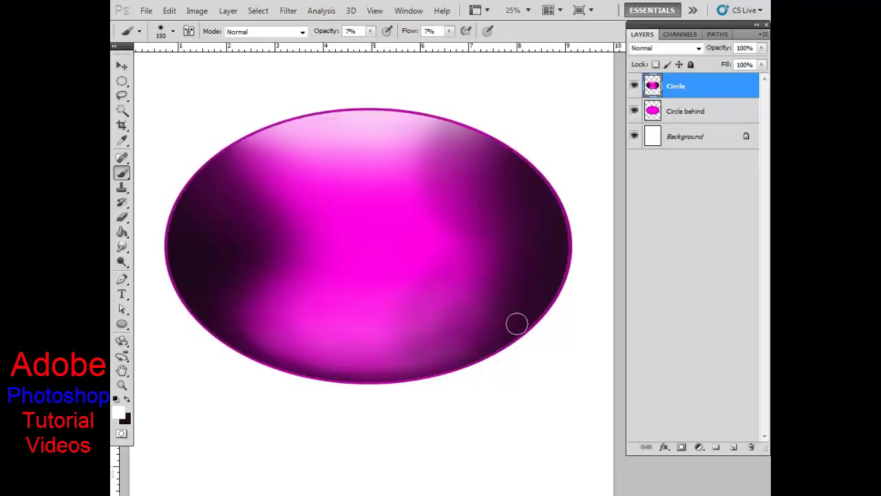
pyautogui.click(655, 114)
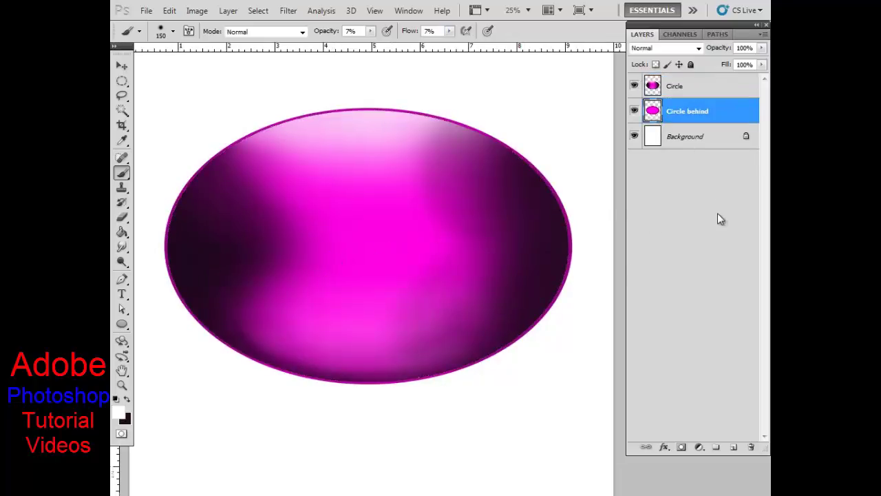
pyautogui.hotkey('ctrl', 't')
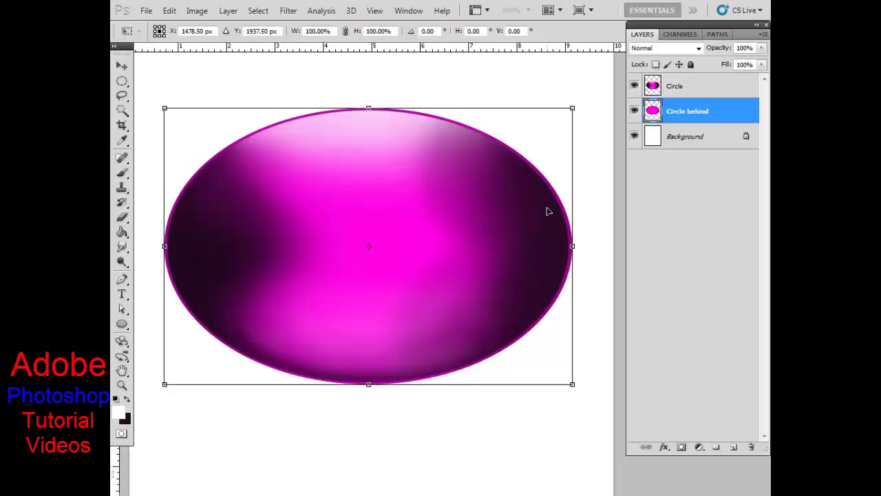
# Scale Circle behind to 98.71%, commit the transform, and select the Circle layer
pyautogui.moveTo(547, 197)
pyautogui.mouseDown()
pyautogui.moveTo(477, 225)
pyautogui.moveTo(531, 303)
pyautogui.mouseUp()
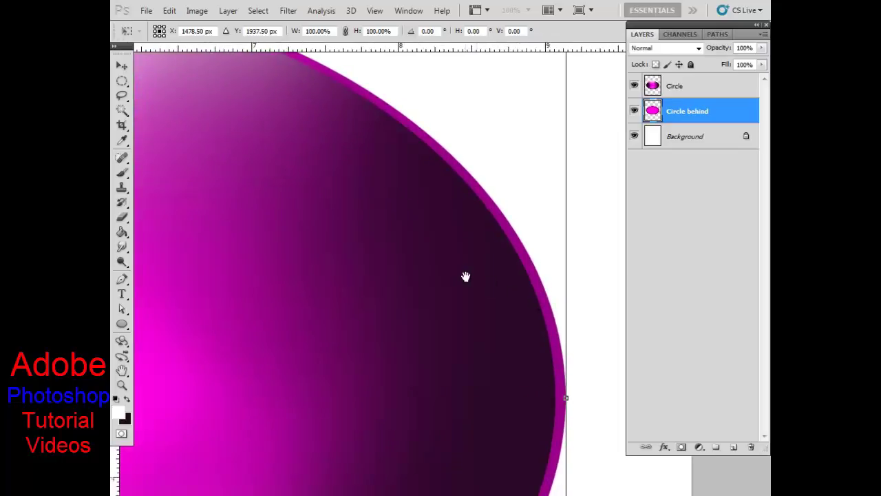
pyautogui.moveTo(465, 276); pyautogui.dragTo(418, 355)
pyautogui.moveTo(519, 147)
pyautogui.mouseDown()
pyautogui.moveTo(562, 117)
pyautogui.moveTo(554, 123)
pyautogui.mouseUp()
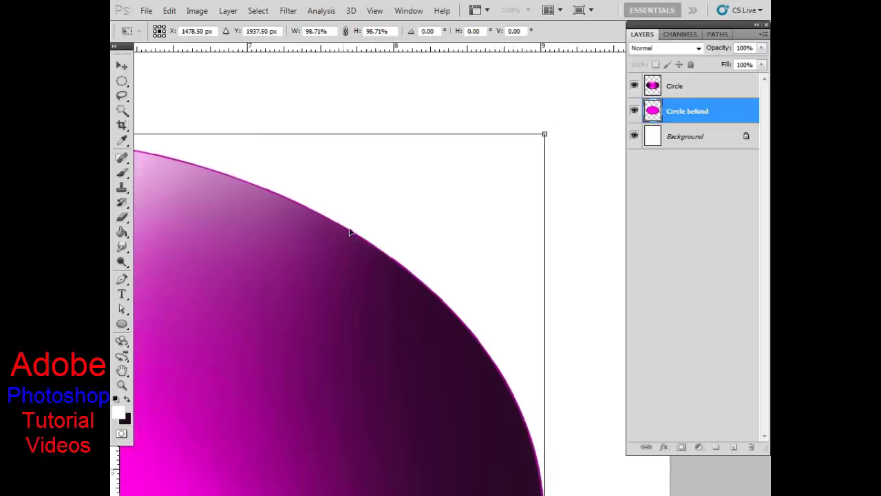
pyautogui.hotkey('ctrl', '0')
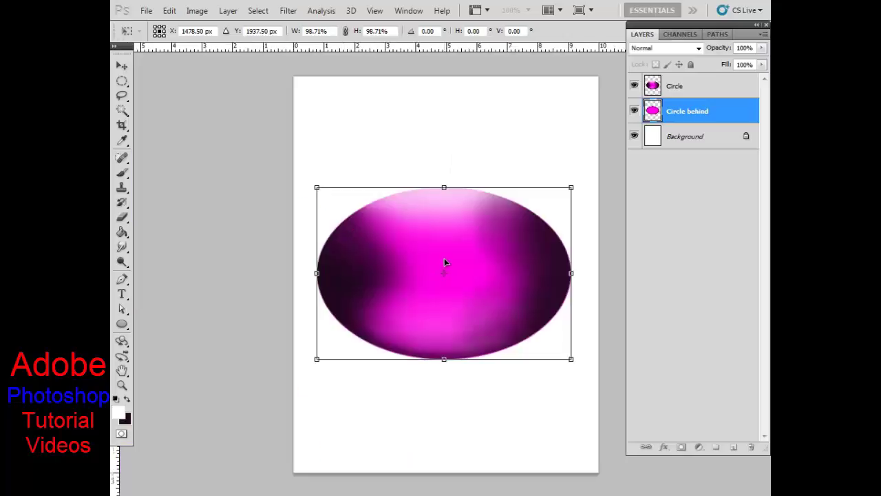
pyautogui.press('b')
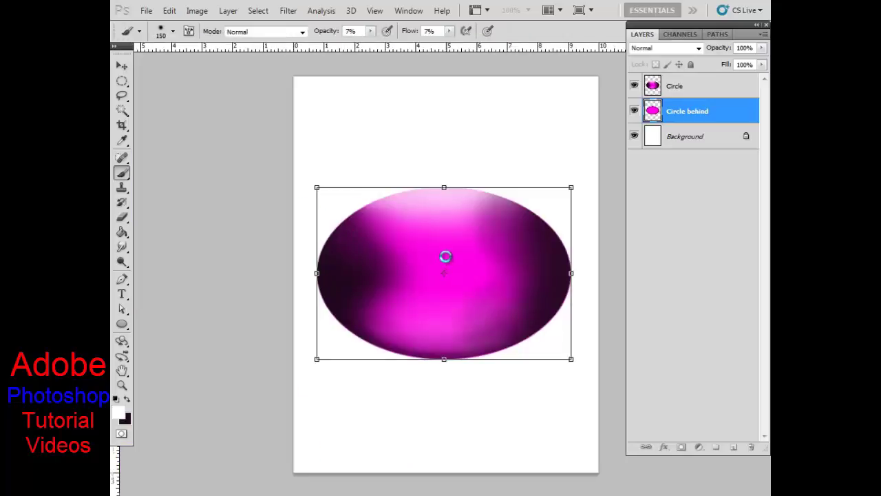
pyautogui.press('Return')
pyautogui.click(696, 92)
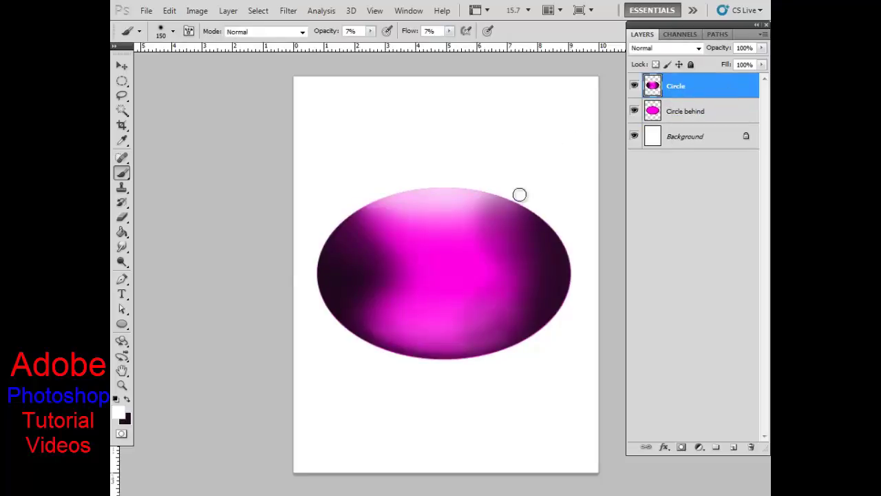
# Type a white 'Y' in Arial 72 pt at the ellipse centre
pyautogui.click(122, 296)
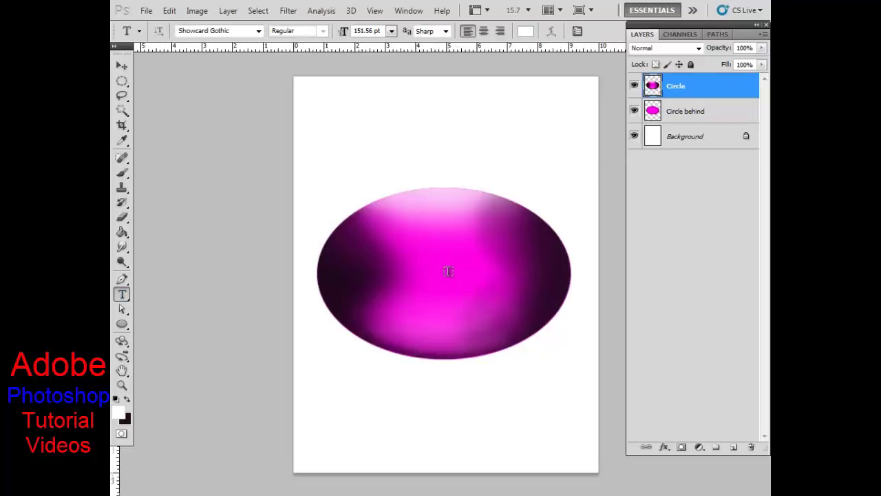
pyautogui.click(447, 269)
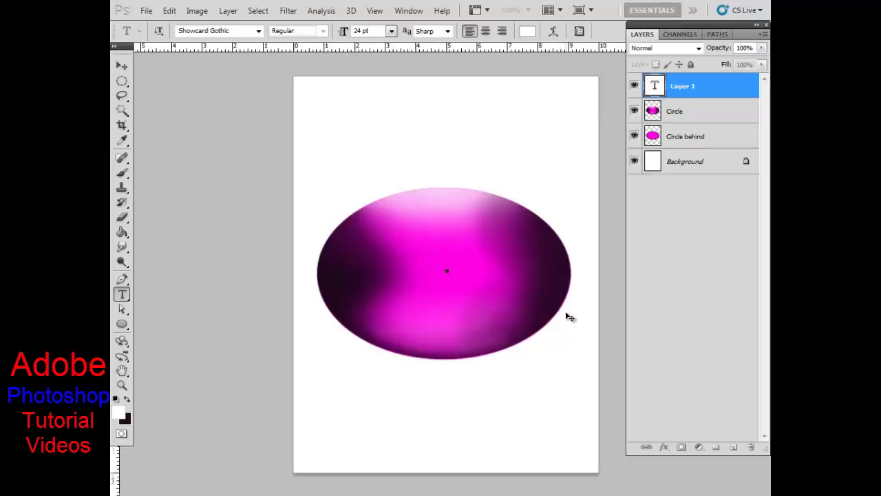
pyautogui.click(391, 31)
pyautogui.click(394, 251)
pyautogui.click(259, 31)
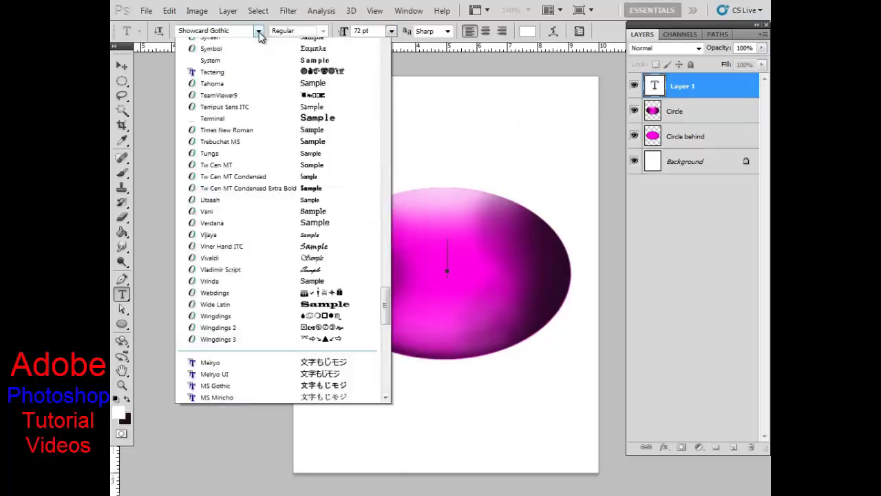
pyautogui.moveTo(386, 303); pyautogui.dragTo(387, 51)
pyautogui.click(217, 44)
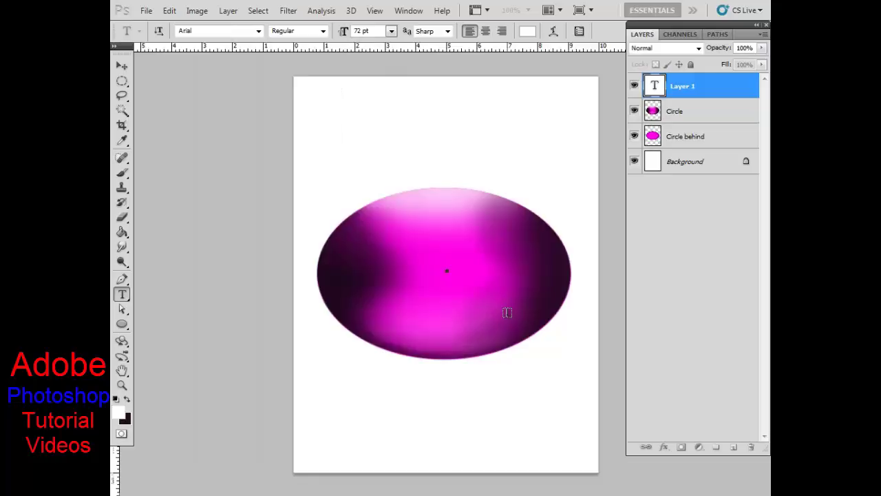
pyautogui.write('Y')
# Enlarge the Y to 310.58 pt, centre it on the ellipse, and commit it
pyautogui.moveTo(464, 296); pyautogui.dragTo(444, 302)
pyautogui.press('ctrl')
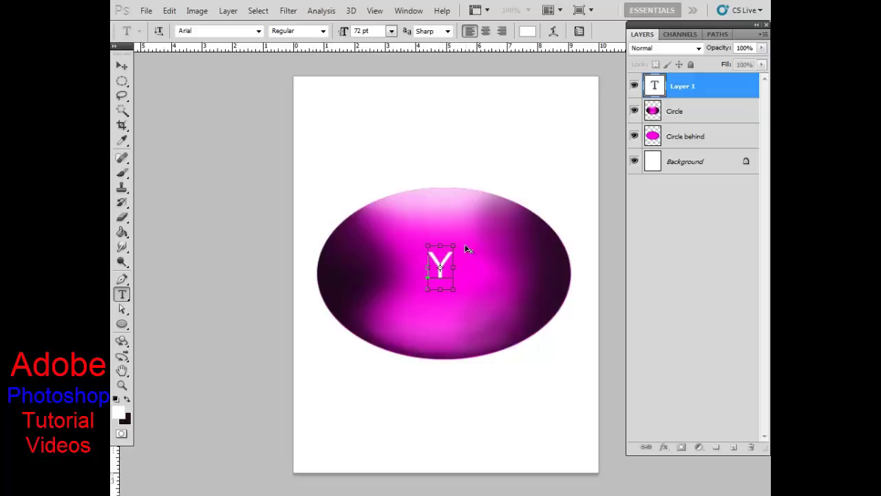
pyautogui.moveTo(455, 245); pyautogui.dragTo(508, 198)
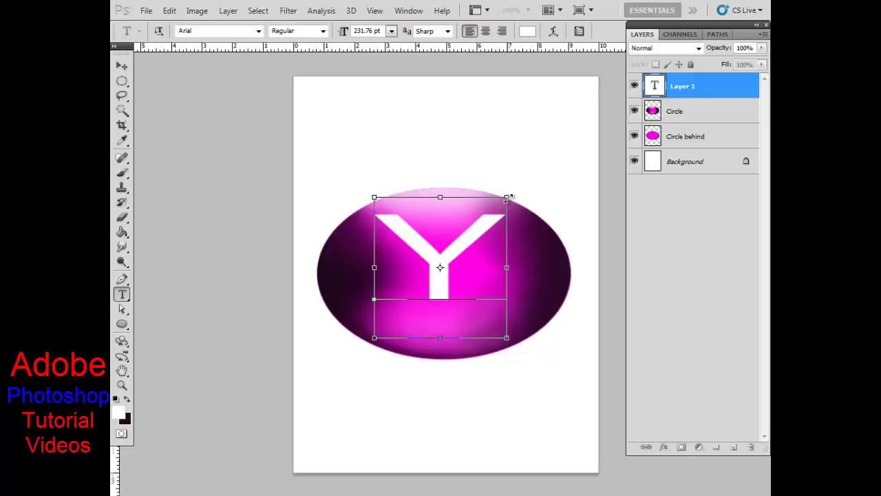
pyautogui.moveTo(507, 198); pyautogui.dragTo(520, 173)
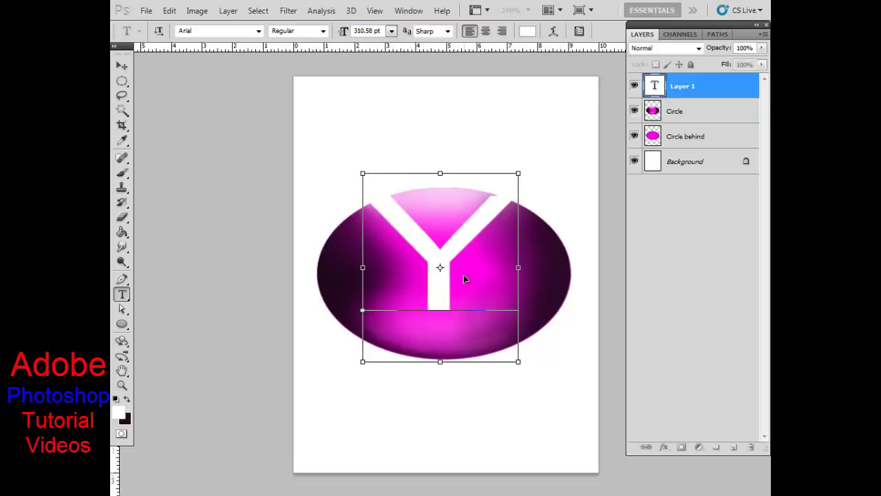
pyautogui.moveTo(464, 279); pyautogui.dragTo(468, 304)
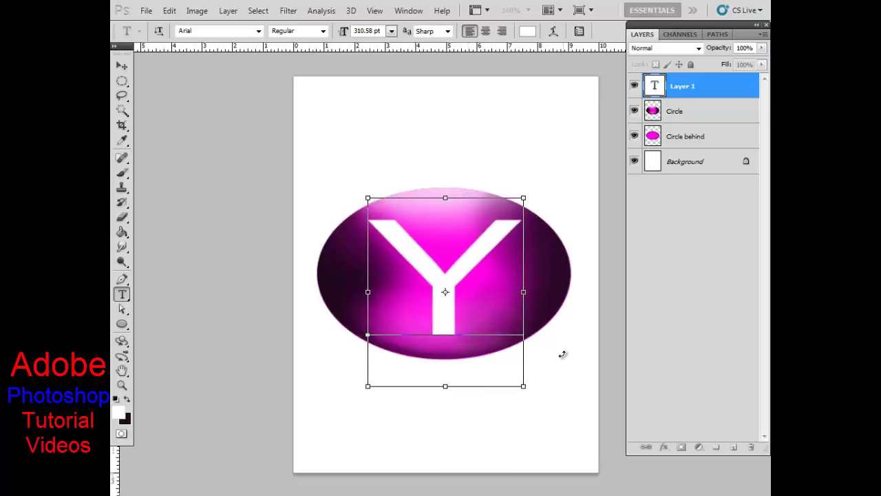
pyautogui.hotkey('ctrl', 'Return')
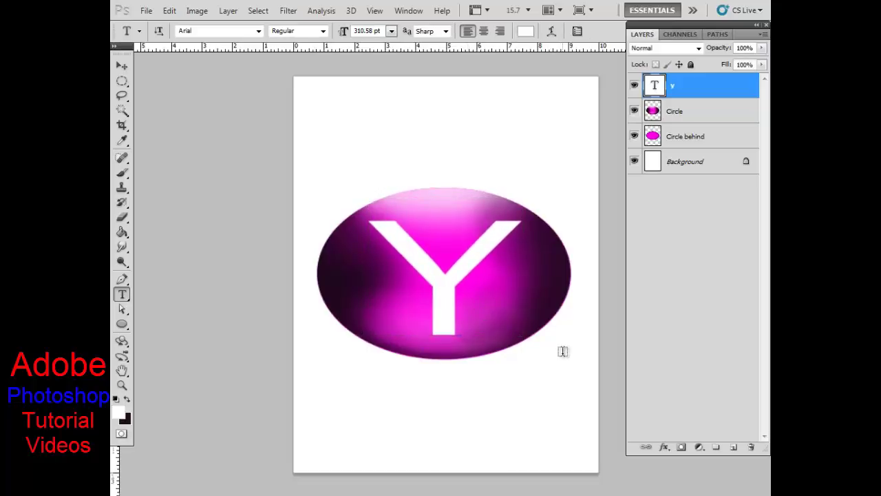
# Create a work path from the Y text layer, hide that layer, and zoom in on the outline
pyautogui.rightClick(715, 88)
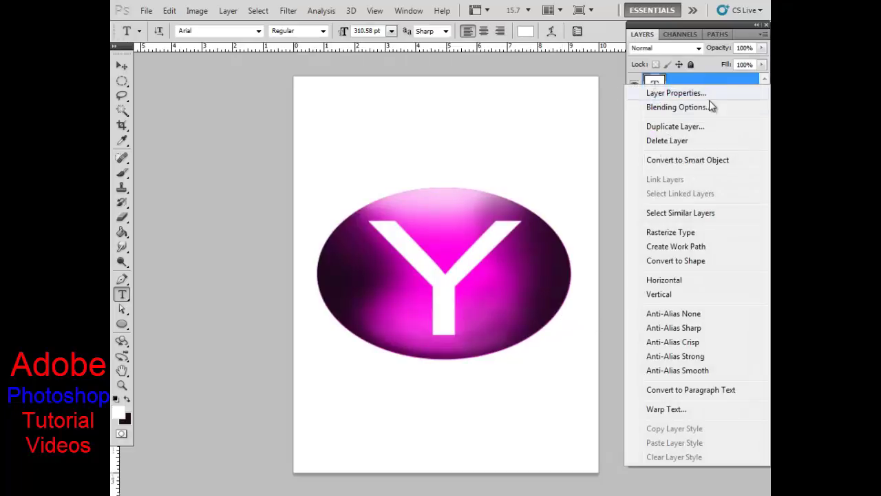
pyautogui.click(701, 247)
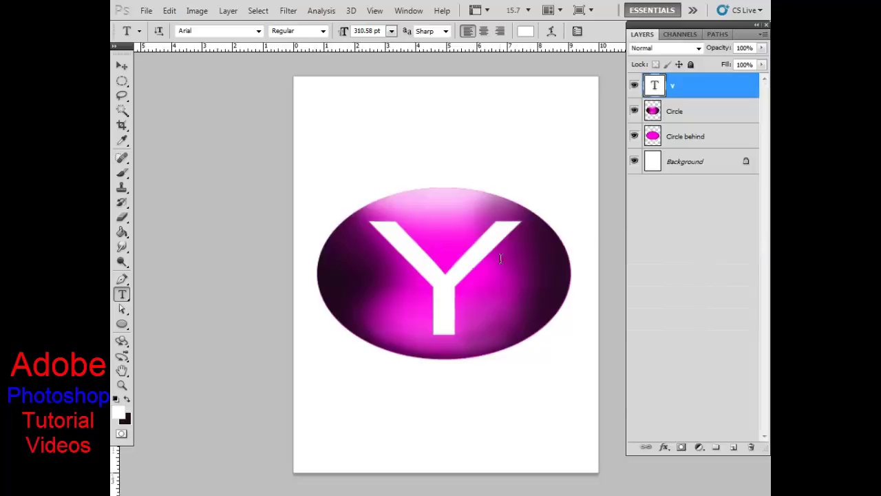
pyautogui.click(634, 86)
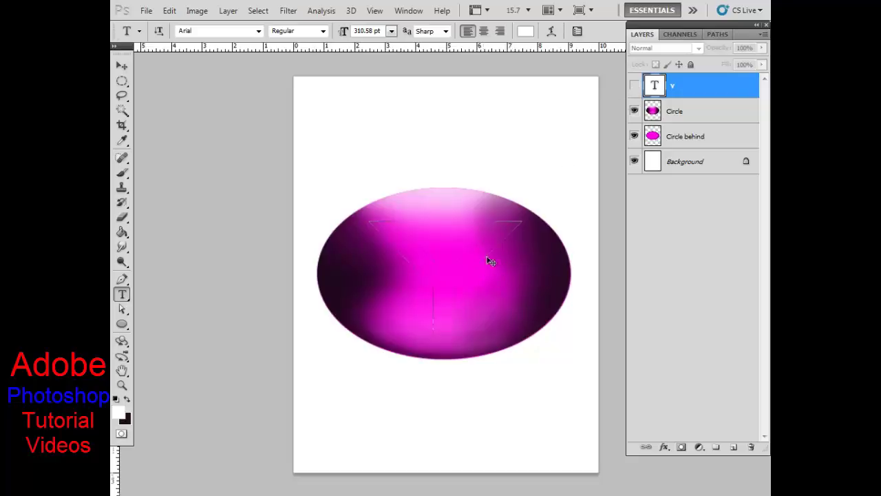
pyautogui.moveTo(440, 261); pyautogui.dragTo(481, 340)
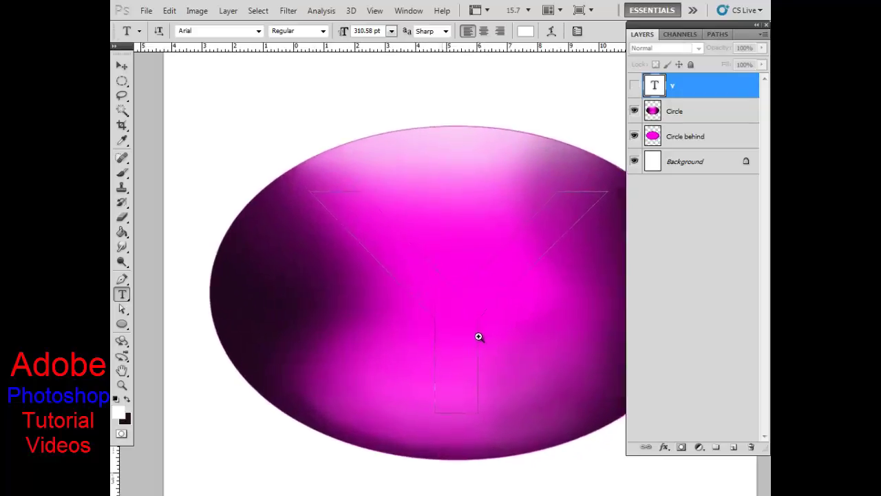
pyautogui.moveTo(432, 311); pyautogui.dragTo(410, 313)
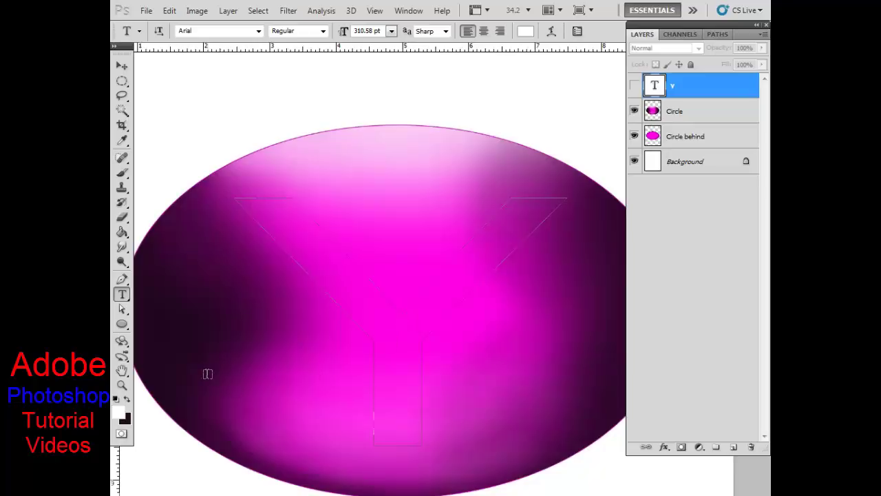
pyautogui.click(122, 279)
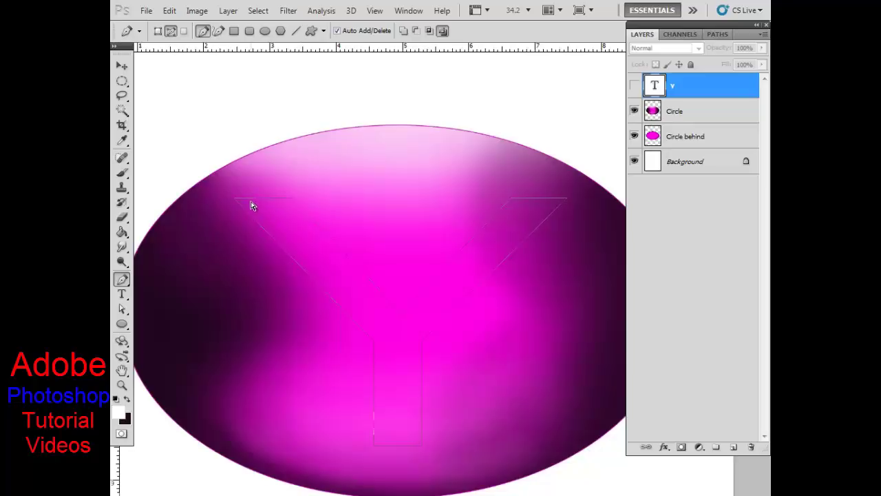
# Hide the Circle layer and select the Y outline for point editing
pyautogui.keyDown('ctrl'); pyautogui.click(282, 223); pyautogui.keyUp('ctrl')
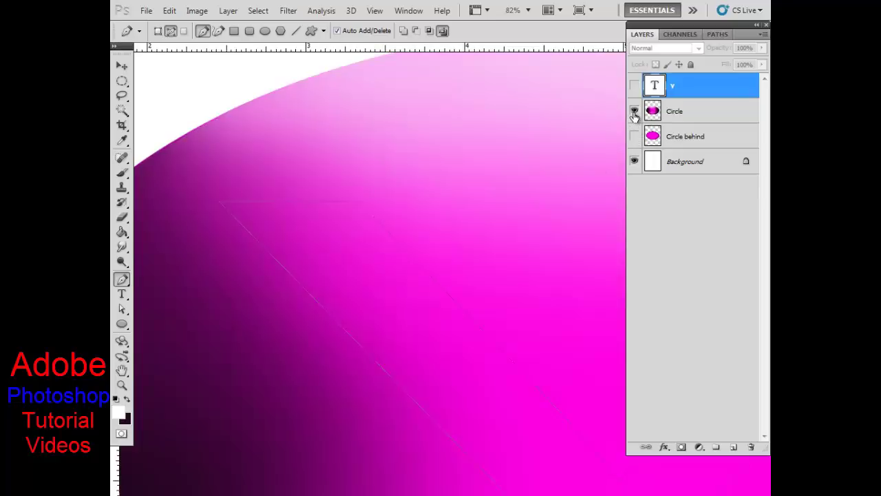
pyautogui.click(634, 111)
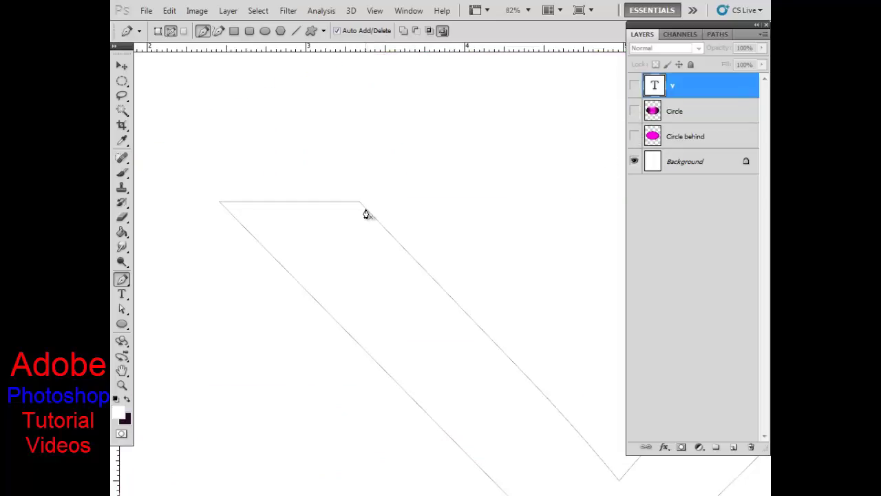
pyautogui.press('ctrl')
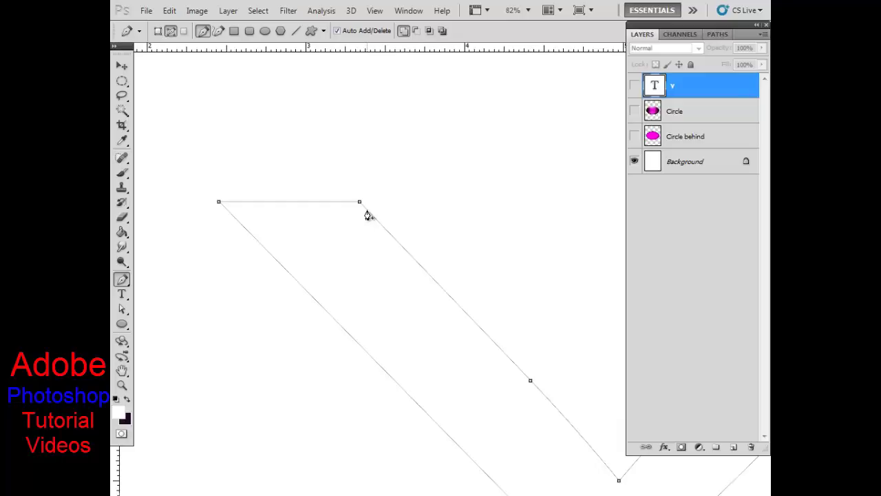
pyautogui.keyDown('ctrl'); pyautogui.click(389, 210); pyautogui.keyUp('ctrl')
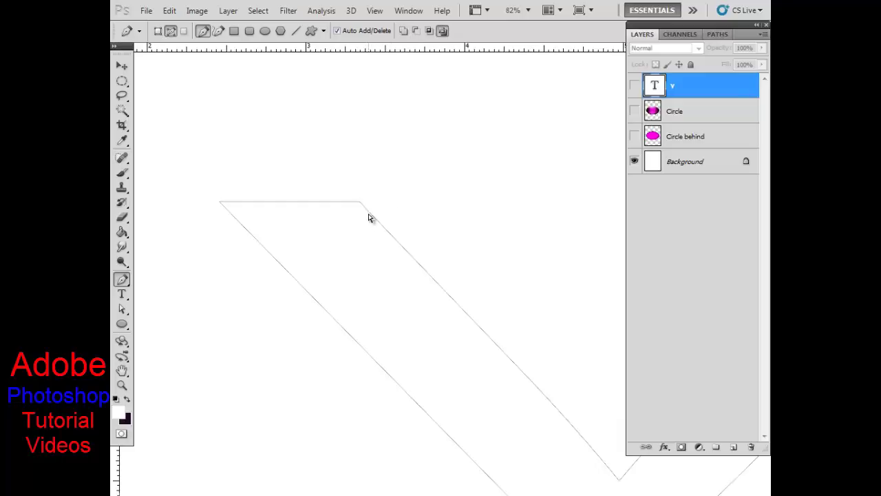
pyautogui.keyDown('ctrl'); pyautogui.click(369, 217); pyautogui.keyUp('ctrl')
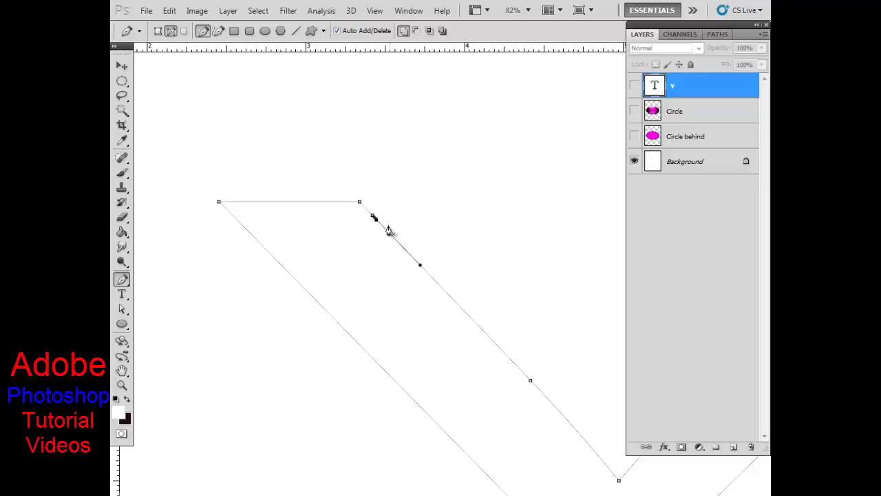
# Pull the left arm's top corners out to the right to form a serif
pyautogui.click(360, 204)
pyautogui.moveTo(360, 204); pyautogui.dragTo(549, 185)
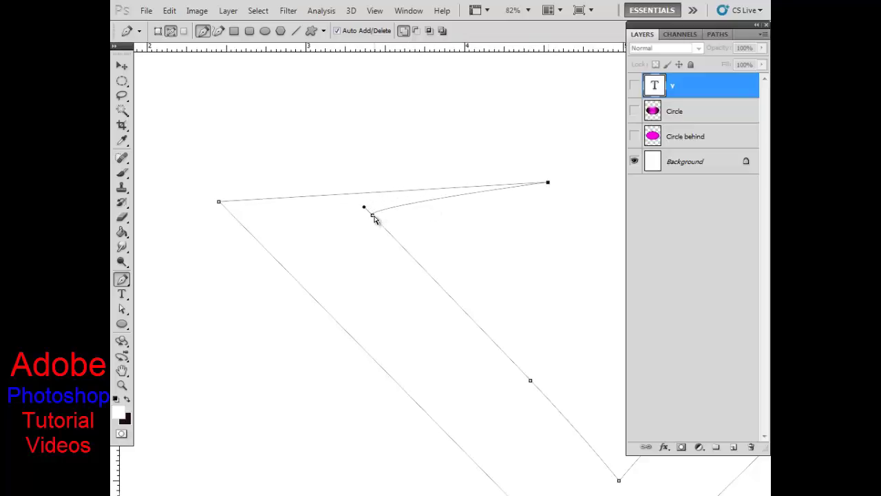
pyautogui.moveTo(372, 217); pyautogui.dragTo(552, 204)
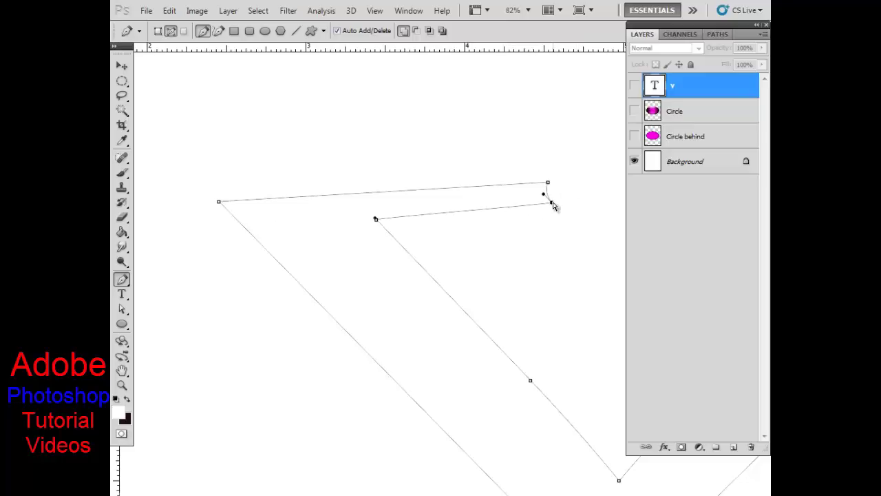
pyautogui.moveTo(553, 205); pyautogui.dragTo(554, 220)
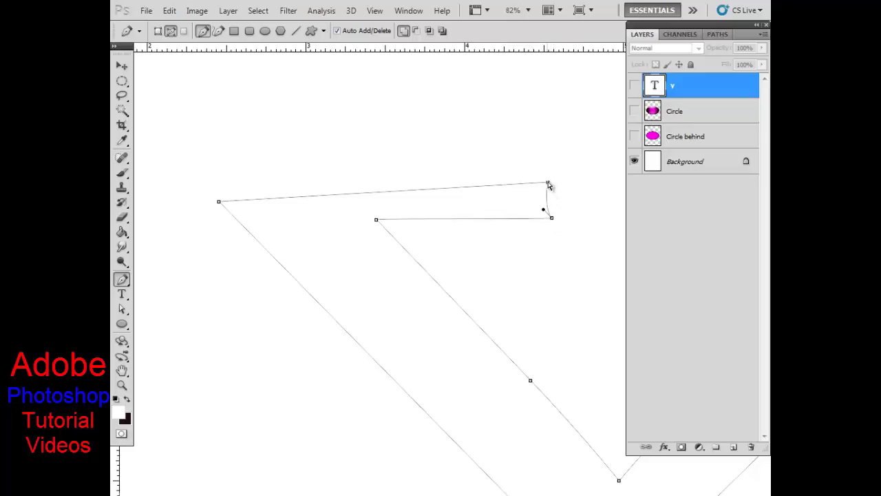
pyautogui.moveTo(548, 184); pyautogui.dragTo(551, 195)
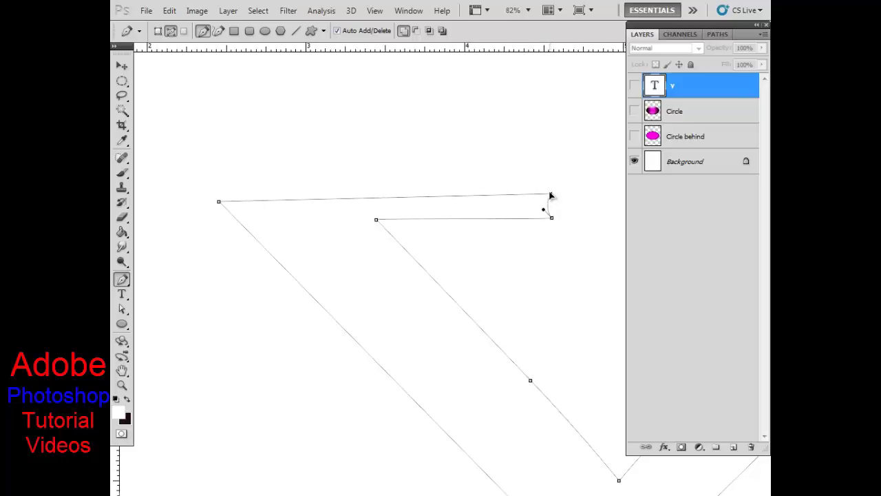
pyautogui.moveTo(543, 211); pyautogui.dragTo(551, 207)
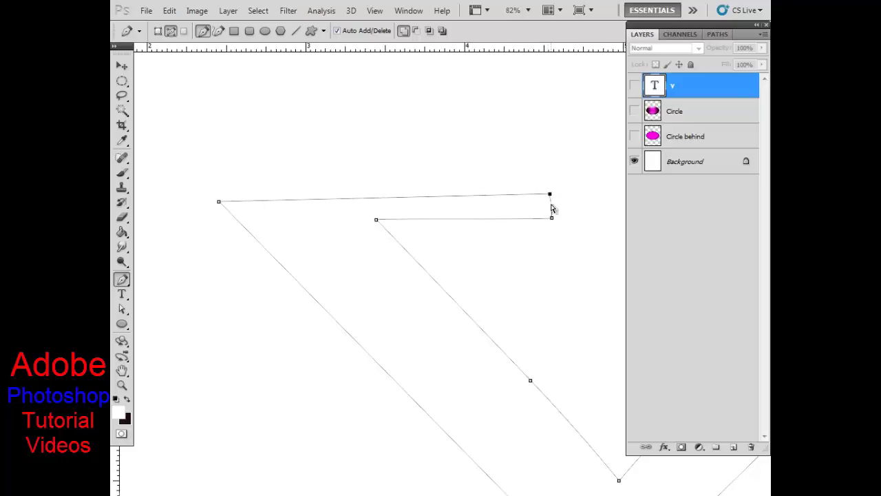
# Add a point on the serif's right edge and line up its right-edge corners
pyautogui.moveTo(590, 275); pyautogui.dragTo(616, 384)
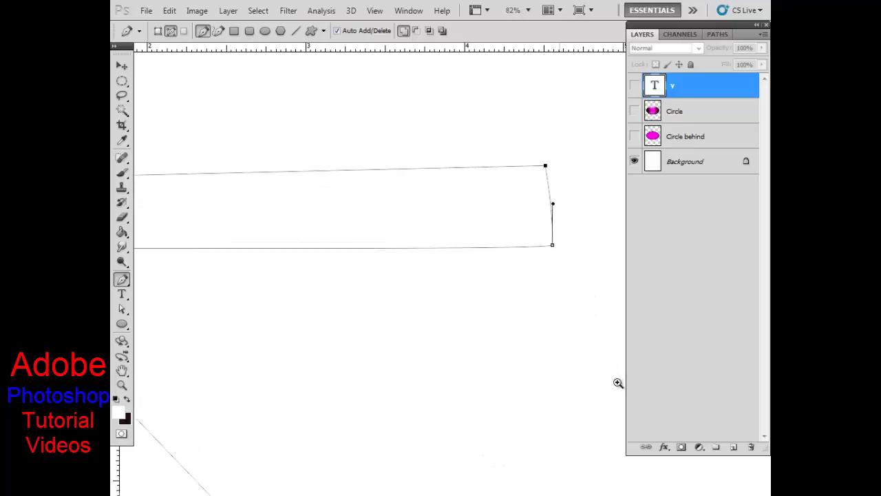
pyautogui.click(550, 205)
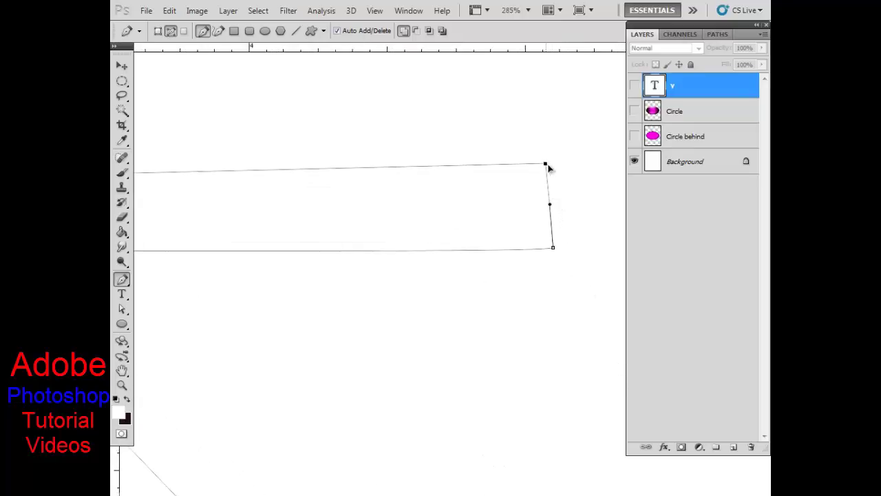
pyautogui.moveTo(548, 166); pyautogui.dragTo(557, 166)
pyautogui.click(554, 164)
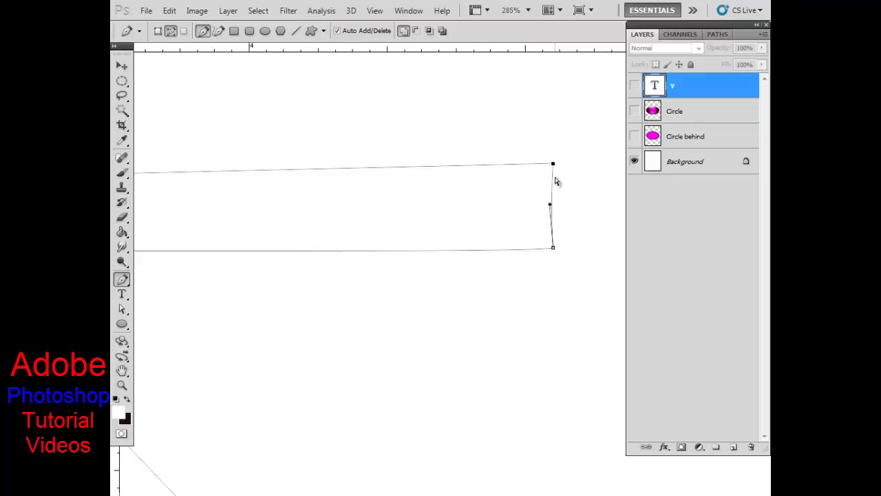
pyautogui.moveTo(550, 205); pyautogui.dragTo(553, 204)
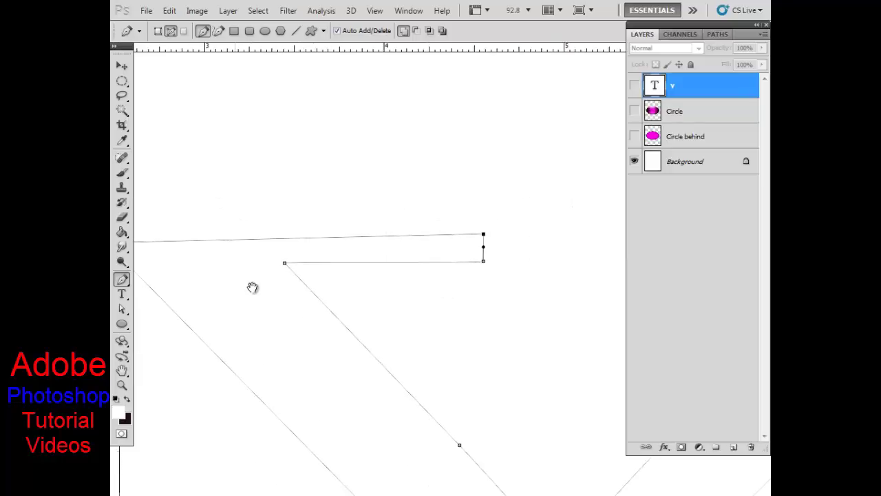
# Extend the arm's top-left corner leftward into a curved-end serif and add a guide along its top
pyautogui.moveTo(252, 287)
pyautogui.mouseDown()
pyautogui.moveTo(393, 290)
pyautogui.moveTo(333, 259)
pyautogui.mouseUp()
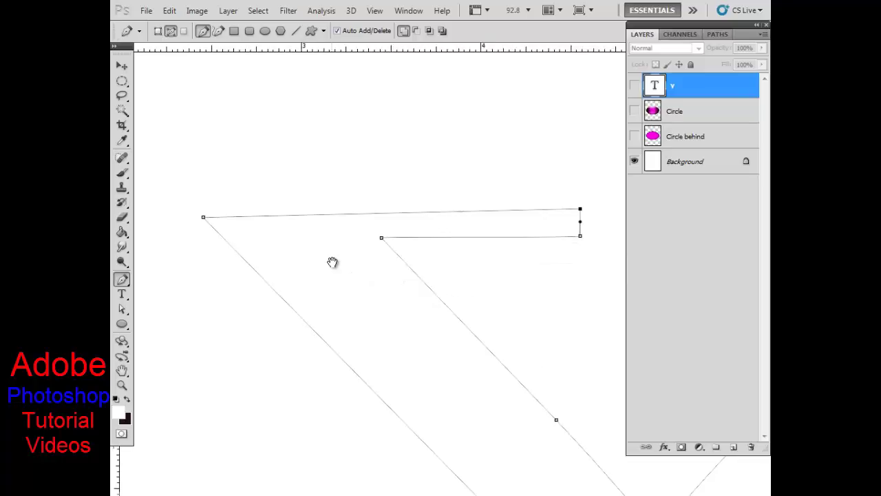
pyautogui.moveTo(387, 282); pyautogui.dragTo(354, 254)
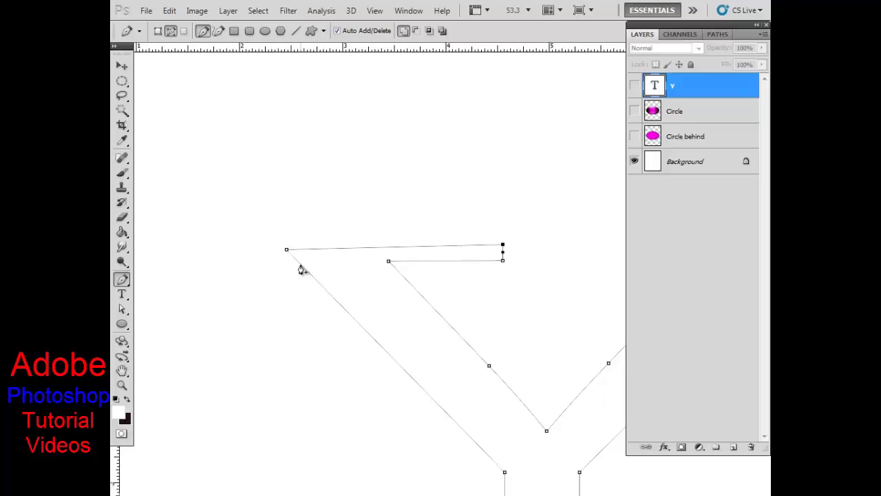
pyautogui.click(301, 265)
pyautogui.keyDown('ctrl'); pyautogui.click(309, 281); pyautogui.keyUp('ctrl')
pyautogui.keyDown('ctrl'); pyautogui.click(301, 266); pyautogui.keyUp('ctrl')
pyautogui.moveTo(303, 268); pyautogui.dragTo(214, 276)
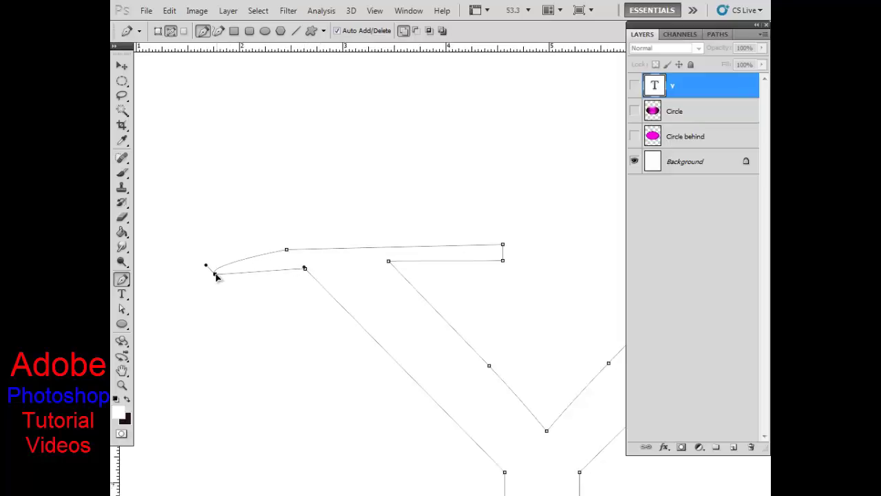
pyautogui.moveTo(286, 250); pyautogui.dragTo(209, 245)
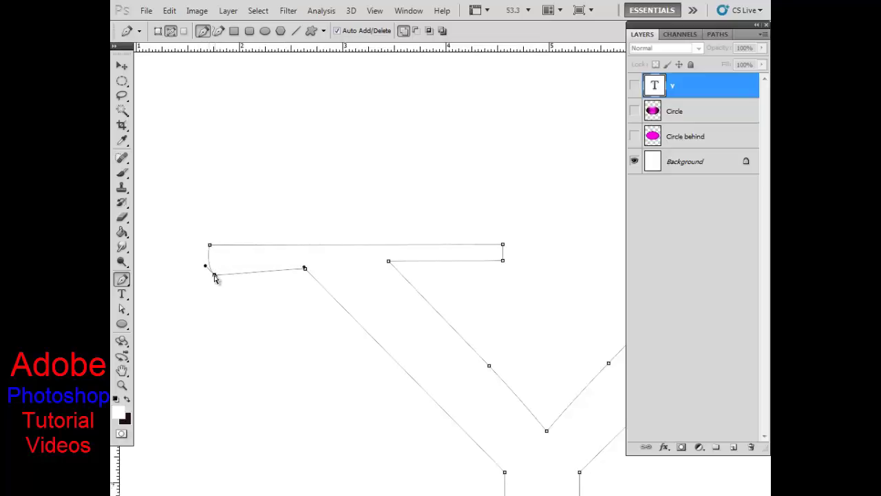
pyautogui.moveTo(214, 276); pyautogui.dragTo(207, 271)
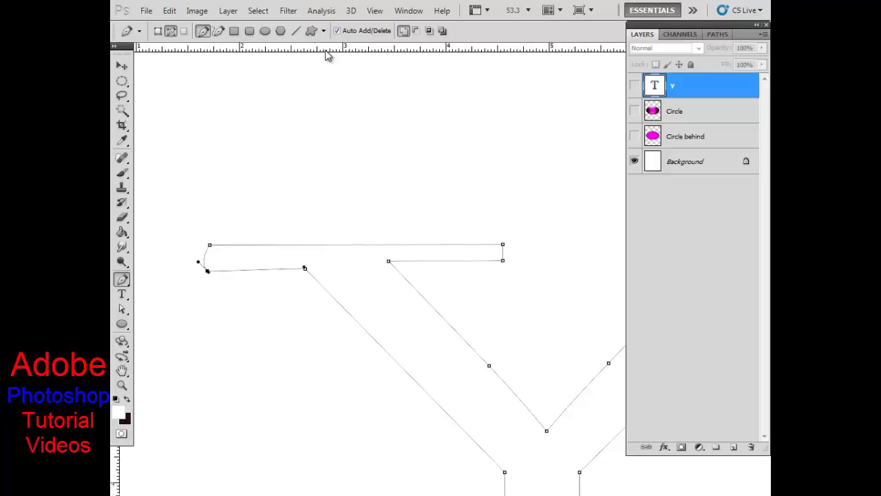
pyautogui.moveTo(329, 50); pyautogui.dragTo(326, 242)
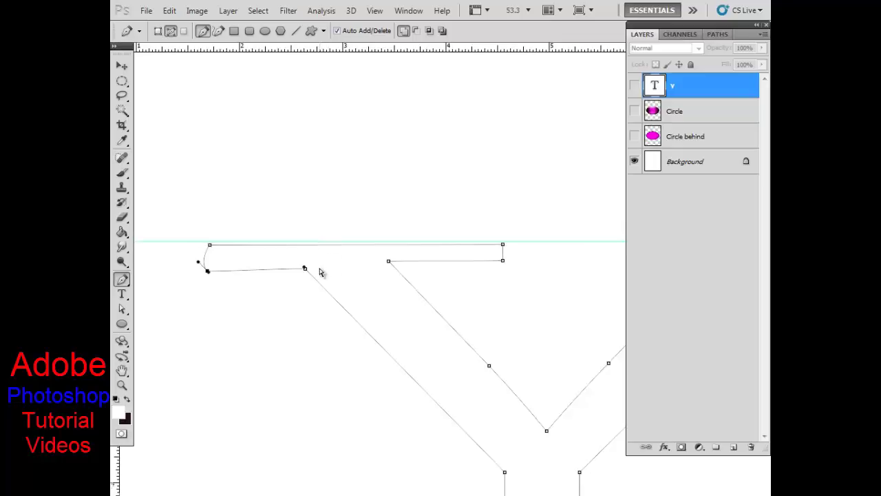
# Add a second horizontal guide and level the serif's bottom edge along it
pyautogui.moveTo(353, 47); pyautogui.dragTo(354, 272)
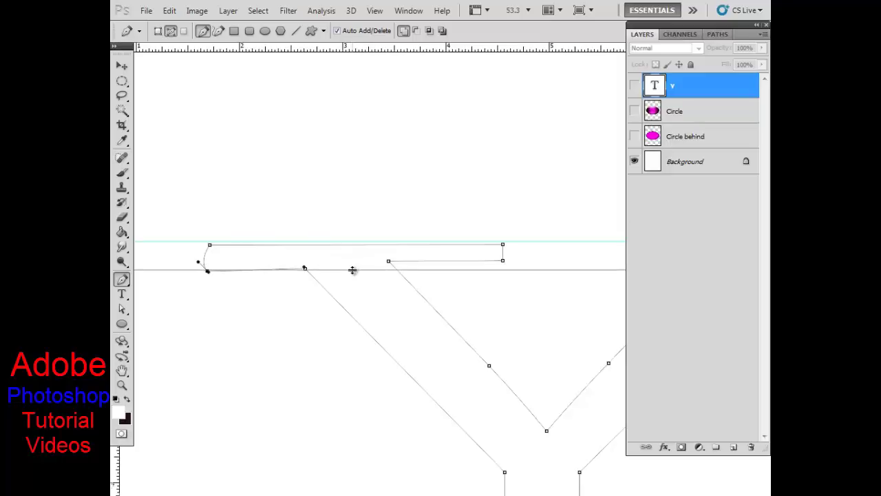
pyautogui.moveTo(354, 271); pyautogui.dragTo(351, 269)
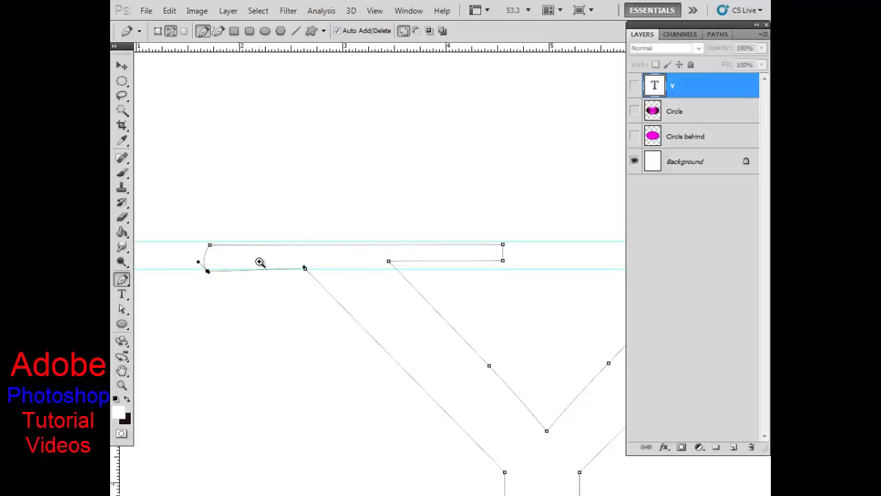
pyautogui.moveTo(261, 259); pyautogui.dragTo(305, 285)
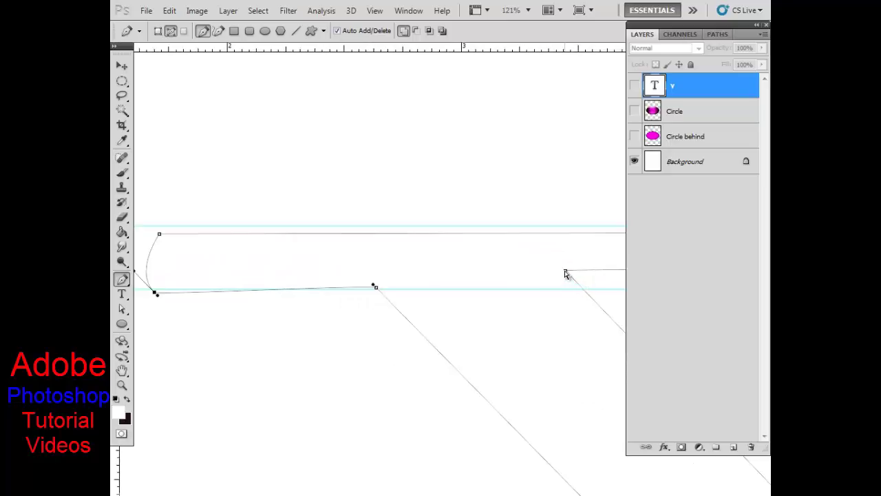
pyautogui.moveTo(565, 274); pyautogui.dragTo(582, 290)
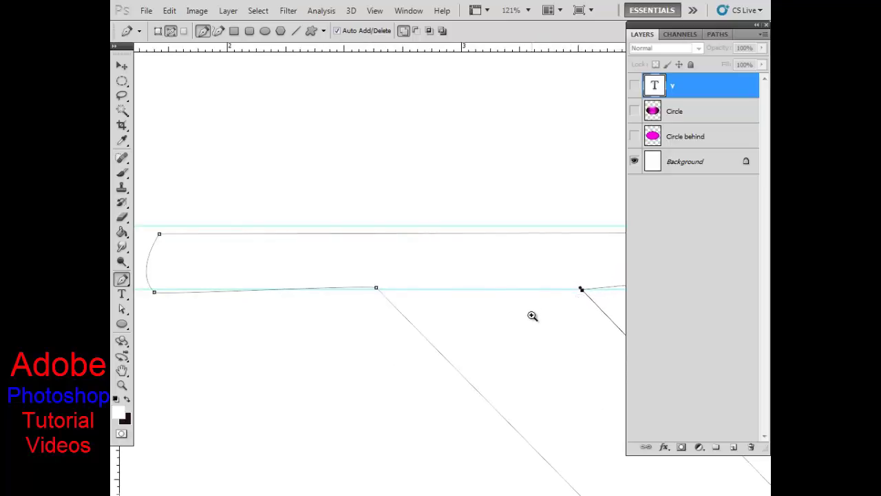
pyautogui.moveTo(532, 315)
pyautogui.mouseDown()
pyautogui.moveTo(533, 374)
pyautogui.moveTo(348, 316)
pyautogui.mouseUp()
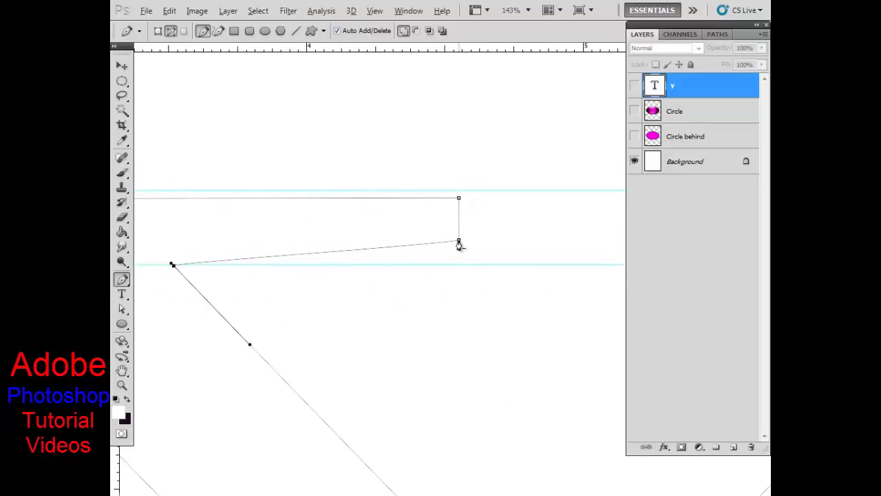
pyautogui.click(459, 242)
pyautogui.moveTo(459, 241); pyautogui.dragTo(459, 266)
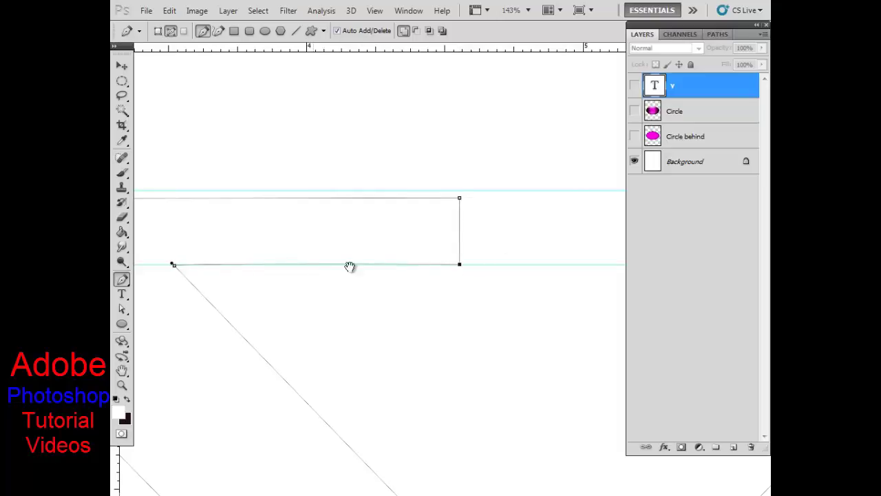
# Convert the serif's curved left end to a corner and level its left corners with the guides
pyautogui.moveTo(333, 264); pyautogui.dragTo(494, 266)
pyautogui.moveTo(186, 270); pyautogui.dragTo(447, 278)
pyautogui.moveTo(356, 285); pyautogui.dragTo(407, 287)
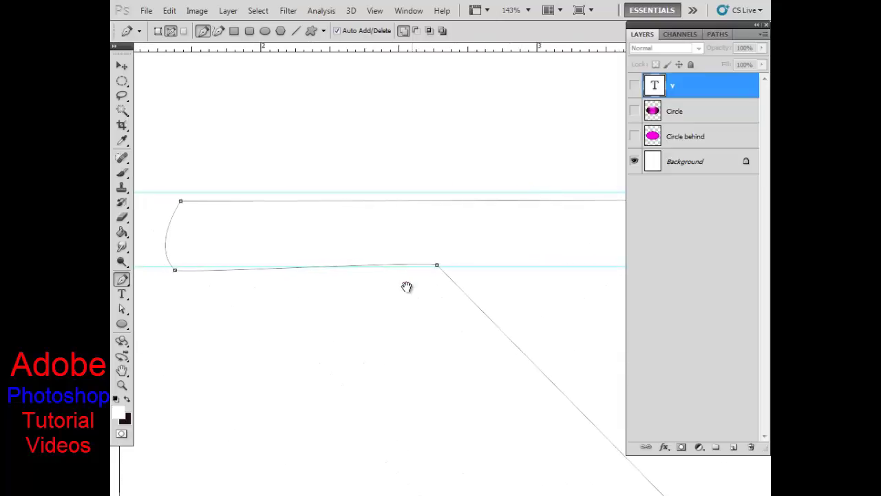
pyautogui.moveTo(228, 271); pyautogui.dragTo(289, 278)
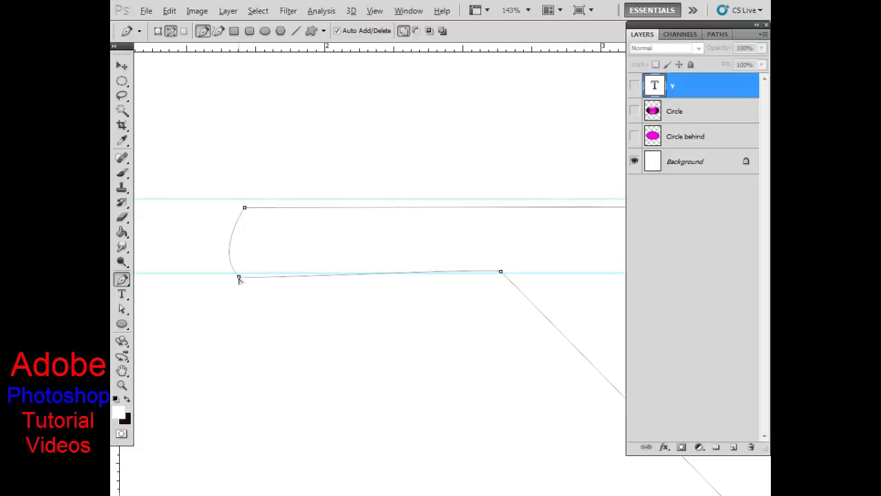
pyautogui.keyDown('alt'); pyautogui.click(239, 276); pyautogui.keyUp('alt')
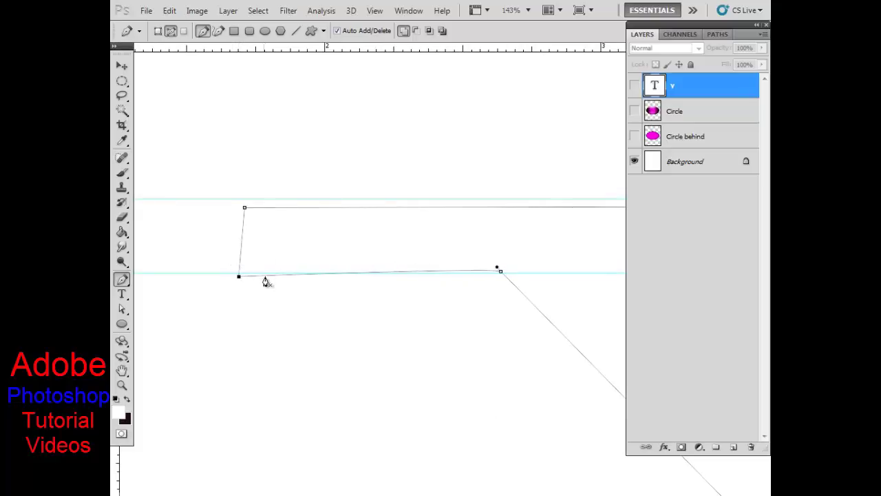
pyautogui.keyDown('alt'); pyautogui.click(244, 208); pyautogui.keyUp('alt')
pyautogui.moveTo(247, 211); pyautogui.dragTo(241, 200)
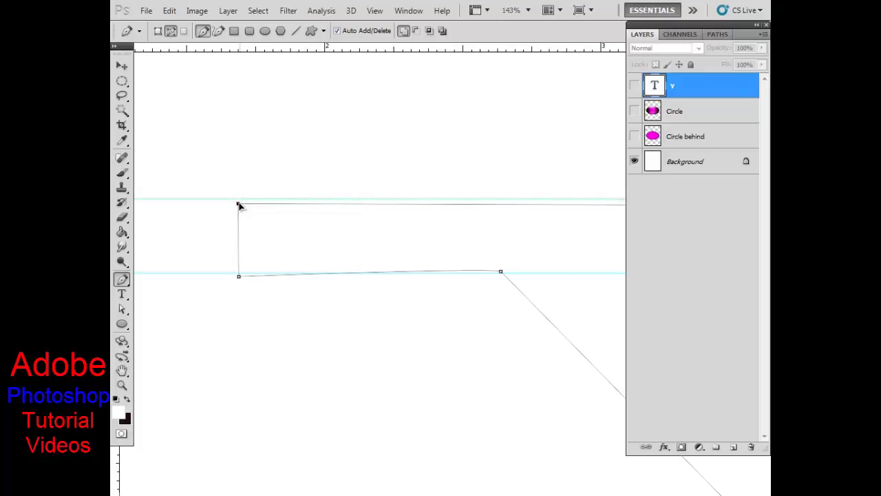
pyautogui.moveTo(241, 201); pyautogui.dragTo(241, 208)
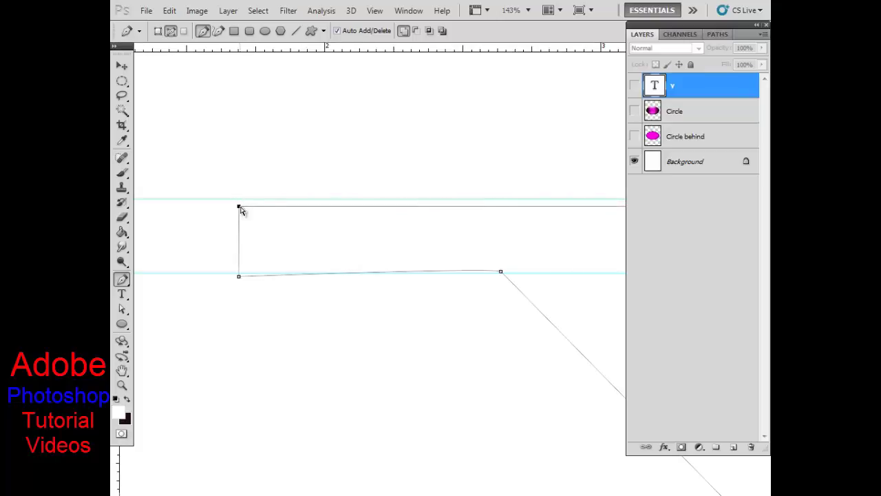
pyautogui.click(238, 276)
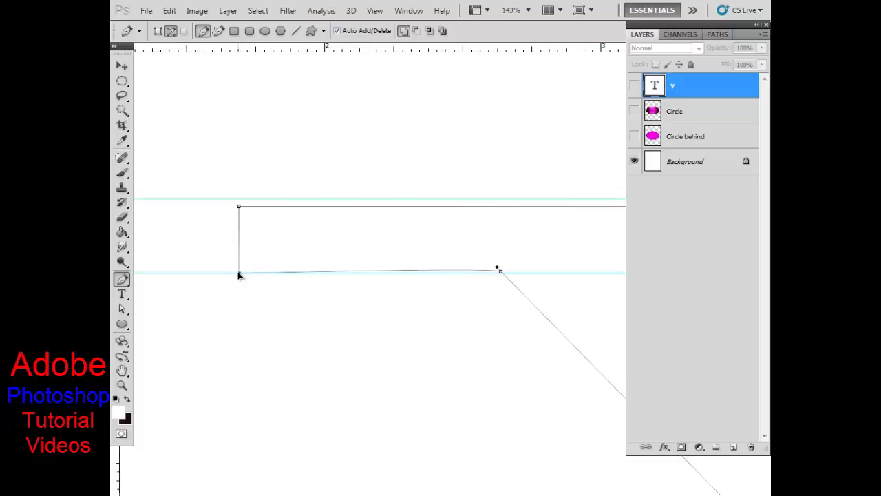
pyautogui.moveTo(238, 276); pyautogui.dragTo(238, 271)
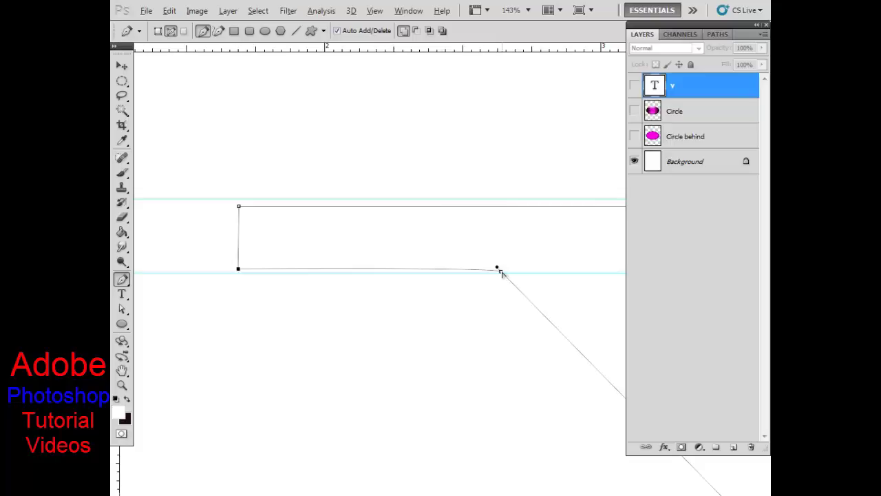
pyautogui.moveTo(531, 337); pyautogui.dragTo(336, 330)
pyautogui.hotkey('ctrl', '-')
# Adjust the left serif's end corner points, deselect the path, and zoom onto the right arm's top
pyautogui.hotkey('ctrl', '-')
pyautogui.hotkey('ctrl', '-')
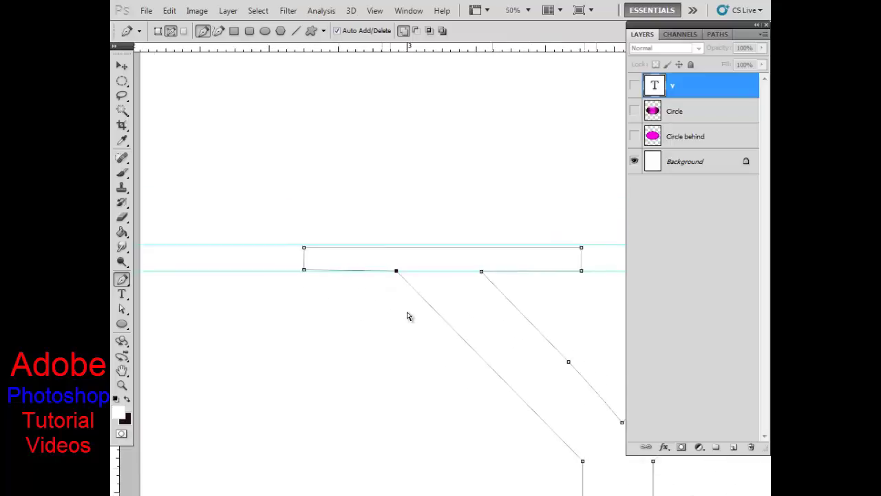
pyautogui.hotkey('ctrl', '-')
pyautogui.moveTo(553, 301); pyautogui.dragTo(396, 289)
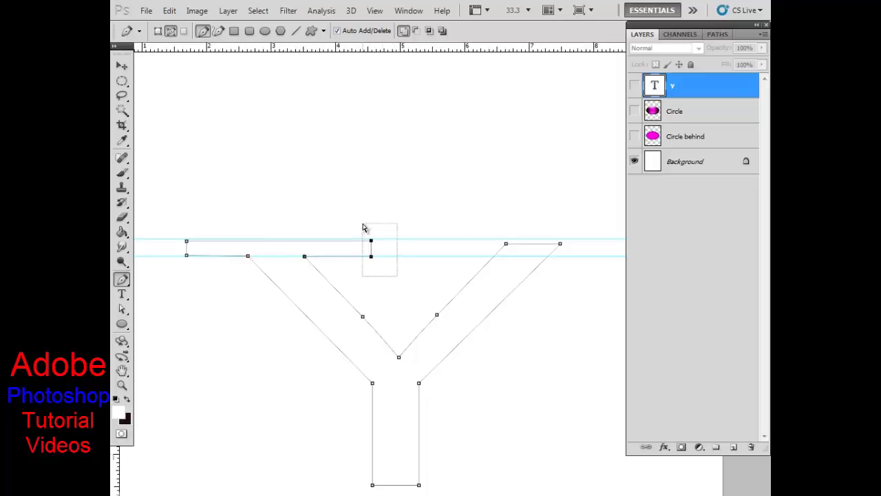
pyautogui.moveTo(363, 224)
pyautogui.mouseDown()
pyautogui.moveTo(375, 237)
pyautogui.moveTo(353, 239)
pyautogui.mouseUp()
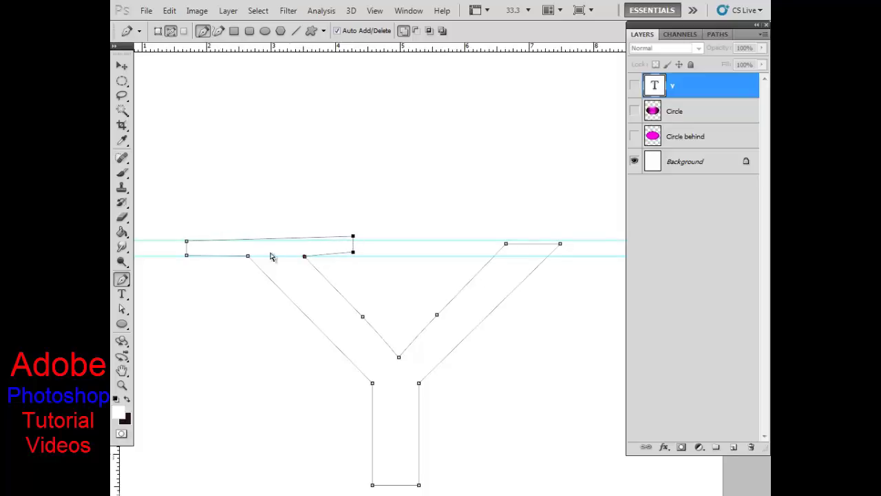
pyautogui.moveTo(176, 233)
pyautogui.mouseDown()
pyautogui.moveTo(195, 249)
pyautogui.moveTo(191, 263)
pyautogui.mouseUp()
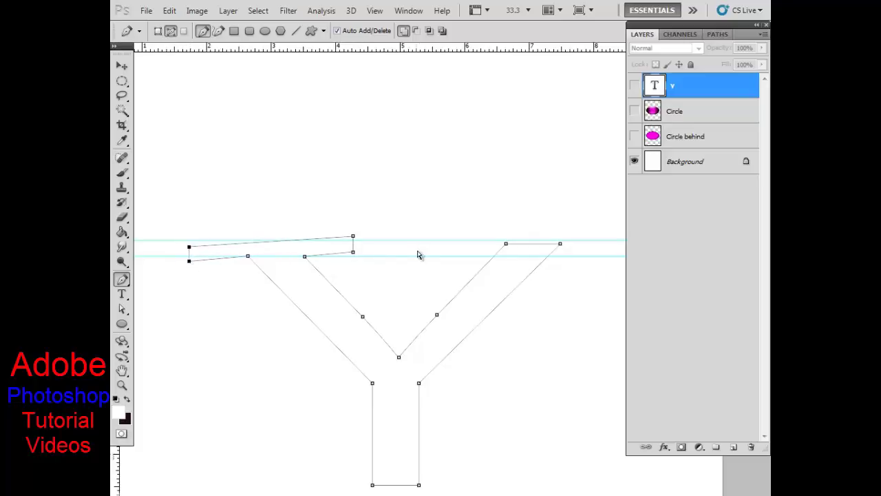
pyautogui.keyDown('ctrl'); pyautogui.click(402, 280); pyautogui.keyUp('ctrl')
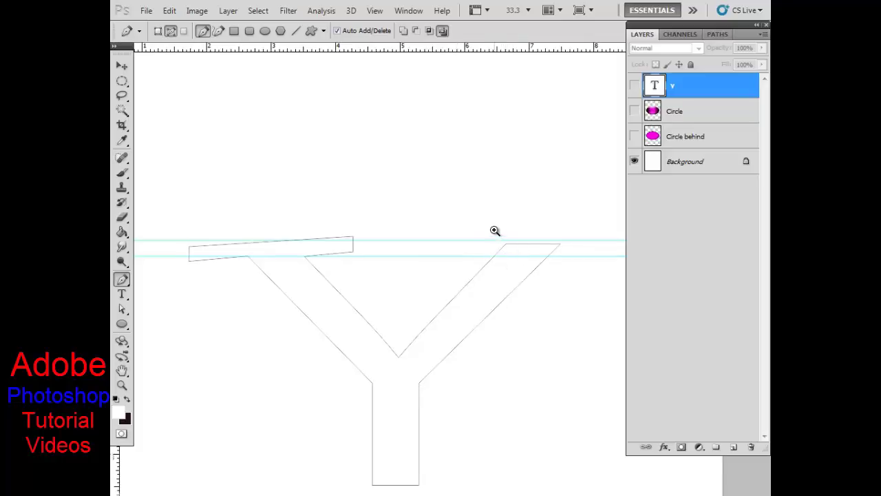
pyautogui.moveTo(495, 230); pyautogui.dragTo(550, 266)
pyautogui.moveTo(564, 310); pyautogui.dragTo(408, 276)
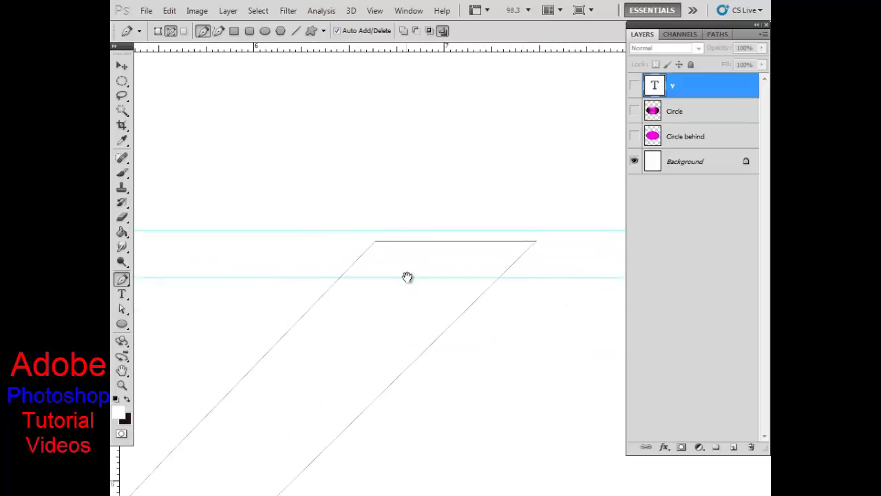
# Add four anchor points around the top of the Y's right arm
pyautogui.keyDown('ctrl'); pyautogui.click(338, 285); pyautogui.keyUp('ctrl')
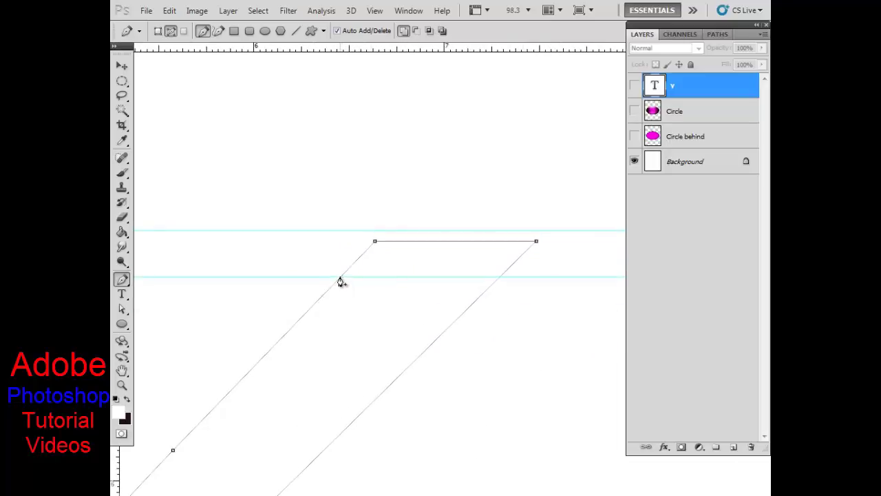
pyautogui.click(340, 278)
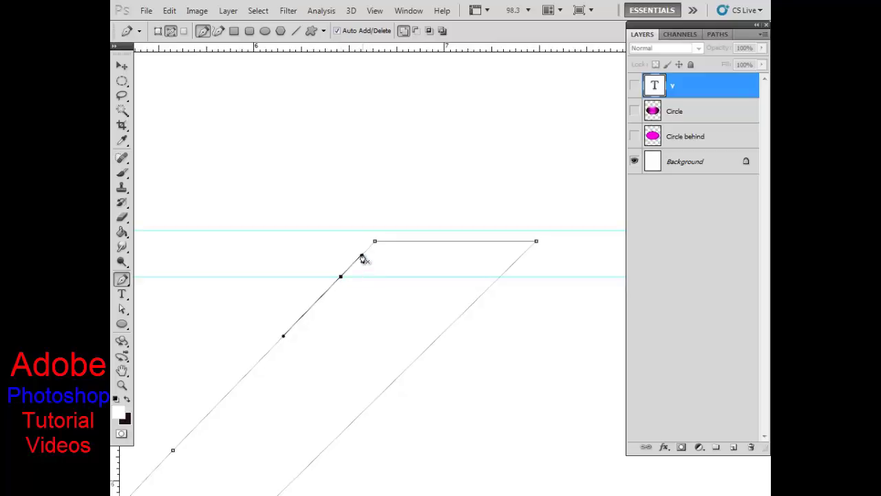
pyautogui.click(500, 279)
pyautogui.click(516, 263)
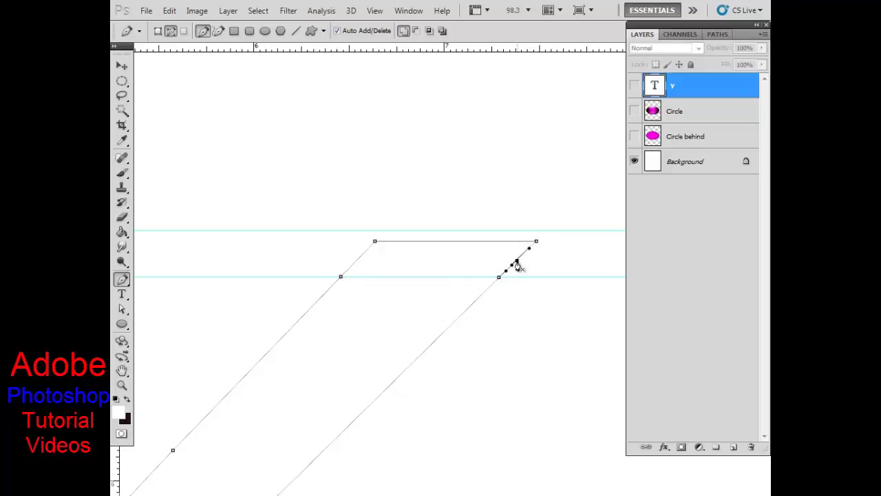
pyautogui.click(356, 261)
pyautogui.hotkey('ctrl', '-')
pyautogui.hotkey('ctrl', '-')
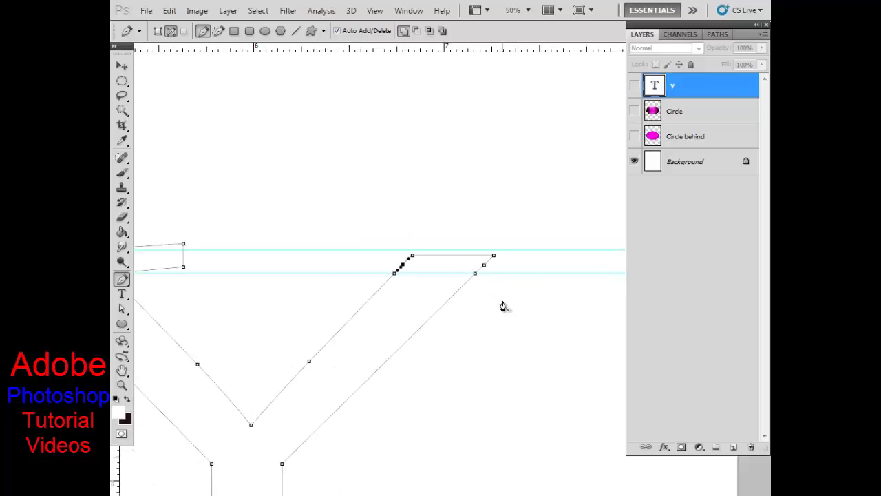
pyautogui.moveTo(525, 309); pyautogui.dragTo(503, 309)
pyautogui.click(756, 24)
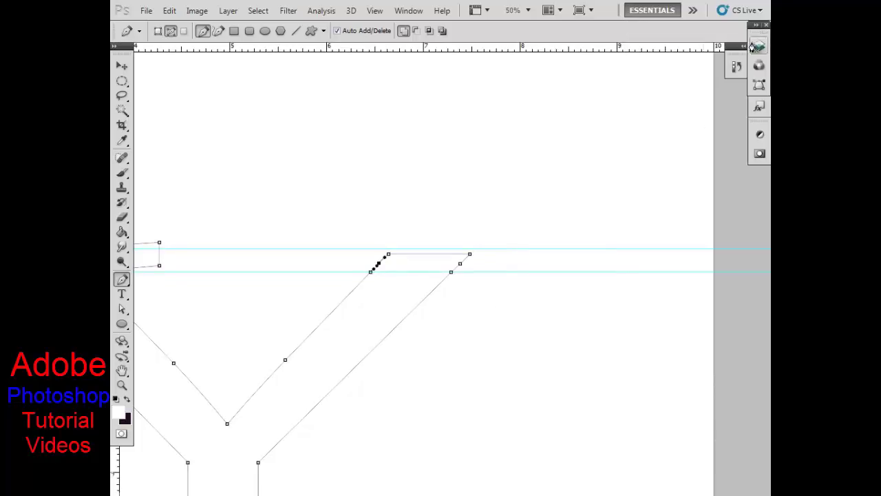
# Pull the new points rightward into a cornered serif and mark its end with a vertical guide
pyautogui.click(464, 265)
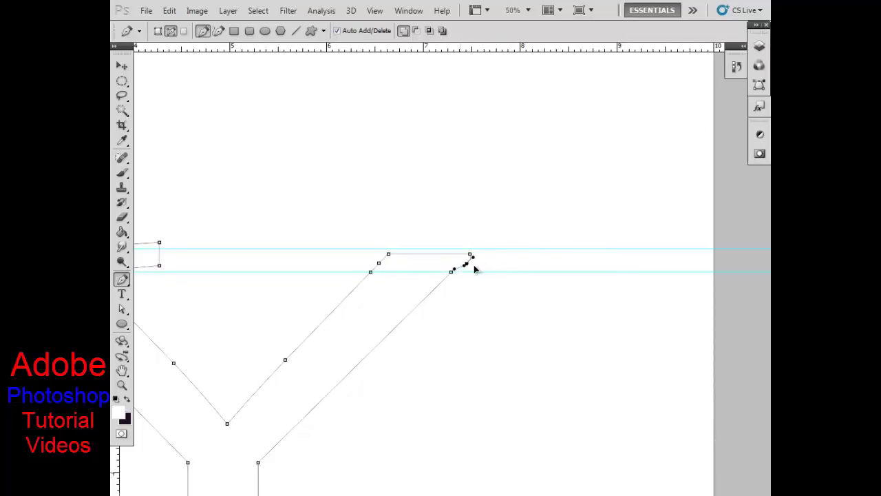
pyautogui.moveTo(475, 269); pyautogui.dragTo(551, 270)
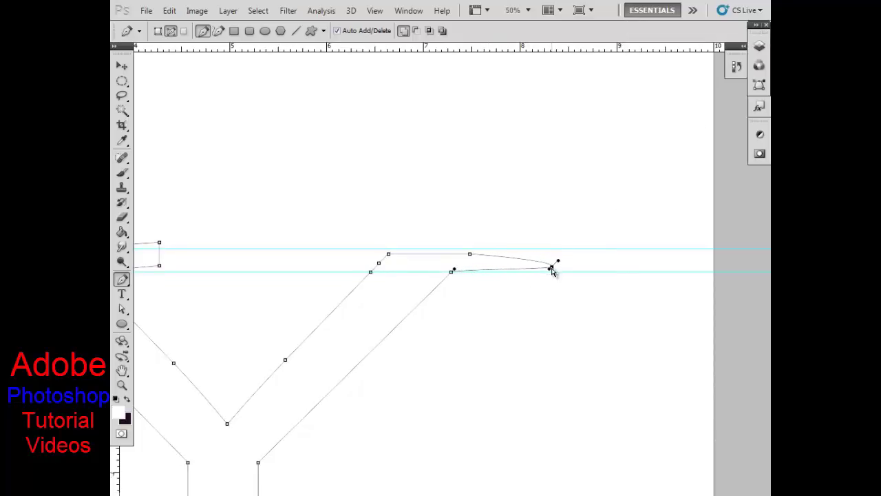
pyautogui.keyDown('alt'); pyautogui.click(551, 268); pyautogui.keyUp('alt')
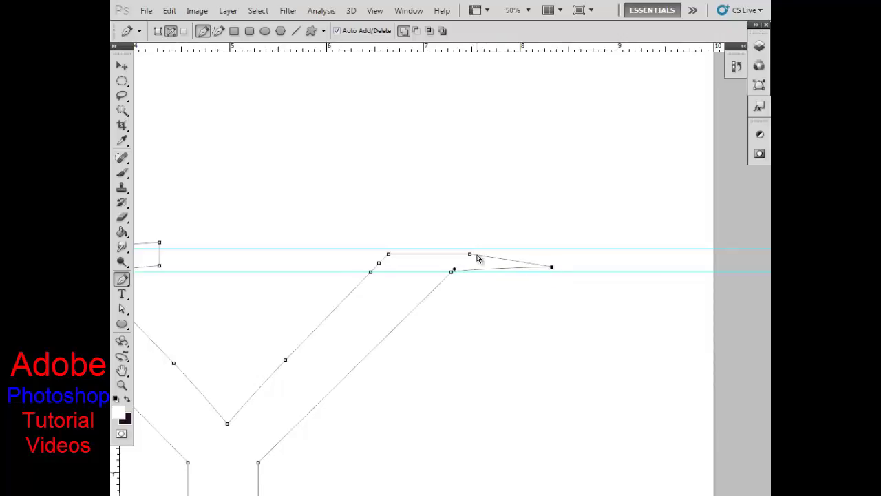
pyautogui.moveTo(470, 255); pyautogui.dragTo(558, 251)
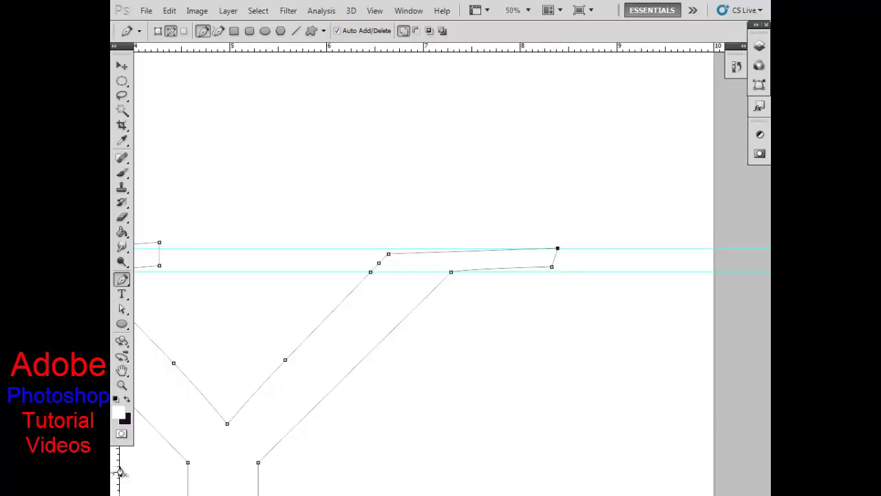
pyautogui.moveTo(117, 471); pyautogui.dragTo(558, 405)
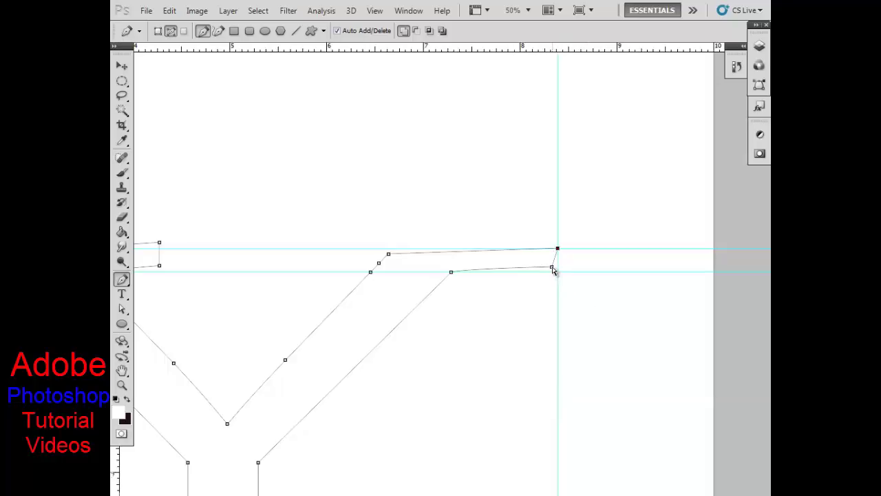
# Snap the serif's lower corner to the guide and extend its top edge leftward to a corner
pyautogui.moveTo(552, 267); pyautogui.dragTo(557, 271)
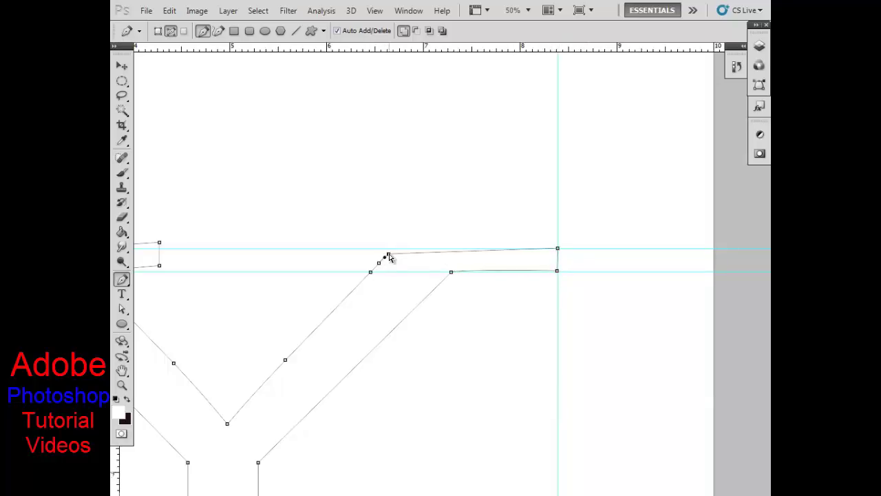
pyautogui.moveTo(388, 255); pyautogui.dragTo(384, 250)
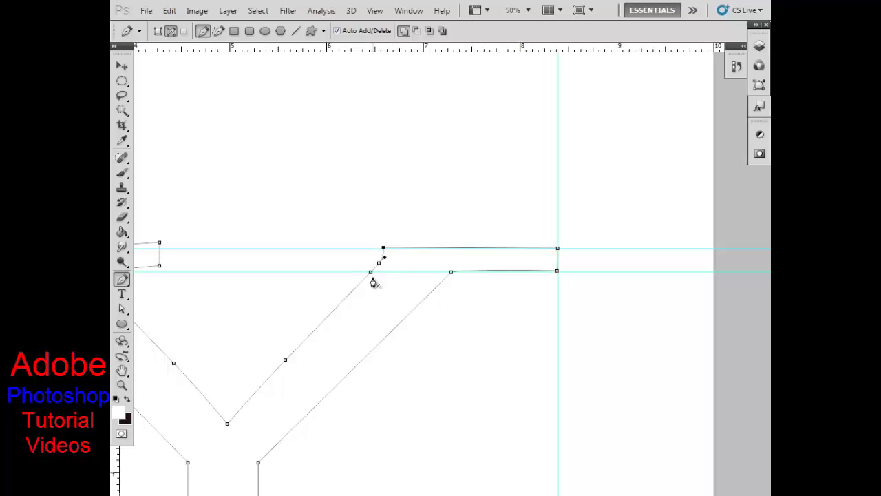
pyautogui.moveTo(378, 266); pyautogui.dragTo(293, 267)
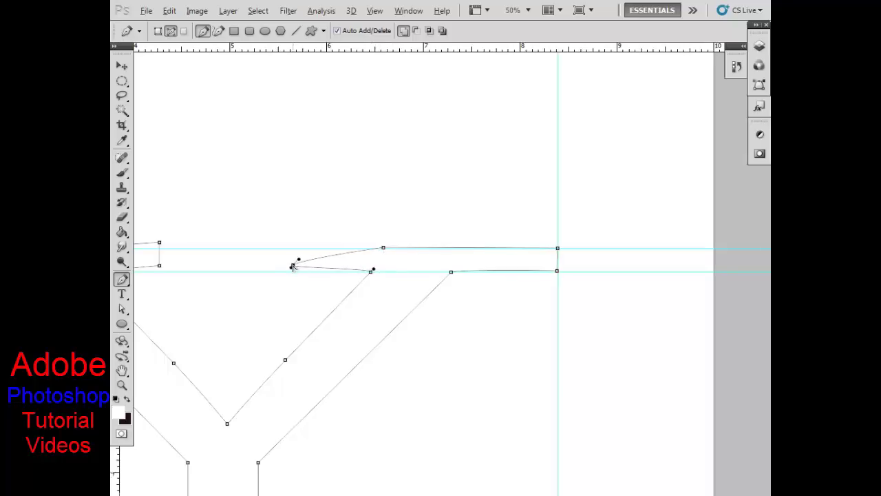
pyautogui.click(293, 267)
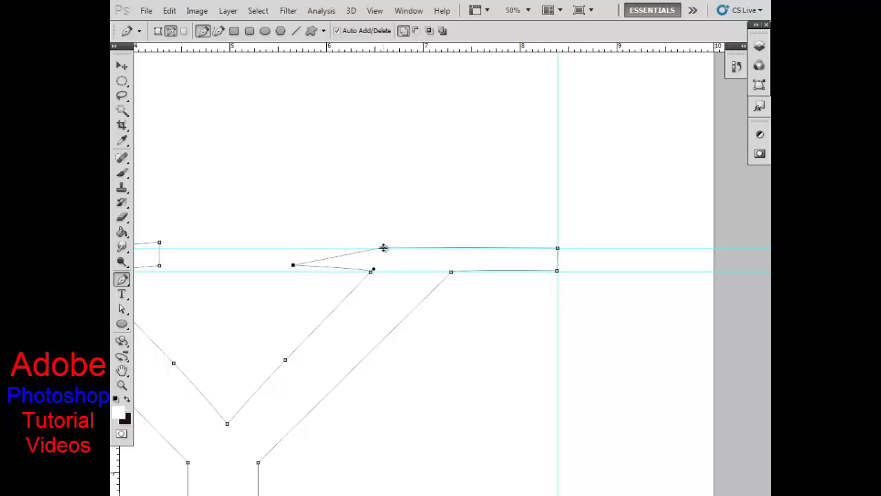
pyautogui.moveTo(384, 249)
pyautogui.mouseDown()
pyautogui.moveTo(282, 247)
pyautogui.moveTo(291, 269)
pyautogui.moveTo(280, 271)
pyautogui.mouseUp()
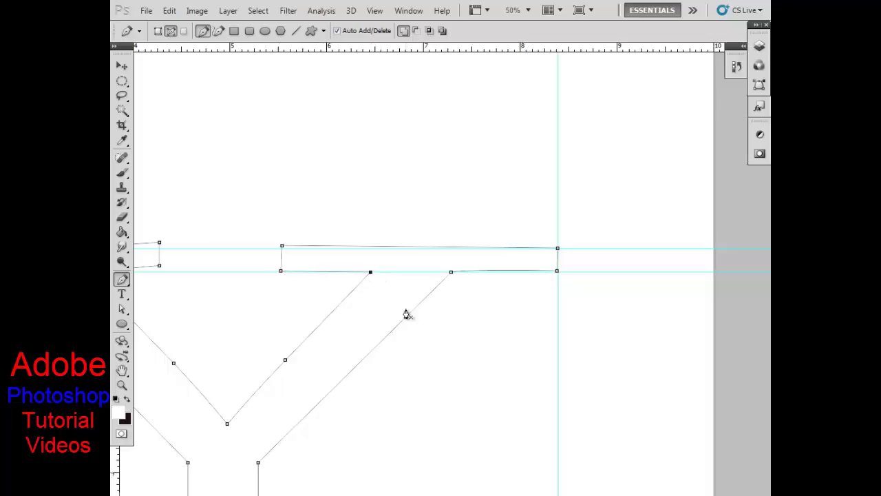
# Snap the serif's top-left corner onto the guide and close its left end with a vertical edge
pyautogui.press('Return')
pyautogui.keyDown('ctrl'); pyautogui.click(289, 247); pyautogui.keyUp('ctrl')
pyautogui.scroll(3, 283, 250)
pyautogui.scroll(2, 281, 250)
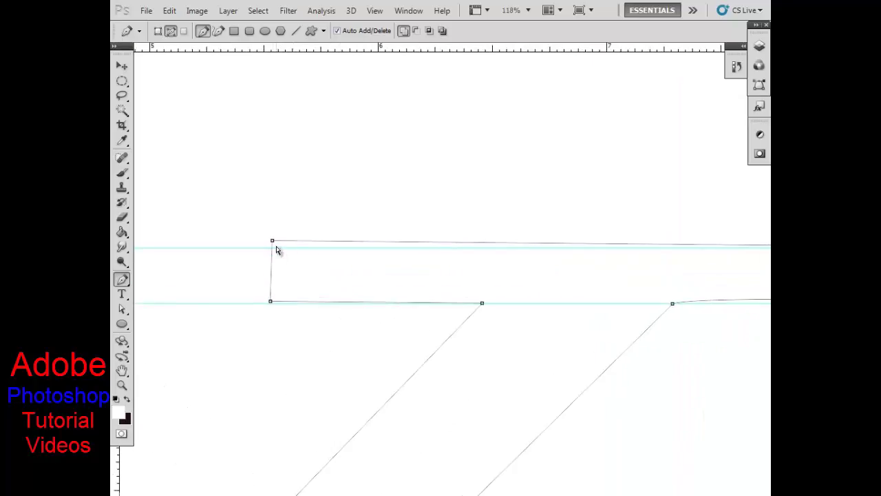
pyautogui.moveTo(272, 243); pyautogui.dragTo(273, 249)
pyautogui.click(272, 248)
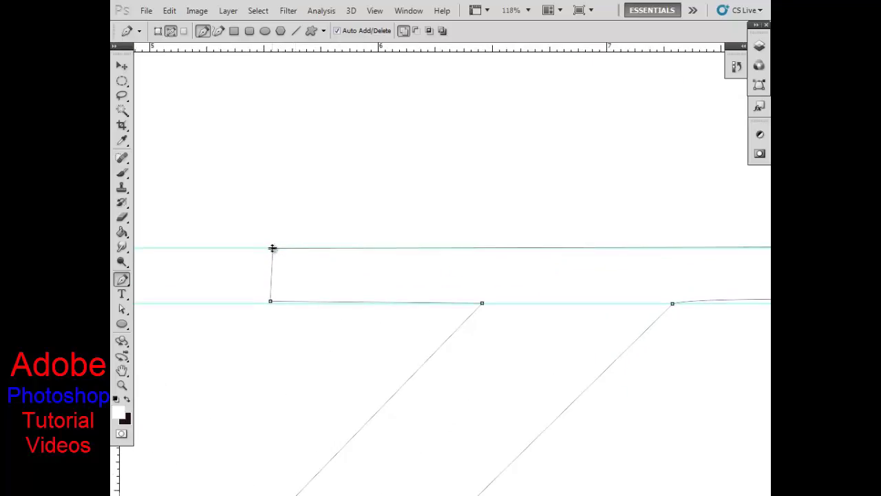
pyautogui.click(272, 303)
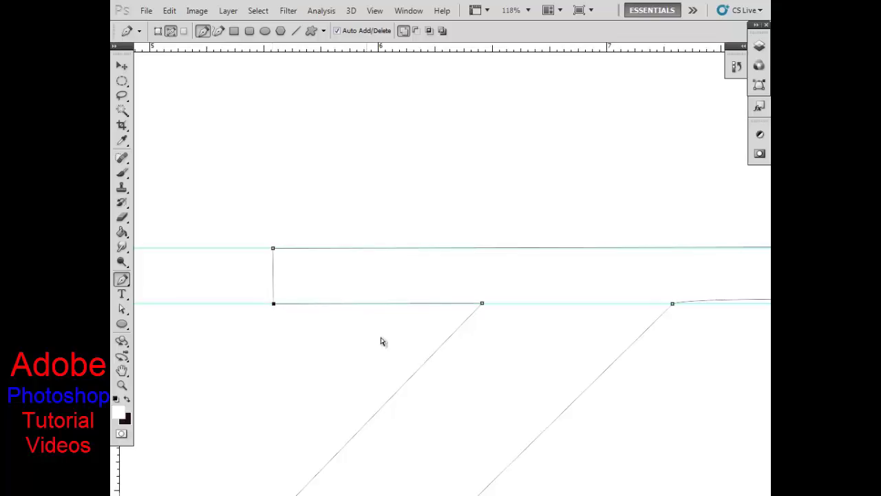
# Straighten the serif's bottom edge and snap its bottom-right corner to the guide intersection
pyautogui.moveTo(640, 349); pyautogui.dragTo(370, 354)
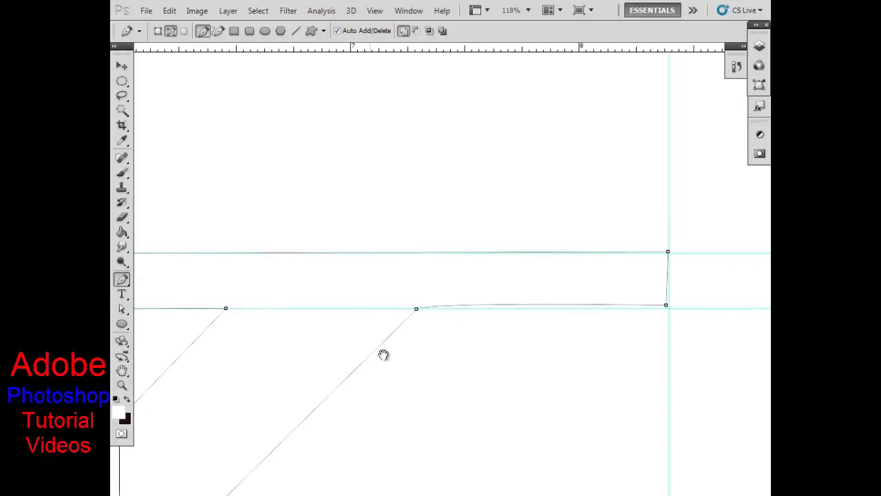
pyautogui.keyDown('alt'); pyautogui.click(402, 309); pyautogui.keyUp('alt')
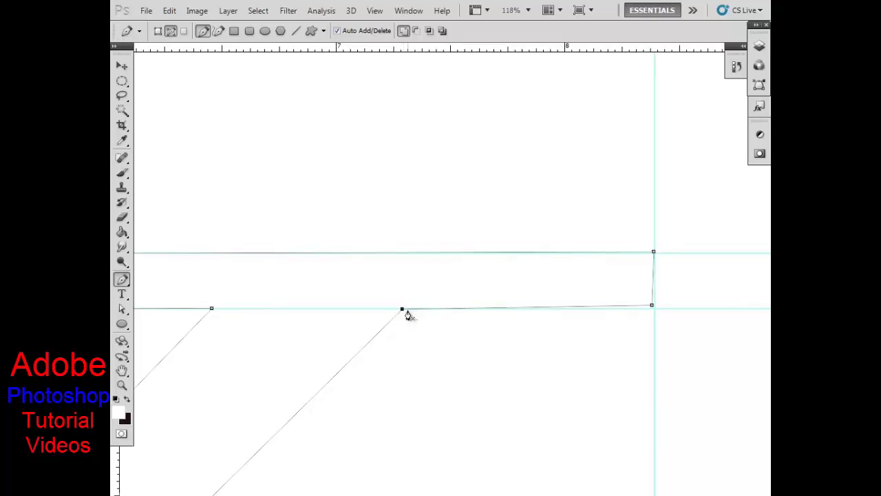
pyautogui.moveTo(651, 306); pyautogui.dragTo(654, 309)
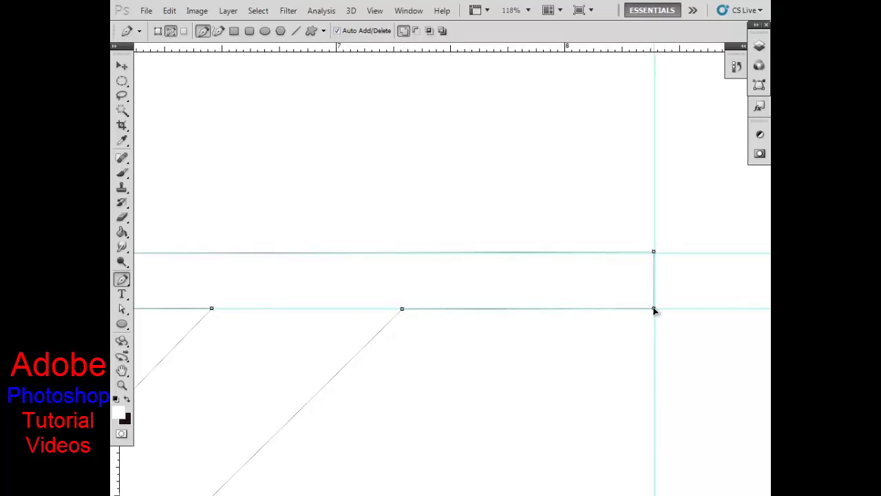
pyautogui.keyDown('ctrl'); pyautogui.click(654, 309); pyautogui.keyUp('ctrl')
pyautogui.hotkey('ctrl', '-')
pyautogui.hotkey('ctrl', '-')
pyautogui.hotkey('ctrl', '-')
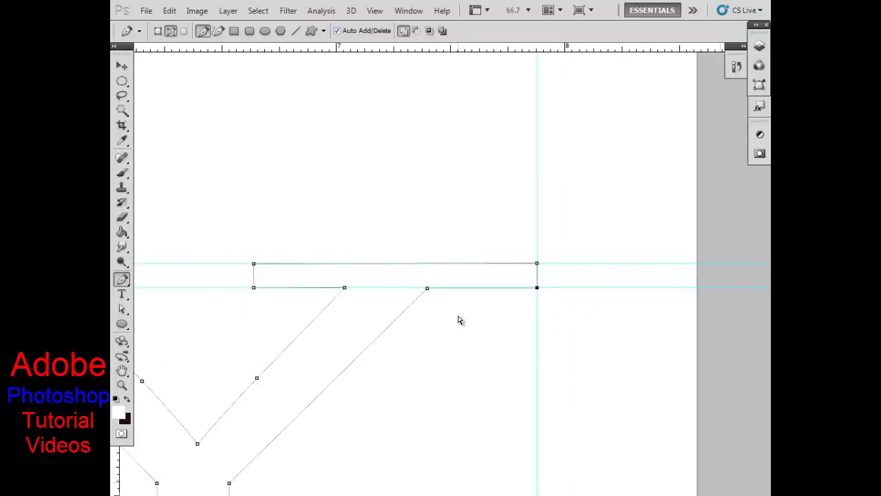
pyautogui.hotkey('ctrl', '-')
pyautogui.moveTo(303, 341); pyautogui.dragTo(453, 303)
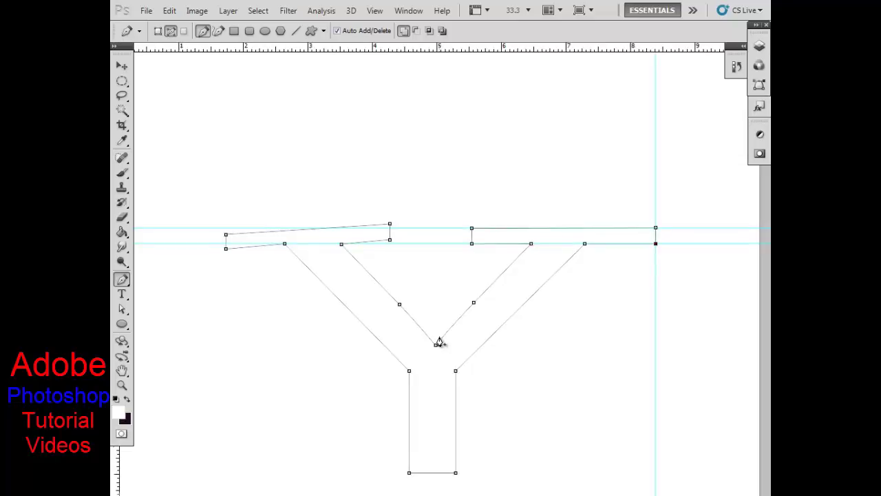
# Box-select the right serif's points and lower the serif onto the arms
pyautogui.click(436, 344)
pyautogui.keyDown('ctrl'); pyautogui.click(484, 265); pyautogui.keyUp('ctrl')
pyautogui.moveTo(452, 192); pyautogui.dragTo(674, 347)
pyautogui.moveTo(585, 246); pyautogui.dragTo(577, 269)
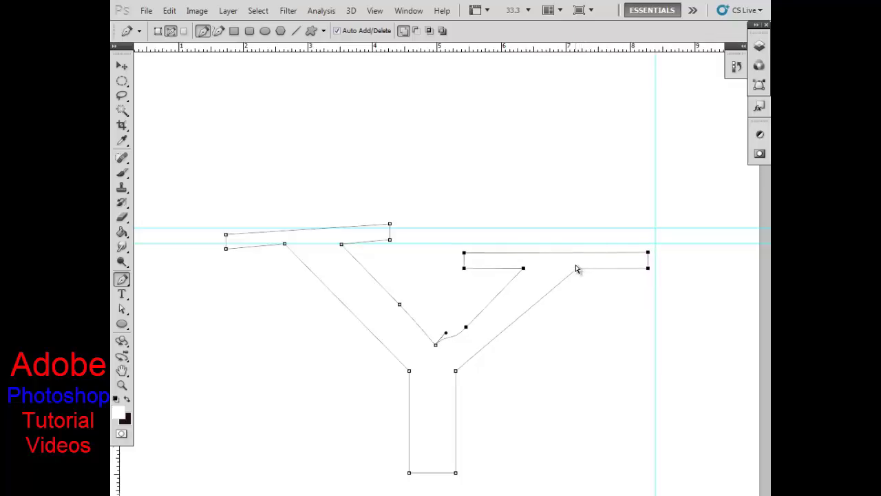
# Delete the extra anchors on the inner arm edges and shift the junction point right
pyautogui.keyDown('ctrl'); pyautogui.click(441, 339); pyautogui.keyUp('ctrl')
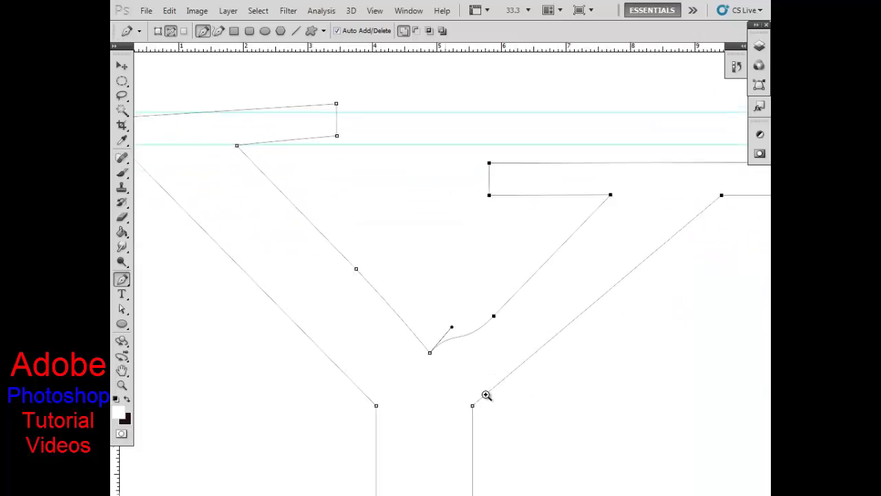
pyautogui.keyDown('ctrl'); pyautogui.click(486, 394); pyautogui.keyUp('ctrl')
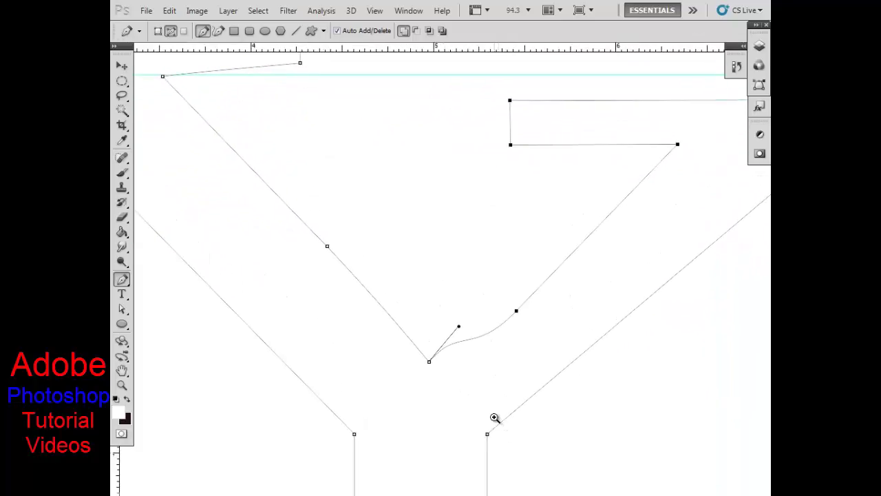
pyautogui.keyDown('ctrl'); pyautogui.click(428, 362); pyautogui.keyUp('ctrl')
pyautogui.keyDown('alt'); pyautogui.click(516, 311); pyautogui.keyUp('alt')
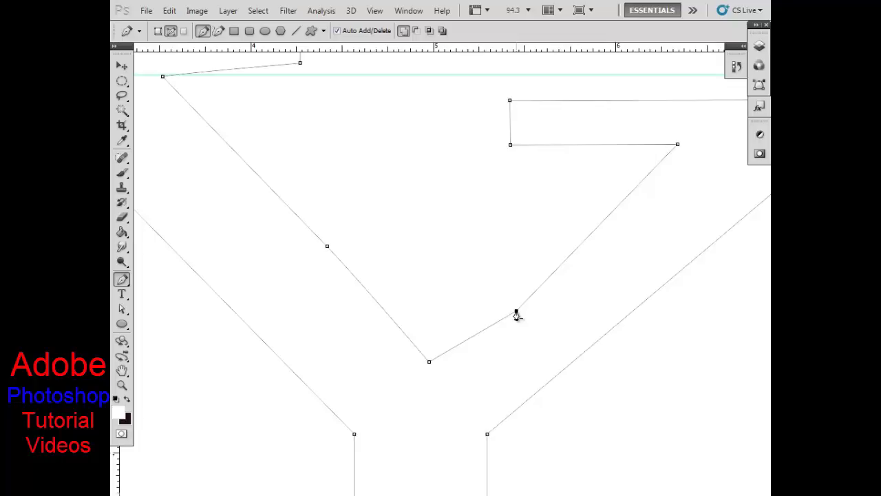
pyautogui.click(516, 311)
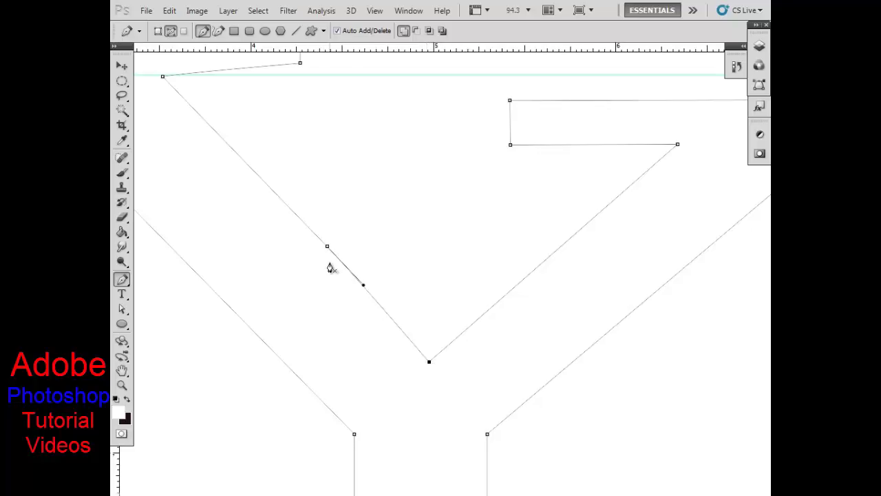
pyautogui.moveTo(429, 362); pyautogui.dragTo(479, 359)
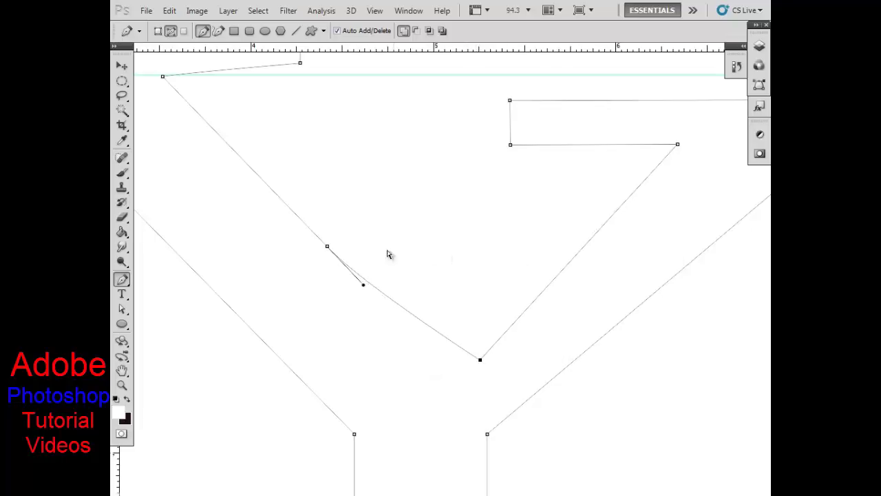
pyautogui.click(327, 247)
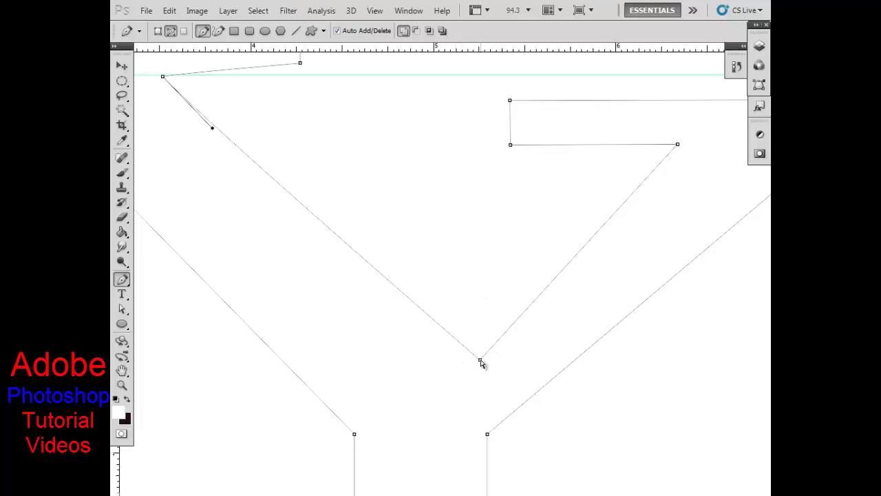
# Move the Y's crotch point down-left and the inner diagonal's top to the right
pyautogui.moveTo(480, 359); pyautogui.dragTo(468, 378)
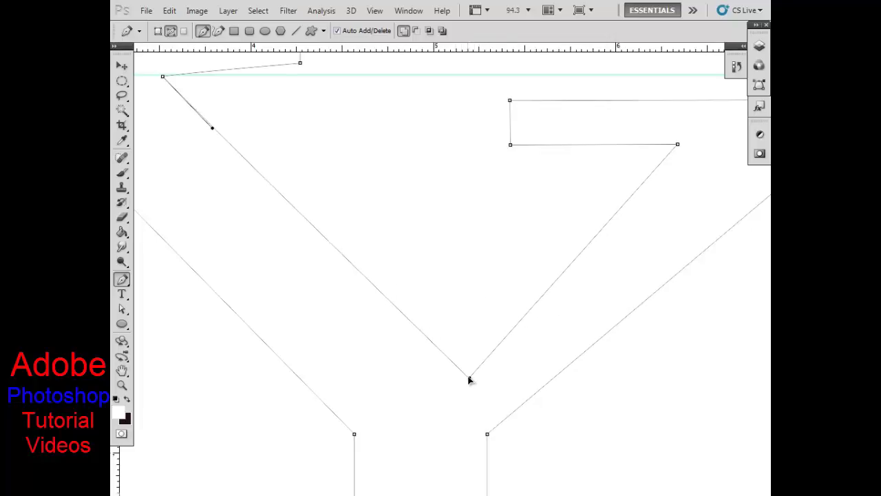
pyautogui.moveTo(566, 225); pyautogui.dragTo(392, 258)
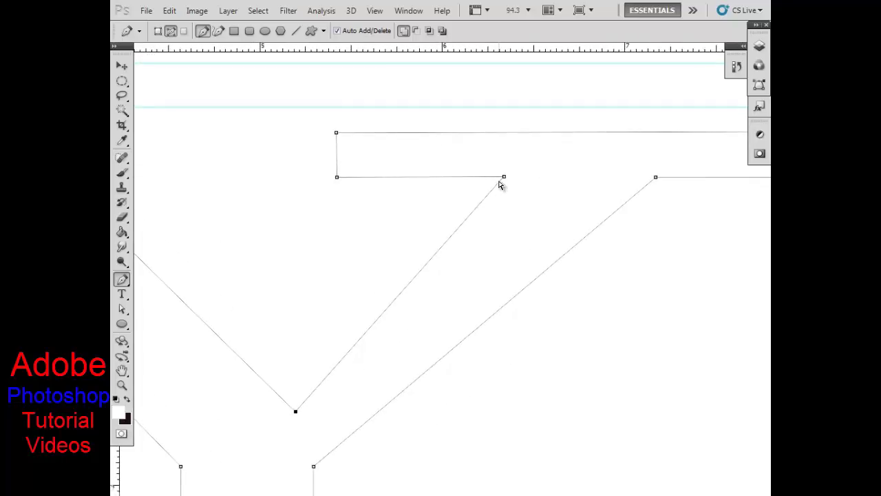
pyautogui.moveTo(503, 178); pyautogui.dragTo(523, 179)
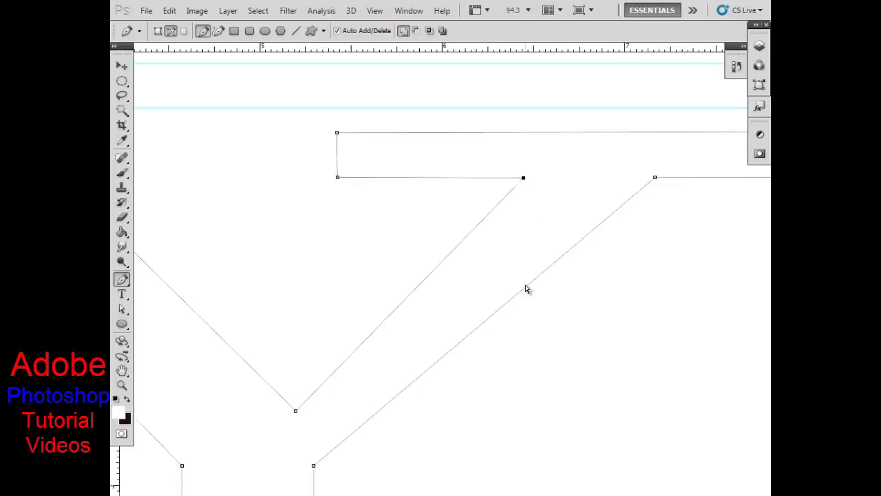
pyautogui.hotkey('ctrl', '-')
pyautogui.hotkey('ctrl', '-')
# Add two anchors on the stem's bottom edge and pull them outward into a flared base
pyautogui.moveTo(427, 286); pyautogui.dragTo(459, 218)
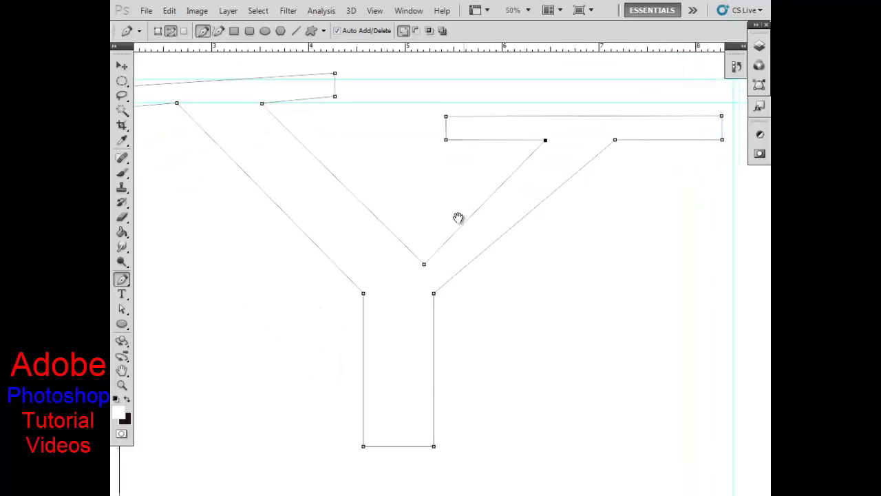
pyautogui.moveTo(426, 375); pyautogui.dragTo(424, 294)
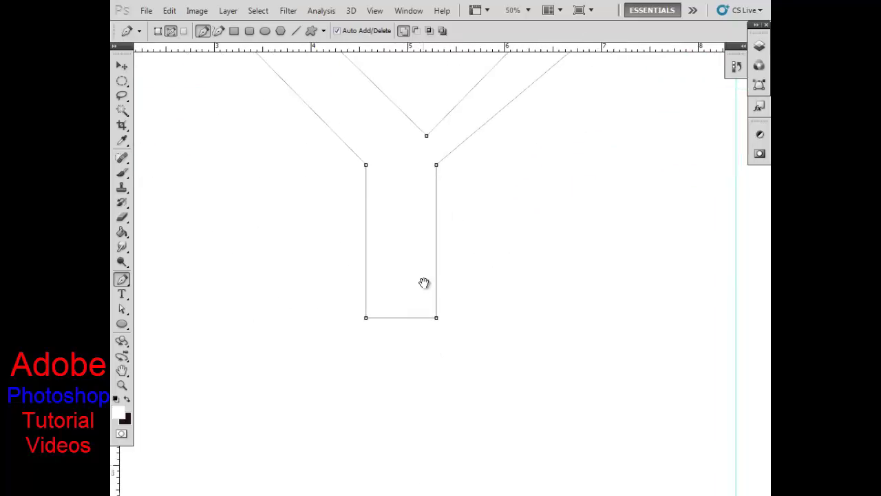
pyautogui.moveTo(406, 326); pyautogui.dragTo(441, 356)
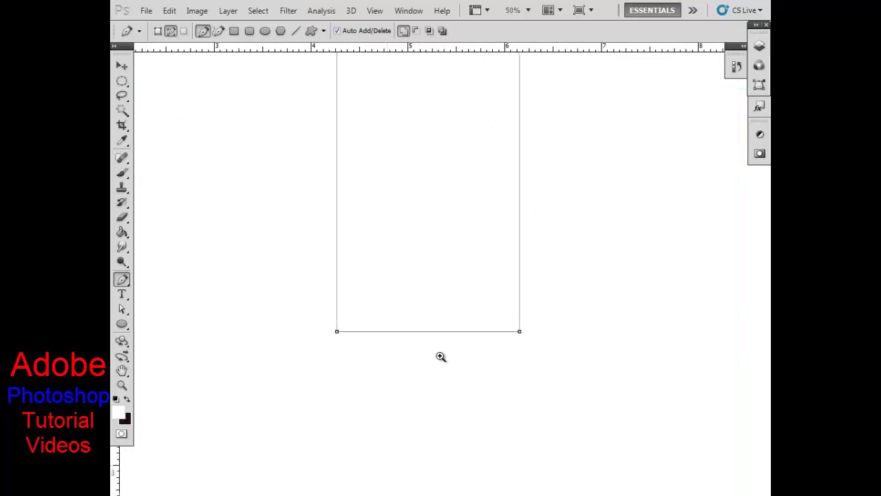
pyautogui.click(365, 333)
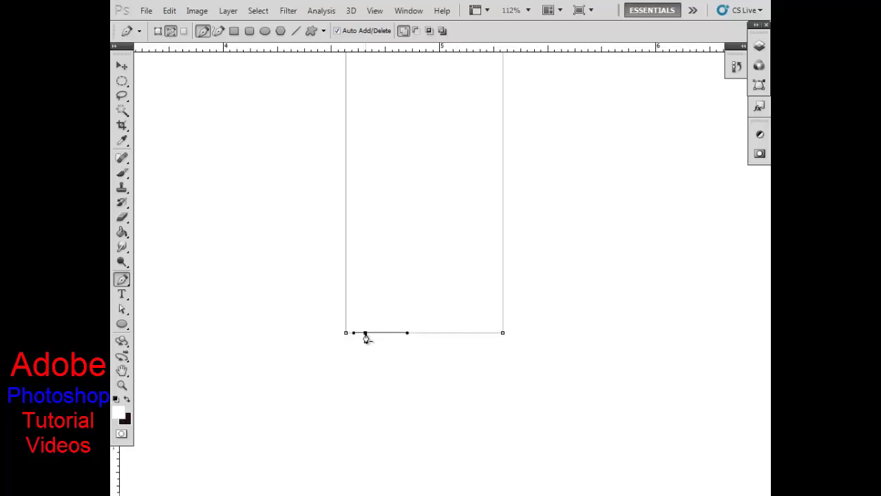
pyautogui.click(484, 333)
pyautogui.moveTo(364, 334); pyautogui.dragTo(265, 372)
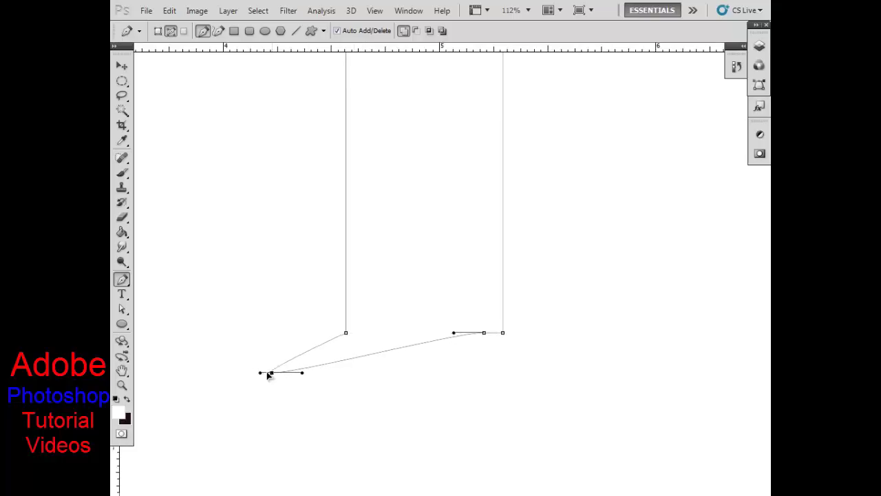
pyautogui.moveTo(484, 333); pyautogui.dragTo(579, 377)
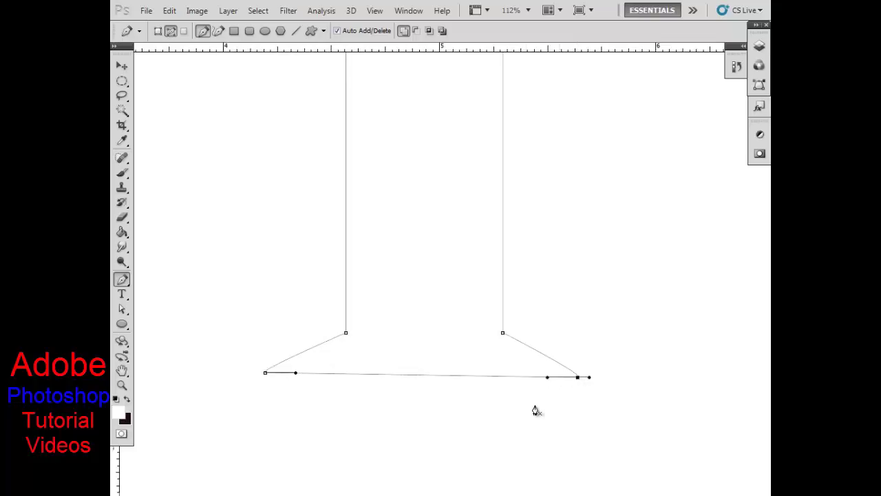
pyautogui.moveTo(266, 373); pyautogui.dragTo(264, 378)
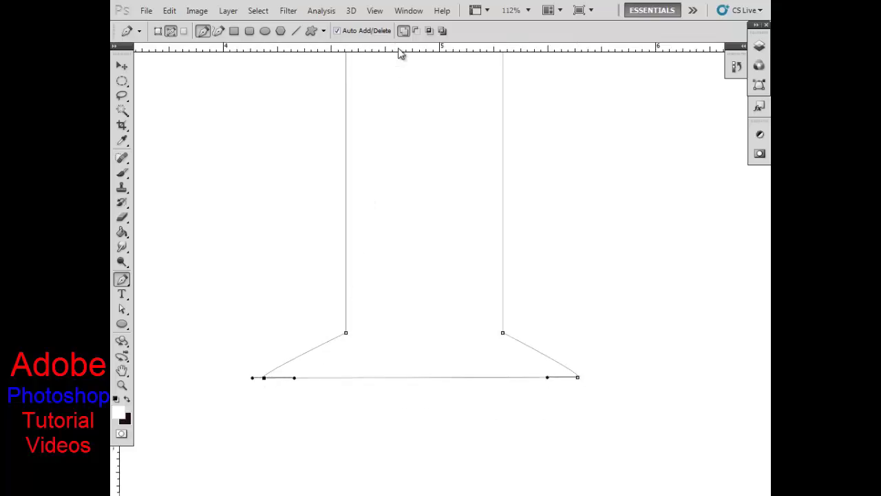
pyautogui.moveTo(399, 49)
pyautogui.mouseDown()
pyautogui.moveTo(411, 303)
pyautogui.moveTo(428, 401)
pyautogui.moveTo(435, 377)
pyautogui.mouseUp()
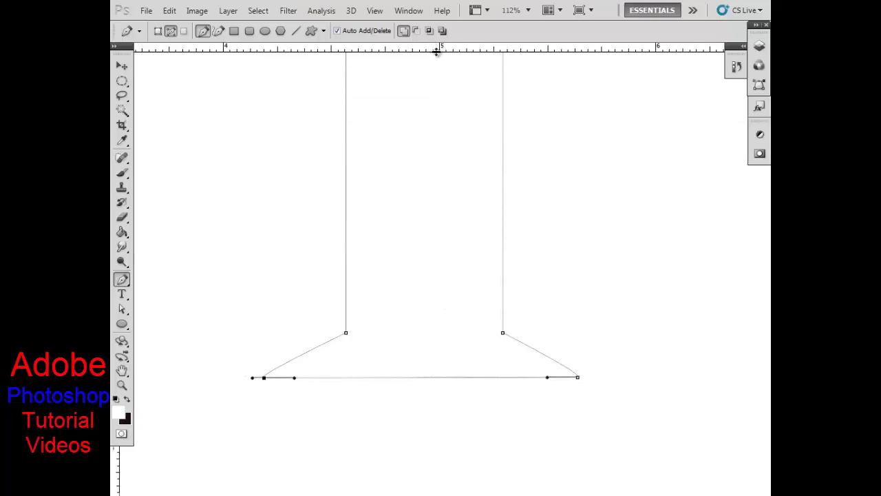
pyautogui.moveTo(435, 377); pyautogui.dragTo(438, 49)
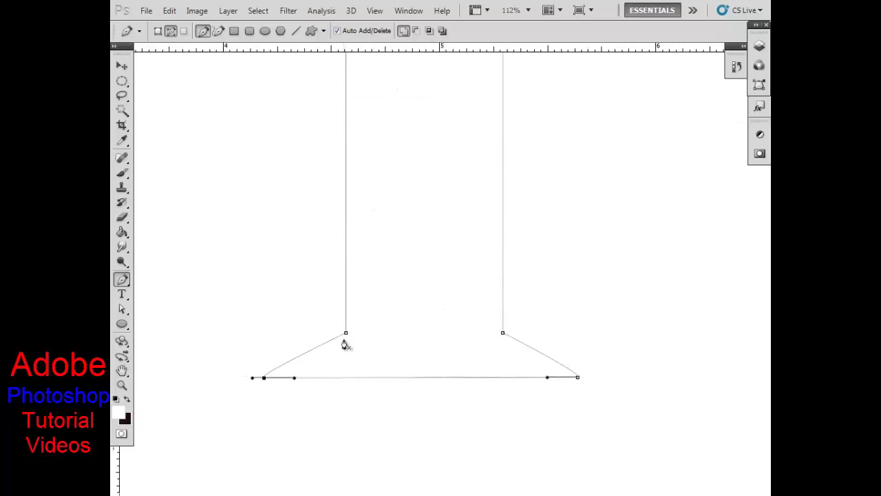
# Add anchors on the base's slanted sides and pull them out into sharp corners
pyautogui.click(529, 348)
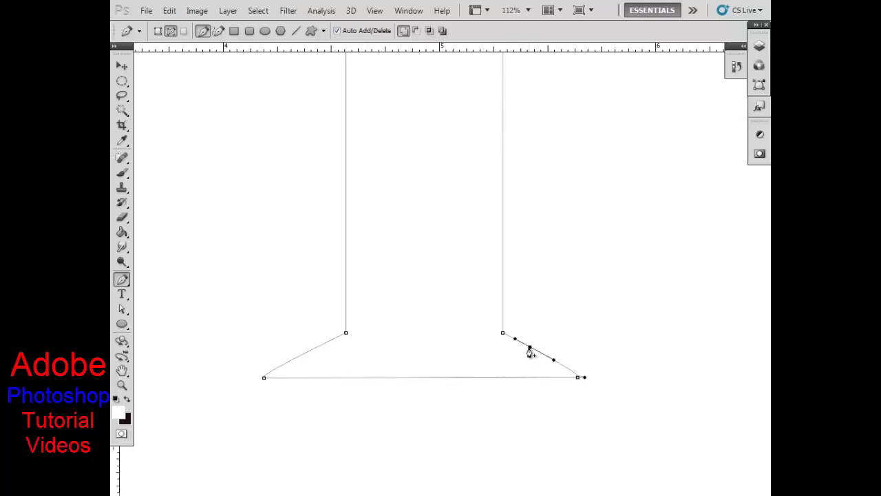
pyautogui.click(308, 353)
pyautogui.moveTo(529, 347); pyautogui.dragTo(579, 344)
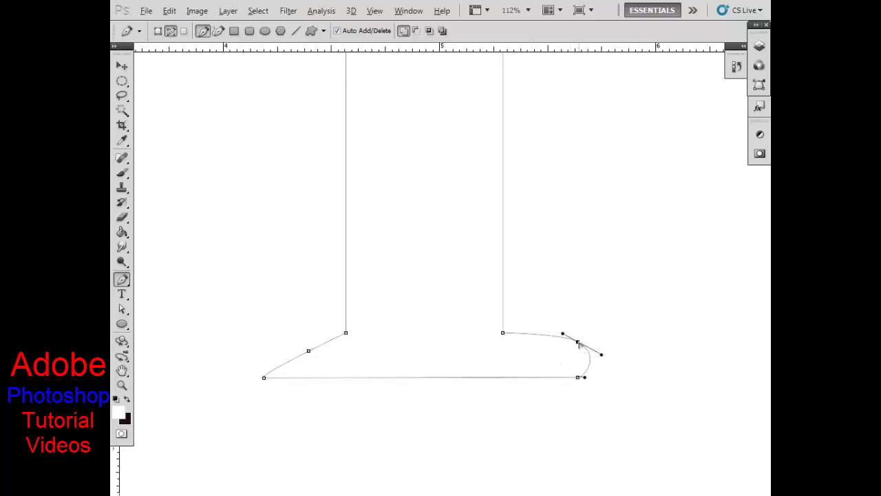
pyautogui.keyDown('alt'); pyautogui.click(578, 342); pyautogui.keyUp('alt')
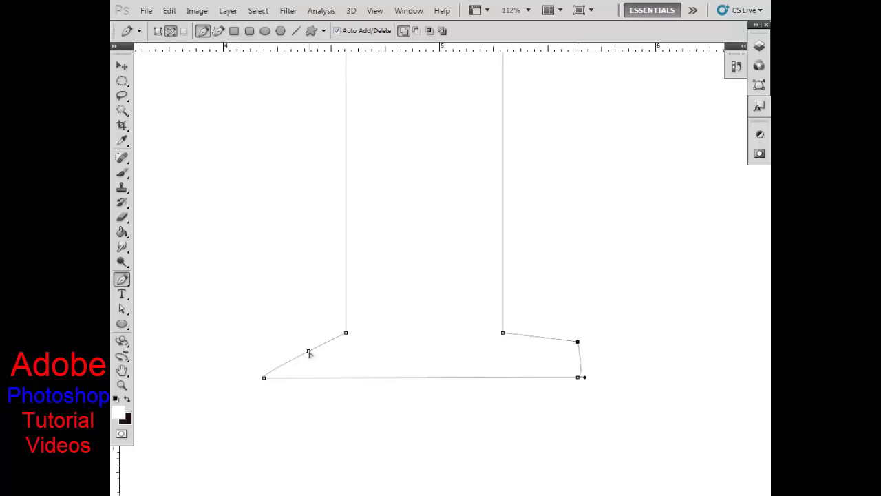
pyautogui.moveTo(308, 353); pyautogui.dragTo(262, 345)
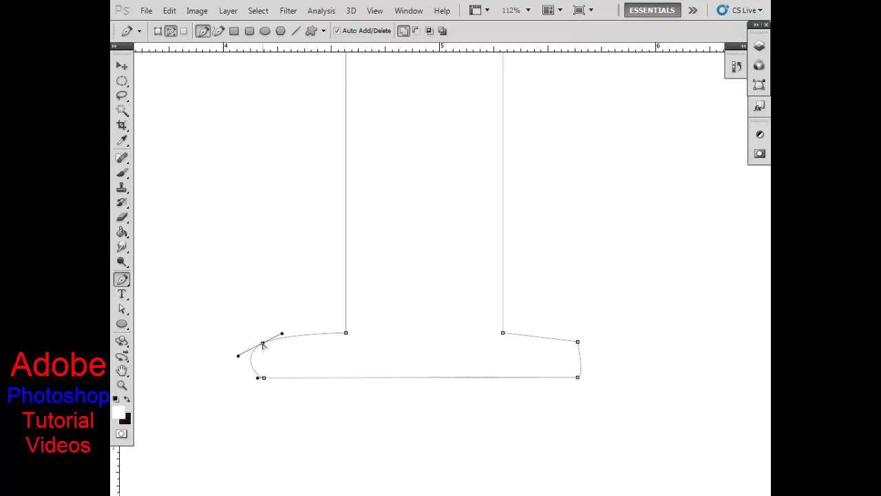
pyautogui.keyDown('alt'); pyautogui.click(262, 343); pyautogui.keyUp('alt')
# Add a horizontal guide at the base's top and vertical guides at both ends, snapping corners to them
pyautogui.moveTo(413, 47); pyautogui.dragTo(413, 331)
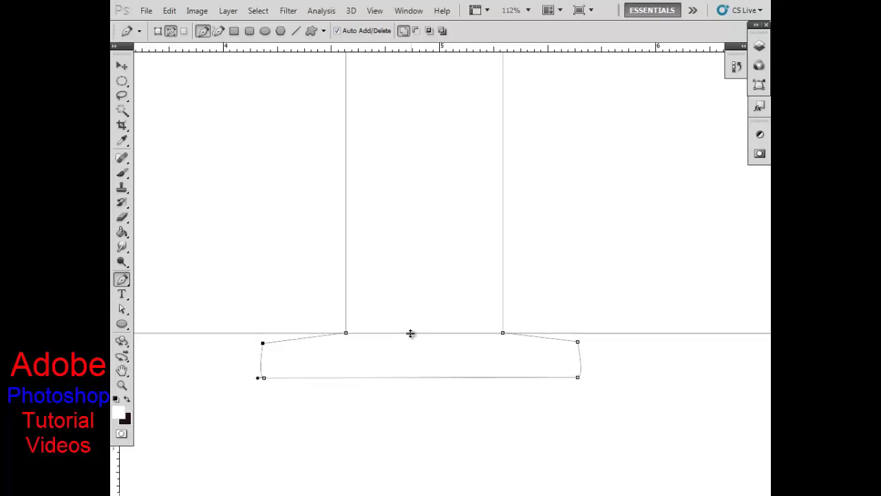
pyautogui.moveTo(413, 331); pyautogui.dragTo(410, 334)
pyautogui.moveTo(578, 341); pyautogui.dragTo(585, 337)
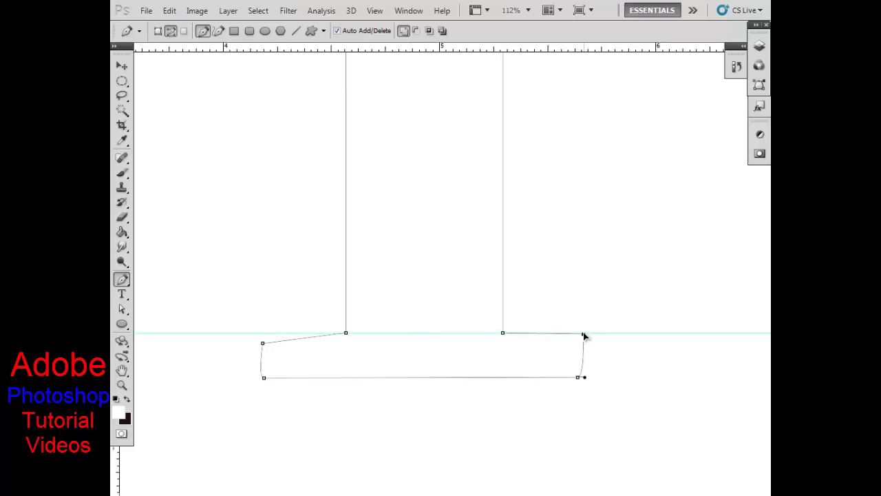
pyautogui.moveTo(117, 455); pyautogui.dragTo(577, 389)
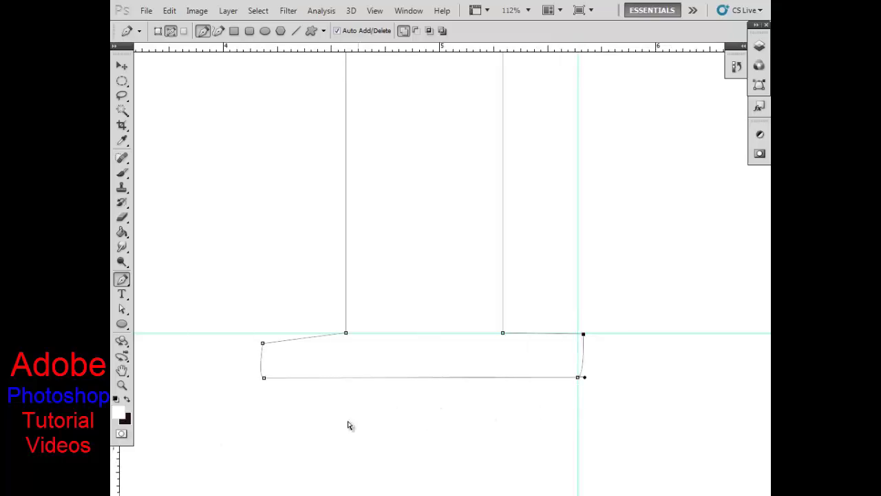
pyautogui.moveTo(115, 479); pyautogui.dragTo(263, 440)
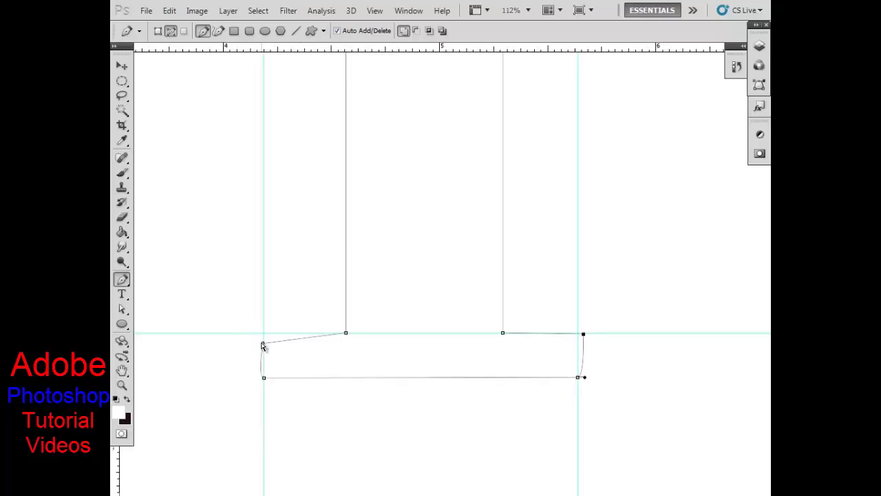
pyautogui.moveTo(262, 342); pyautogui.dragTo(263, 333)
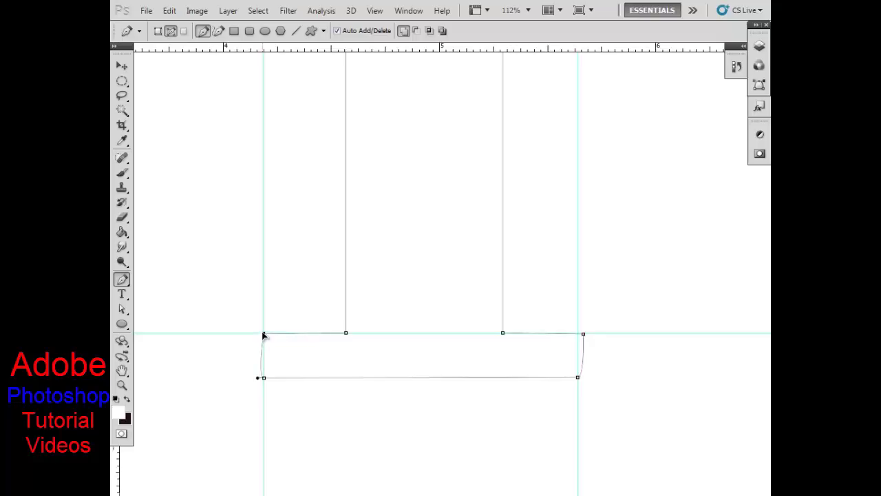
pyautogui.keyDown('alt'); pyautogui.click(263, 377); pyautogui.keyUp('alt')
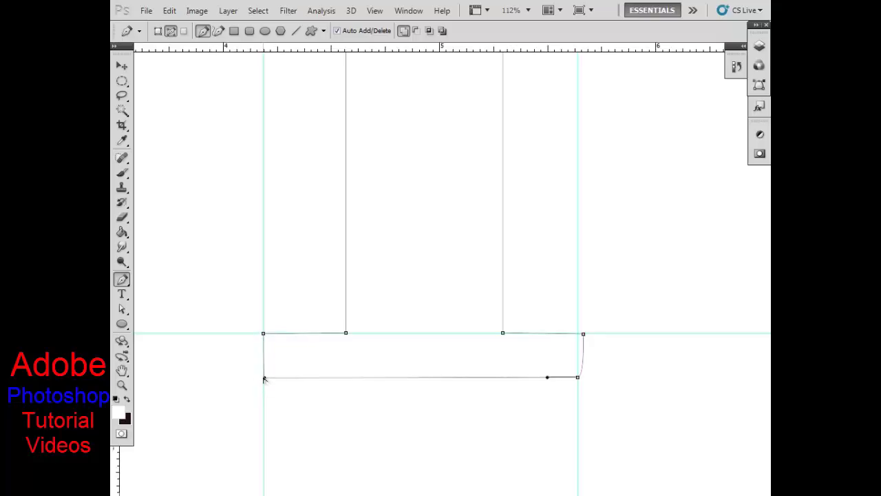
pyautogui.keyDown('alt'); pyautogui.click(578, 378); pyautogui.keyUp('alt')
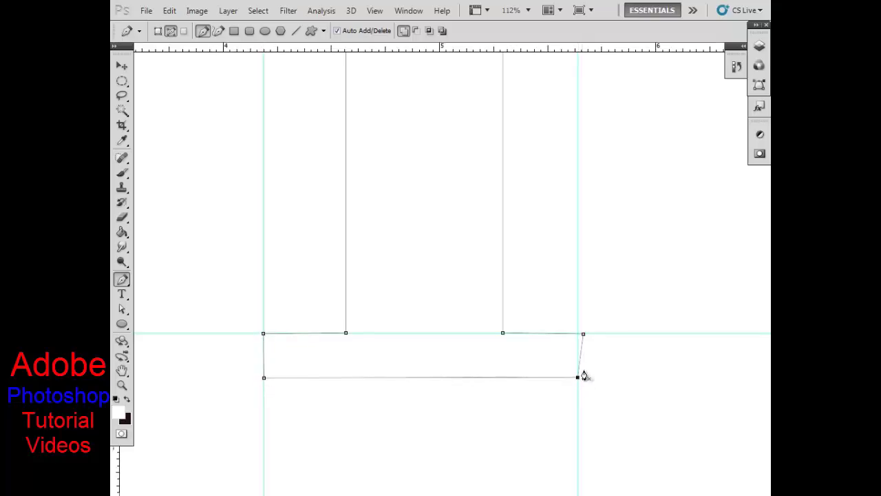
pyautogui.click(582, 333)
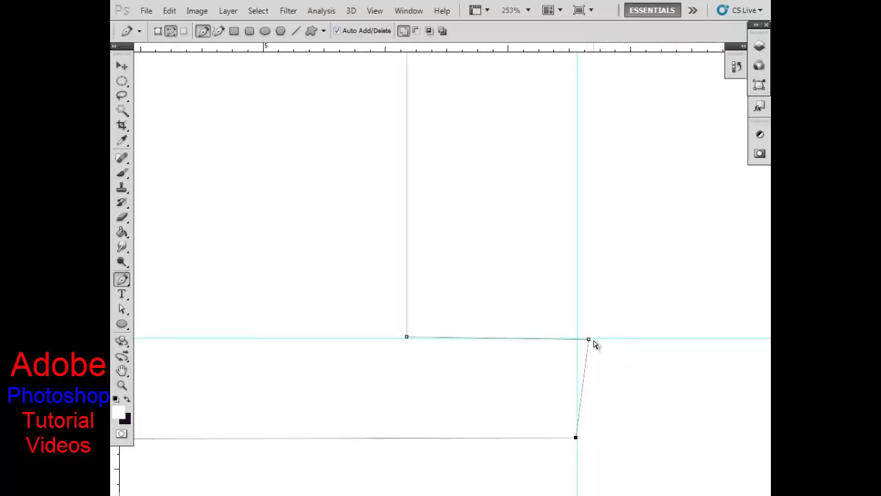
pyautogui.moveTo(589, 339); pyautogui.dragTo(577, 336)
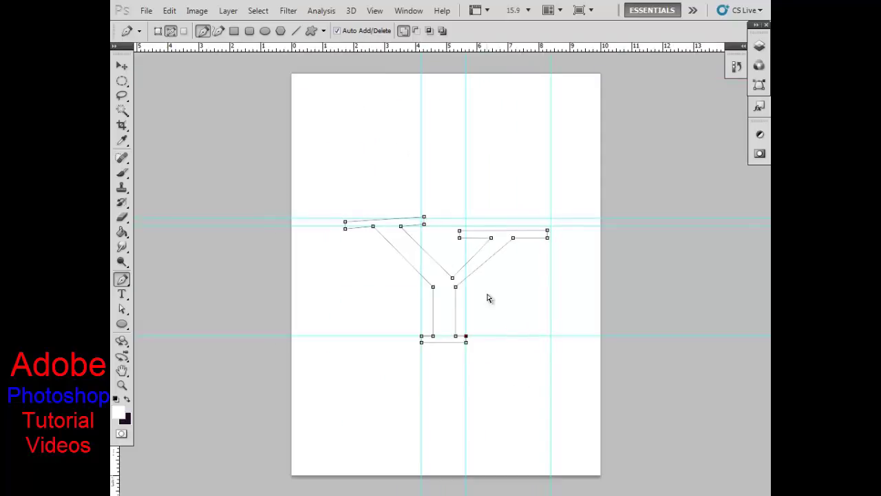
# Delete the old Y text layer and load the traced Y path as a selection
pyautogui.click(759, 45)
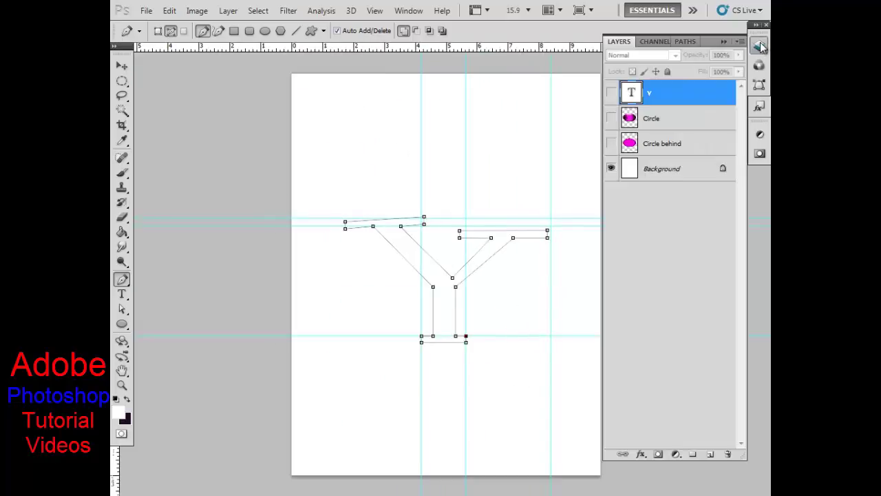
pyautogui.click(756, 24)
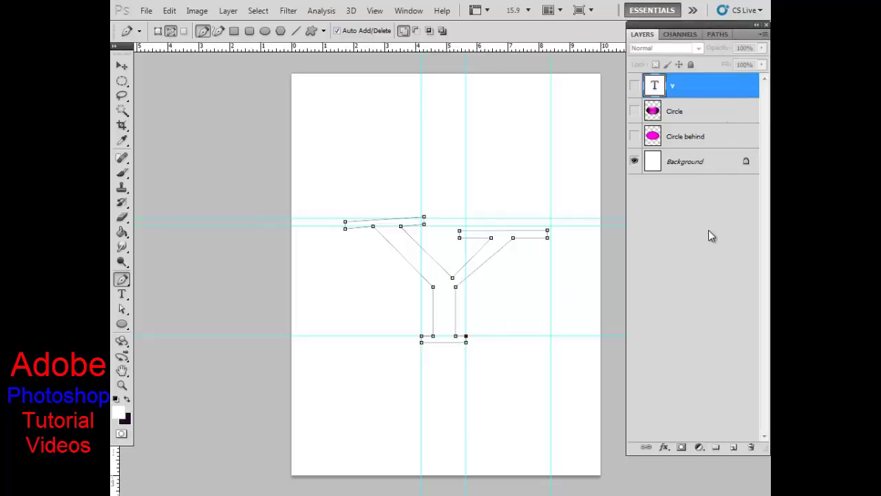
pyautogui.moveTo(707, 85); pyautogui.dragTo(751, 447)
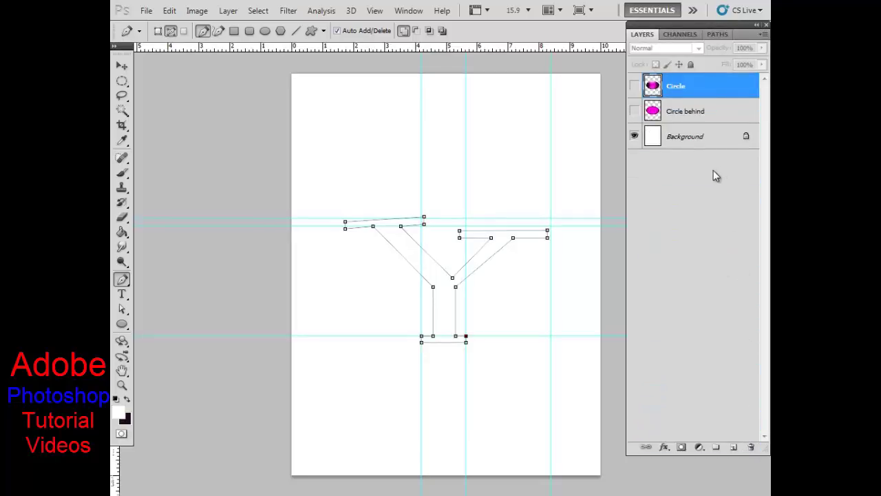
pyautogui.hotkey('ctrl', 'Return')
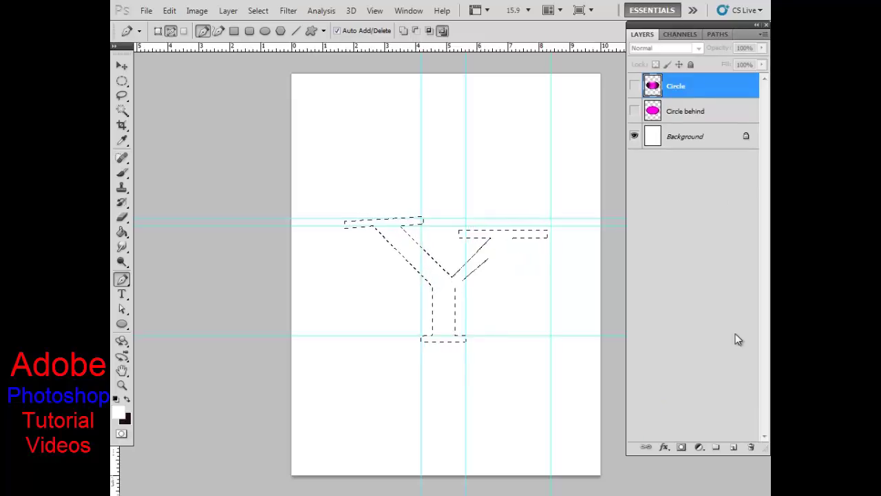
# Add a new empty layer named 'Y'
pyautogui.click(734, 448)
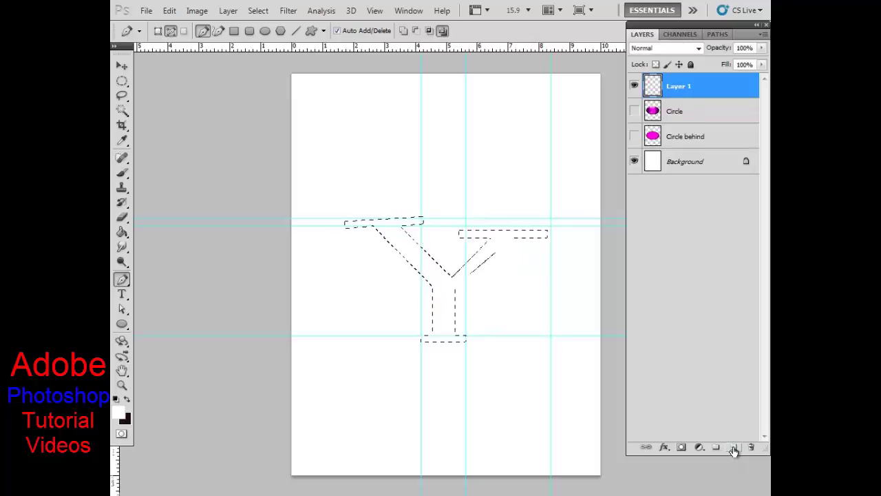
pyautogui.doubleClick(681, 91)
pyautogui.write('Y')
pyautogui.press('Return')
# Fill the Y selection white, show the Circle and Circle behind layers, and deselect
pyautogui.click(122, 232)
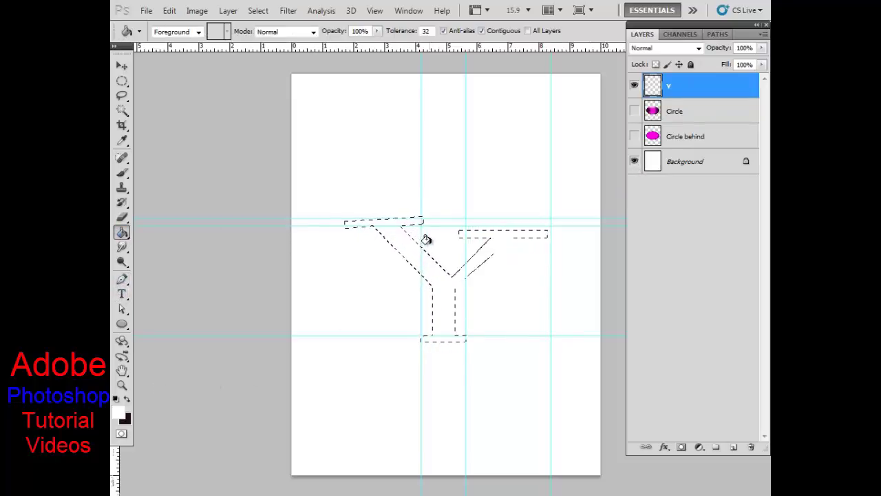
pyautogui.click(634, 110)
pyautogui.click(633, 136)
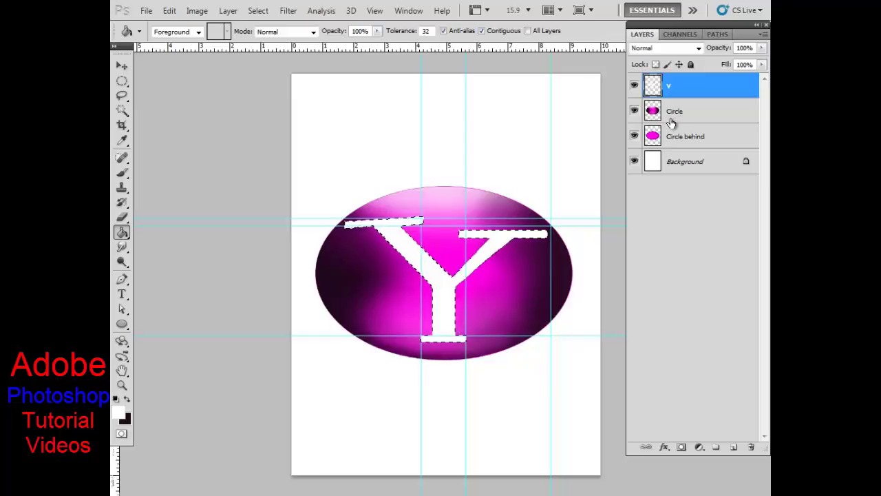
pyautogui.hotkey('ctrl', 'd')
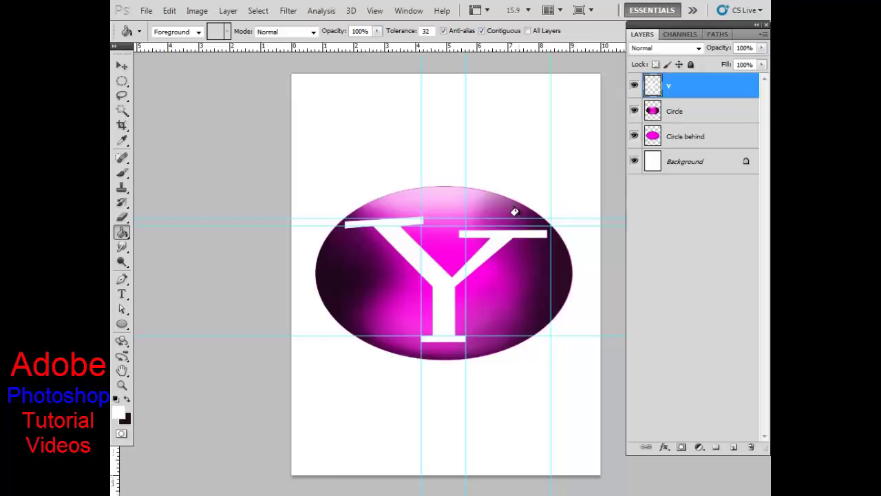
# Remove a guide, hide the guides, and apply a default drop shadow to the white Y layer
pyautogui.moveTo(314, 220); pyautogui.dragTo(337, 46)
pyautogui.hotkey('ctrl', ';')
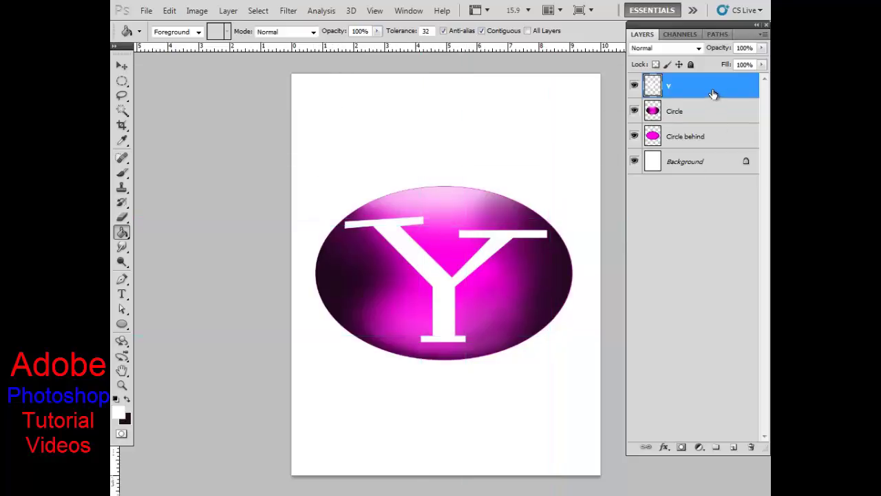
pyautogui.rightClick(712, 87)
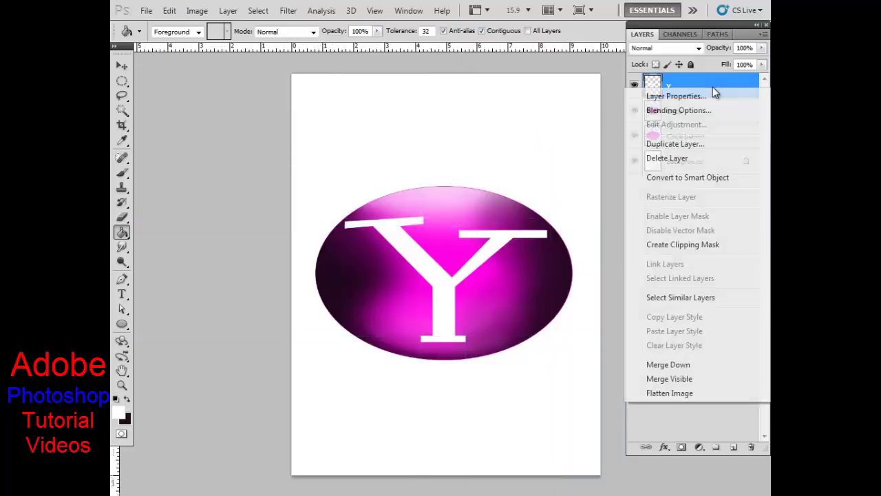
pyautogui.click(688, 112)
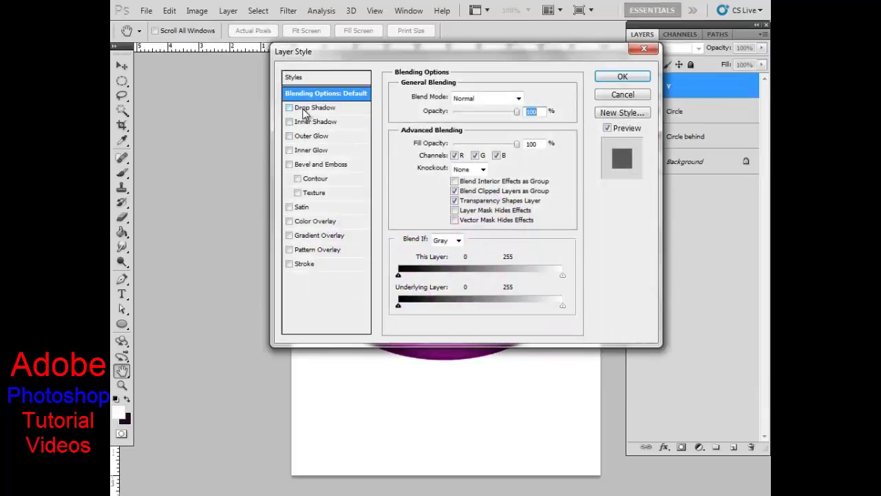
pyautogui.click(304, 110)
pyautogui.moveTo(384, 57)
pyautogui.mouseDown()
pyautogui.moveTo(278, 320)
pyautogui.moveTo(652, 144)
pyautogui.mouseUp()
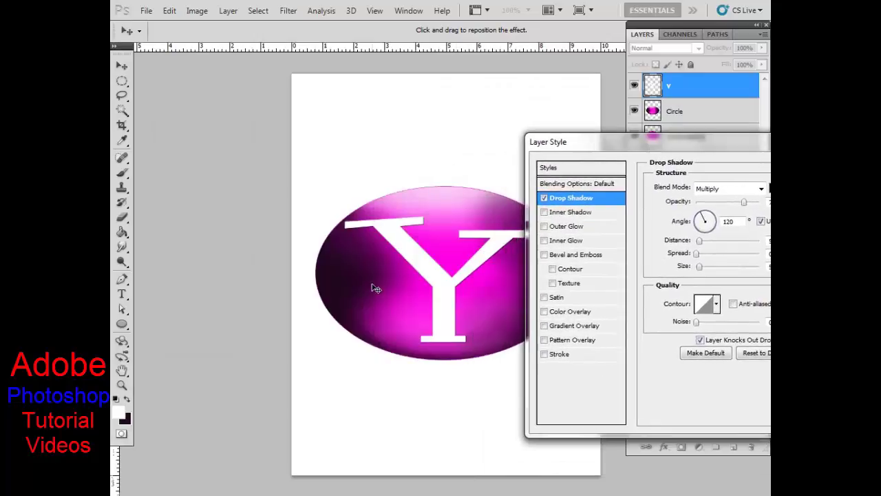
pyautogui.press('Return')
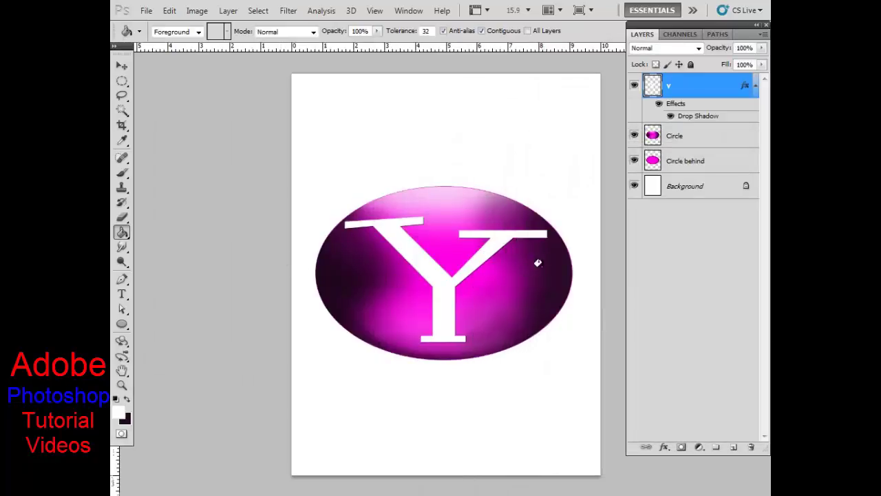
# Reopen the Y layer's style settings, zoom in on the logo, and enable Drop Shadow
pyautogui.rightClick(701, 90)
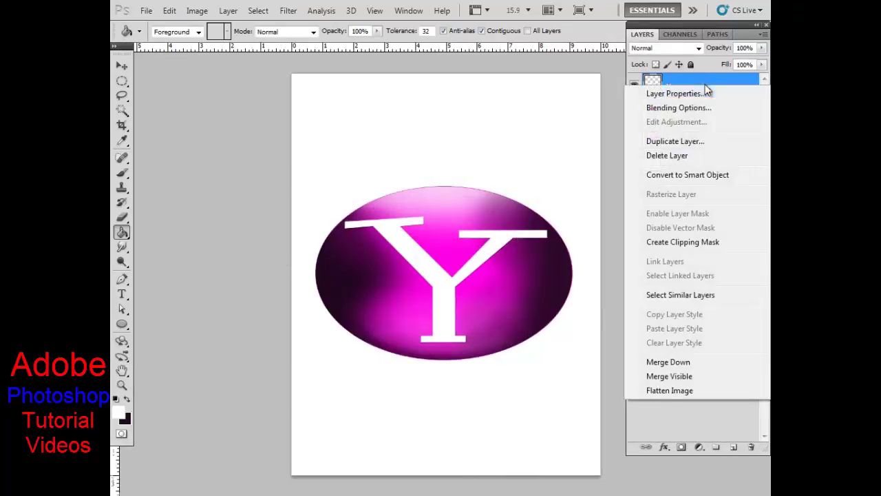
pyautogui.click(701, 108)
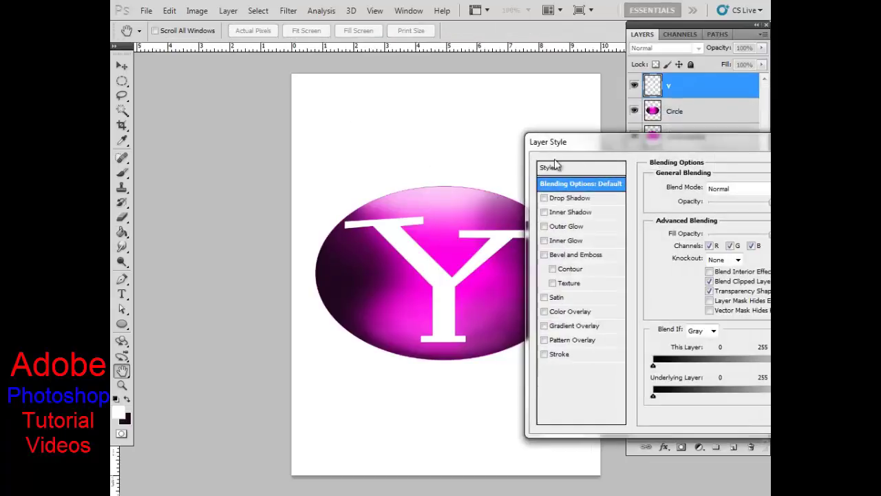
pyautogui.keyDown('ctrl'); pyautogui.click(358, 287); pyautogui.keyUp('ctrl')
pyautogui.keyDown('ctrl'); pyautogui.click(376, 297); pyautogui.keyUp('ctrl')
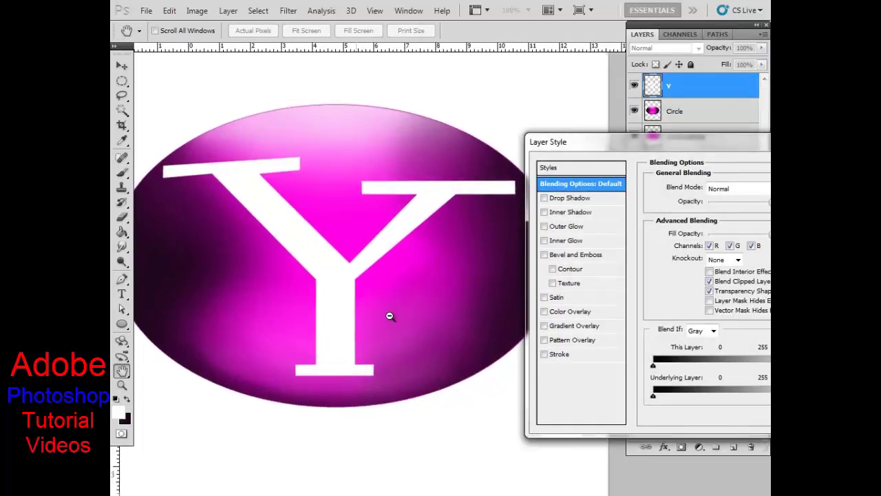
pyautogui.keyDown('ctrl'); pyautogui.click(387, 314); pyautogui.keyUp('ctrl')
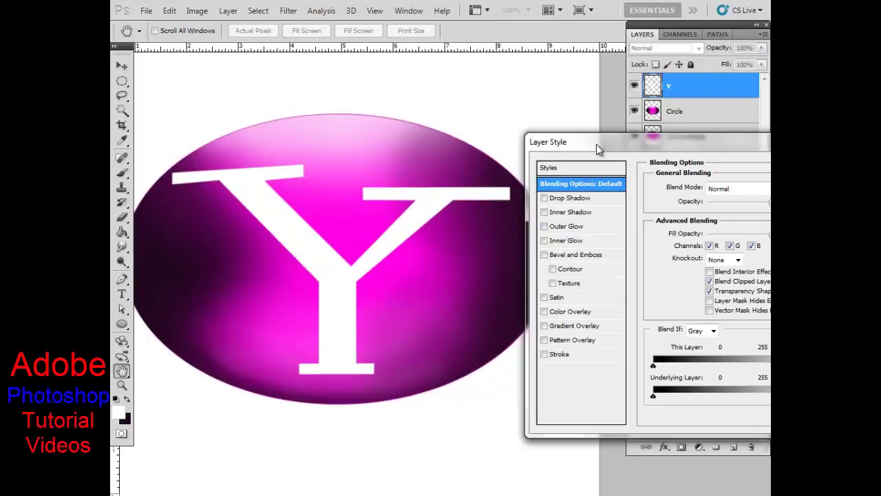
pyautogui.moveTo(596, 148)
pyautogui.mouseDown()
pyautogui.moveTo(585, 40)
pyautogui.moveTo(511, 61)
pyautogui.moveTo(514, 54)
pyautogui.mouseUp()
pyautogui.click(462, 109)
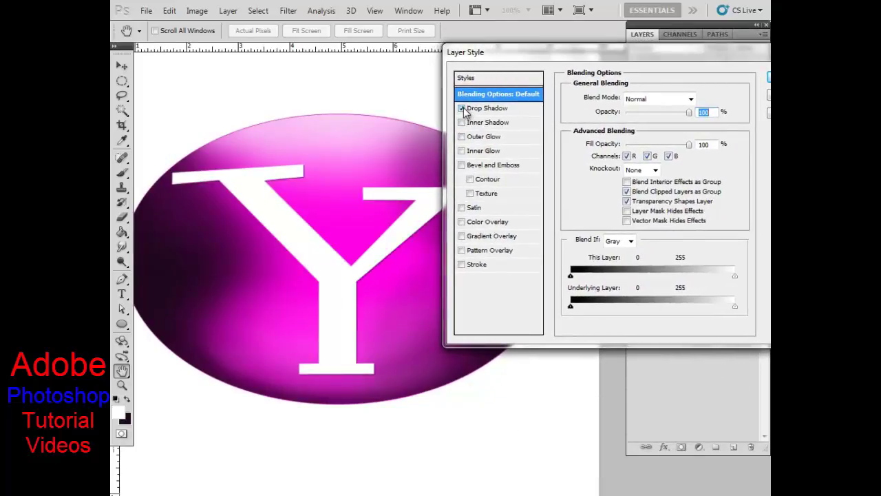
pyautogui.click(378, 268)
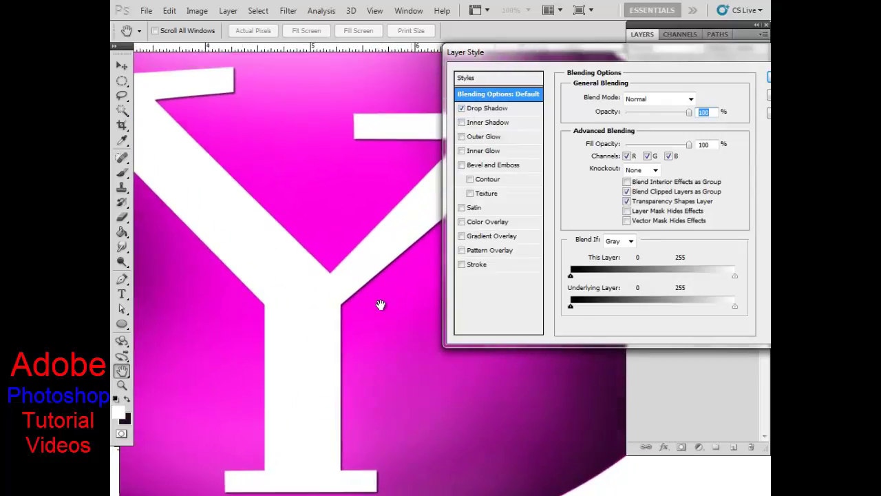
pyautogui.keyDown('alt'); pyautogui.click(385, 291); pyautogui.keyUp('alt')
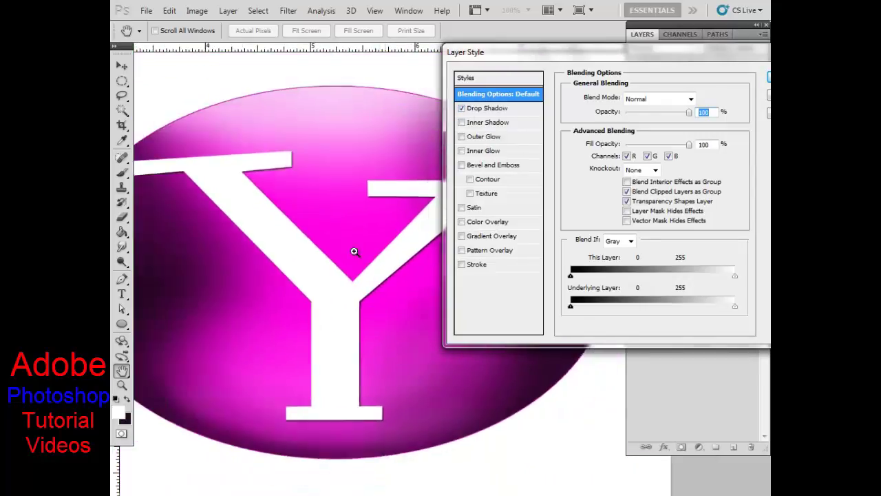
pyautogui.keyDown('alt'); pyautogui.click(345, 242); pyautogui.keyUp('alt')
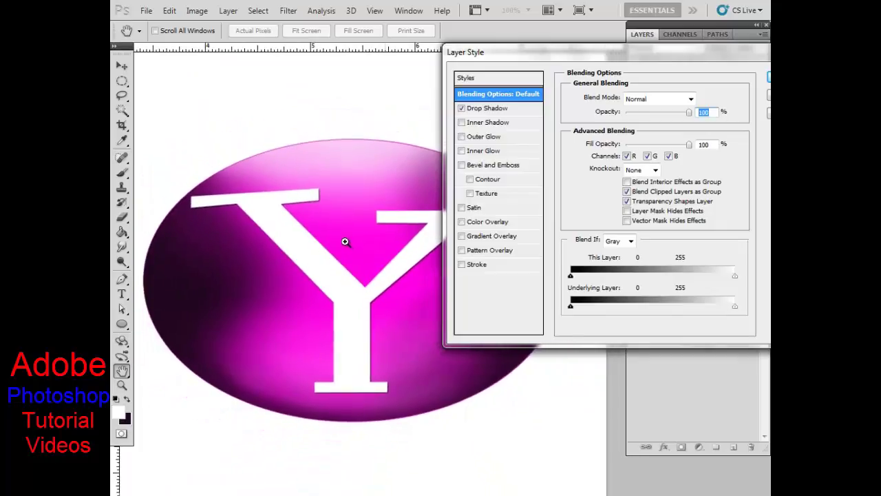
# Set the Y's drop shadow to 90% opacity, 30% spread, 0 px size and minimal distance
pyautogui.click(489, 110)
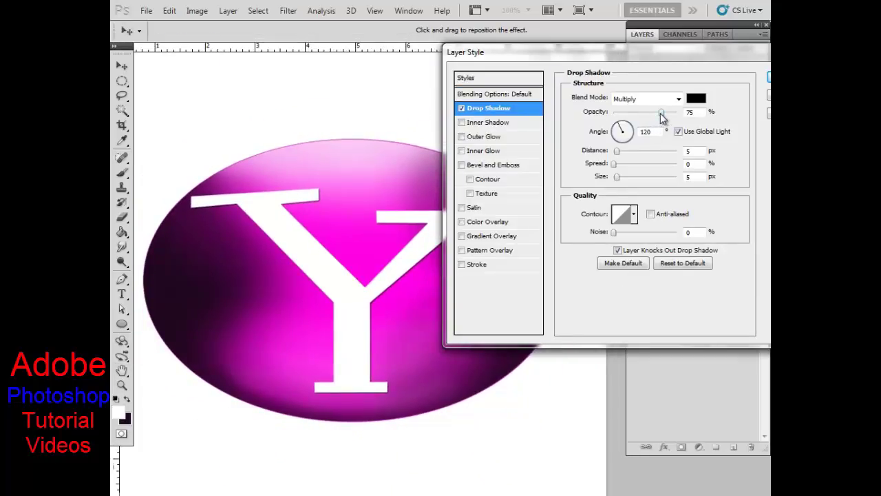
pyautogui.moveTo(660, 113); pyautogui.dragTo(671, 113)
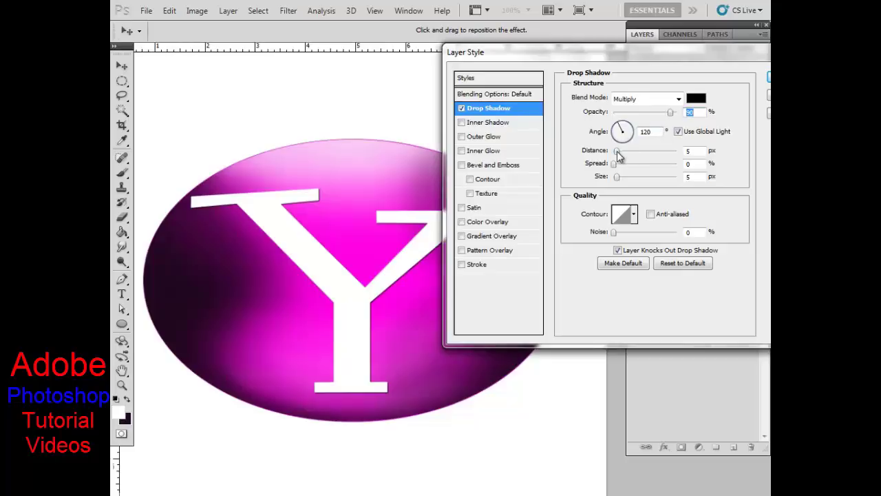
pyautogui.moveTo(618, 152)
pyautogui.mouseDown()
pyautogui.moveTo(627, 152)
pyautogui.moveTo(619, 180)
pyautogui.mouseUp()
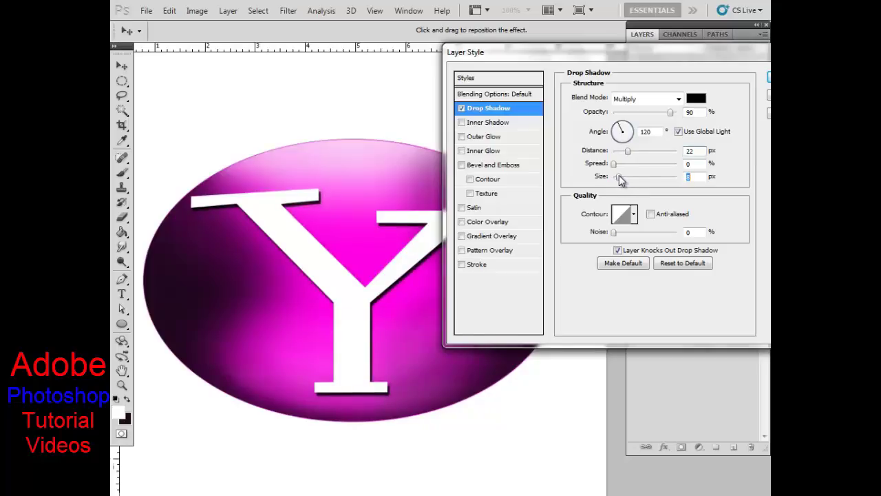
pyautogui.moveTo(627, 151)
pyautogui.mouseDown()
pyautogui.moveTo(625, 164)
pyautogui.moveTo(647, 168)
pyautogui.mouseUp()
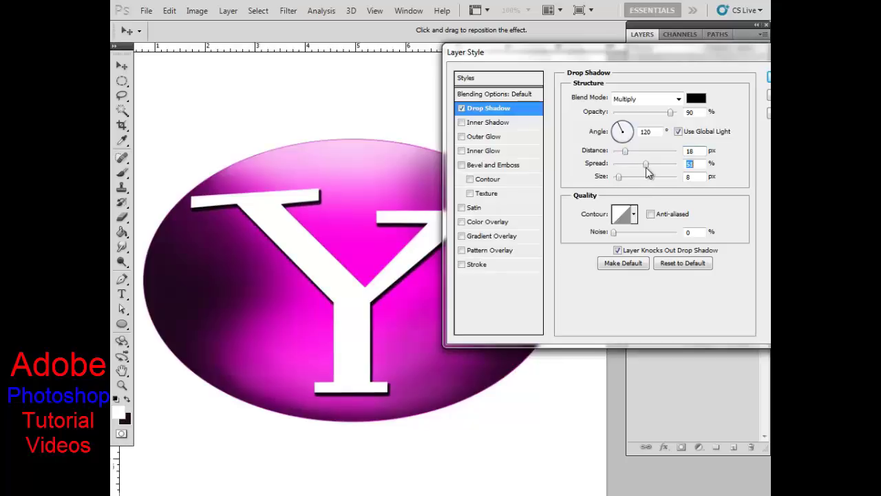
pyautogui.moveTo(646, 172); pyautogui.dragTo(615, 180)
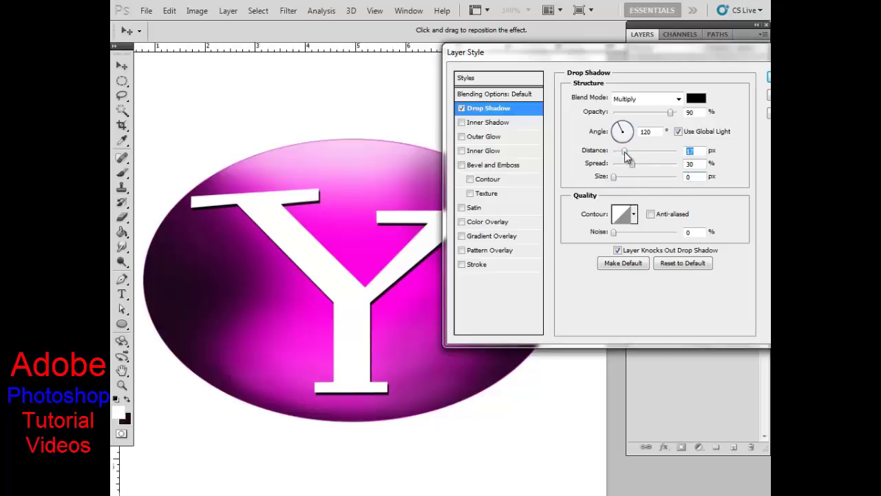
pyautogui.moveTo(627, 157); pyautogui.dragTo(619, 157)
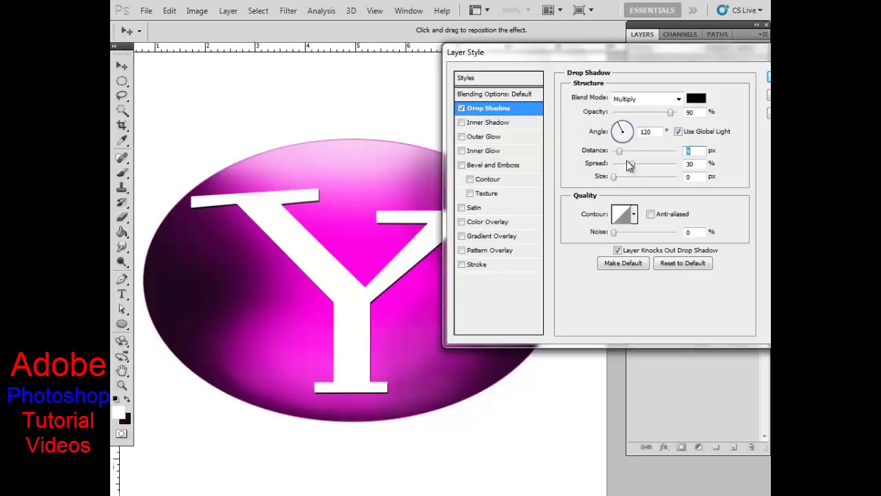
# Add an Emboss-style Bevel and Emboss with 21% depth and size 0 to the Y, then apply
pyautogui.click(491, 165)
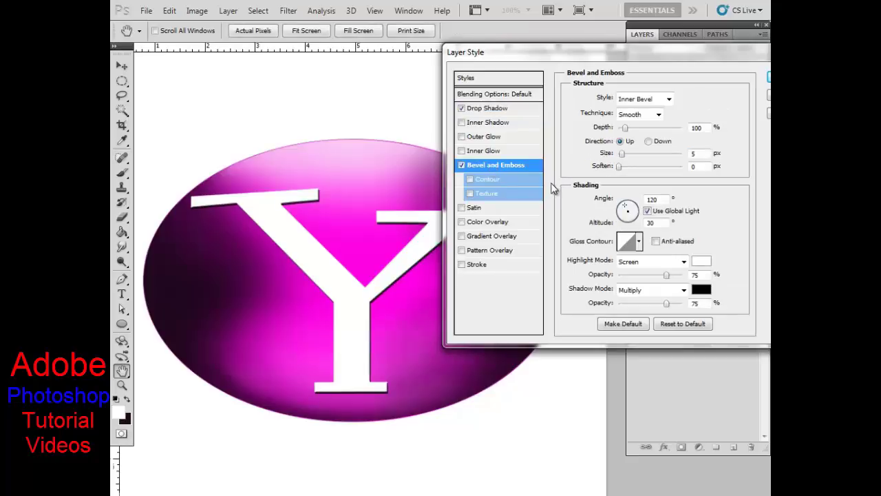
pyautogui.moveTo(625, 128); pyautogui.dragTo(620, 157)
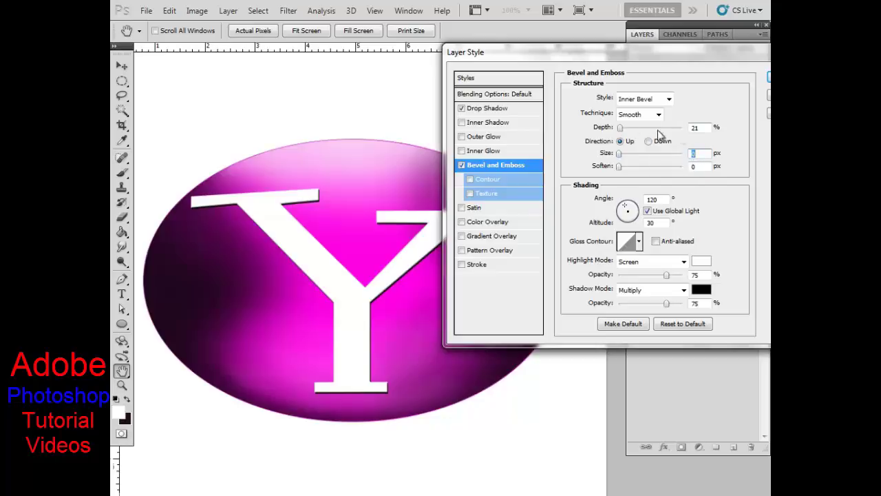
pyautogui.click(667, 99)
pyautogui.click(645, 133)
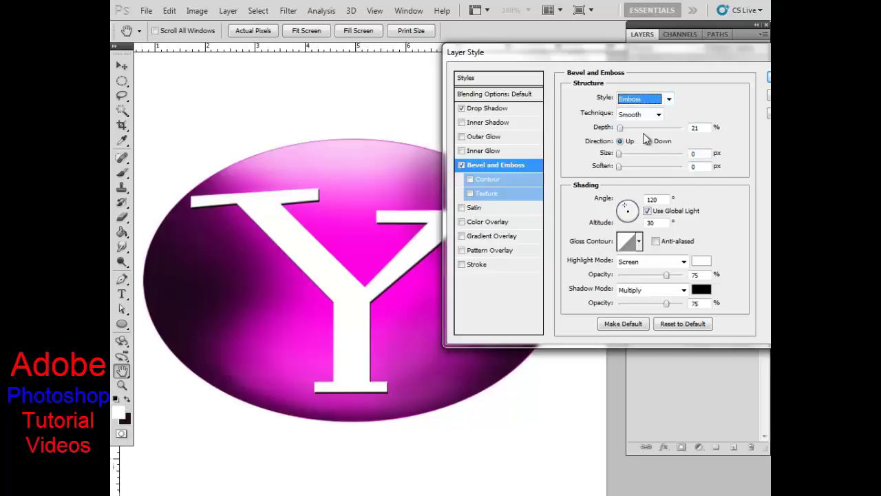
pyautogui.moveTo(709, 60); pyautogui.dragTo(632, 71)
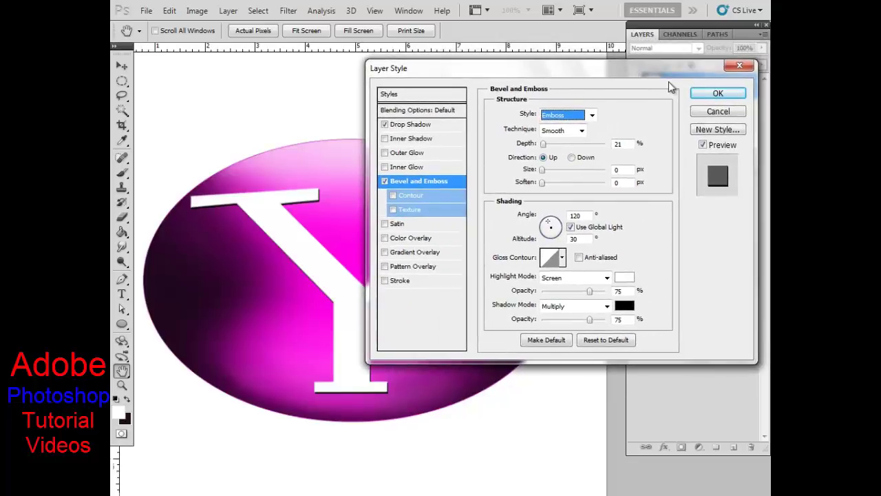
pyautogui.click(718, 93)
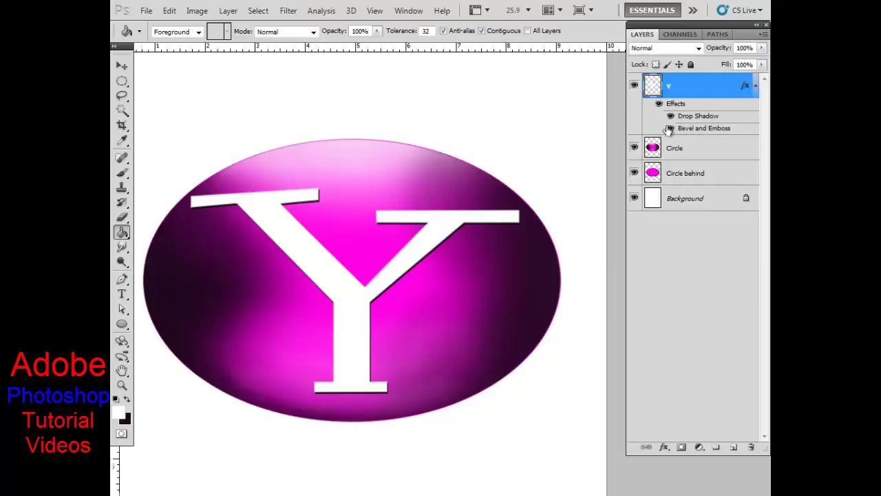
pyautogui.click(755, 88)
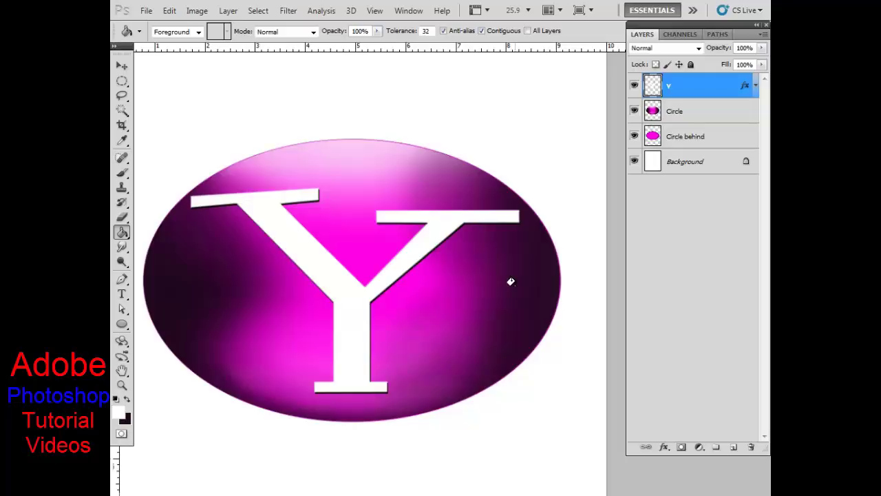
pyautogui.moveTo(420, 340); pyautogui.dragTo(364, 298)
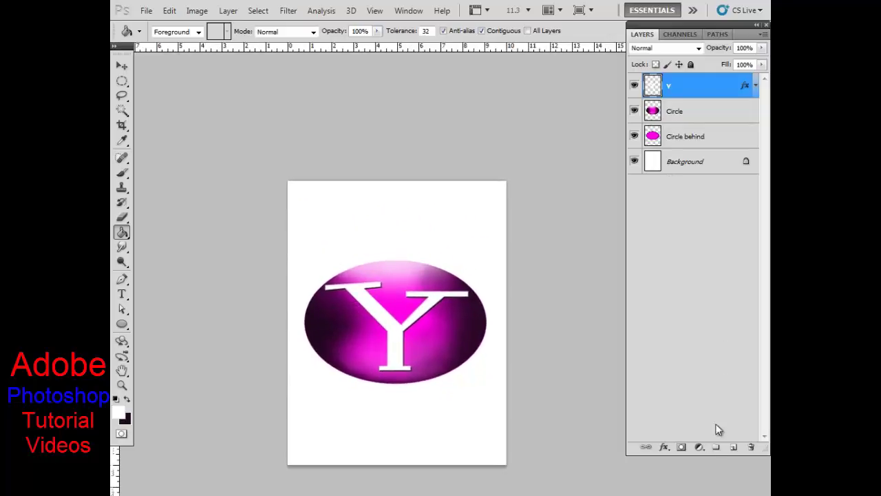
# Move the logo layers, from the Y down to Circle behind, into a new Group 1
pyautogui.click(716, 447)
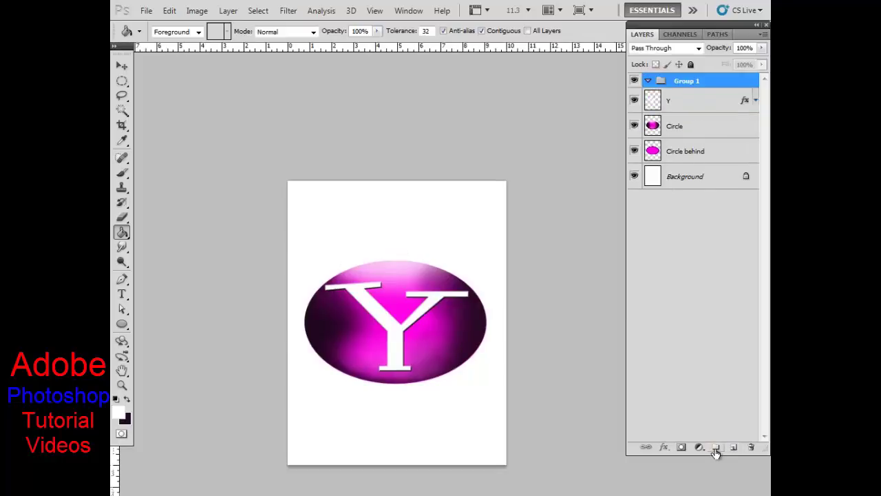
pyautogui.doubleClick(687, 81)
pyautogui.click(720, 112)
pyautogui.keyDown('shift'); pyautogui.click(709, 160); pyautogui.keyUp('shift')
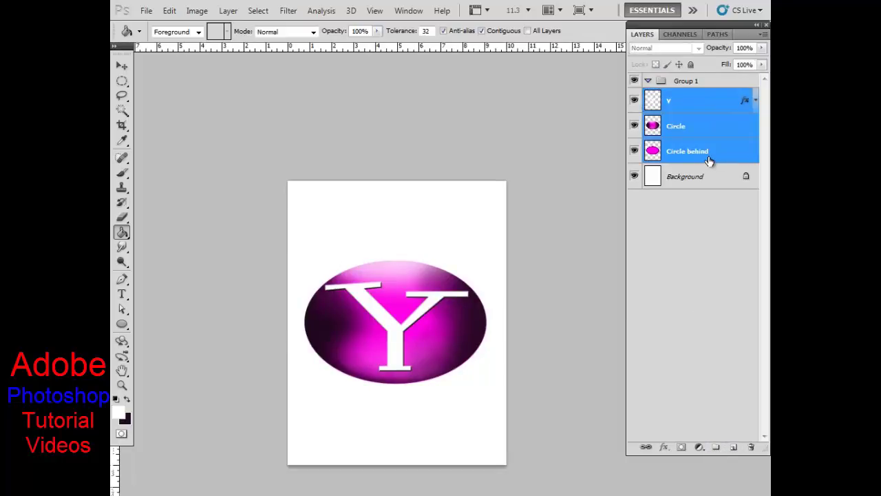
pyautogui.moveTo(679, 112); pyautogui.dragTo(691, 86)
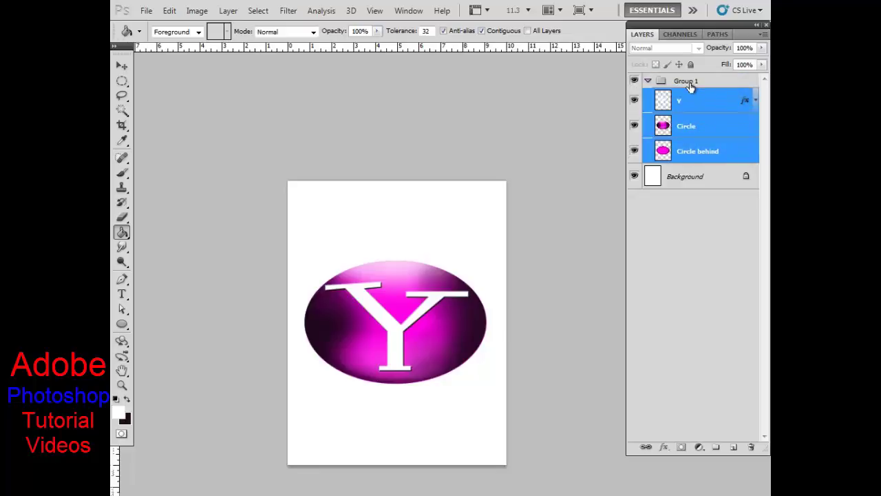
pyautogui.click(648, 81)
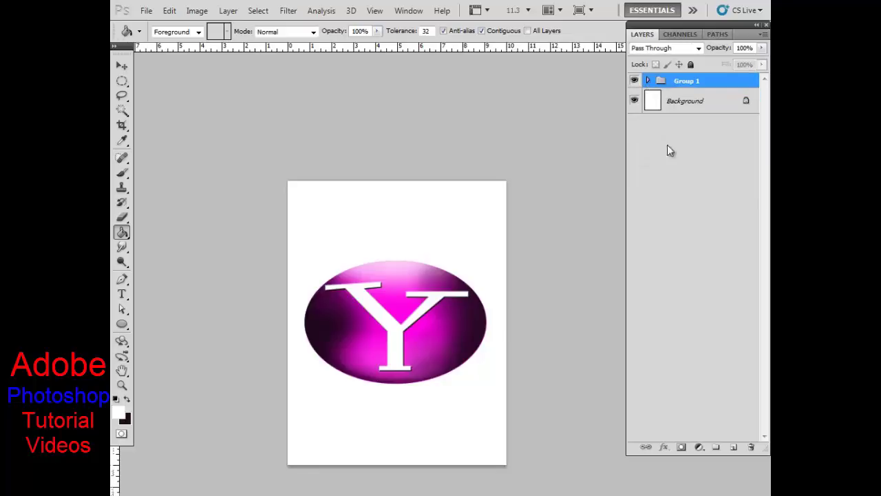
# Scale Group 1 to about 68% around its centre and move it about 69 px left
pyautogui.hotkey('ctrl', 't')
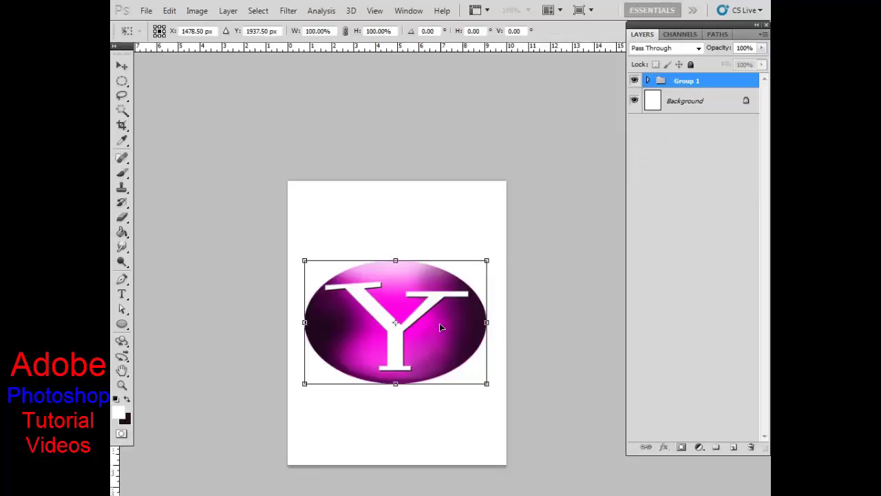
pyautogui.moveTo(488, 259); pyautogui.dragTo(453, 284)
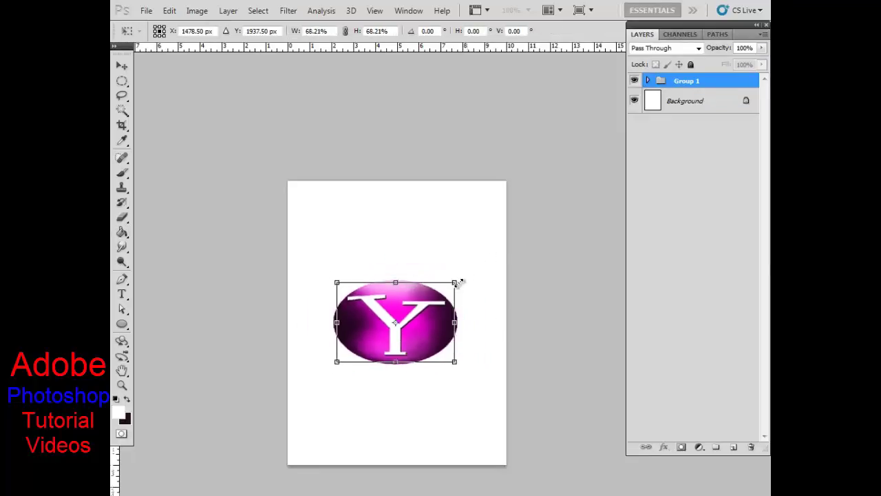
pyautogui.press('g')
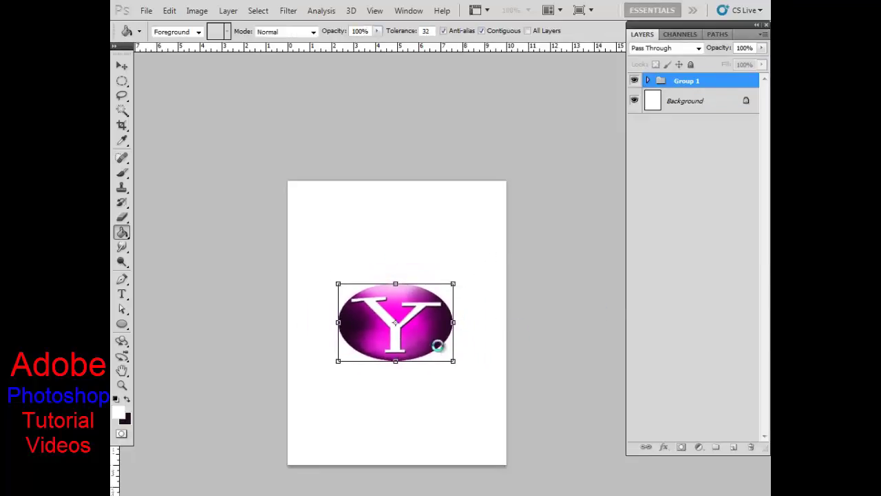
pyautogui.press('Return')
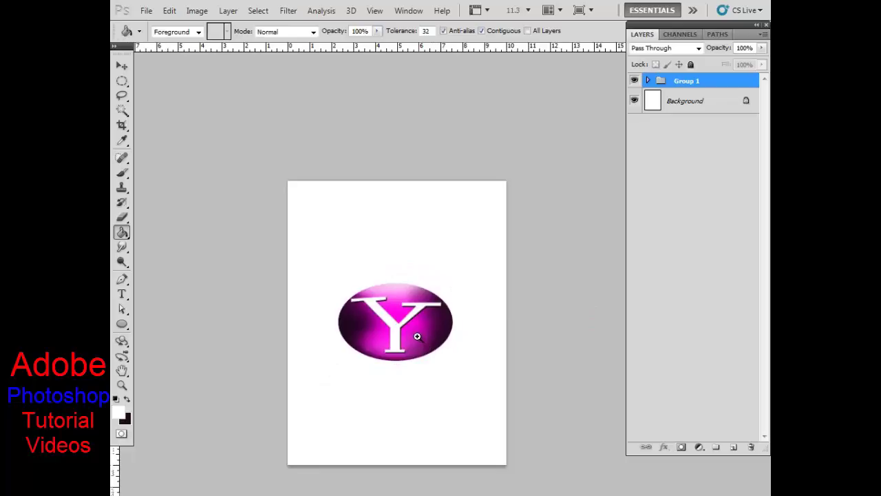
pyautogui.moveTo(417, 336); pyautogui.dragTo(456, 390)
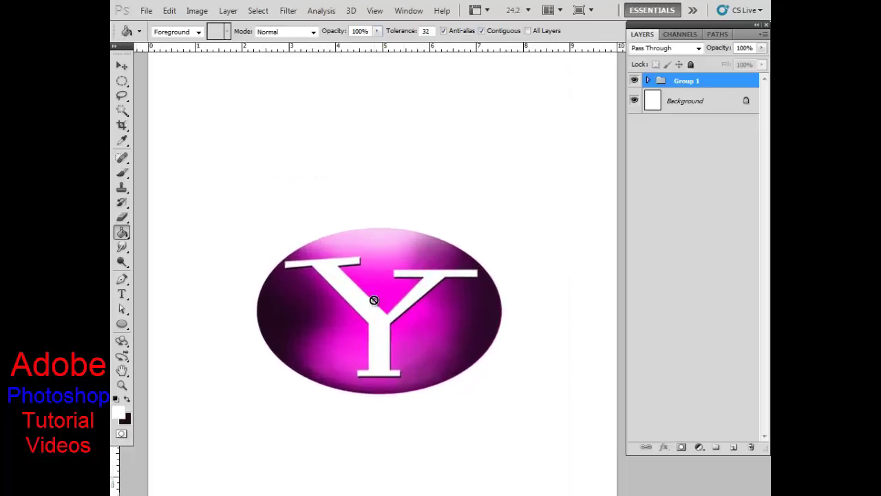
pyautogui.click(122, 66)
pyautogui.moveTo(338, 303); pyautogui.dragTo(281, 315)
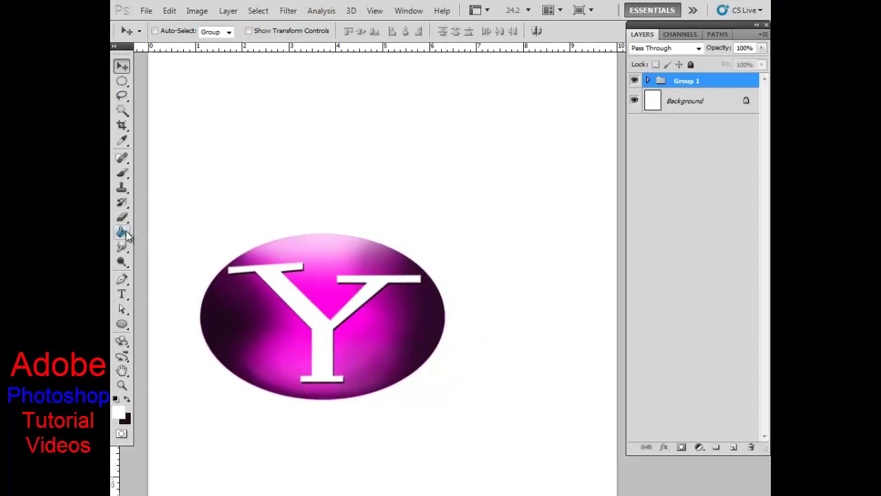
# Draw a tall rectangle over a small square as an exclamation mark, then select both paths
pyautogui.click(122, 324)
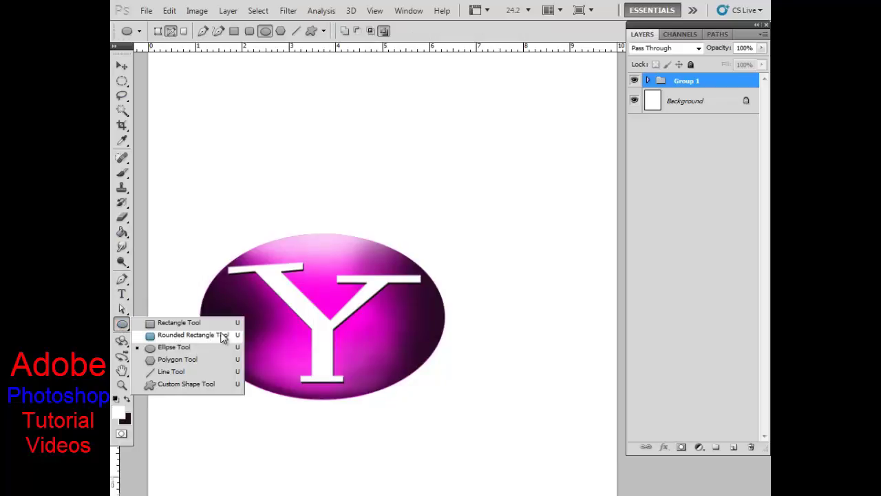
pyautogui.click(230, 326)
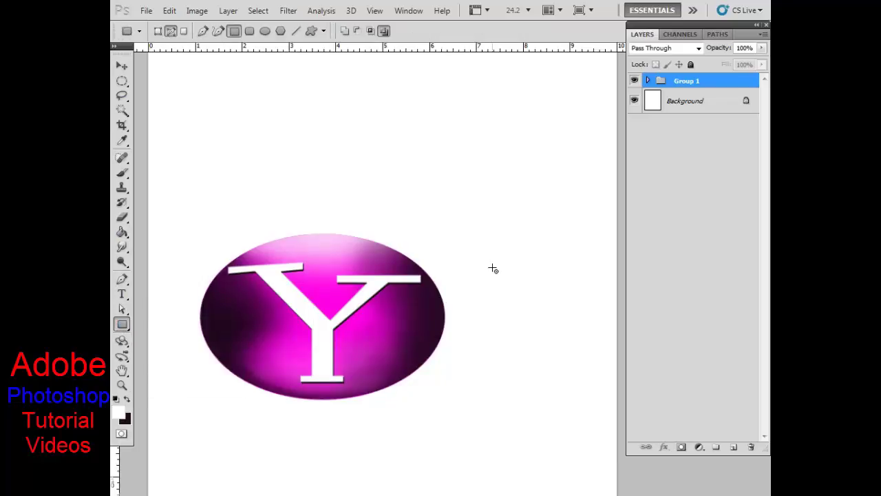
pyautogui.moveTo(493, 268); pyautogui.dragTo(517, 369)
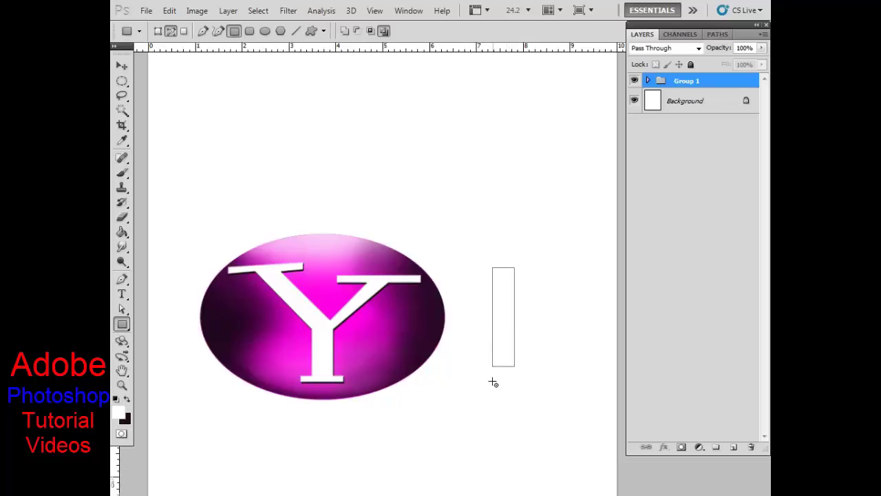
pyautogui.moveTo(500, 393); pyautogui.dragTo(514, 405)
pyautogui.click(121, 309)
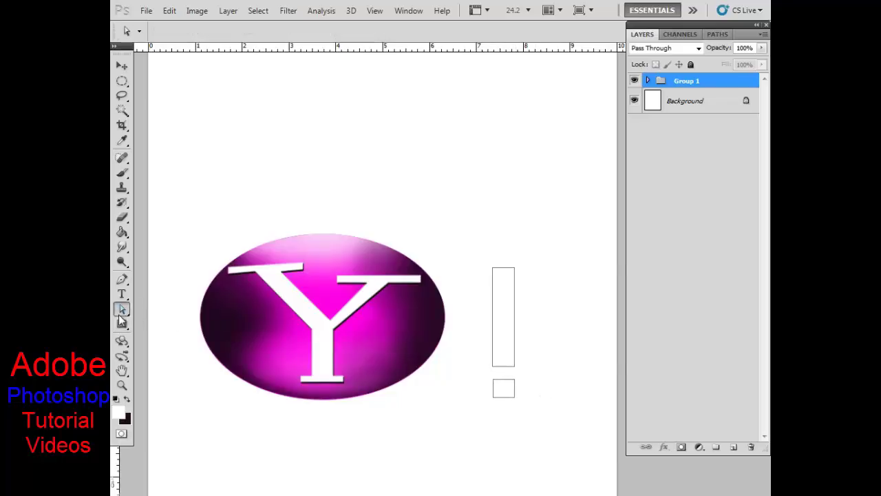
pyautogui.moveTo(544, 412)
pyautogui.mouseDown()
pyautogui.moveTo(490, 282)
pyautogui.moveTo(495, 261)
pyautogui.mouseUp()
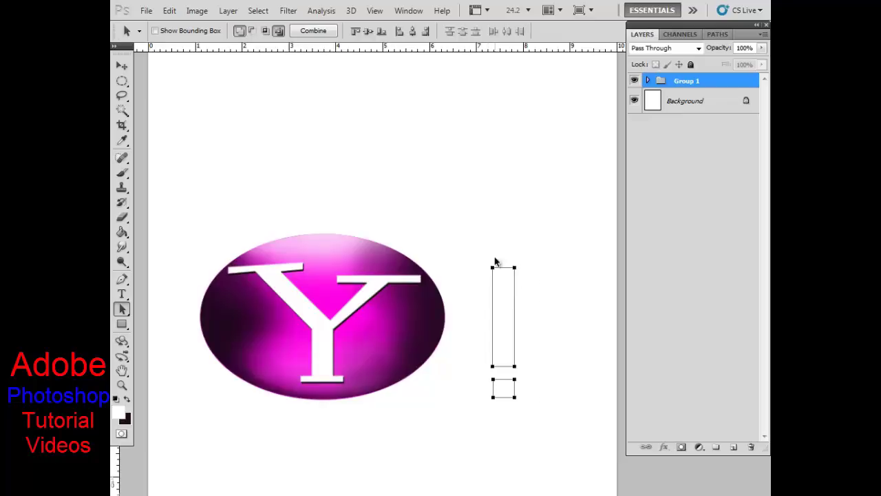
pyautogui.moveTo(544, 413); pyautogui.dragTo(506, 263)
# Tilt the exclamation mark paths about 5 degrees and position them closer to the logo
pyautogui.hotkey('ctrl', 't')
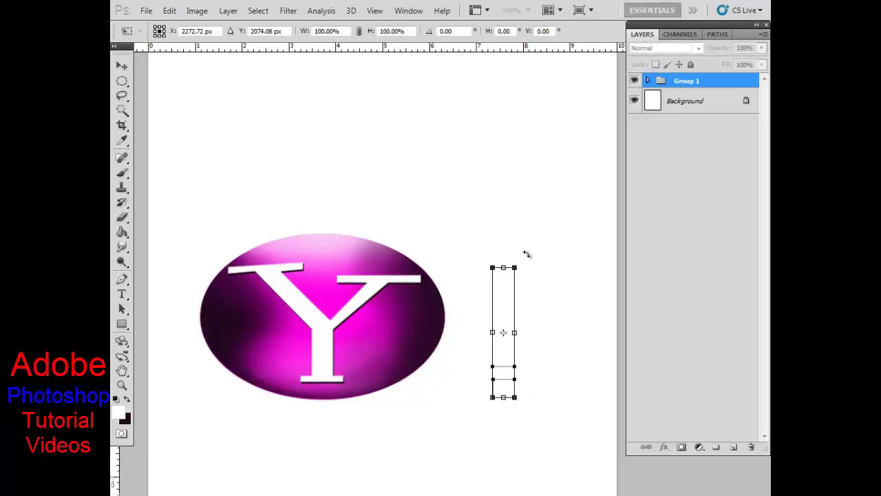
pyautogui.moveTo(528, 253); pyautogui.dragTo(539, 261)
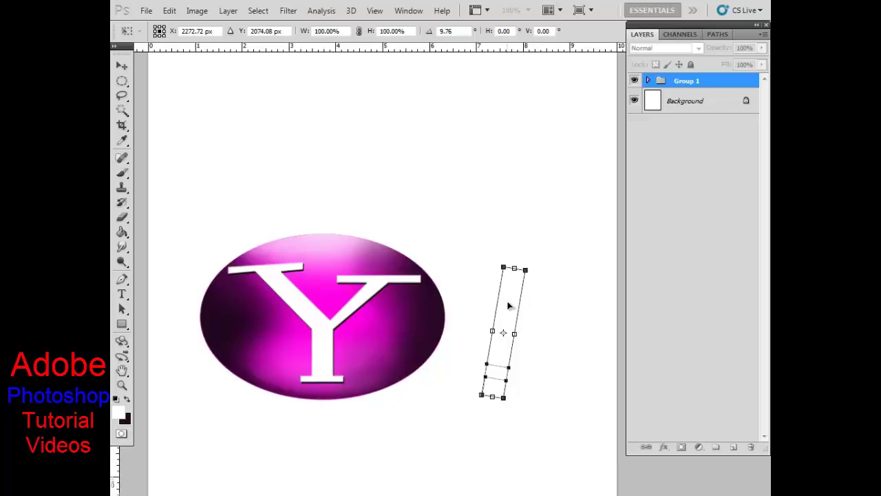
pyautogui.moveTo(507, 305); pyautogui.dragTo(492, 289)
pyautogui.moveTo(520, 250); pyautogui.dragTo(514, 246)
pyautogui.moveTo(490, 288); pyautogui.dragTo(472, 278)
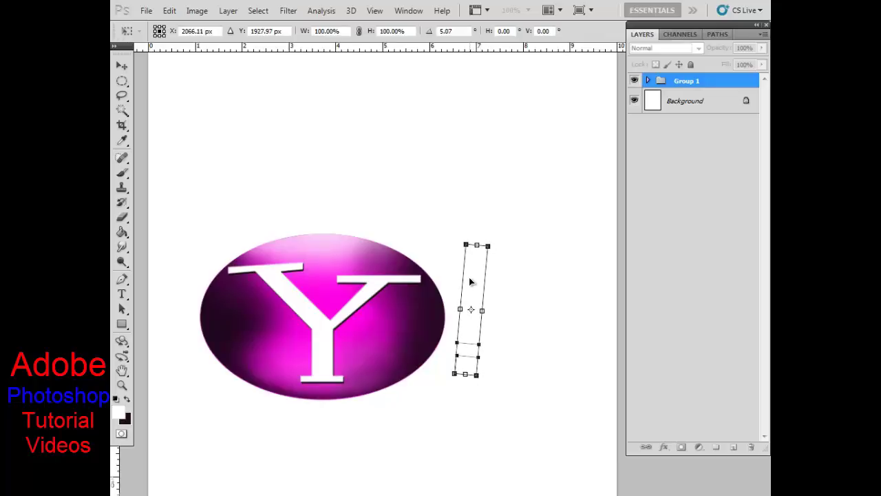
pyautogui.moveTo(469, 277); pyautogui.dragTo(470, 288)
pyautogui.press('Return')
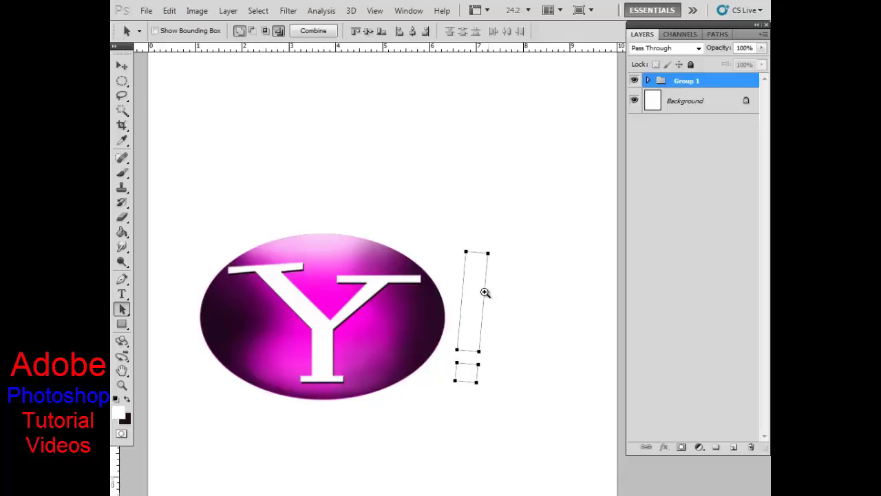
# Widen and raise the bar's top anchors into a taper, then add a new empty layer
pyautogui.moveTo(486, 291); pyautogui.dragTo(523, 344)
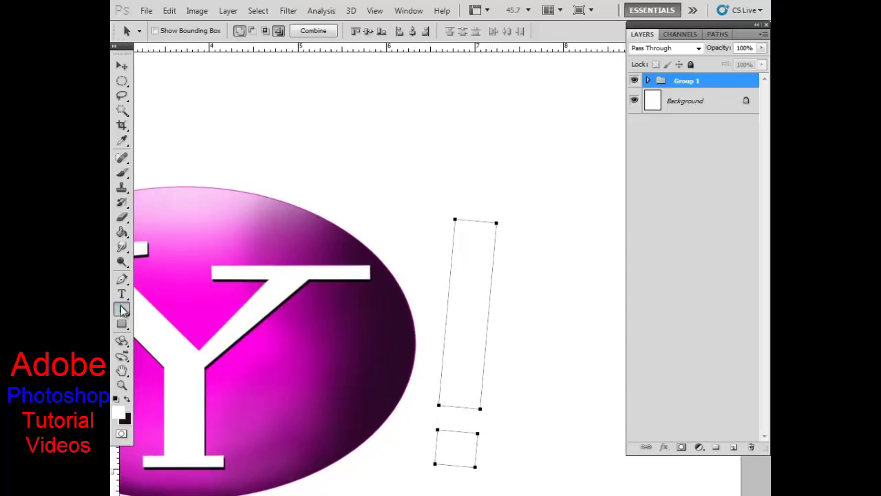
pyautogui.moveTo(121, 309); pyautogui.dragTo(193, 320)
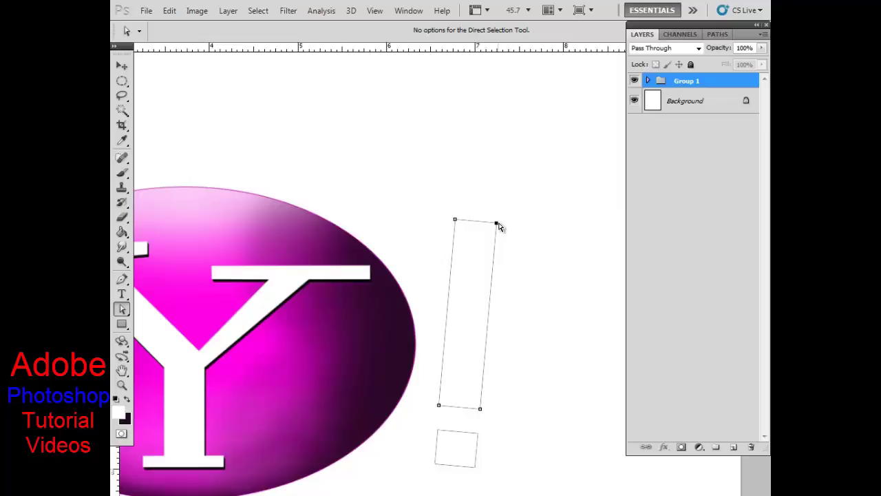
pyautogui.moveTo(499, 227); pyautogui.dragTo(521, 228)
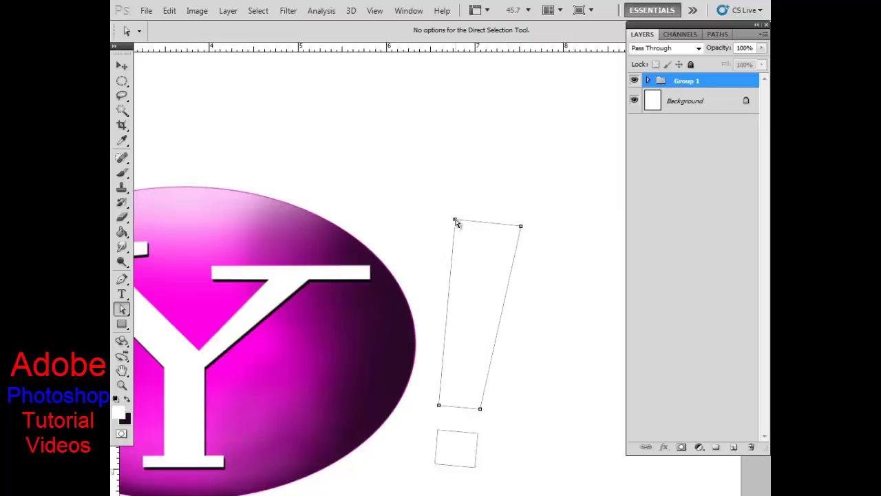
pyautogui.moveTo(455, 220); pyautogui.dragTo(437, 219)
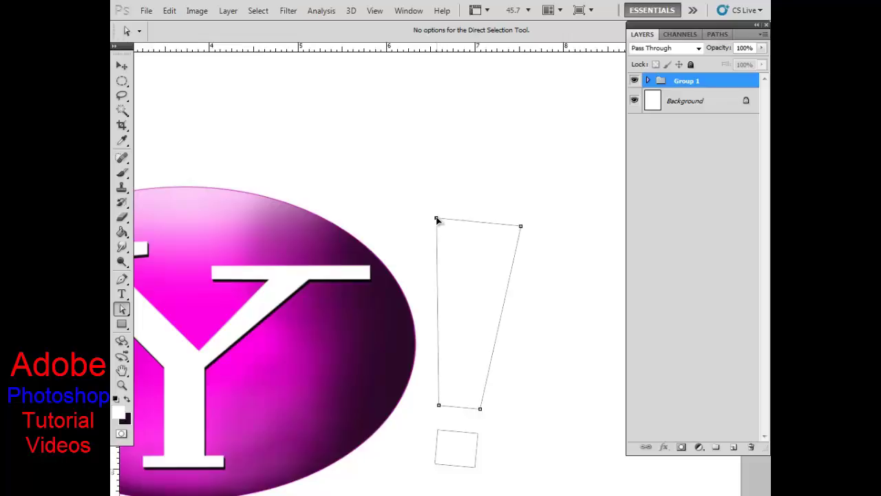
pyautogui.moveTo(482, 225); pyautogui.dragTo(484, 193)
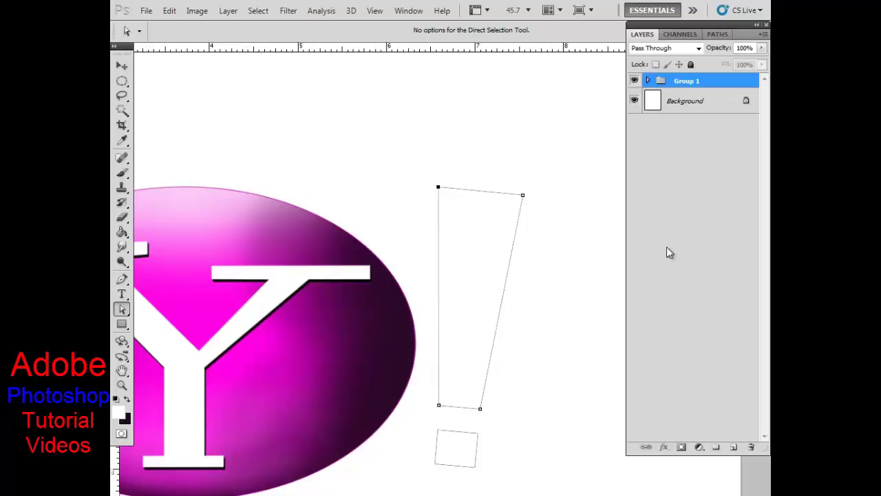
pyautogui.click(733, 446)
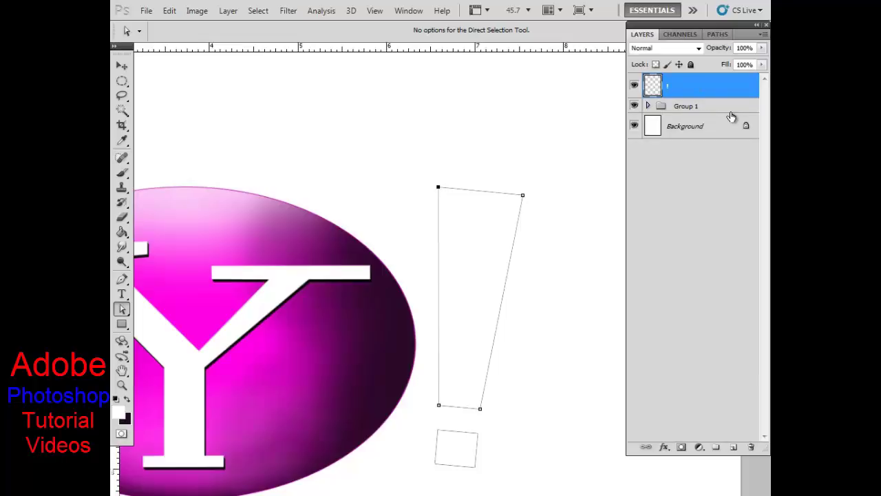
# Load the exclamation mark paths as a selection
pyautogui.hotkey('ctrl', '0')
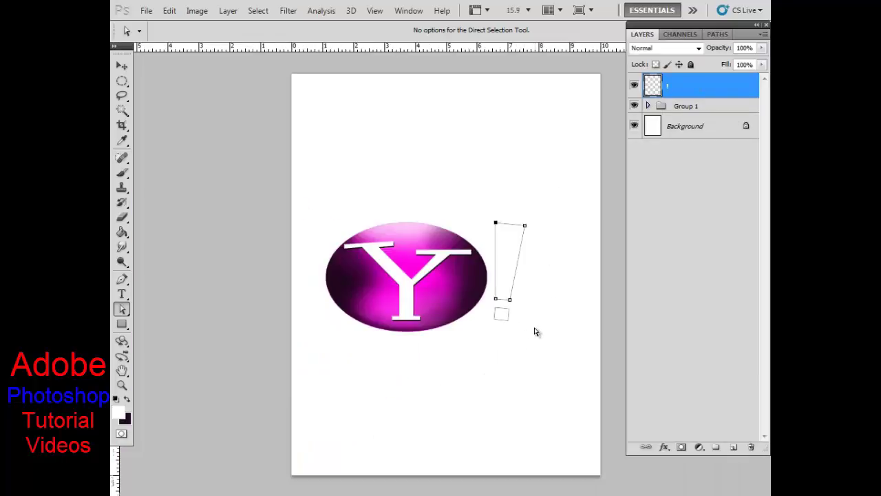
pyautogui.click(528, 309)
pyautogui.moveTo(541, 342); pyautogui.dragTo(488, 193)
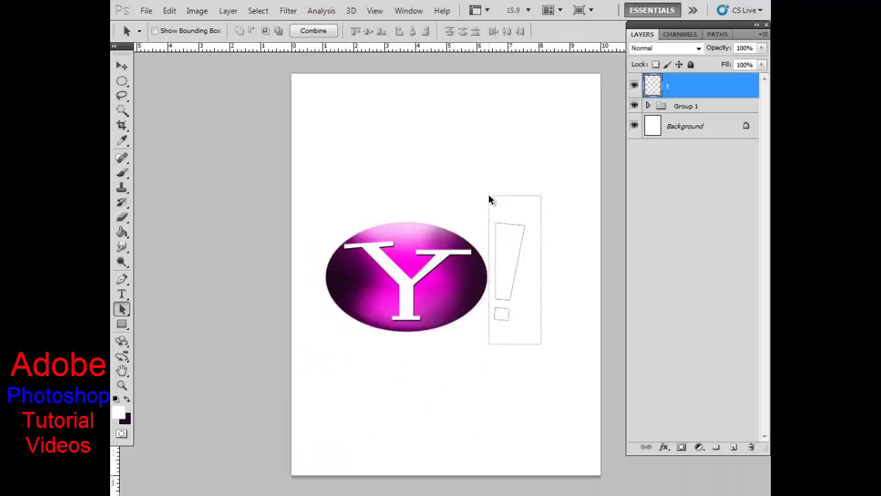
pyautogui.hotkey('ctrl', 'Return')
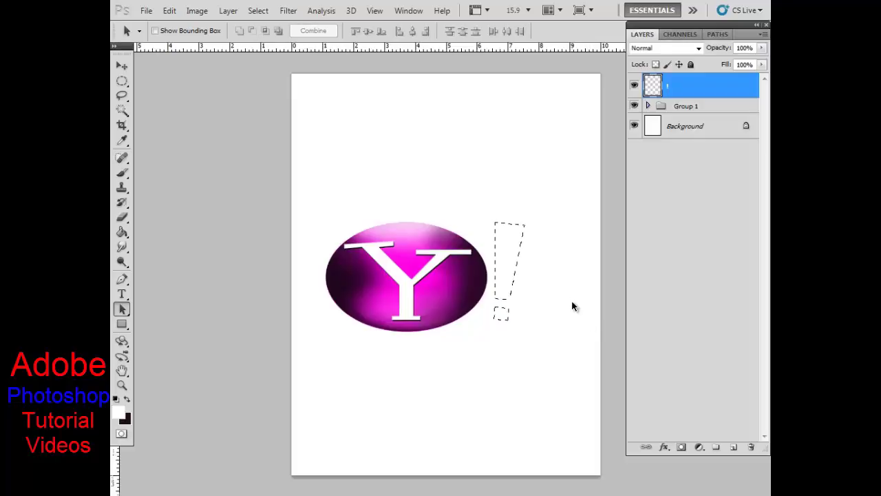
pyautogui.click(122, 247)
pyautogui.click(122, 232)
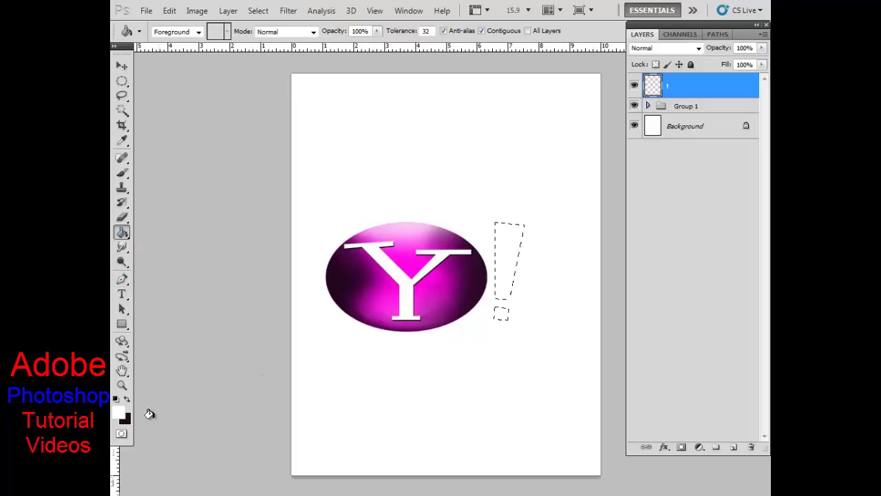
# Sample the logo's magenta as foreground colour and fill the exclamation selection with it
pyautogui.click(121, 411)
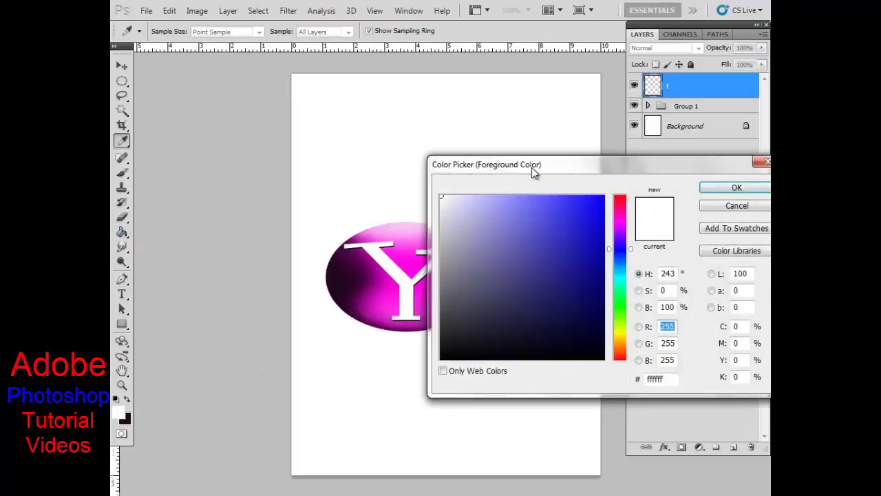
pyautogui.moveTo(534, 172); pyautogui.dragTo(659, 148)
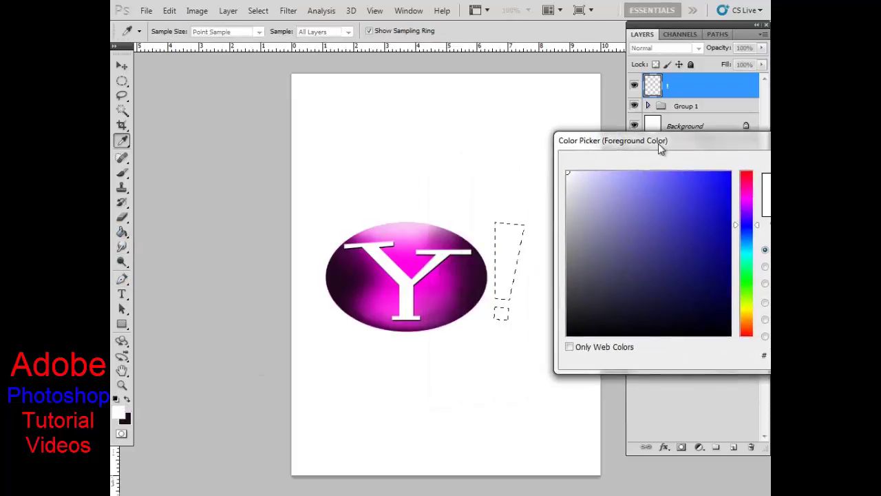
pyautogui.click(439, 272)
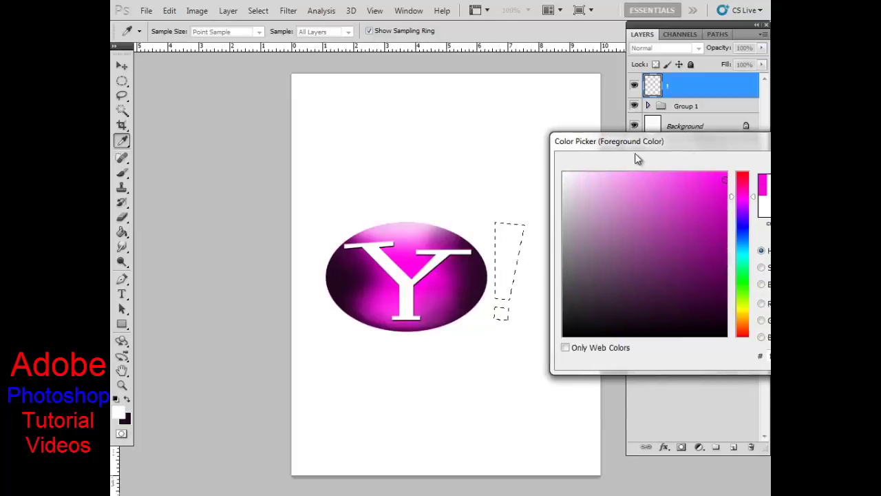
pyautogui.moveTo(670, 157); pyautogui.dragTo(438, 197)
pyautogui.click(631, 203)
pyautogui.press('g')
pyautogui.click(502, 255)
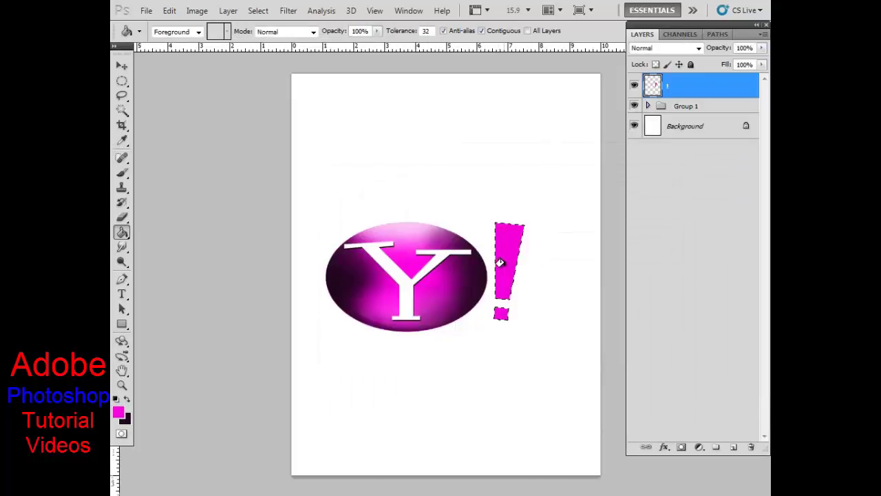
pyautogui.moveTo(521, 309); pyautogui.dragTo(557, 354)
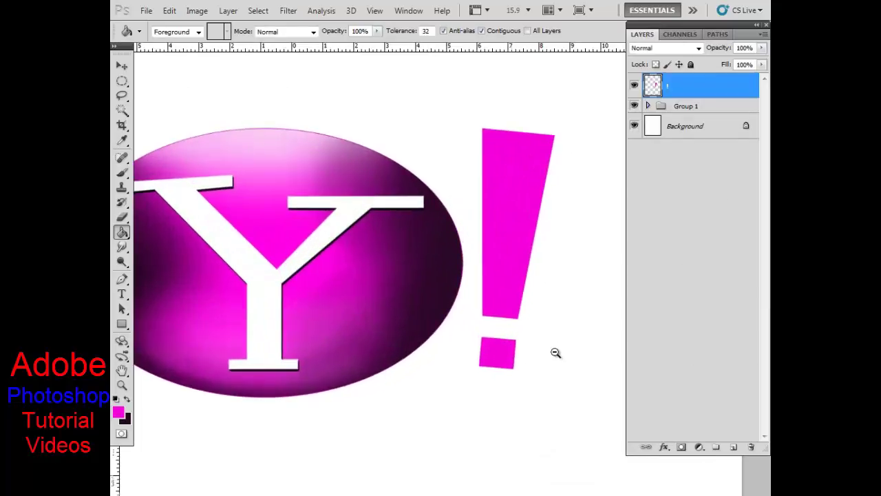
pyautogui.moveTo(411, 301); pyautogui.dragTo(374, 313)
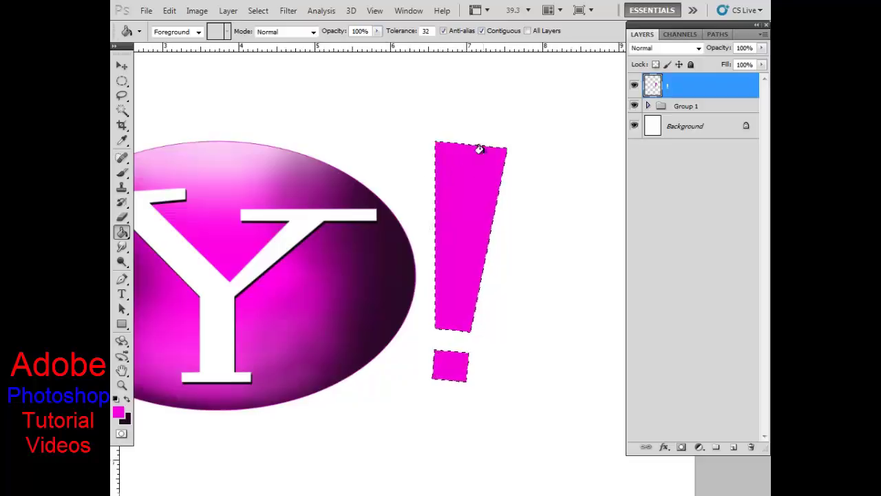
# Set up a white 319 px soft brush
pyautogui.click(122, 173)
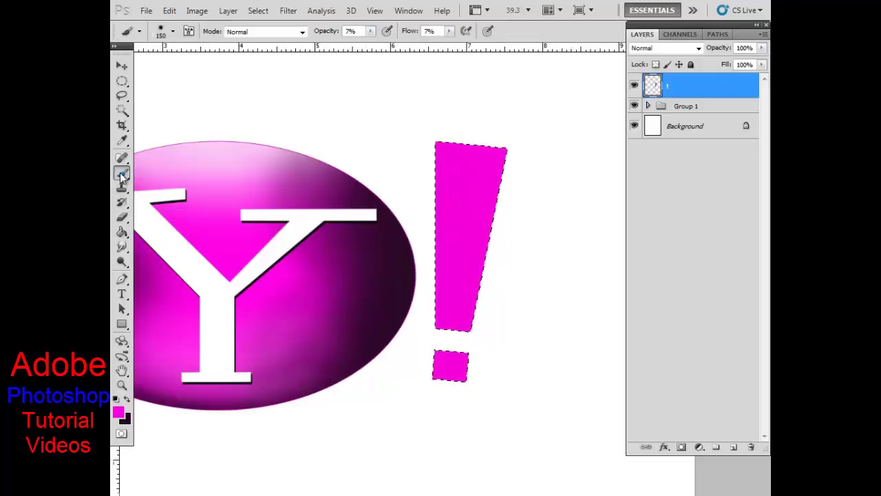
pyautogui.click(118, 412)
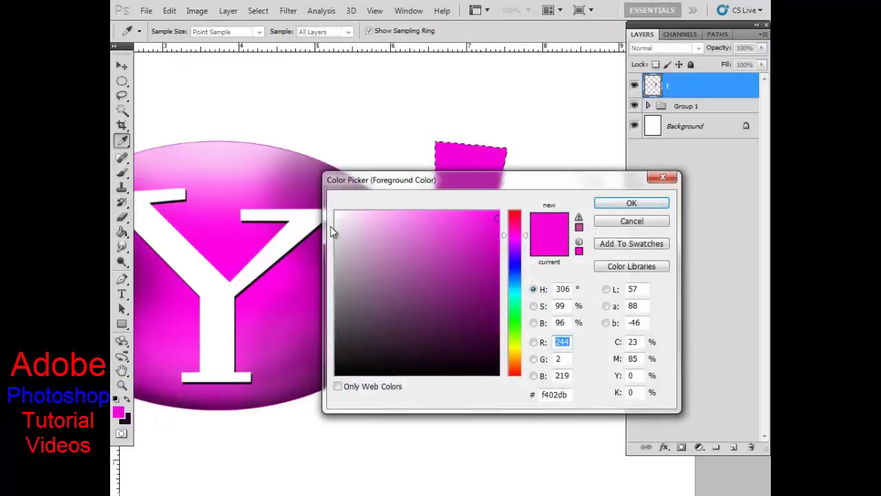
pyautogui.click(335, 212)
pyautogui.click(631, 203)
pyautogui.rightClick(553, 163)
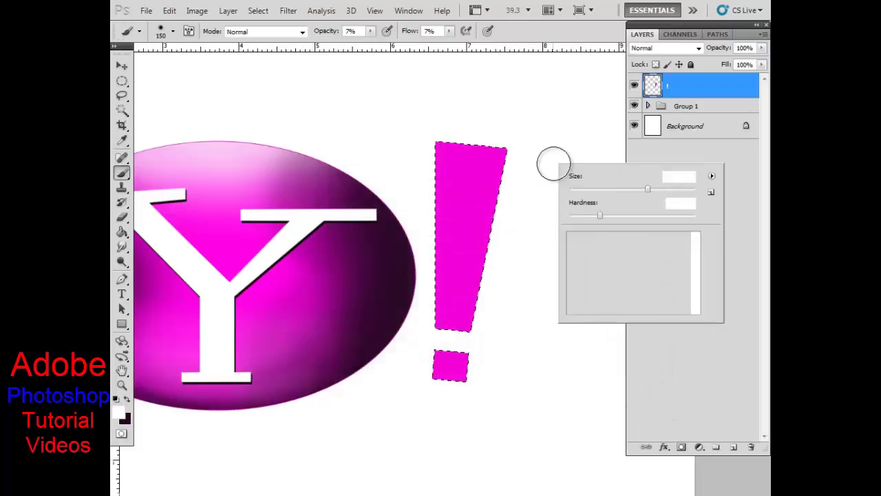
pyautogui.moveTo(667, 189); pyautogui.dragTo(671, 188)
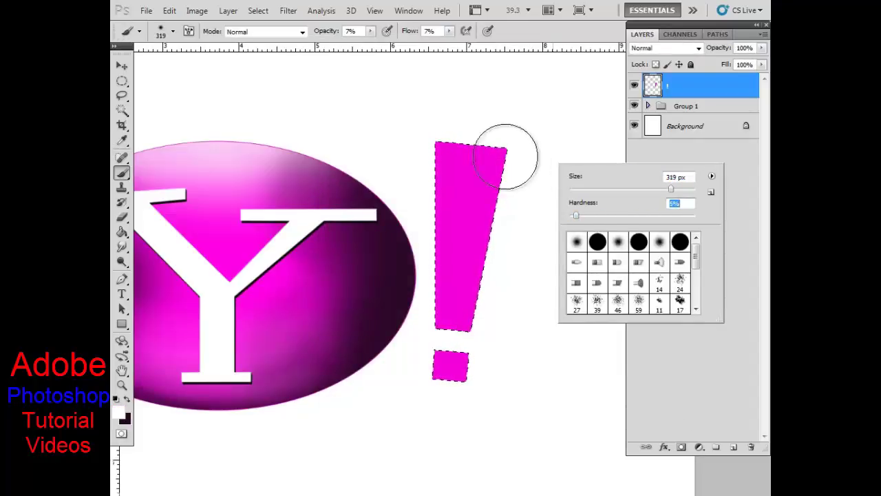
pyautogui.press('Return')
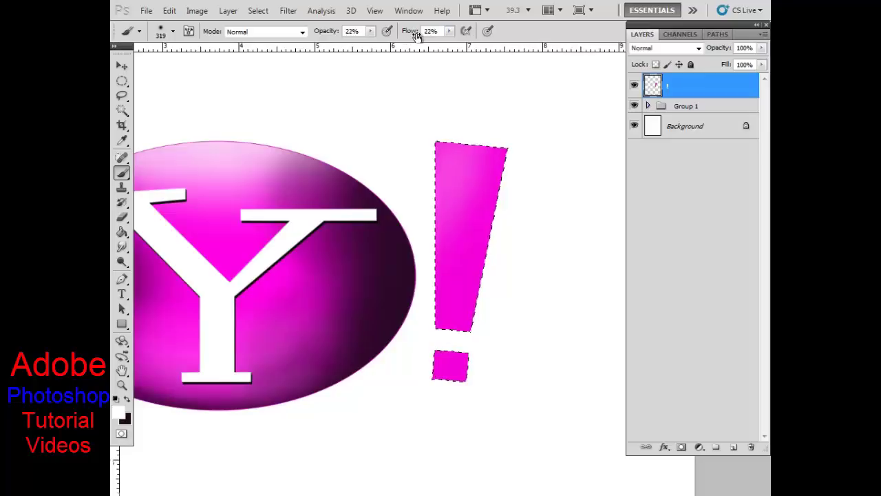
# Paint a soft white highlight over the bar's top and left edge, then deselect and zoom to the dot
pyautogui.moveTo(452, 147)
pyautogui.mouseDown()
pyautogui.moveTo(456, 128)
pyautogui.moveTo(456, 161)
pyautogui.moveTo(426, 249)
pyautogui.mouseUp()
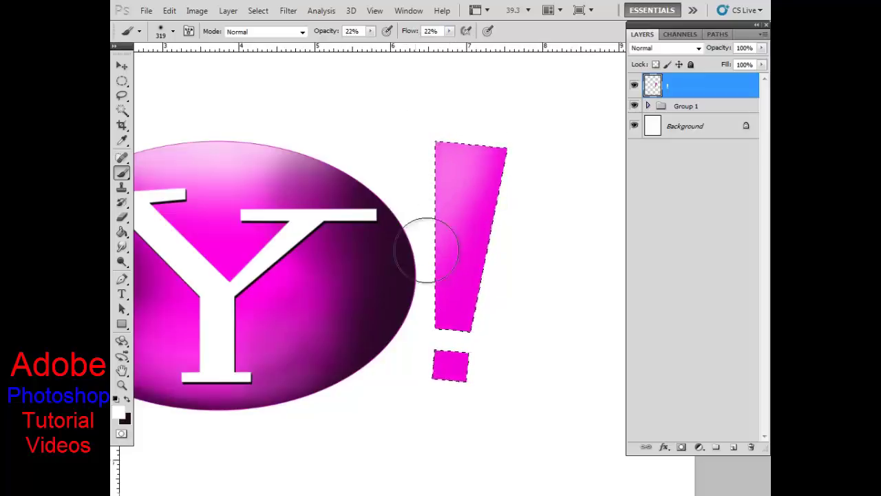
pyautogui.moveTo(476, 114)
pyautogui.mouseDown()
pyautogui.moveTo(436, 172)
pyautogui.moveTo(440, 128)
pyautogui.moveTo(417, 151)
pyautogui.moveTo(427, 130)
pyautogui.moveTo(459, 129)
pyautogui.moveTo(429, 157)
pyautogui.moveTo(434, 131)
pyautogui.moveTo(431, 142)
pyautogui.moveTo(428, 271)
pyautogui.moveTo(459, 191)
pyautogui.moveTo(449, 129)
pyautogui.moveTo(433, 177)
pyautogui.moveTo(448, 152)
pyautogui.moveTo(472, 214)
pyautogui.mouseUp()
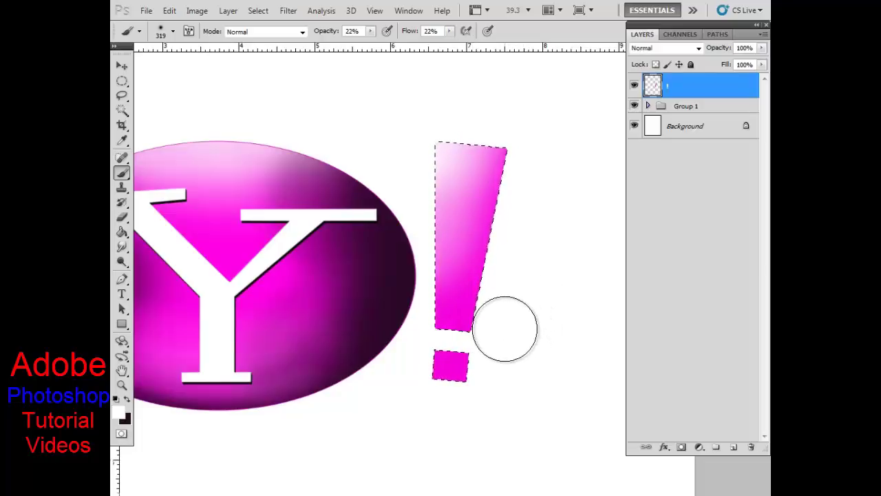
pyautogui.hotkey('ctrl', 'd')
pyautogui.moveTo(479, 385)
pyautogui.mouseDown()
pyautogui.moveTo(510, 426)
pyautogui.moveTo(511, 419)
pyautogui.mouseUp()
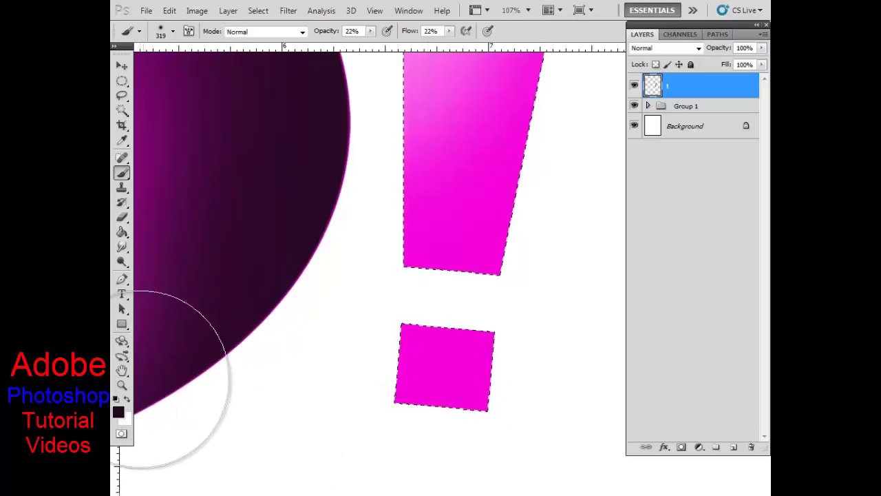
# Set the foreground colour to dark purple
pyautogui.click(126, 399)
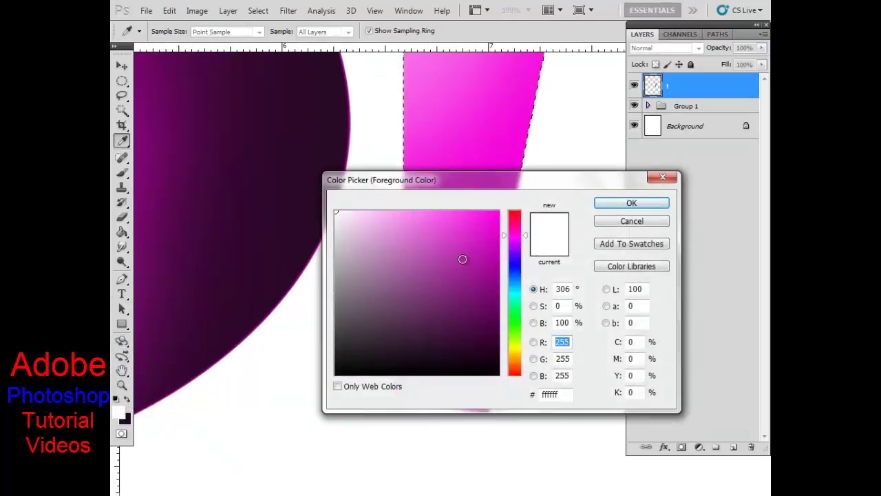
pyautogui.moveTo(463, 258); pyautogui.dragTo(513, 294)
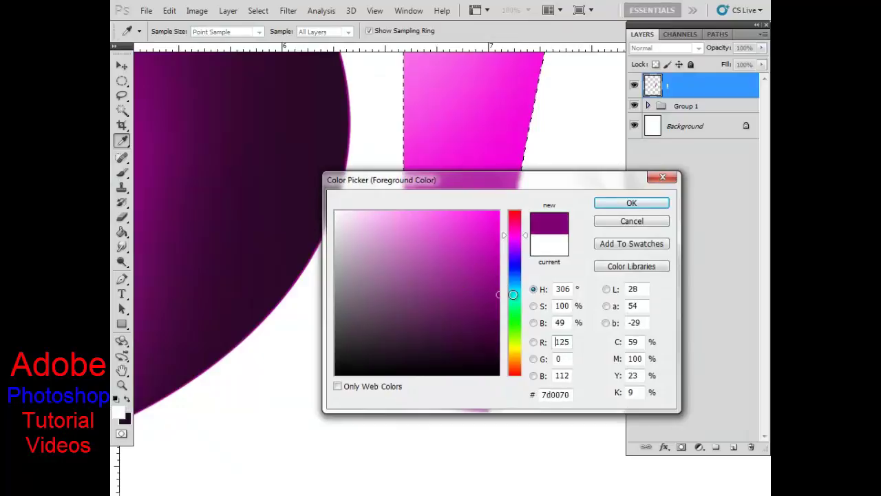
pyautogui.click(631, 203)
pyautogui.moveTo(466, 313); pyautogui.dragTo(465, 201)
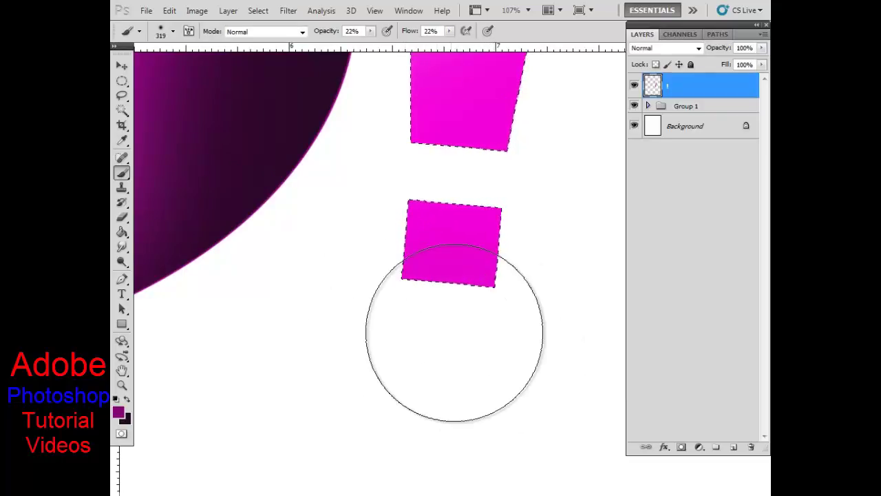
# Paint the dot's lower half dark purple with a 100%-hardness brush
pyautogui.rightClick(458, 316)
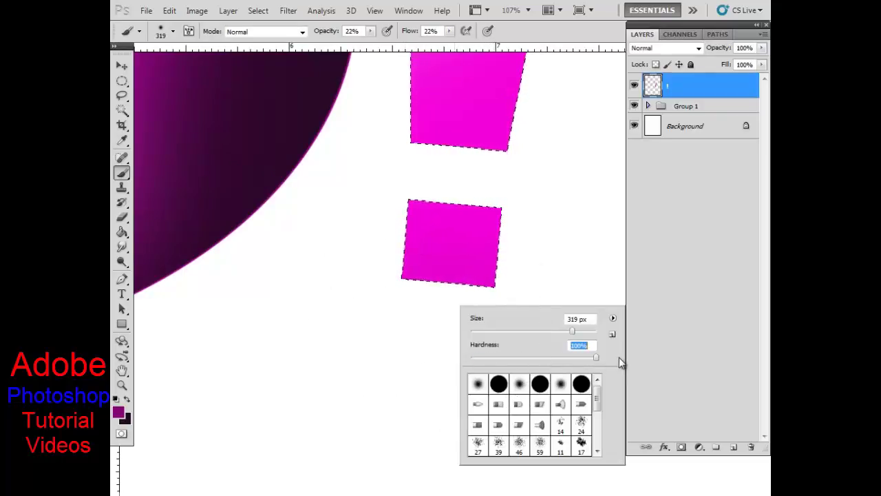
pyautogui.press('Return')
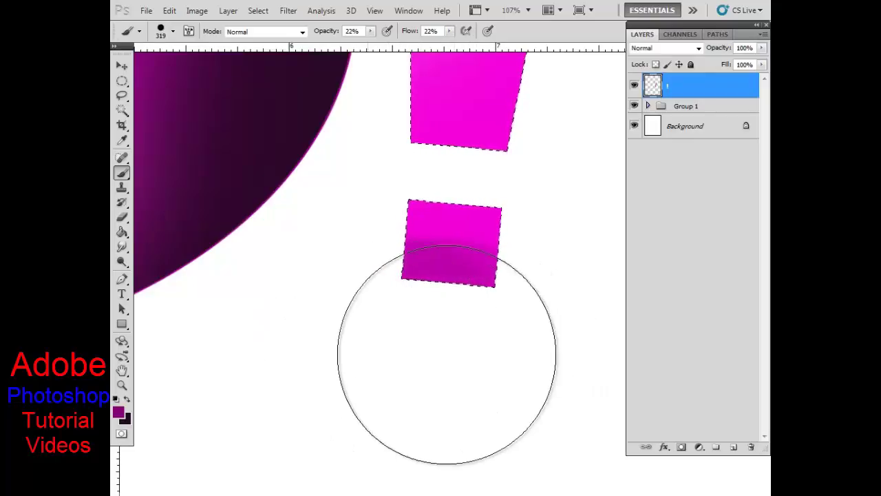
pyautogui.moveTo(447, 354); pyautogui.dragTo(493, 354)
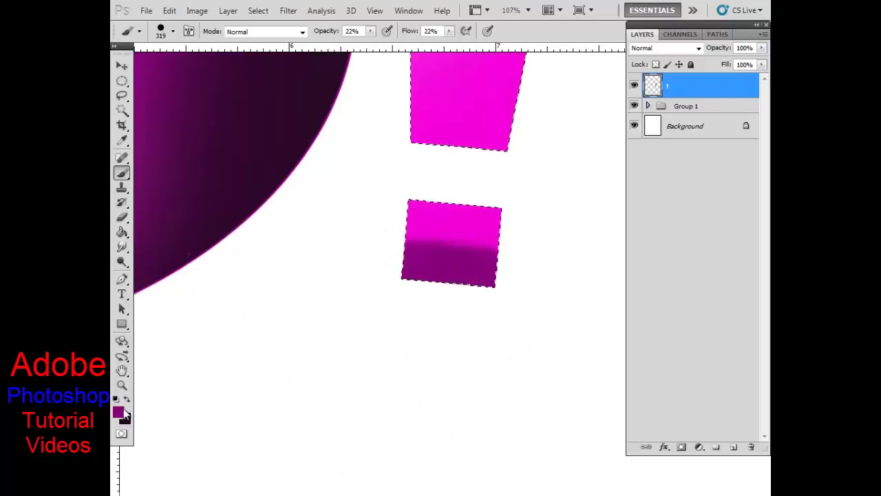
pyautogui.click(122, 411)
pyautogui.click(314, 204)
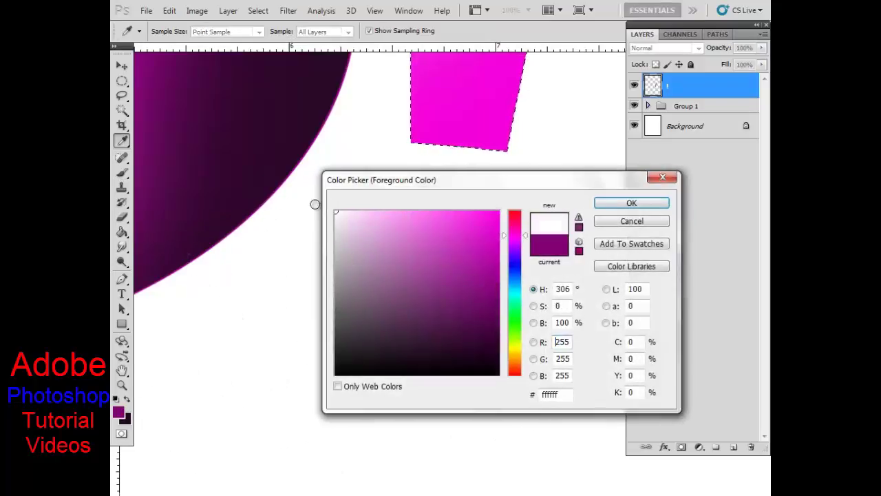
# Brush white over the dot's top with a 94 px, 50%-hardness brush, then zoom out to 50%
pyautogui.click(647, 204)
pyautogui.rightClick(532, 234)
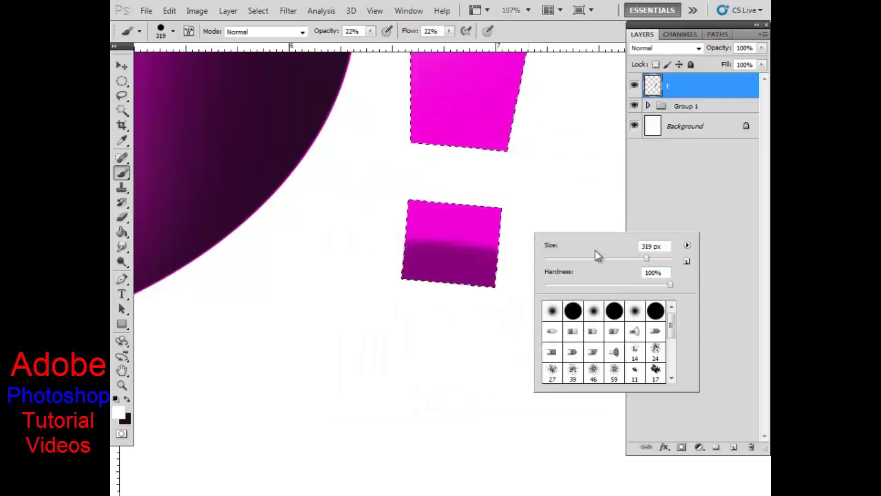
pyautogui.moveTo(671, 287); pyautogui.dragTo(618, 285)
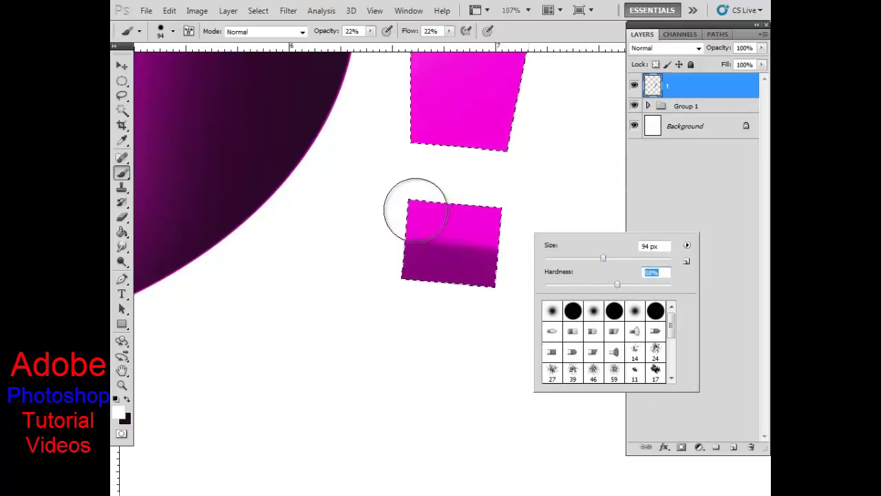
pyautogui.moveTo(415, 210)
pyautogui.mouseDown()
pyautogui.moveTo(496, 213)
pyautogui.moveTo(413, 218)
pyautogui.moveTo(498, 222)
pyautogui.moveTo(482, 208)
pyautogui.moveTo(425, 199)
pyautogui.mouseUp()
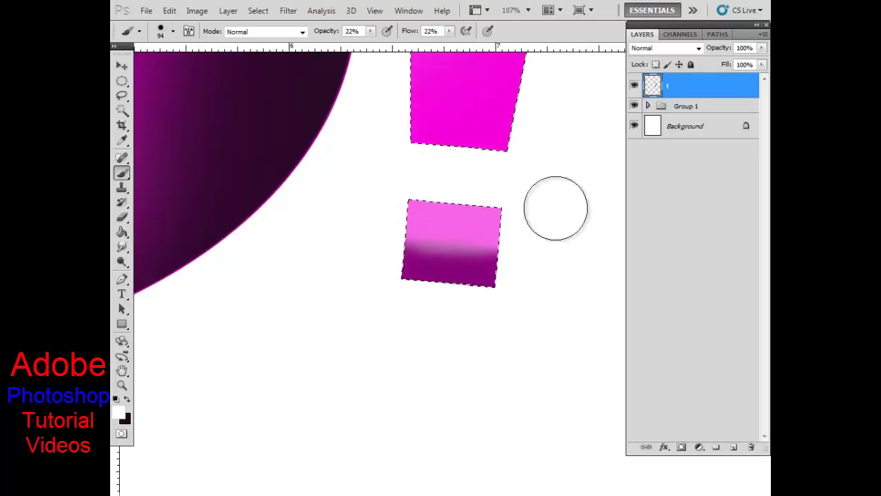
pyautogui.moveTo(519, 212)
pyautogui.mouseDown()
pyautogui.moveTo(482, 276)
pyautogui.moveTo(452, 373)
pyautogui.mouseUp()
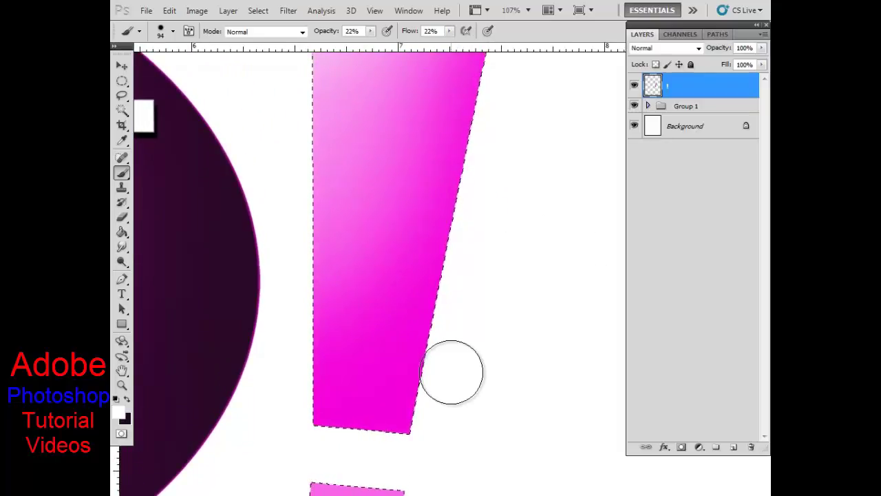
pyautogui.hotkey('ctrl', '-')
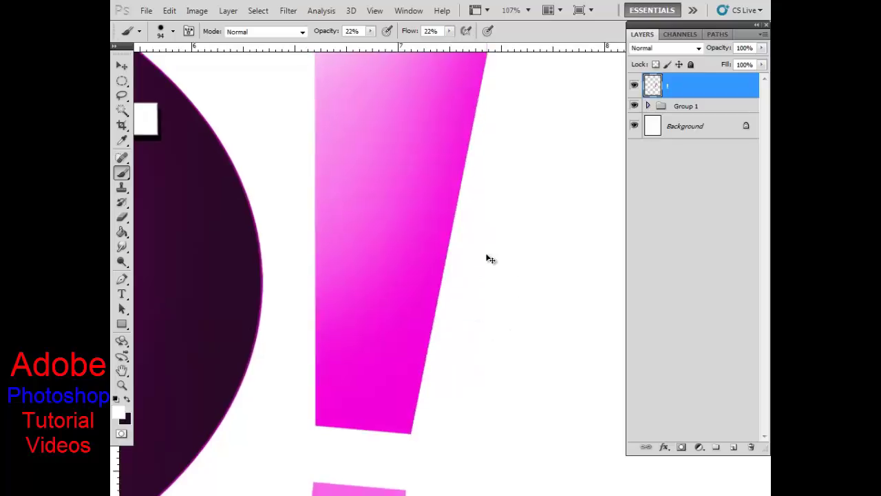
pyautogui.hotkey('ctrl', '-')
pyautogui.hotkey('ctrl', '-')
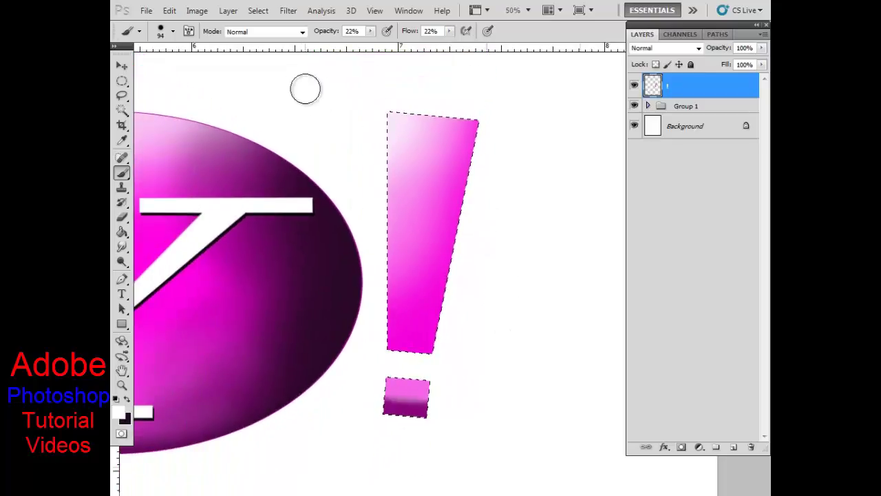
pyautogui.click(122, 81)
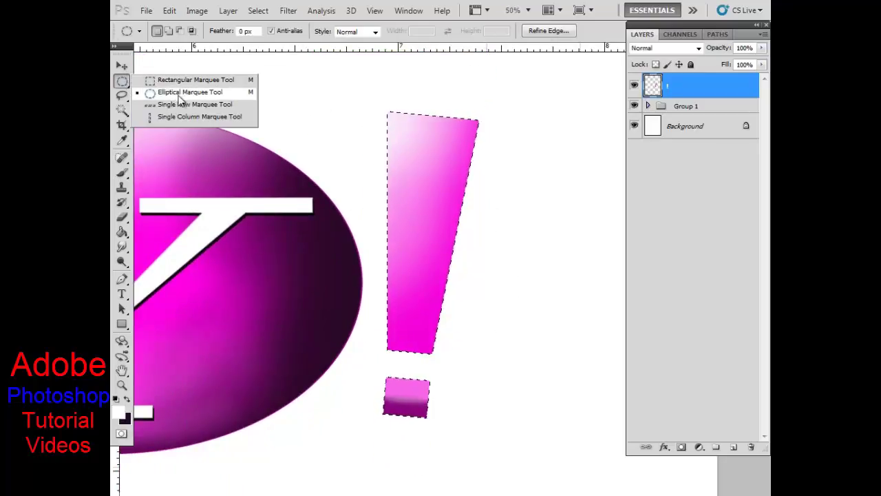
# Intersect the exclamation selection with an ellipse so only the bar's lower part stays, under a curved top
pyautogui.click(186, 92)
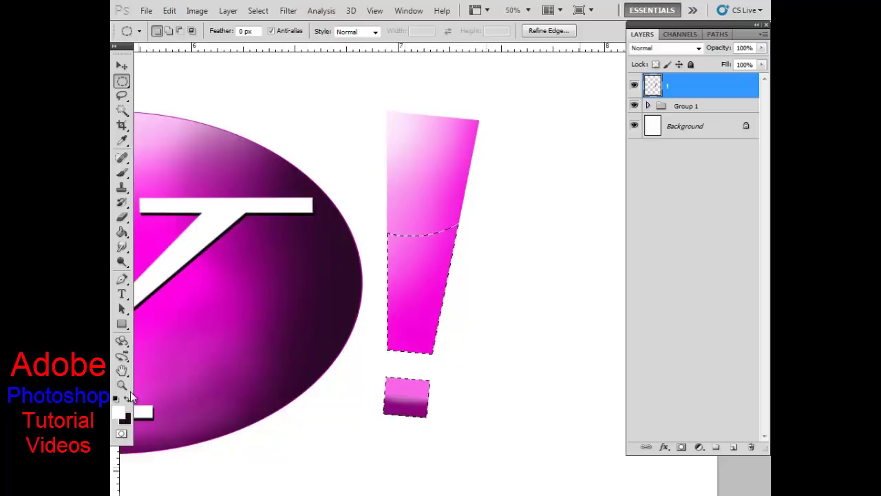
pyautogui.click(119, 412)
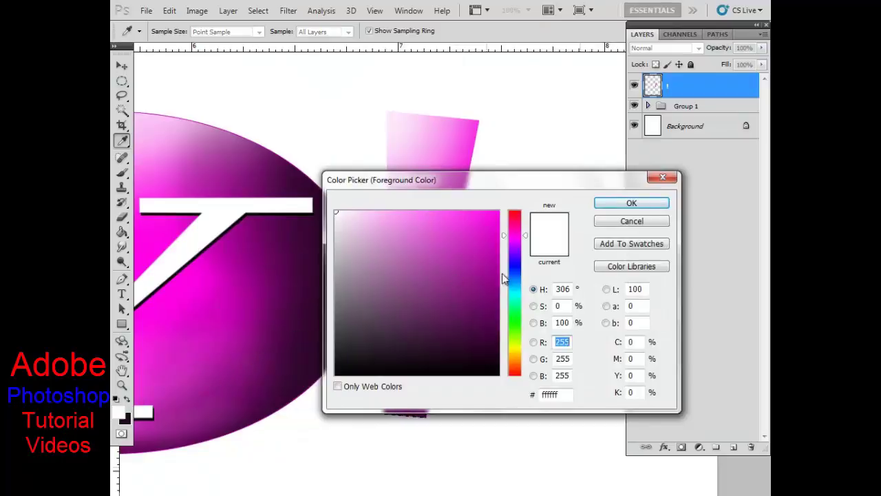
# Sample dark magenta from the ellipse as the paint colour and set a 139 px brush
pyautogui.click(256, 323)
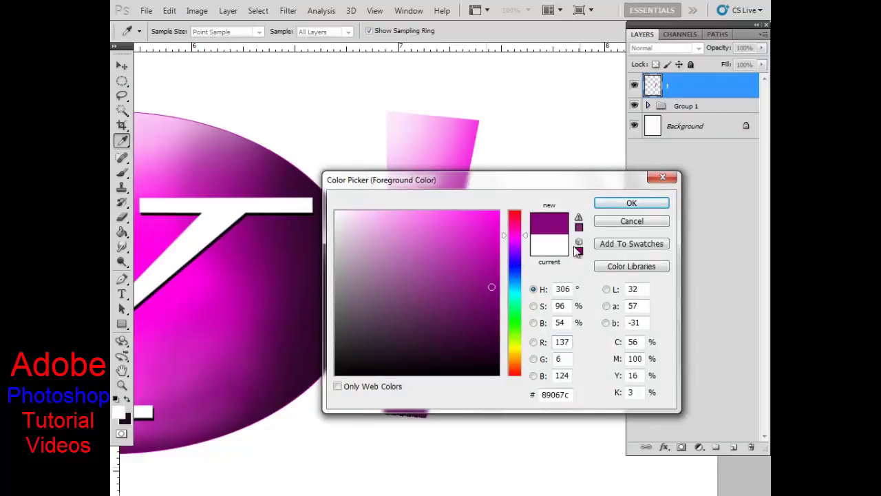
pyautogui.click(632, 203)
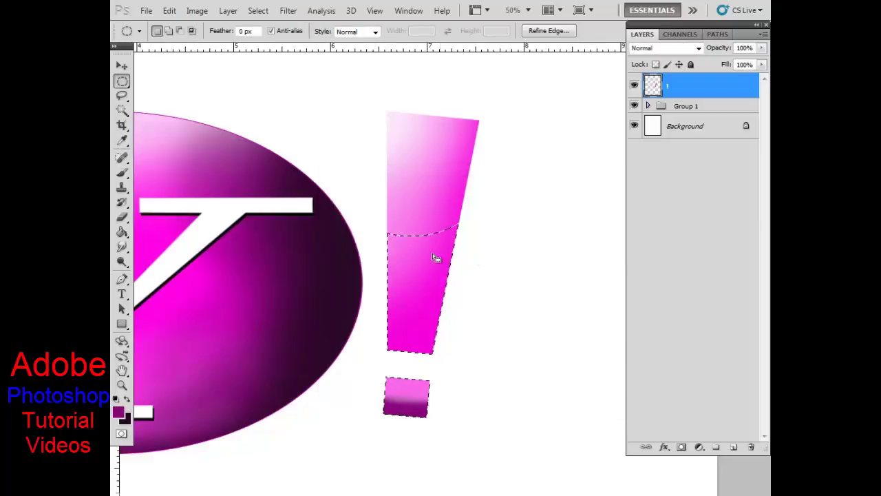
pyautogui.click(122, 173)
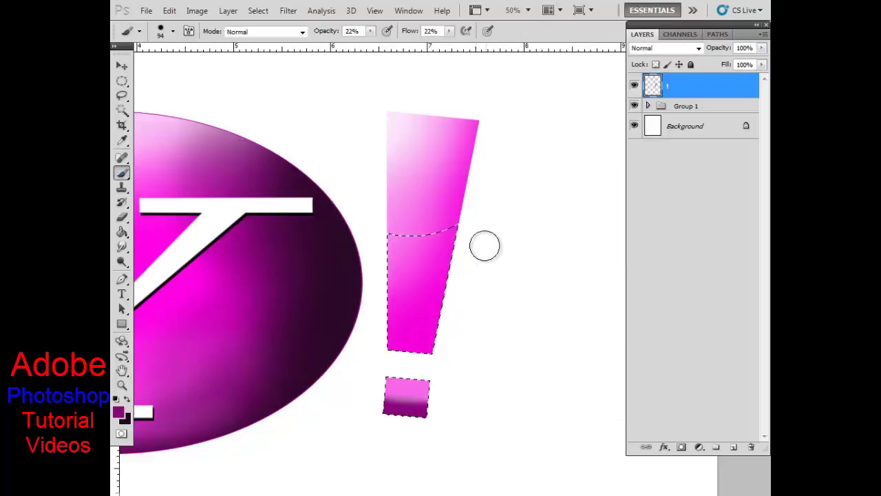
pyautogui.rightClick(456, 335)
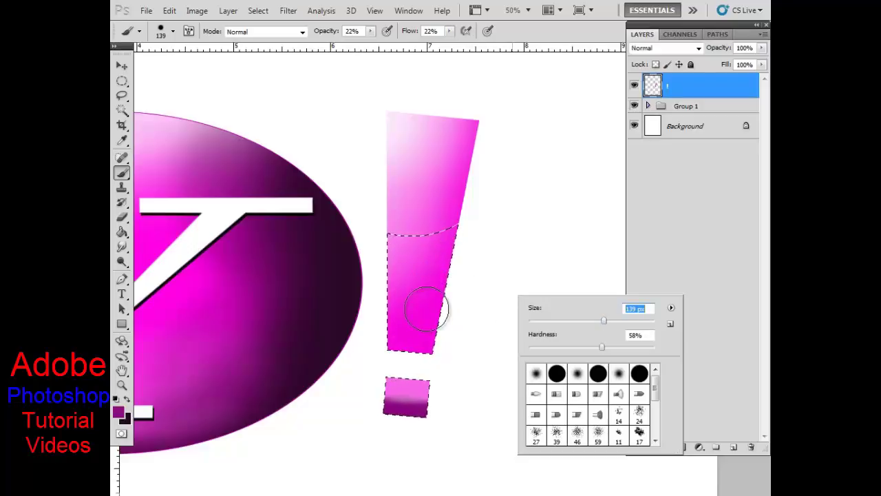
pyautogui.press('Return')
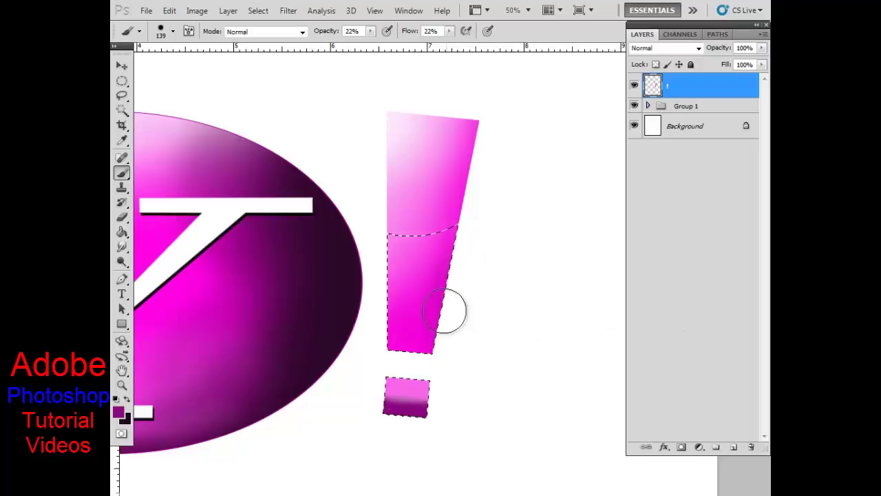
# Paint darker magenta shading along the lower bar's edges, then deselect and fit the document
pyautogui.moveTo(435, 338); pyautogui.dragTo(444, 310)
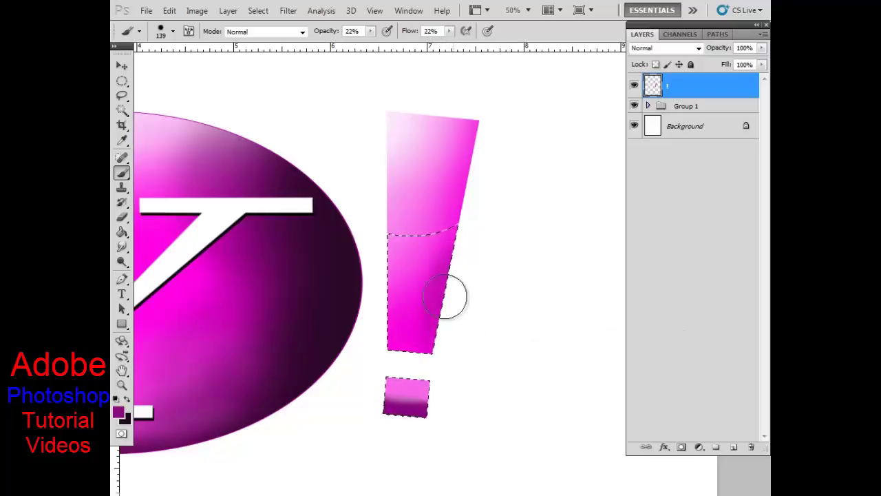
pyautogui.moveTo(454, 286); pyautogui.dragTo(419, 365)
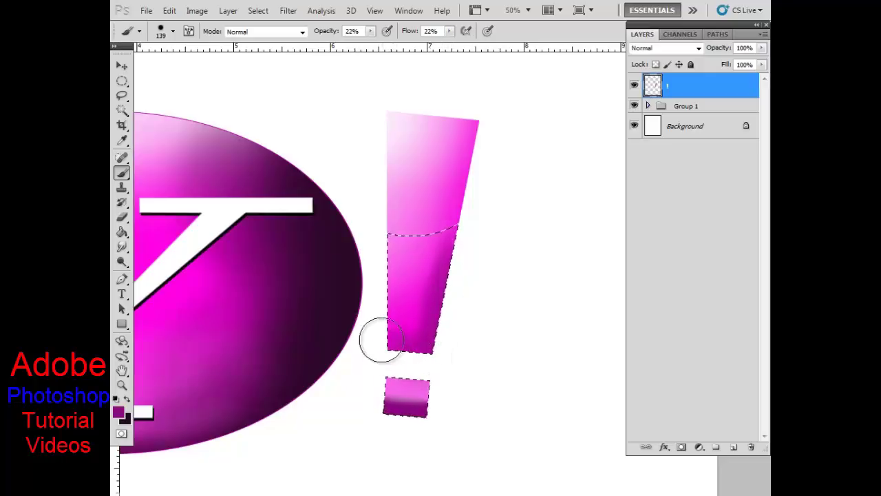
pyautogui.moveTo(377, 338); pyautogui.dragTo(374, 265)
pyautogui.moveTo(393, 347); pyautogui.dragTo(384, 295)
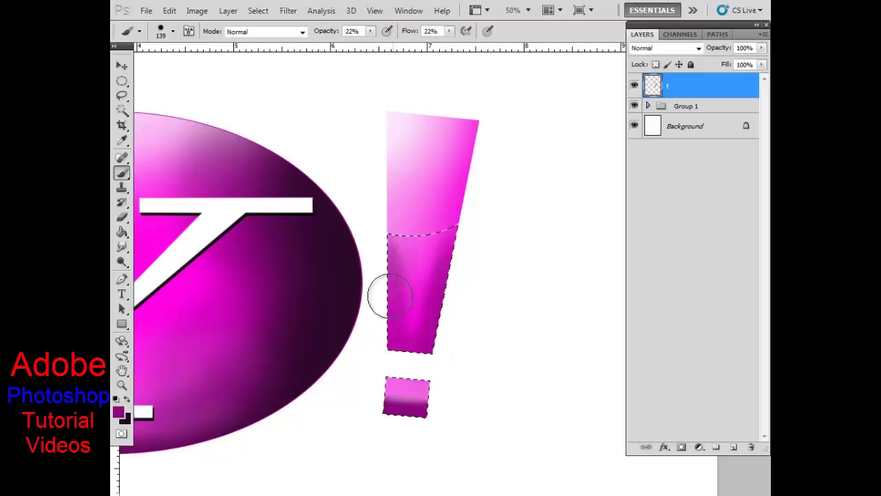
pyautogui.moveTo(451, 359); pyautogui.dragTo(429, 344)
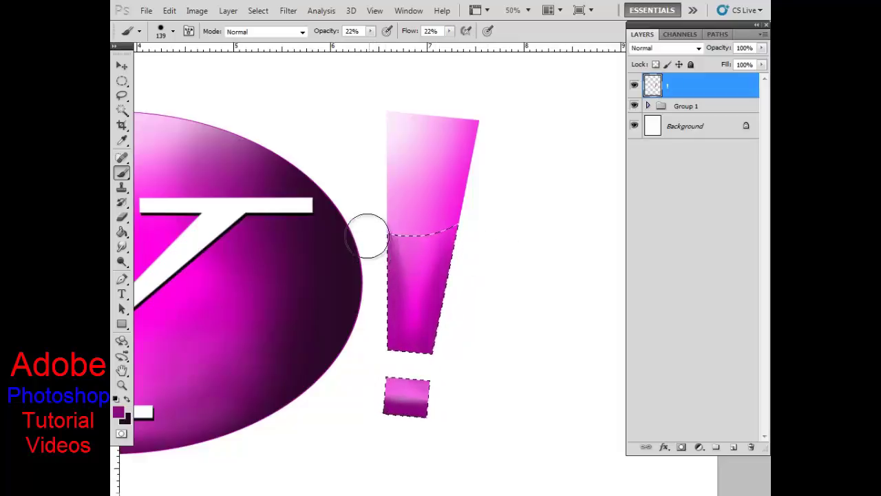
pyautogui.moveTo(365, 234); pyautogui.dragTo(374, 232)
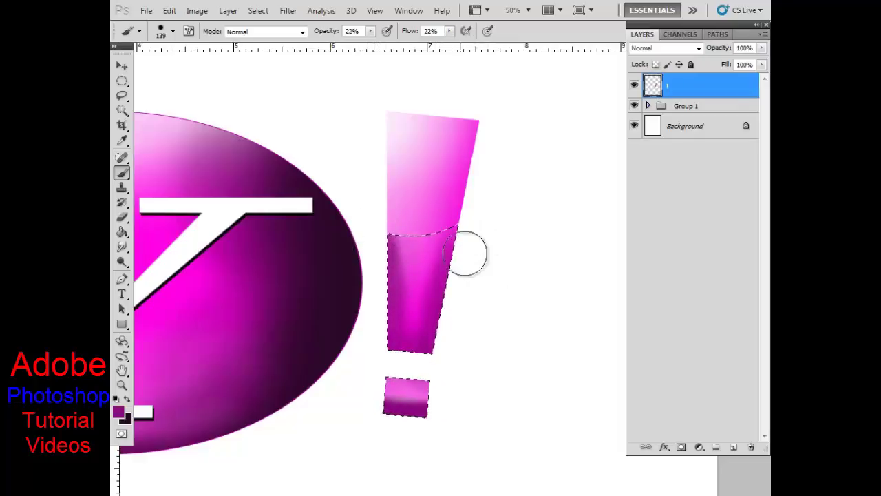
pyautogui.moveTo(466, 249)
pyautogui.mouseDown()
pyautogui.moveTo(466, 240)
pyautogui.moveTo(450, 244)
pyautogui.mouseUp()
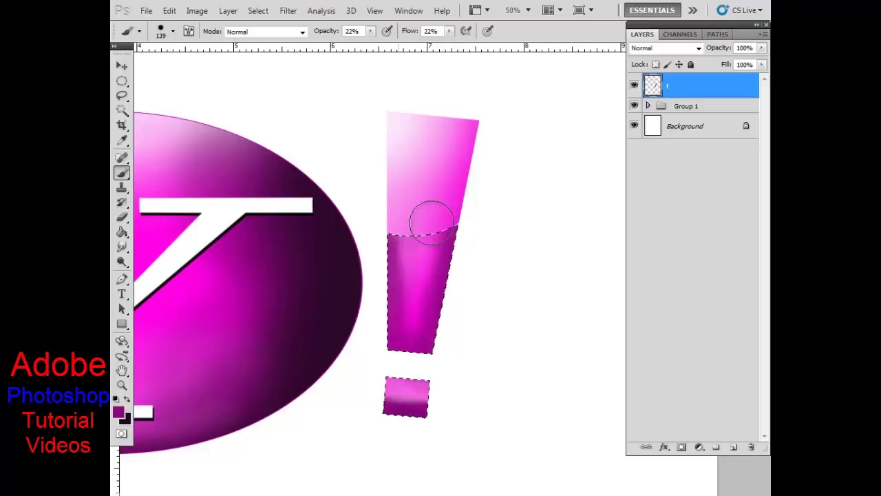
pyautogui.moveTo(445, 232); pyautogui.dragTo(423, 207)
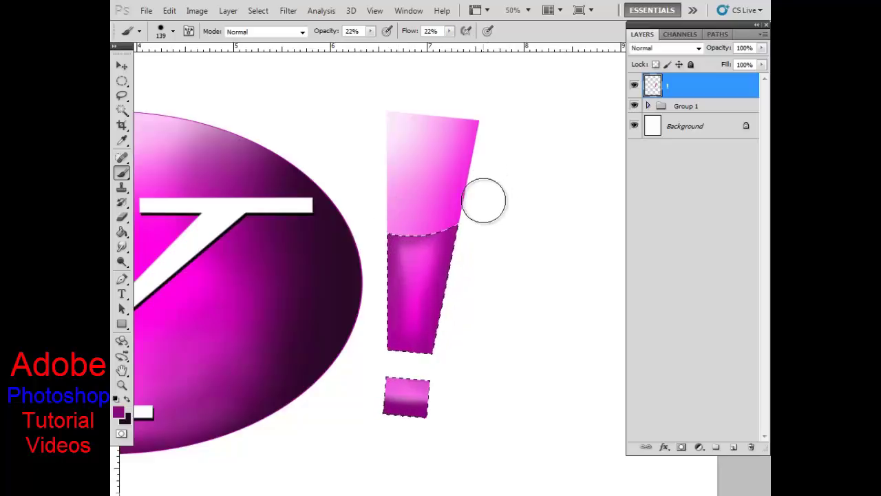
pyautogui.hotkey('ctrl', 'd')
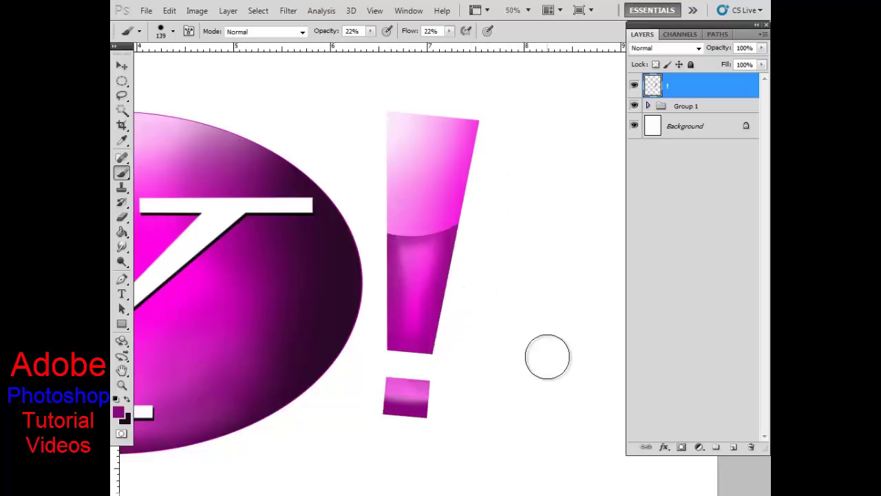
pyautogui.hotkey('ctrl', '0')
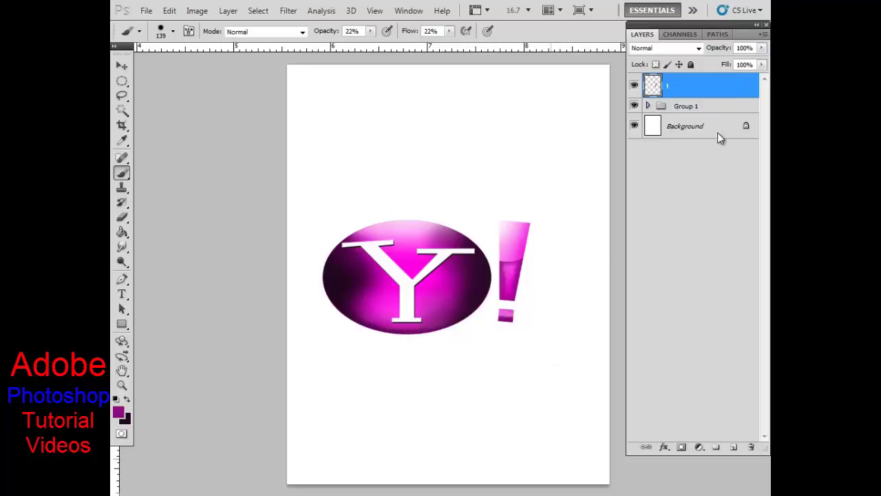
# Add a Drop Shadow with 7 px size, 75% opacity and 5 px distance to the exclamation layer
pyautogui.rightClick(723, 87)
pyautogui.click(719, 100)
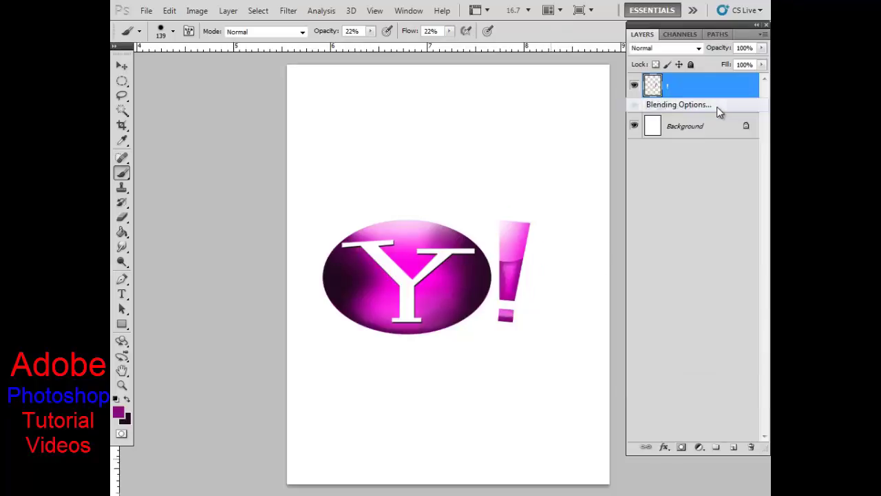
pyautogui.click(399, 126)
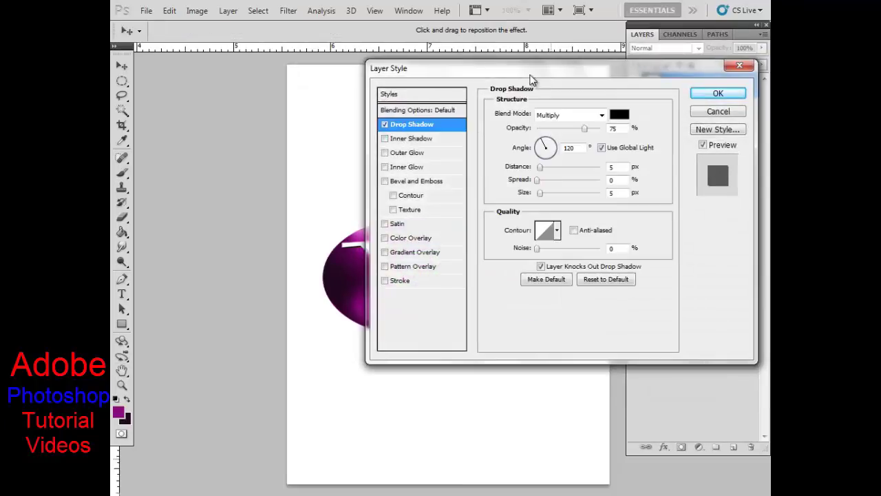
pyautogui.moveTo(532, 77)
pyautogui.mouseDown()
pyautogui.moveTo(239, 104)
pyautogui.moveTo(376, 127)
pyautogui.mouseUp()
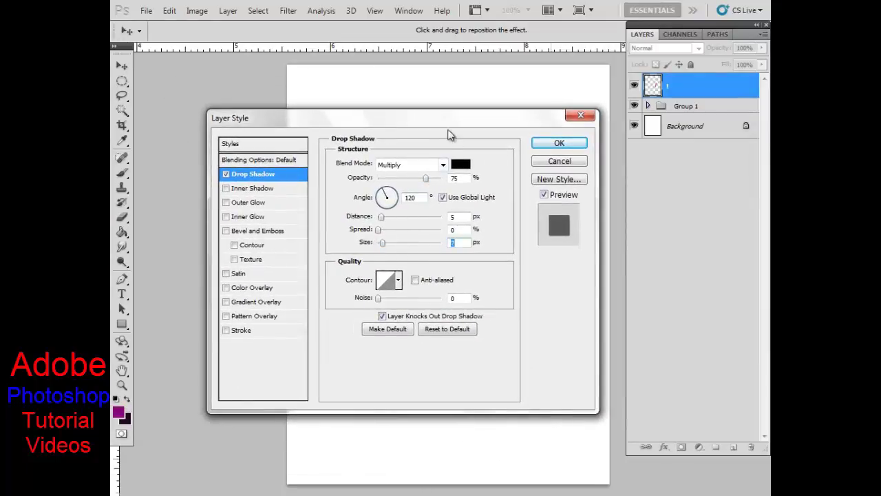
pyautogui.moveTo(451, 121); pyautogui.dragTo(318, 72)
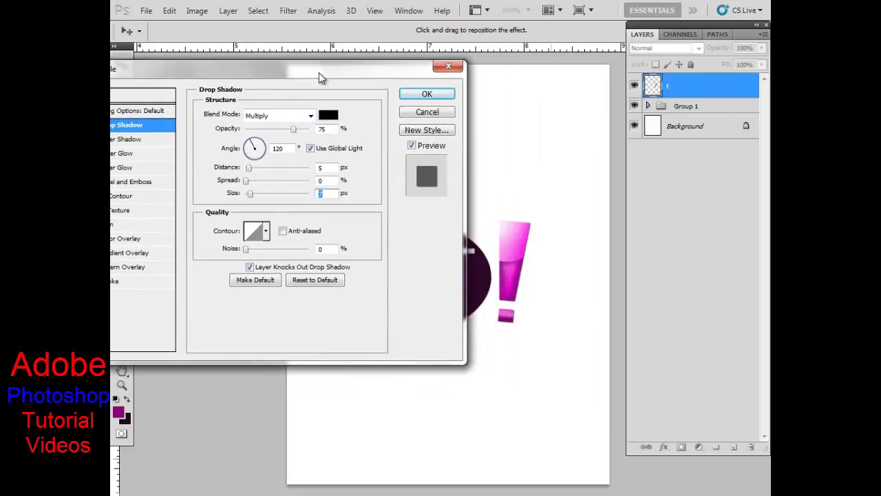
pyautogui.click(425, 94)
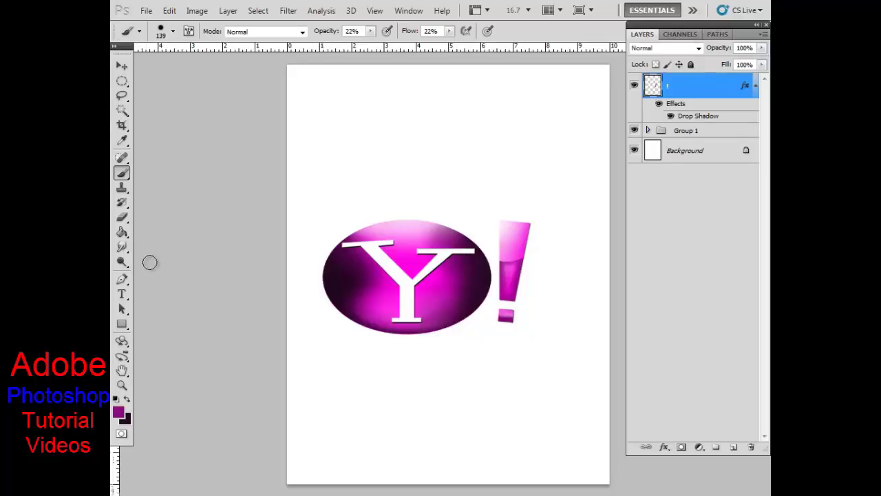
# Draw a circle outline below the exclamation mark with the Ellipse tool
pyautogui.click(122, 327)
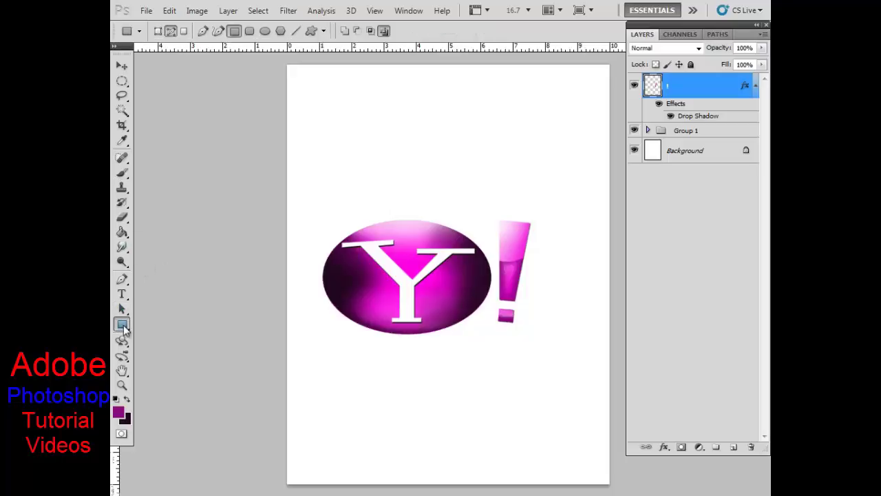
pyautogui.click(265, 31)
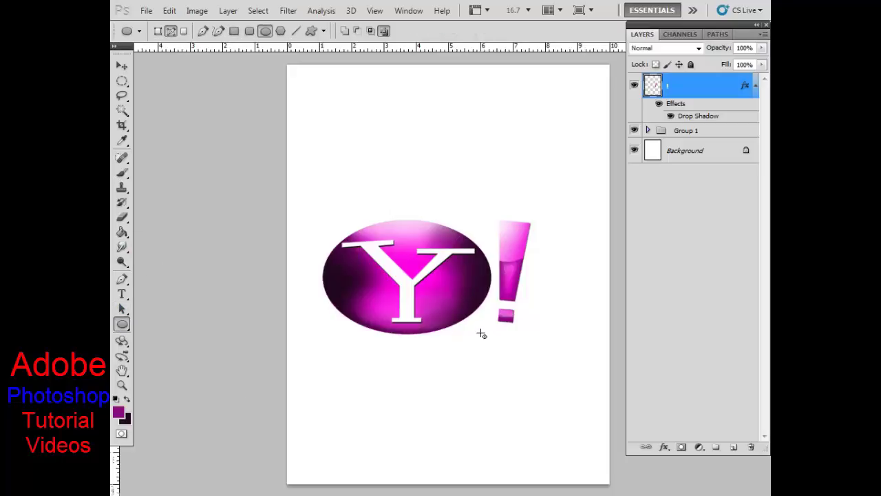
pyautogui.moveTo(481, 334); pyautogui.dragTo(545, 393)
pyautogui.moveTo(545, 392); pyautogui.dragTo(552, 398)
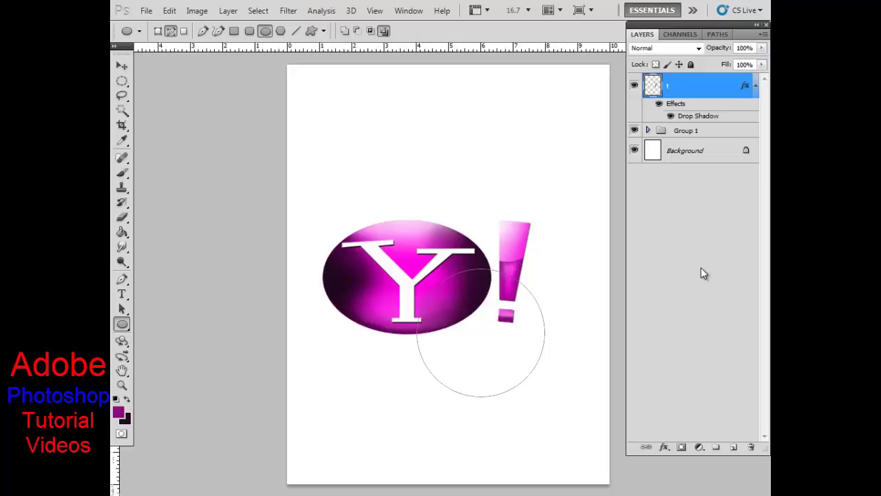
# Move the exclamation layer into Group 1 and add a new layer named Cartoon
pyautogui.click(756, 89)
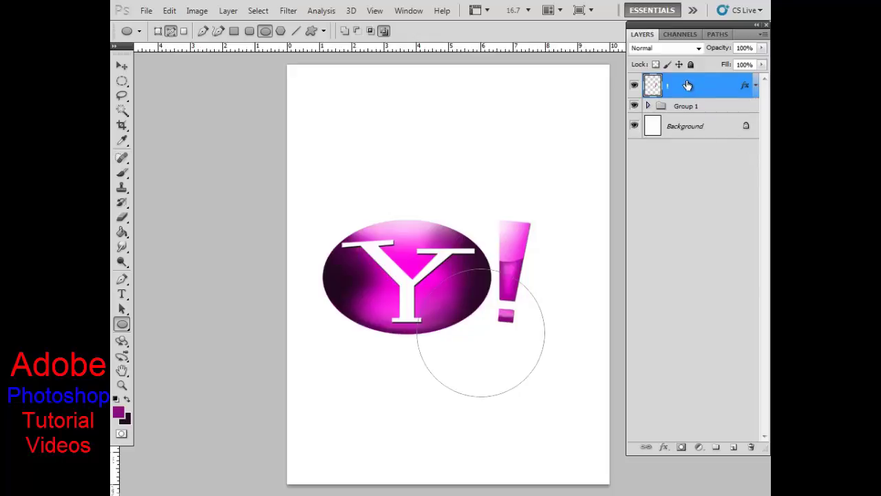
pyautogui.moveTo(687, 84); pyautogui.dragTo(693, 112)
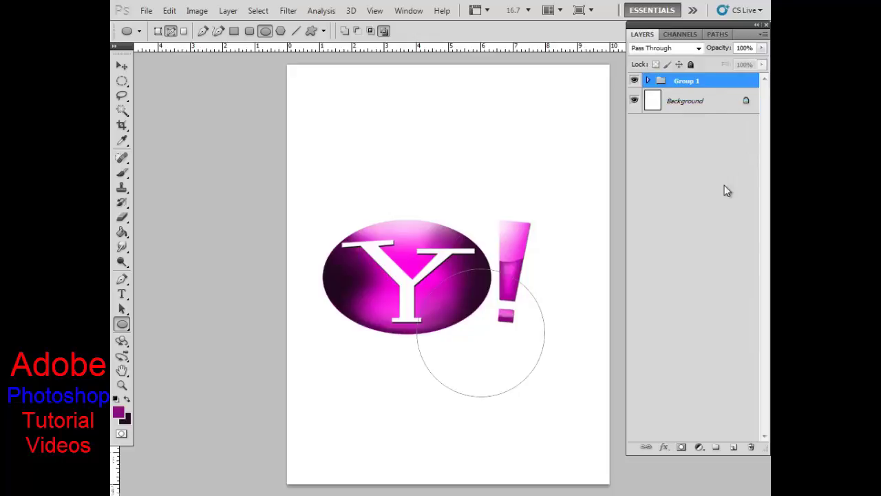
pyautogui.click(732, 448)
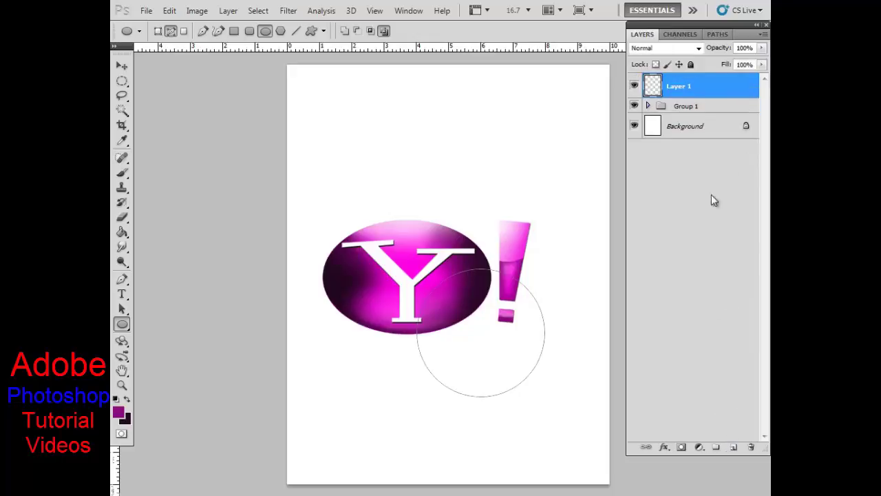
pyautogui.doubleClick(680, 86)
pyautogui.write('Cartoon')
pyautogui.press('Return')
# Fill the Cartoon circle with a top-to-bottom pale-to-orange gradient, Reverse unchecked
pyautogui.click(122, 232)
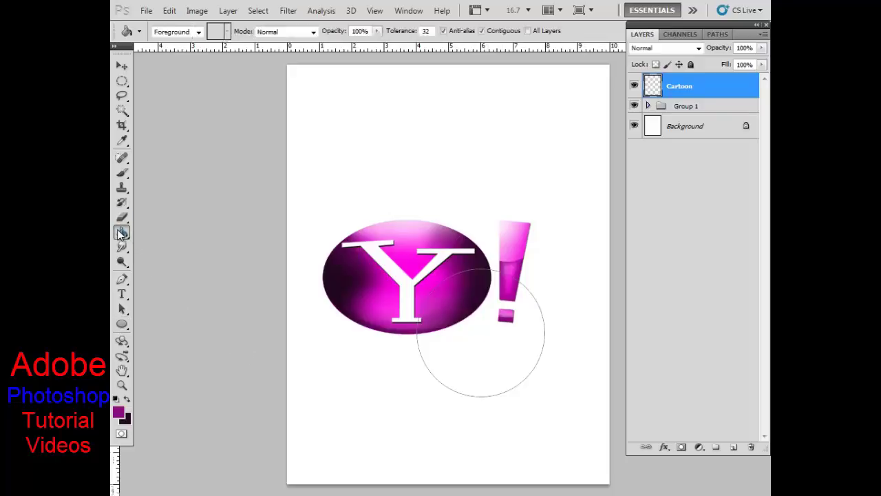
pyautogui.hotkey('shift', 'g')
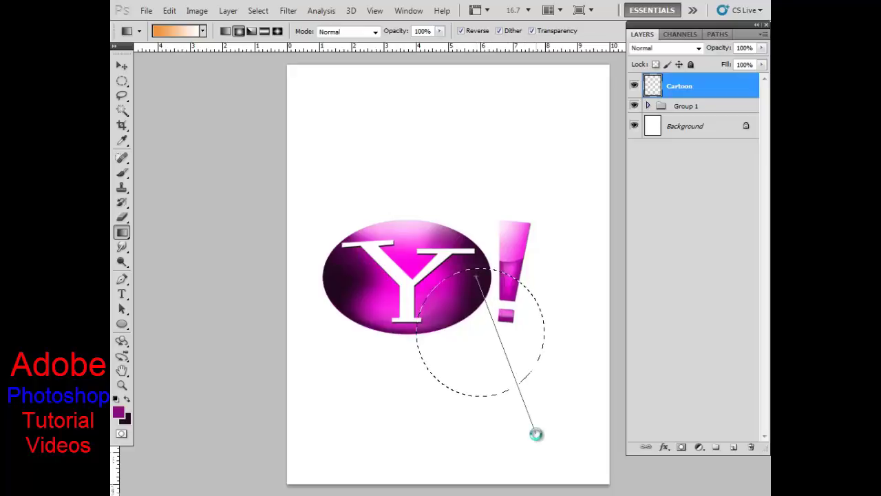
pyautogui.moveTo(495, 356); pyautogui.dragTo(535, 433)
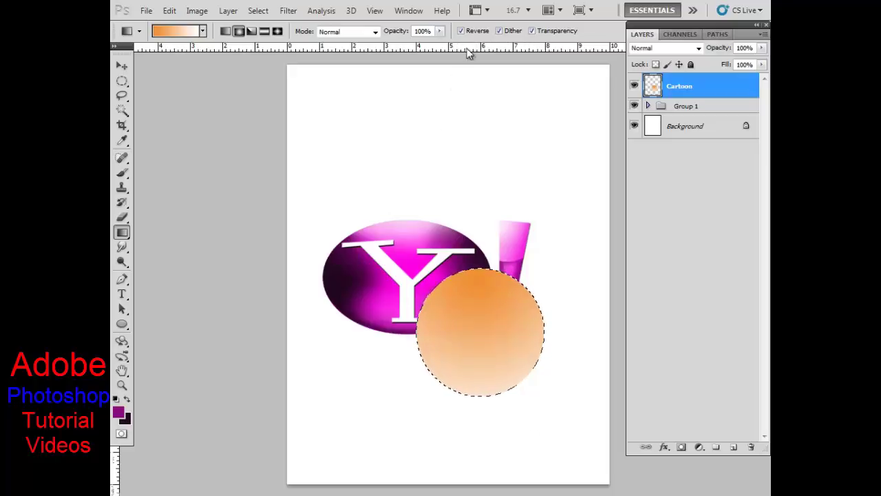
pyautogui.click(470, 33)
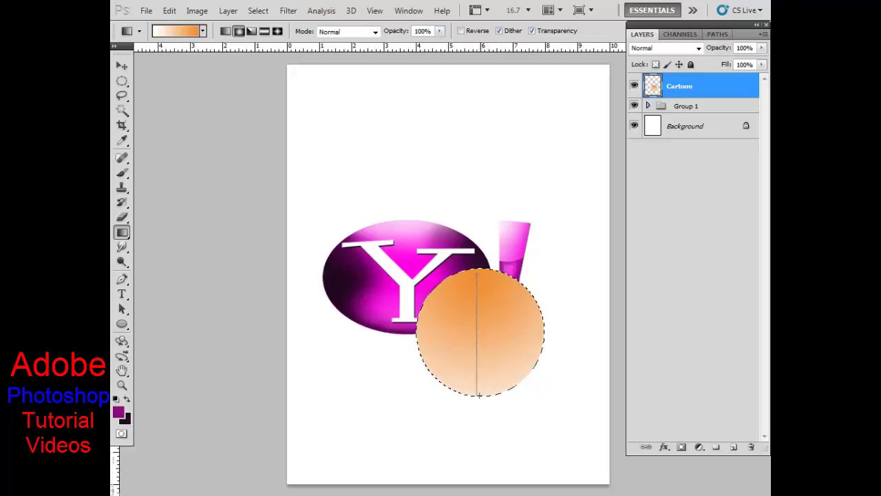
pyautogui.moveTo(484, 393); pyautogui.dragTo(484, 395)
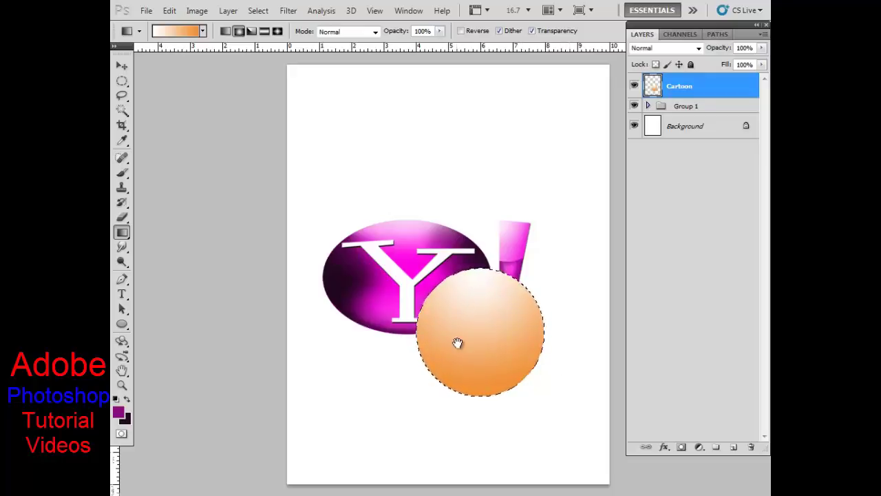
pyautogui.keyDown('ctrl'); pyautogui.click(481, 362); pyautogui.keyUp('ctrl')
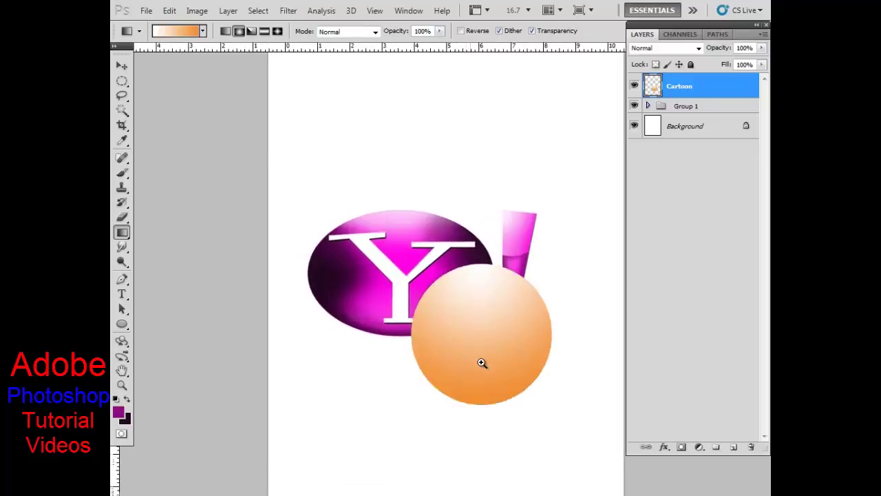
pyautogui.click(521, 403)
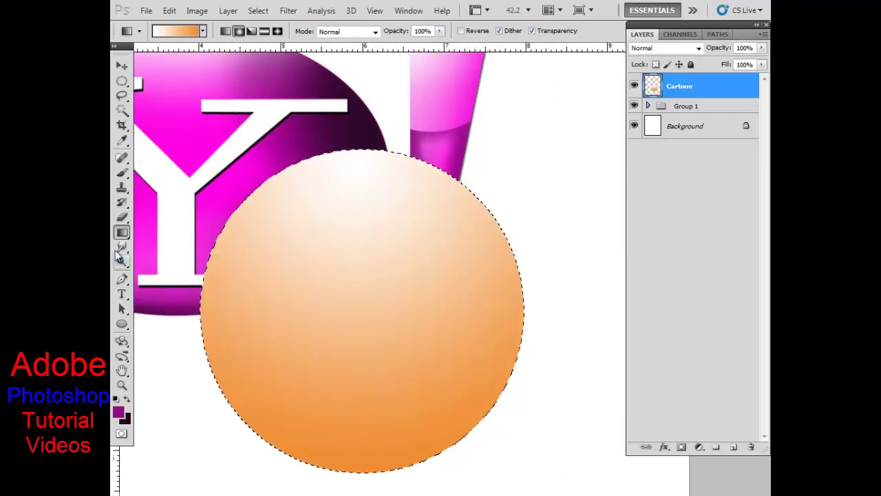
# Sample the circle's orange and darken it slightly as the brush colour
pyautogui.click(122, 173)
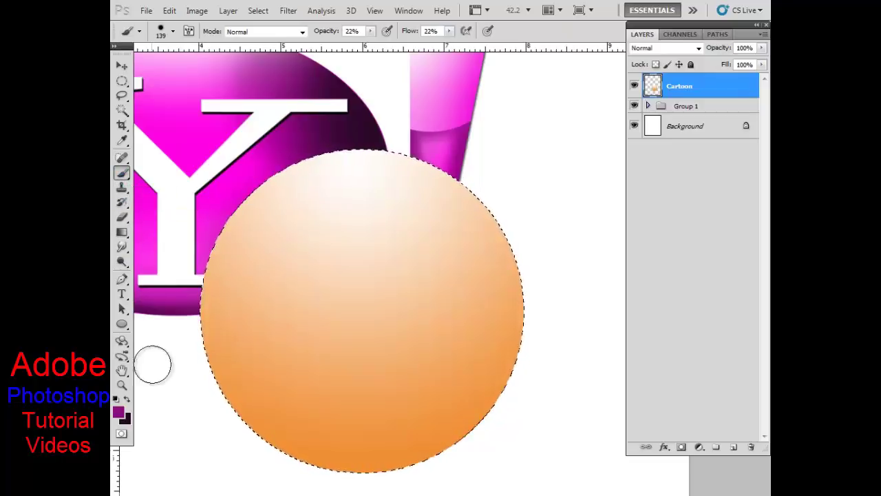
pyautogui.click(118, 412)
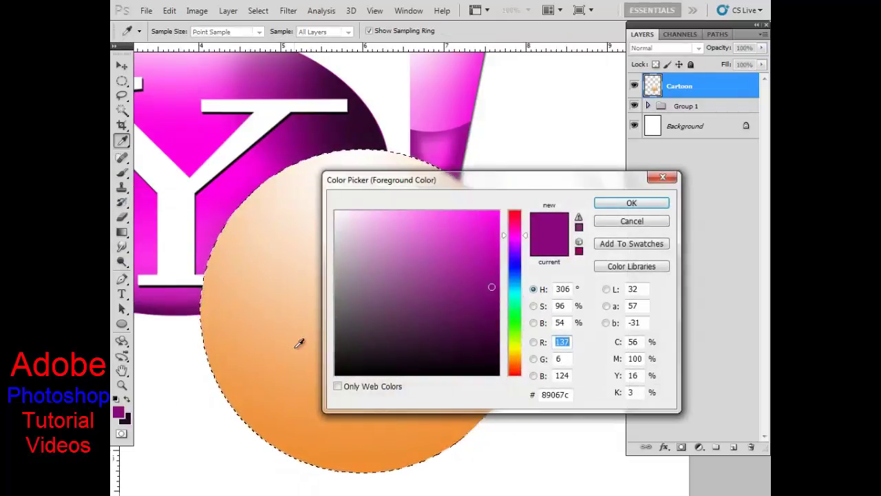
pyautogui.click(286, 419)
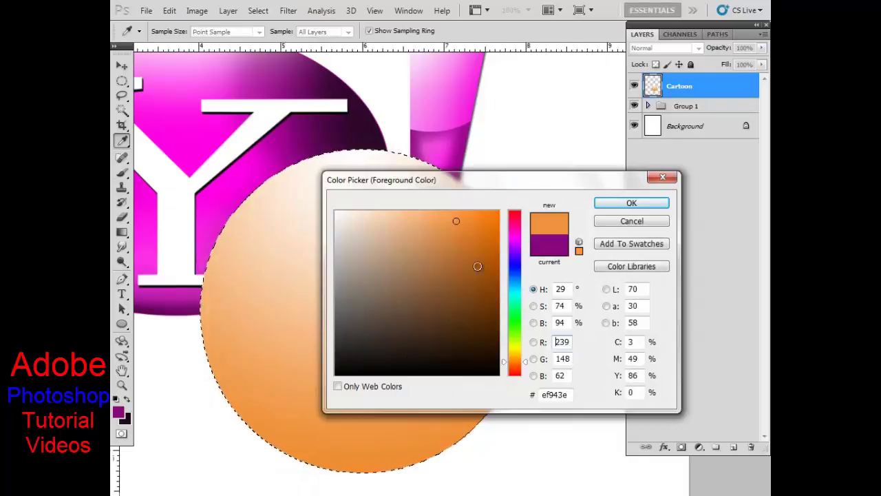
pyautogui.moveTo(458, 222); pyautogui.dragTo(494, 263)
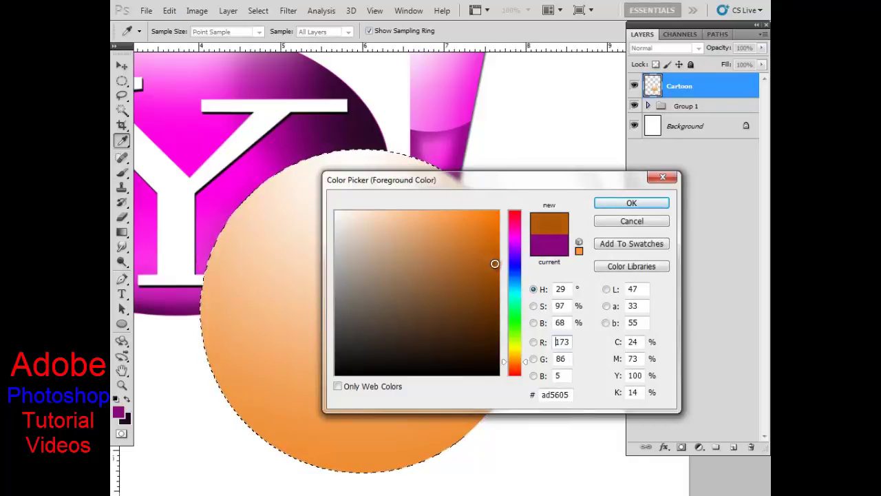
pyautogui.moveTo(494, 264); pyautogui.dragTo(497, 271)
pyautogui.click(631, 203)
pyautogui.press('b')
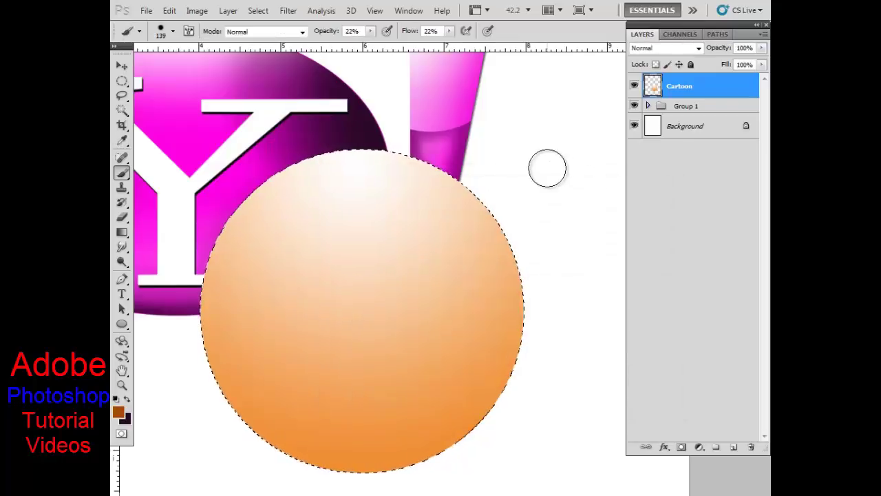
# Set a 339 px soft brush and shade the circle's right and left edges
pyautogui.rightClick(549, 234)
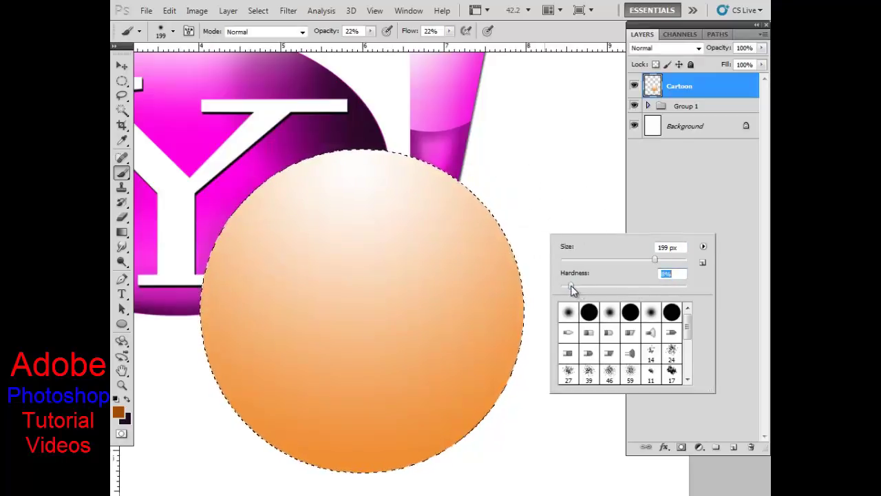
pyautogui.hotkey('shift', 'Tab')
pyautogui.write('339')
pyautogui.press('Return')
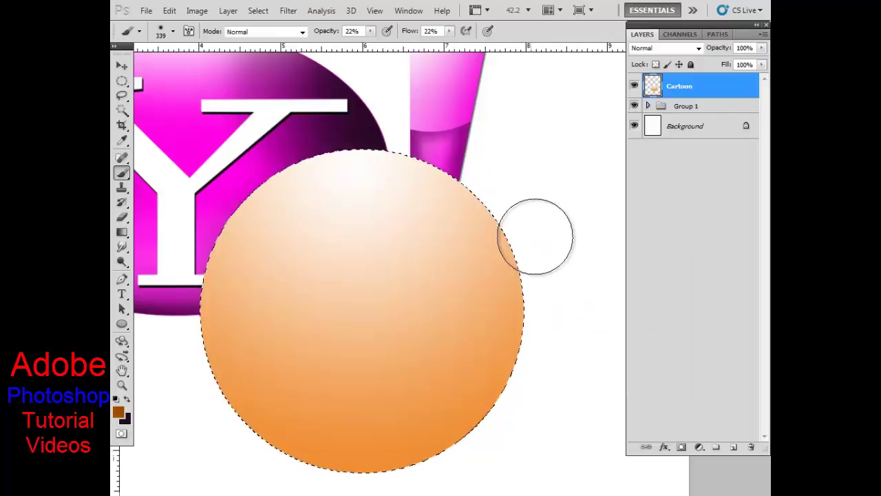
pyautogui.moveTo(517, 355); pyautogui.dragTo(506, 205)
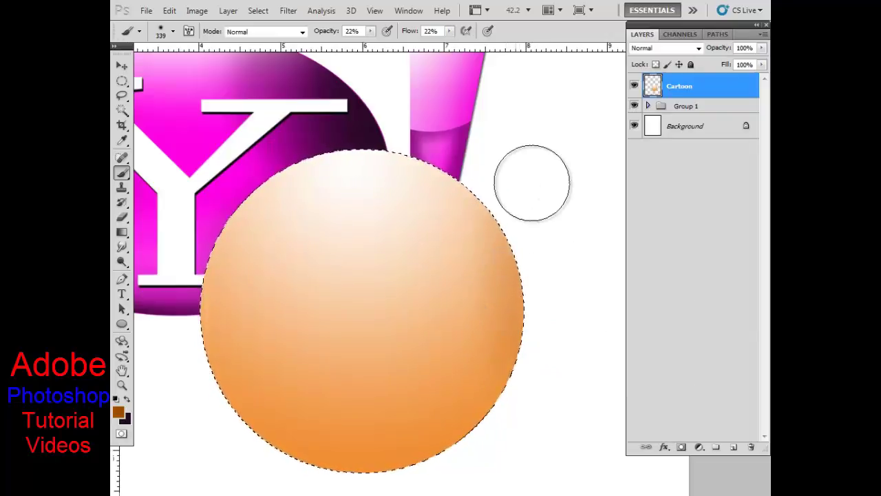
pyautogui.moveTo(532, 183)
pyautogui.mouseDown()
pyautogui.moveTo(503, 361)
pyautogui.moveTo(516, 216)
pyautogui.moveTo(515, 408)
pyautogui.moveTo(528, 266)
pyautogui.moveTo(505, 317)
pyautogui.moveTo(517, 422)
pyautogui.moveTo(517, 227)
pyautogui.moveTo(503, 314)
pyautogui.moveTo(508, 423)
pyautogui.moveTo(516, 307)
pyautogui.moveTo(459, 478)
pyautogui.mouseUp()
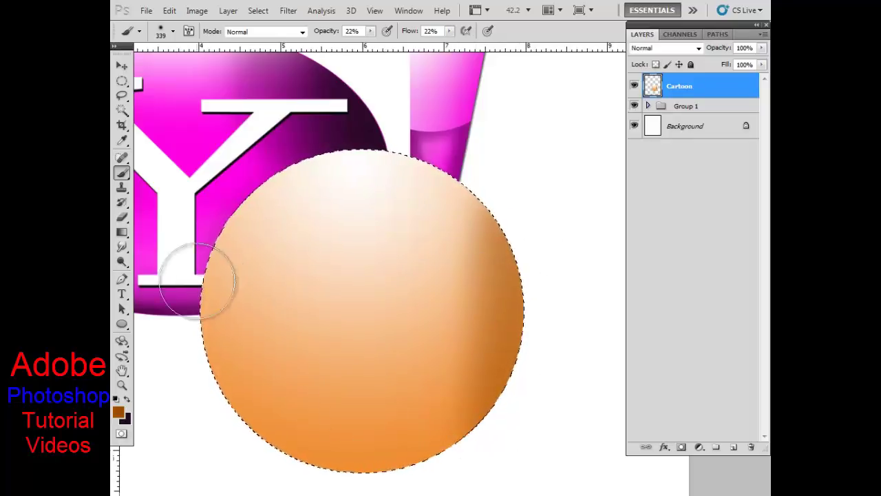
pyautogui.moveTo(197, 281)
pyautogui.mouseDown()
pyautogui.moveTo(203, 346)
pyautogui.moveTo(197, 236)
pyautogui.moveTo(202, 393)
pyautogui.moveTo(204, 217)
pyautogui.moveTo(206, 434)
pyautogui.mouseUp()
pyautogui.moveTo(206, 434)
pyautogui.mouseDown()
pyautogui.moveTo(227, 245)
pyautogui.moveTo(208, 391)
pyautogui.mouseUp()
pyautogui.moveTo(207, 391); pyautogui.dragTo(208, 216)
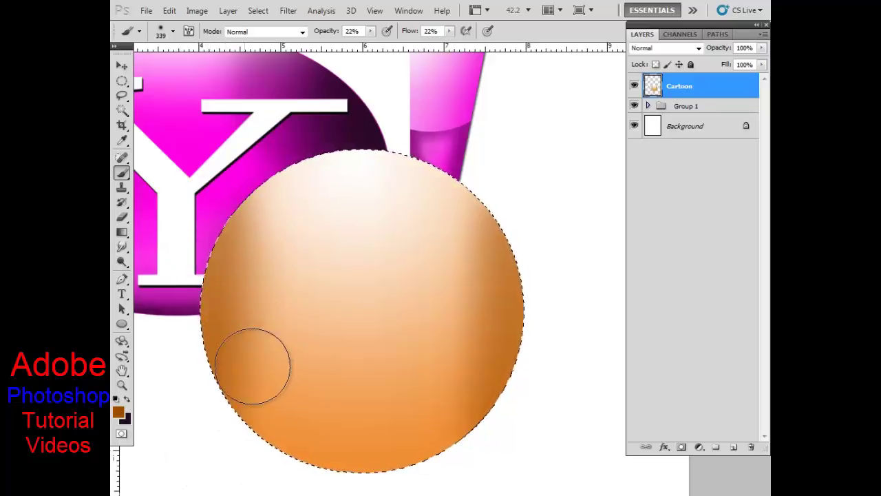
# Pick a darker brown and shade the sphere's lower edge
pyautogui.click(119, 414)
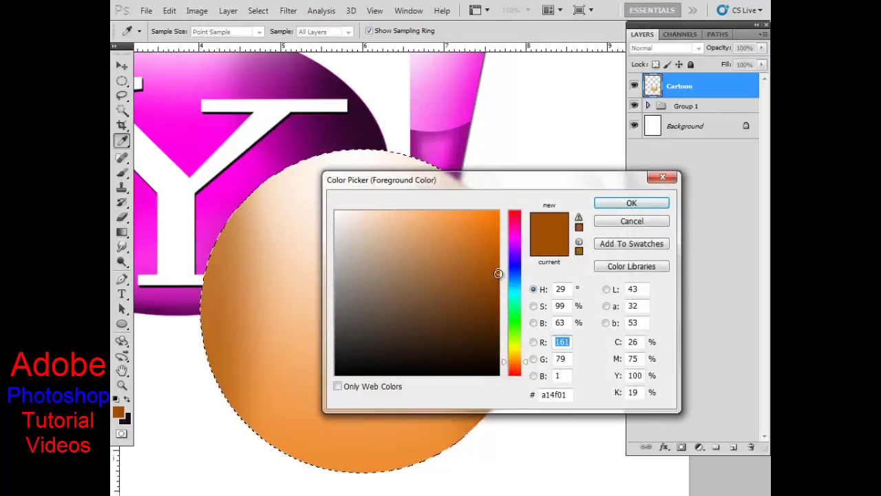
pyautogui.moveTo(496, 275); pyautogui.dragTo(497, 316)
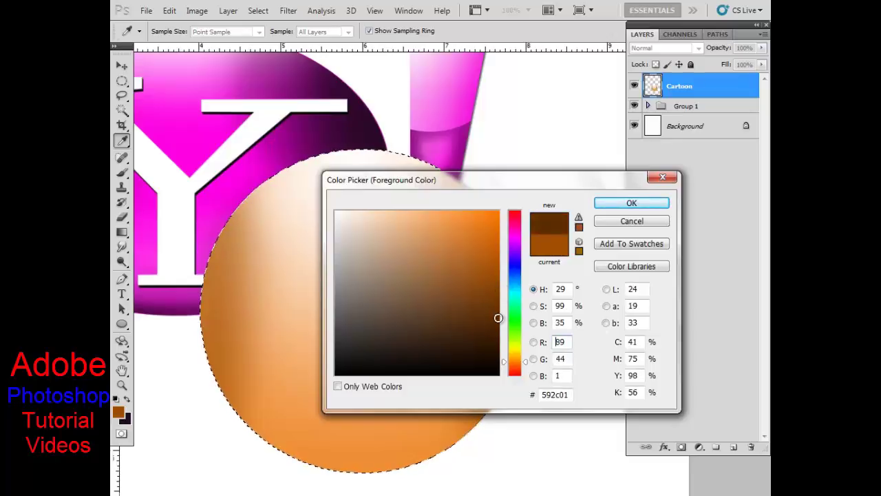
pyautogui.click(628, 203)
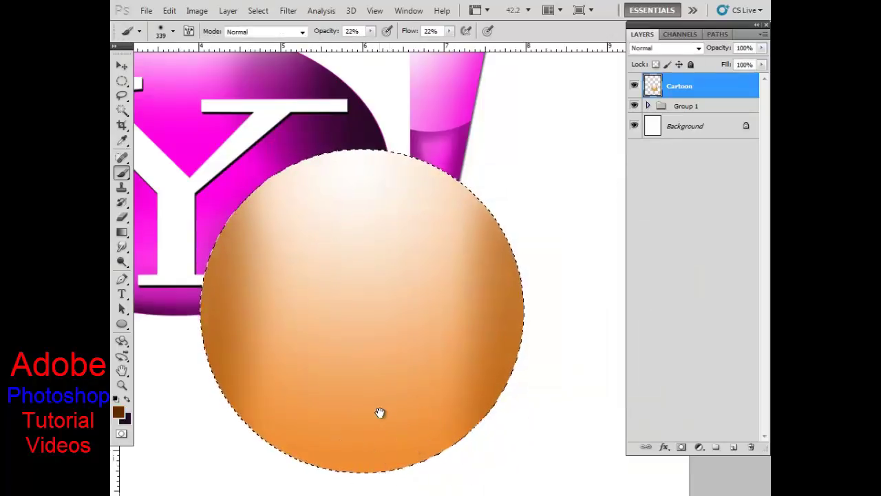
pyautogui.moveTo(379, 413); pyautogui.dragTo(411, 340)
pyautogui.moveTo(525, 368)
pyautogui.mouseDown()
pyautogui.moveTo(424, 393)
pyautogui.moveTo(472, 378)
pyautogui.moveTo(496, 354)
pyautogui.moveTo(371, 402)
pyautogui.moveTo(268, 342)
pyautogui.moveTo(277, 315)
pyautogui.moveTo(311, 386)
pyautogui.moveTo(285, 360)
pyautogui.moveTo(503, 354)
pyautogui.moveTo(456, 331)
pyautogui.moveTo(413, 354)
pyautogui.moveTo(422, 391)
pyautogui.moveTo(476, 337)
pyautogui.moveTo(327, 313)
pyautogui.moveTo(305, 269)
pyautogui.moveTo(466, 403)
pyautogui.moveTo(494, 387)
pyautogui.moveTo(454, 408)
pyautogui.moveTo(505, 381)
pyautogui.moveTo(427, 426)
pyautogui.moveTo(530, 374)
pyautogui.moveTo(354, 424)
pyautogui.moveTo(413, 417)
pyautogui.moveTo(310, 397)
pyautogui.moveTo(301, 384)
pyautogui.moveTo(329, 407)
pyautogui.moveTo(299, 371)
pyautogui.moveTo(356, 409)
pyautogui.moveTo(450, 425)
pyautogui.moveTo(464, 397)
pyautogui.moveTo(444, 413)
pyautogui.moveTo(391, 422)
pyautogui.moveTo(294, 397)
pyautogui.moveTo(291, 388)
pyautogui.moveTo(310, 407)
pyautogui.moveTo(531, 346)
pyautogui.moveTo(496, 388)
pyautogui.moveTo(548, 321)
pyautogui.moveTo(424, 411)
pyautogui.mouseUp()
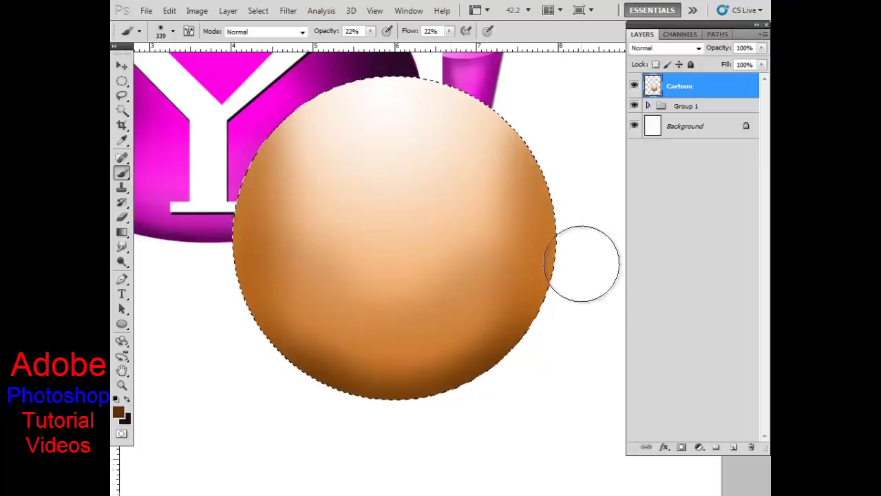
# Clear the circle selection and add a new layer named Eye Cartoon
pyautogui.hotkey('ctrl', 'd')
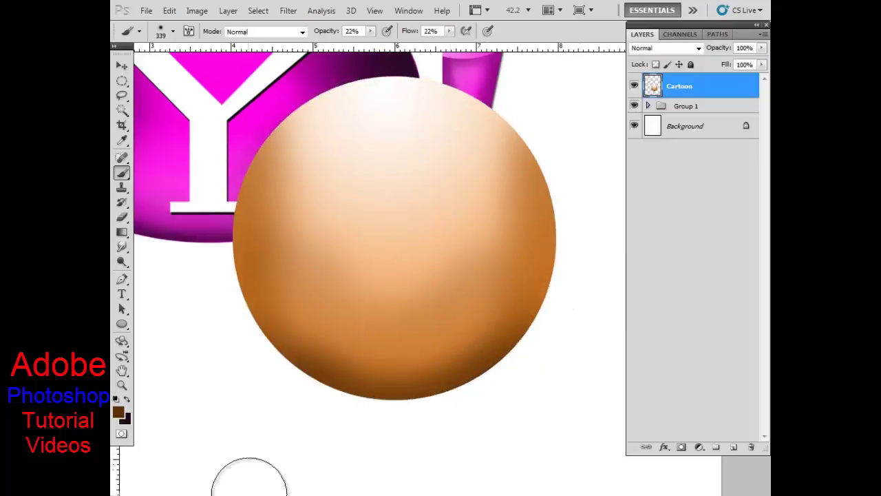
pyautogui.click(733, 447)
pyautogui.doubleClick(686, 90)
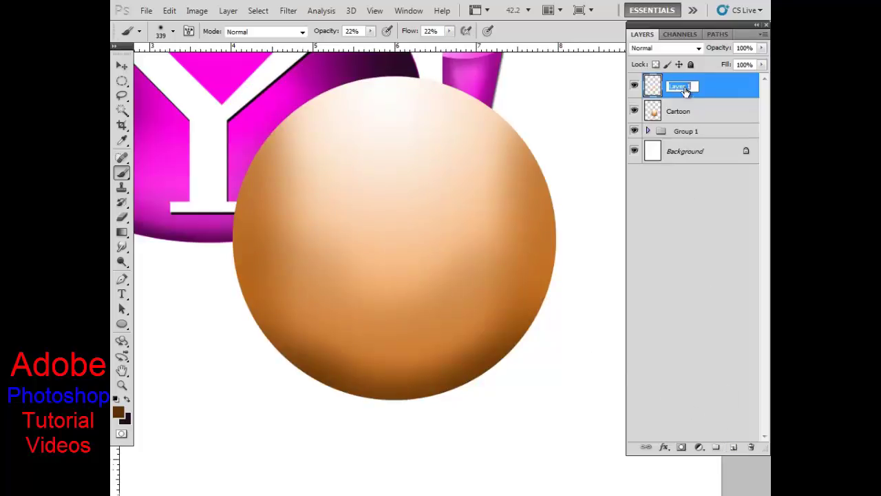
pyautogui.write('Eye ')
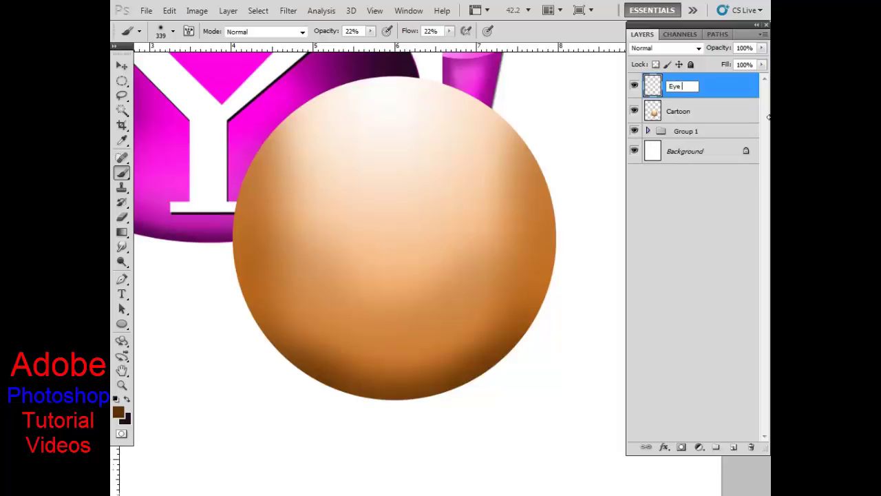
pyautogui.write('Cartoon')
pyautogui.press('Return')
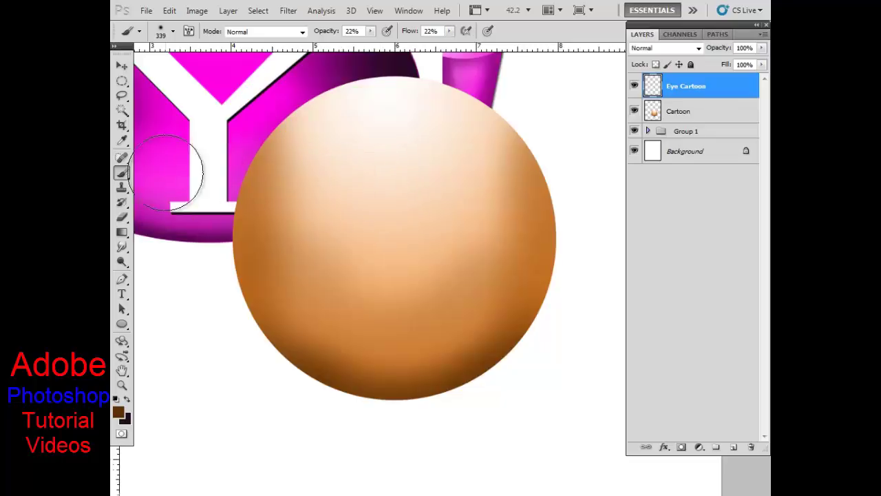
# Set the brush to 100% hardness with black as the foreground colour
pyautogui.rightClick(397, 202)
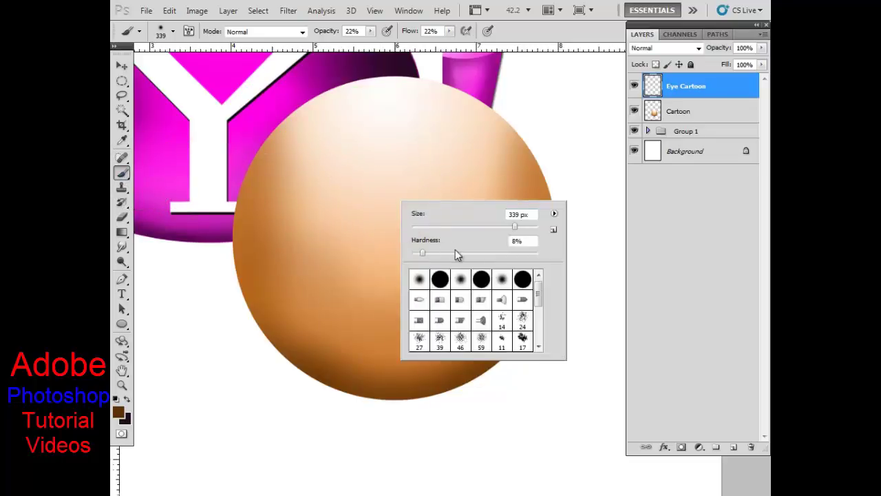
pyautogui.moveTo(455, 252); pyautogui.dragTo(545, 253)
pyautogui.moveTo(515, 226); pyautogui.dragTo(493, 231)
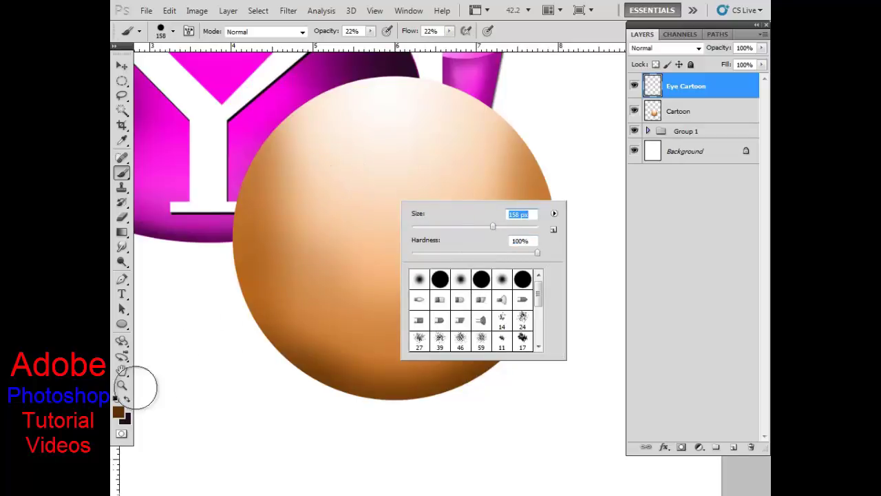
pyautogui.click(119, 412)
pyautogui.click(362, 326)
pyautogui.click(343, 369)
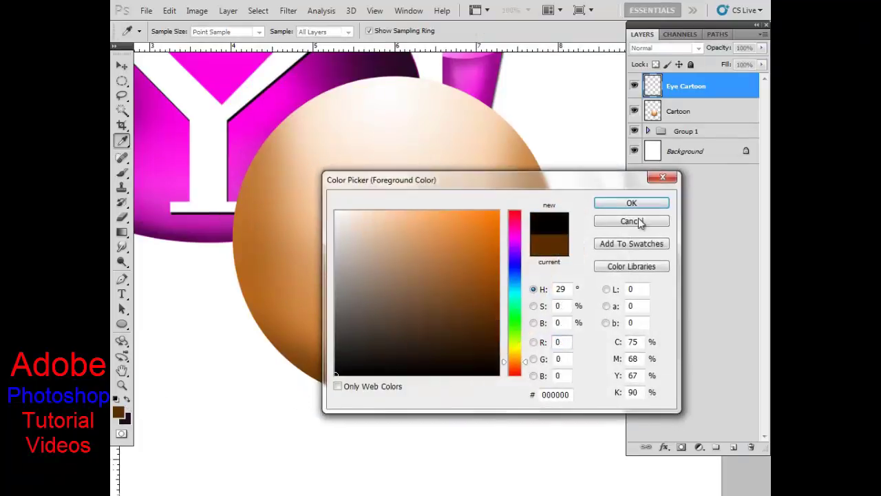
pyautogui.click(639, 204)
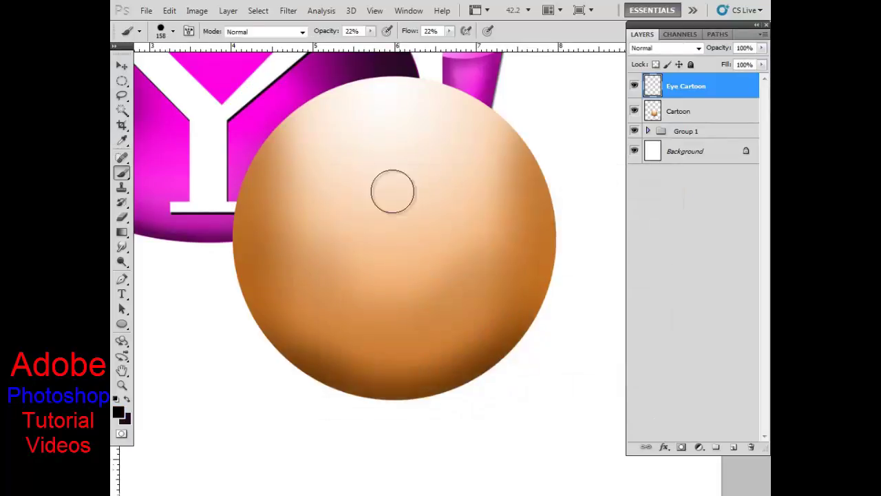
# At 100% brush opacity, paint left and right black eyes on the face's upper part
pyautogui.click(329, 173)
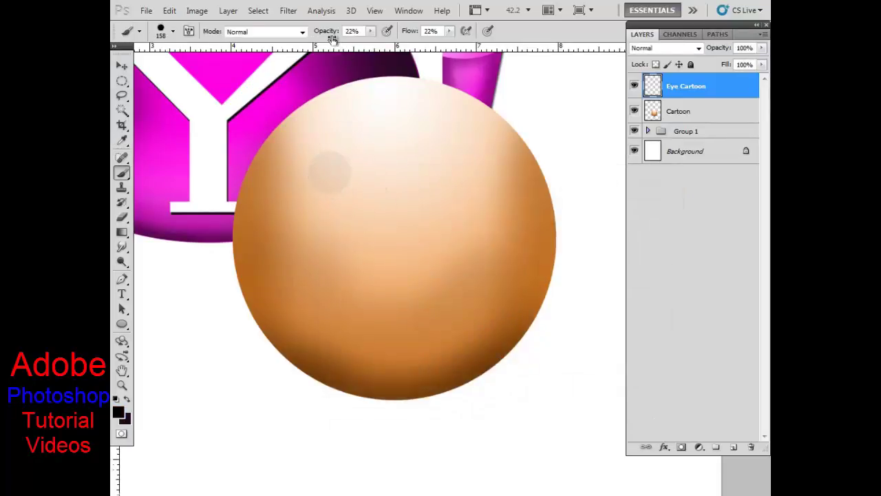
pyautogui.hotkey('ctrl', 'z')
pyautogui.moveTo(326, 34); pyautogui.dragTo(481, 34)
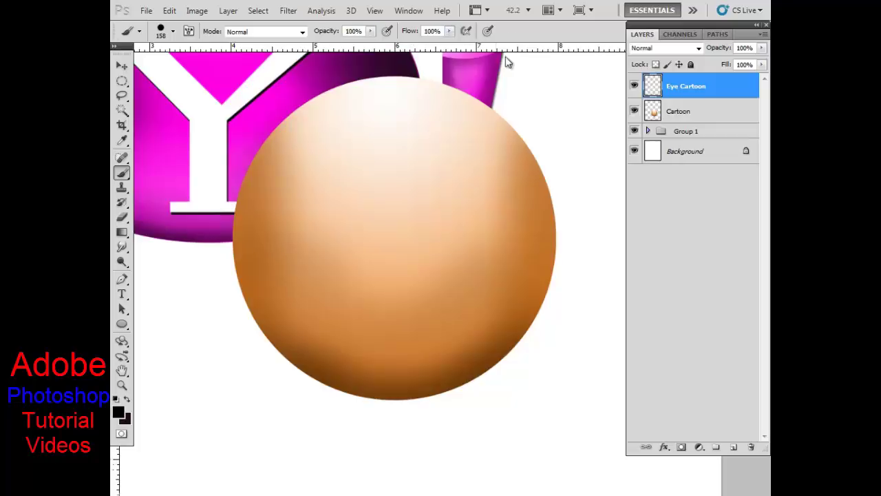
pyautogui.click(336, 175)
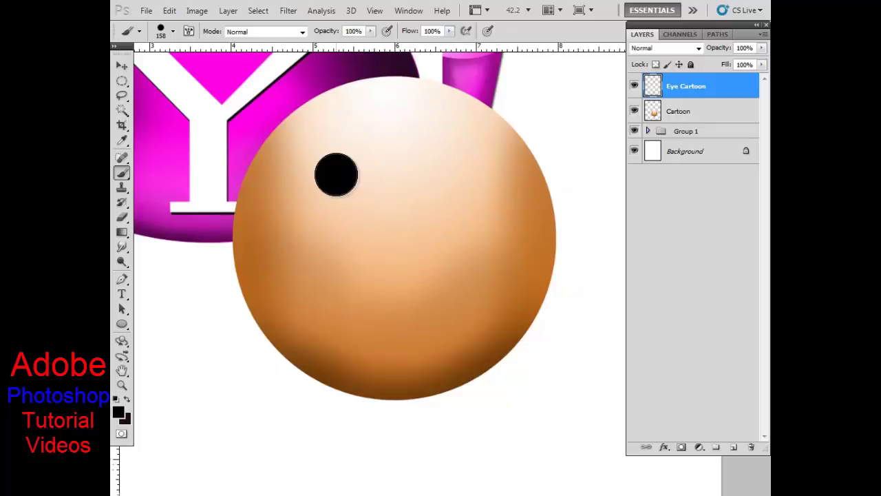
pyautogui.click(434, 173)
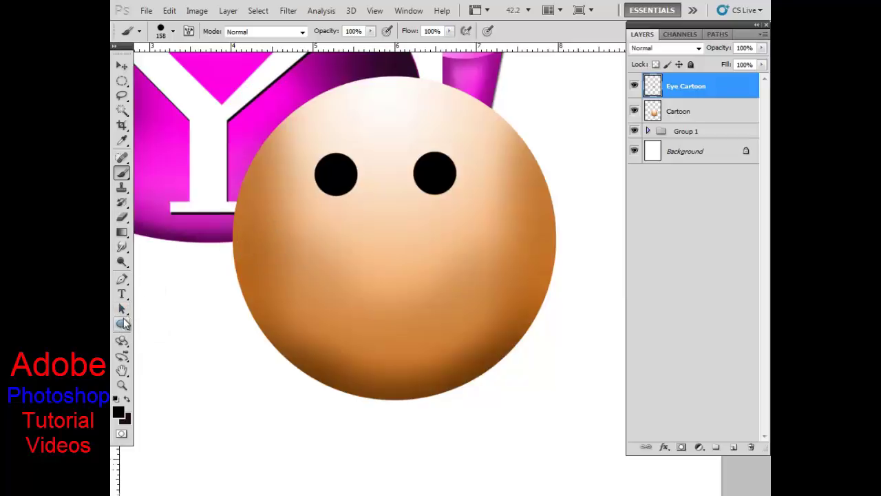
# Draw a large circular path from the eyes to the chin and drag a horizontal guide across it
pyautogui.click(122, 324)
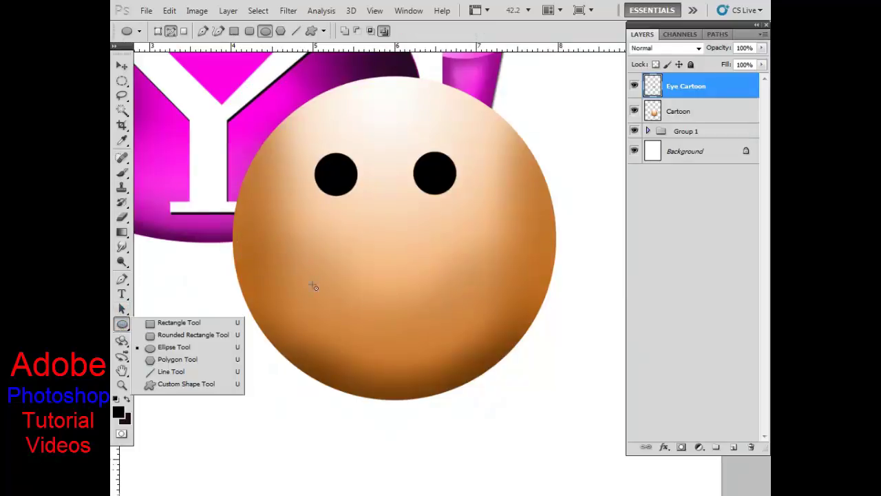
pyautogui.click(423, 293)
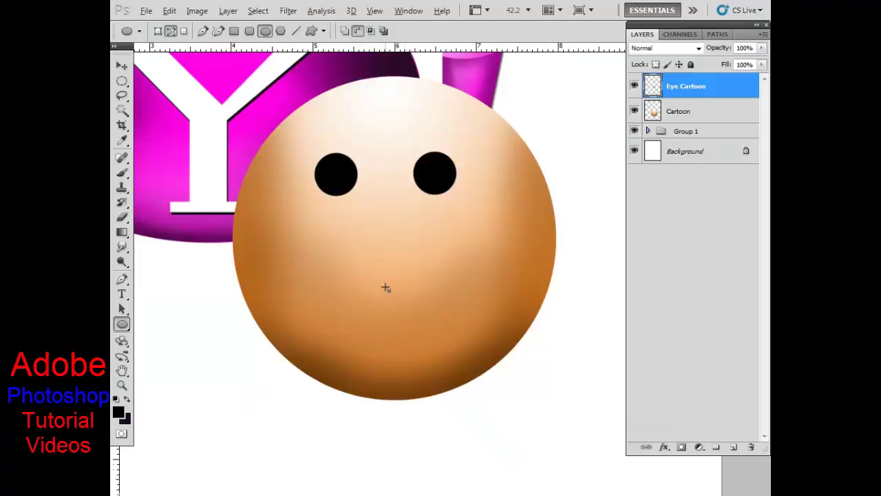
pyautogui.moveTo(386, 287); pyautogui.dragTo(559, 403)
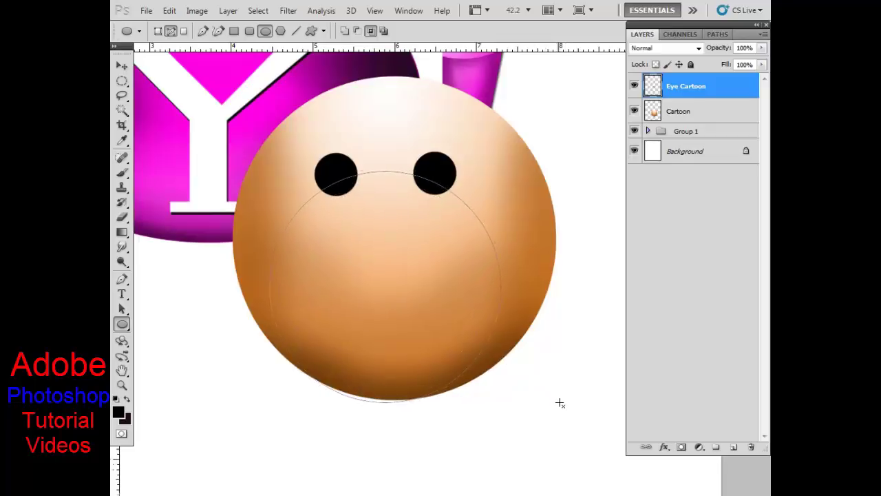
pyautogui.moveTo(560, 403); pyautogui.dragTo(565, 390)
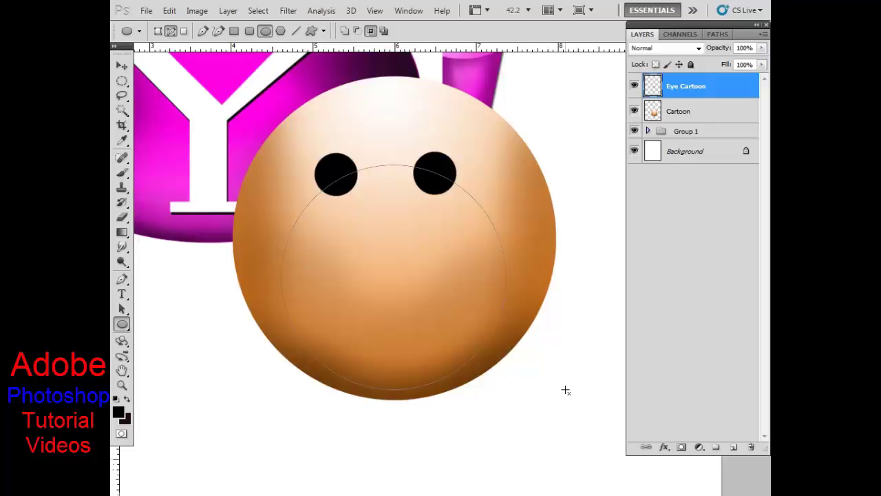
pyautogui.moveTo(566, 390); pyautogui.dragTo(564, 391)
pyautogui.moveTo(397, 50)
pyautogui.mouseDown()
pyautogui.moveTo(420, 282)
pyautogui.moveTo(417, 262)
pyautogui.mouseUp()
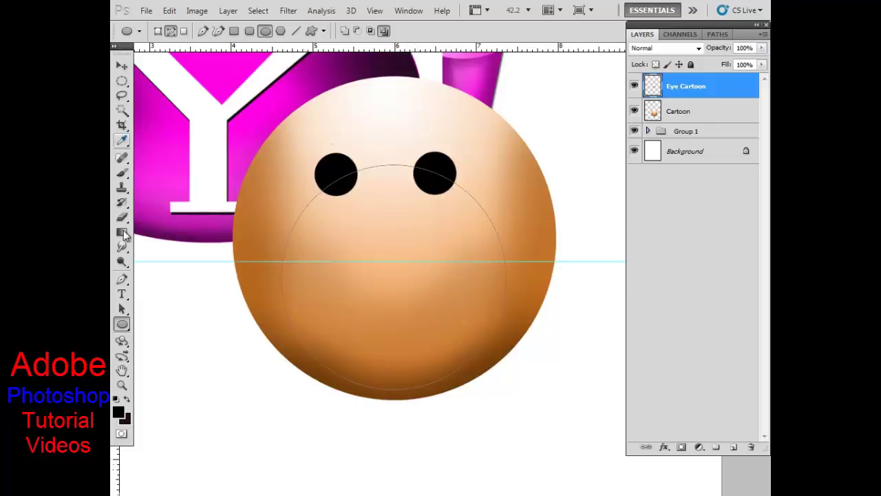
# Delete the circular path's top anchor and remove the side anchors' curve handles
pyautogui.click(122, 281)
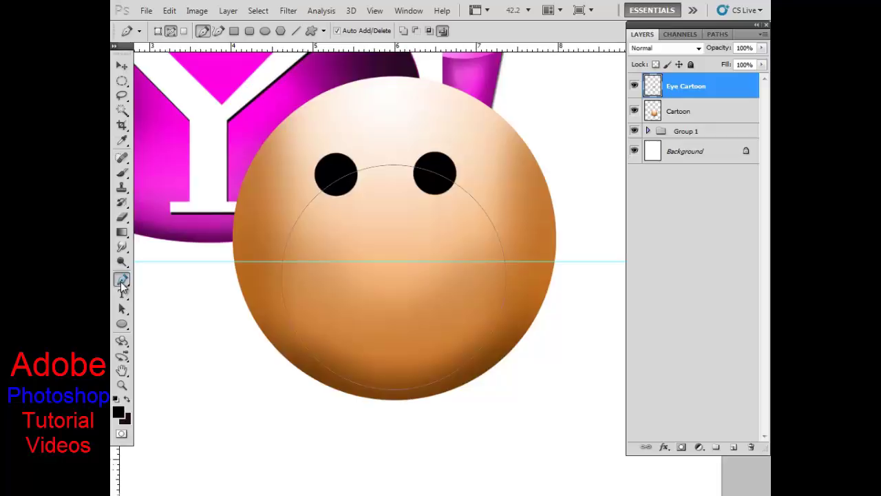
pyautogui.keyDown('ctrl'); pyautogui.click(284, 250); pyautogui.keyUp('ctrl')
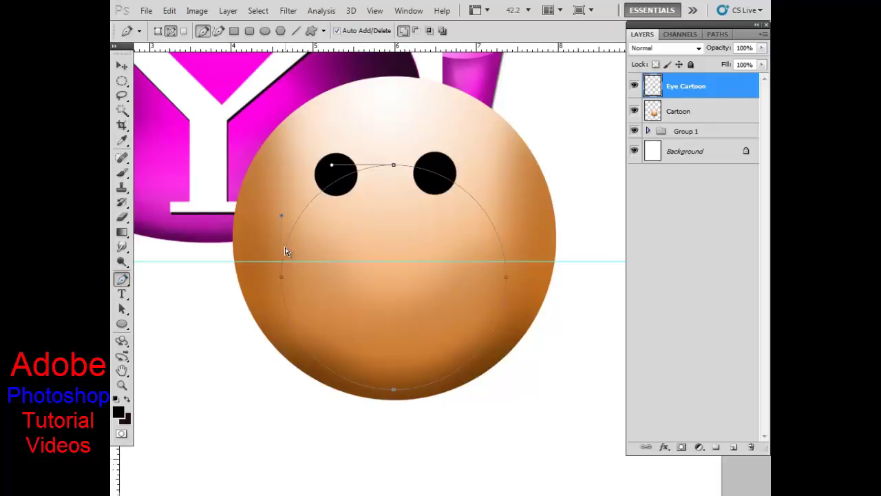
pyautogui.click(505, 265)
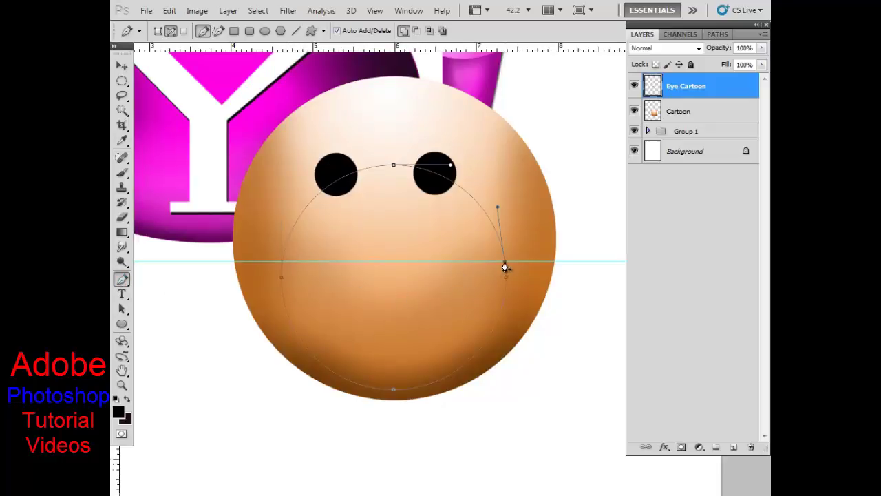
pyautogui.keyDown('ctrl'); pyautogui.click(283, 265); pyautogui.keyUp('ctrl')
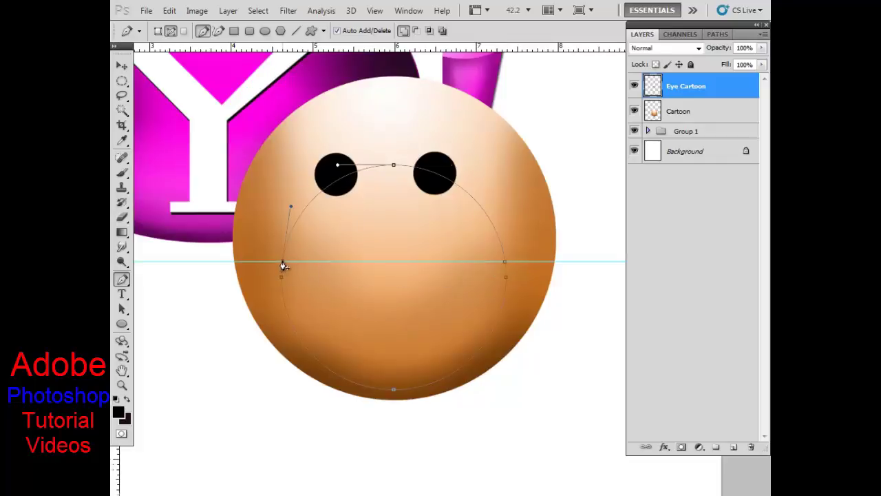
pyautogui.click(393, 167)
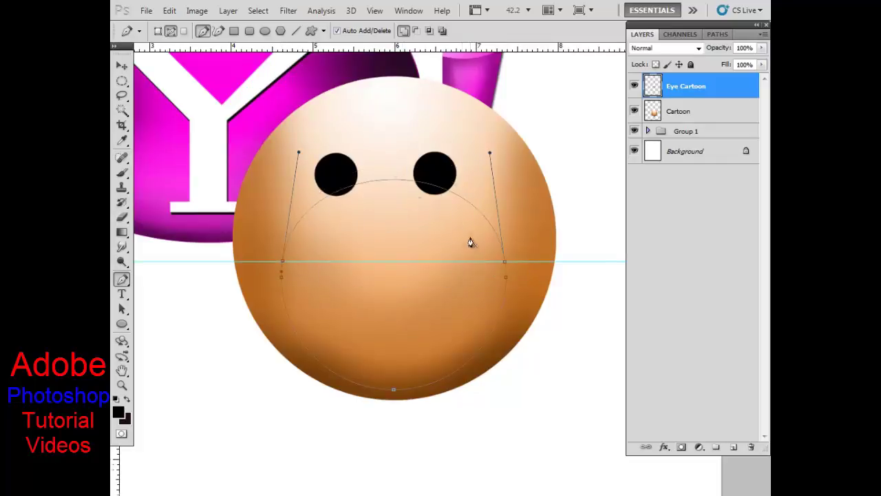
pyautogui.keyDown('alt'); pyautogui.click(505, 262); pyautogui.keyUp('alt')
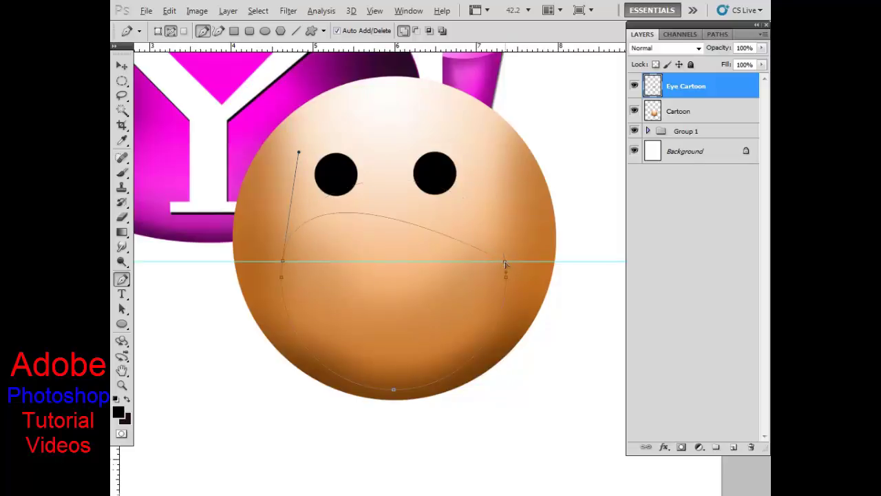
pyautogui.keyDown('alt'); pyautogui.click(283, 263); pyautogui.keyUp('alt')
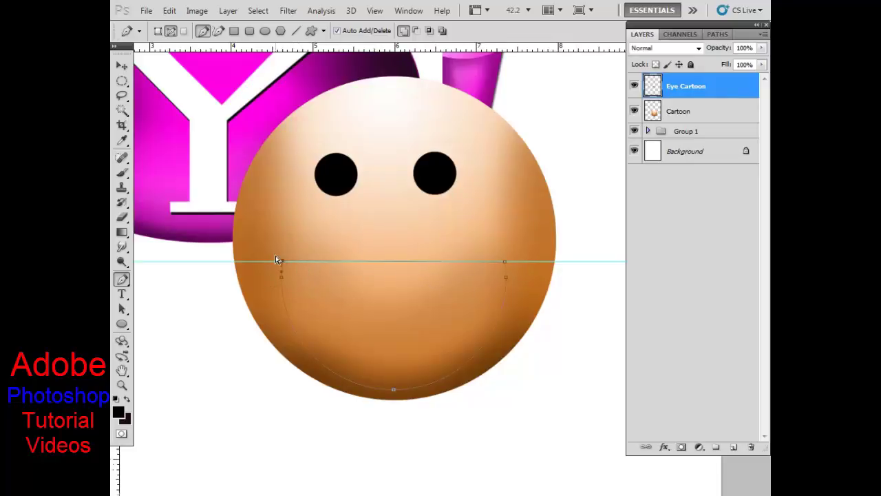
# Flatten the path's left curve onto the horizontal guide
pyautogui.scroll(3, 261, 256)
pyautogui.scroll(2, 291, 281)
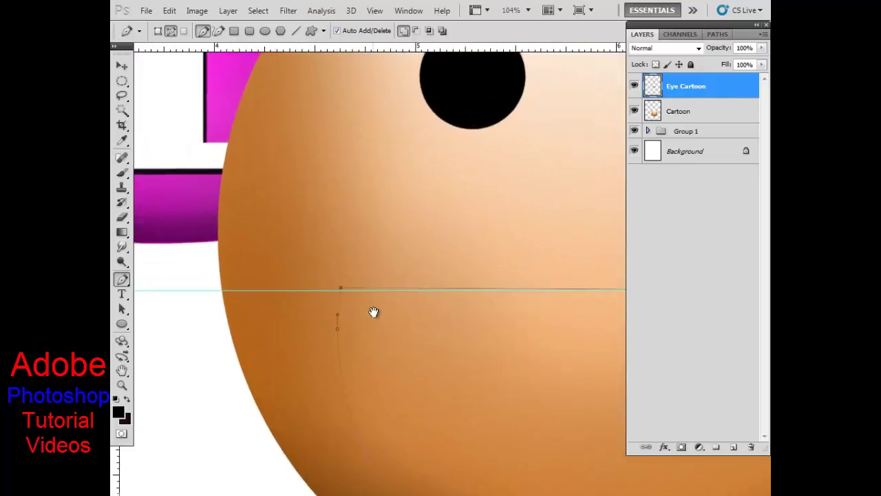
pyautogui.moveTo(373, 312)
pyautogui.mouseDown()
pyautogui.moveTo(326, 245)
pyautogui.moveTo(253, 239)
pyautogui.mouseUp()
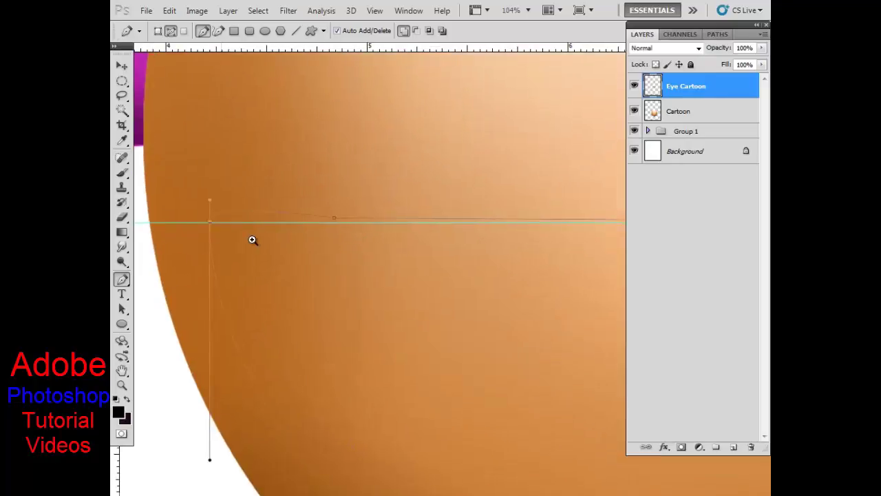
pyautogui.scroll(3, 252, 239)
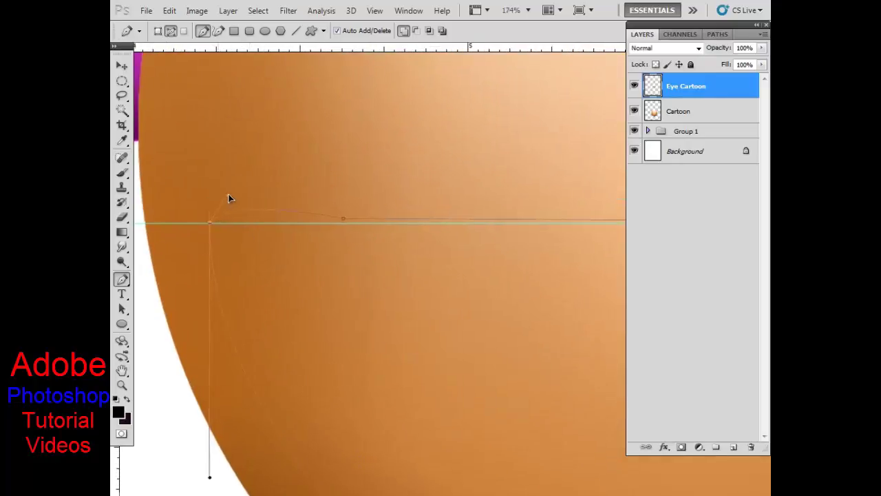
pyautogui.moveTo(287, 200)
pyautogui.mouseDown()
pyautogui.moveTo(307, 218)
pyautogui.moveTo(343, 216)
pyautogui.moveTo(258, 215)
pyautogui.mouseUp()
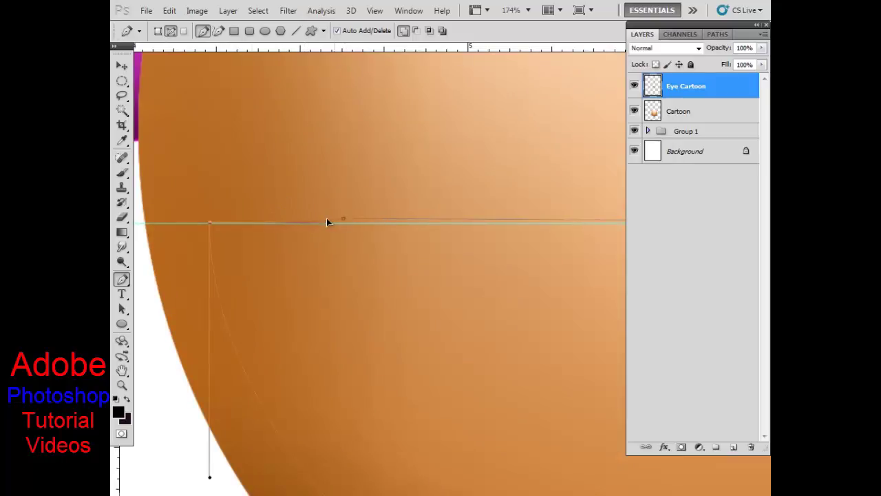
pyautogui.keyDown('ctrl'); pyautogui.click(252, 220); pyautogui.keyUp('ctrl')
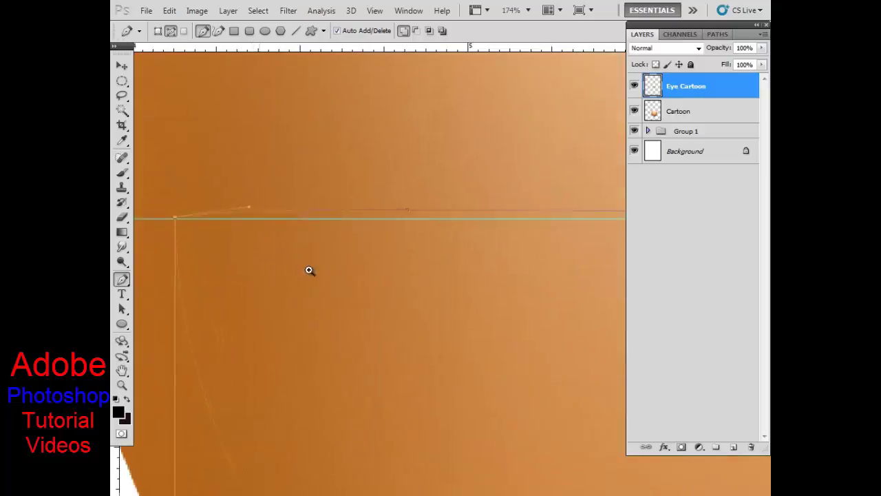
pyautogui.moveTo(287, 248); pyautogui.dragTo(250, 236)
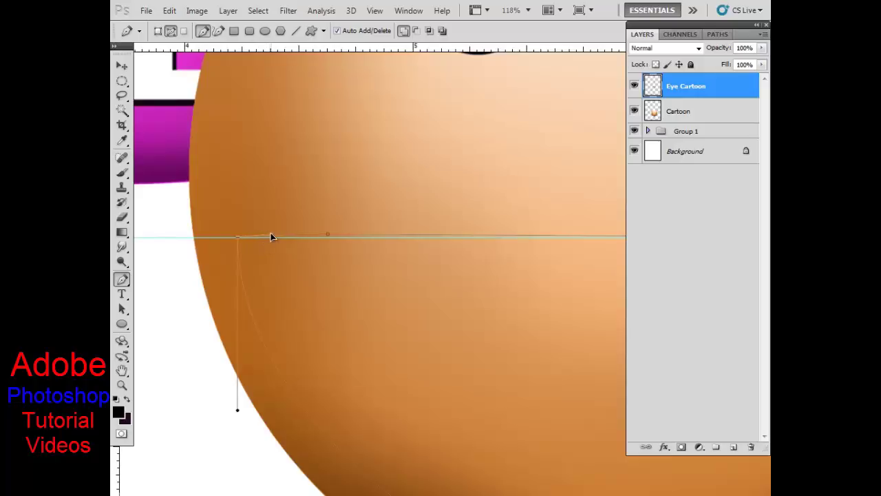
# Add mouth anchors along the guide and near the right edge, then deselect the path
pyautogui.click(327, 237)
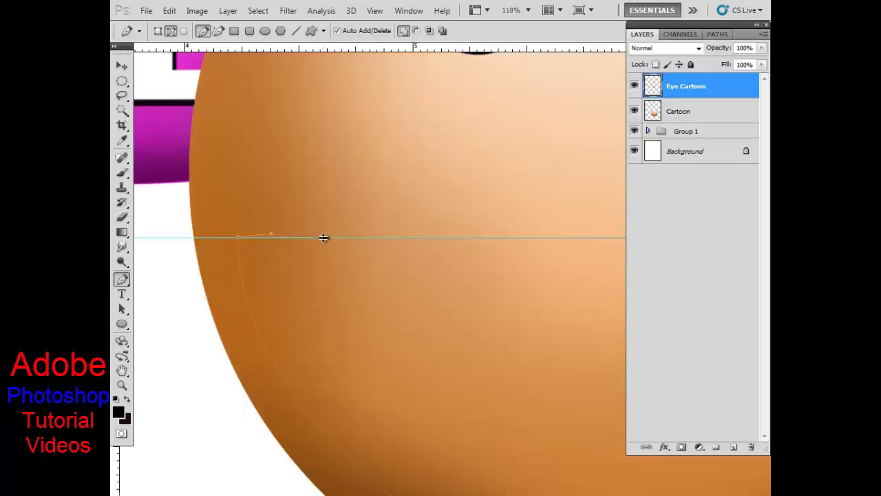
pyautogui.click(271, 237)
pyautogui.moveTo(460, 309)
pyautogui.mouseDown()
pyautogui.moveTo(324, 326)
pyautogui.moveTo(309, 336)
pyautogui.mouseUp()
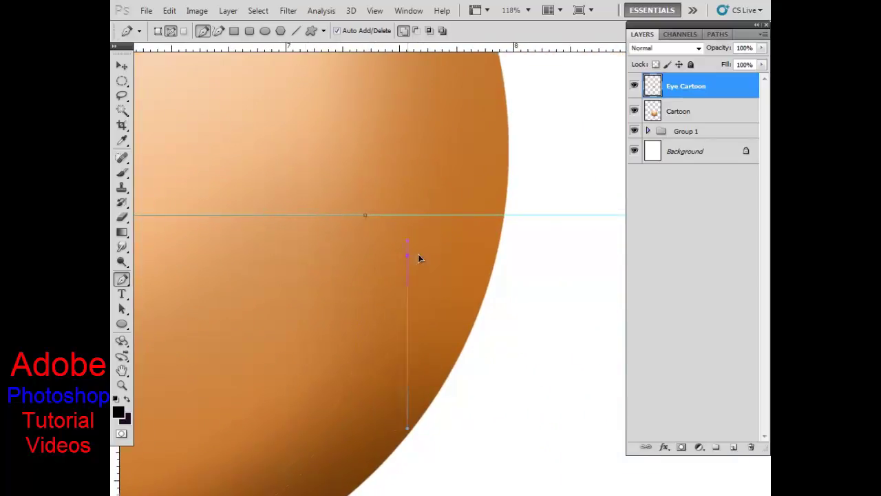
pyautogui.moveTo(464, 310); pyautogui.dragTo(463, 218)
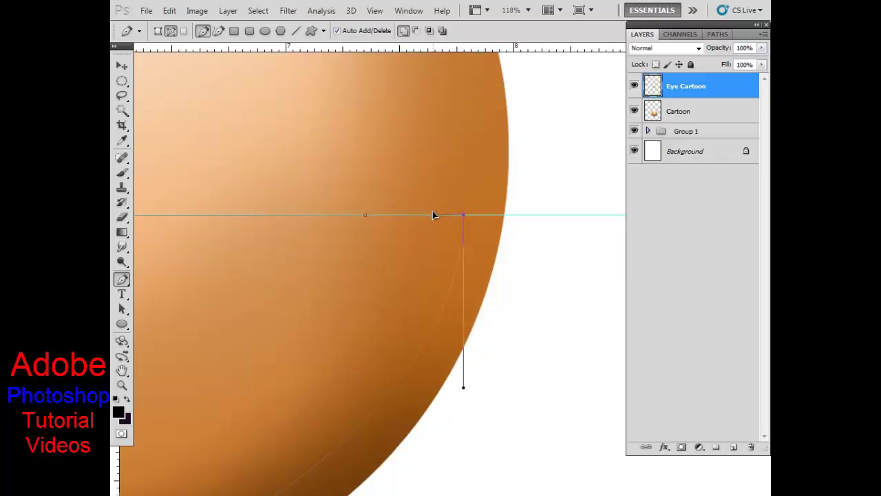
pyautogui.keyDown('ctrl'); pyautogui.click(558, 267); pyautogui.keyUp('ctrl')
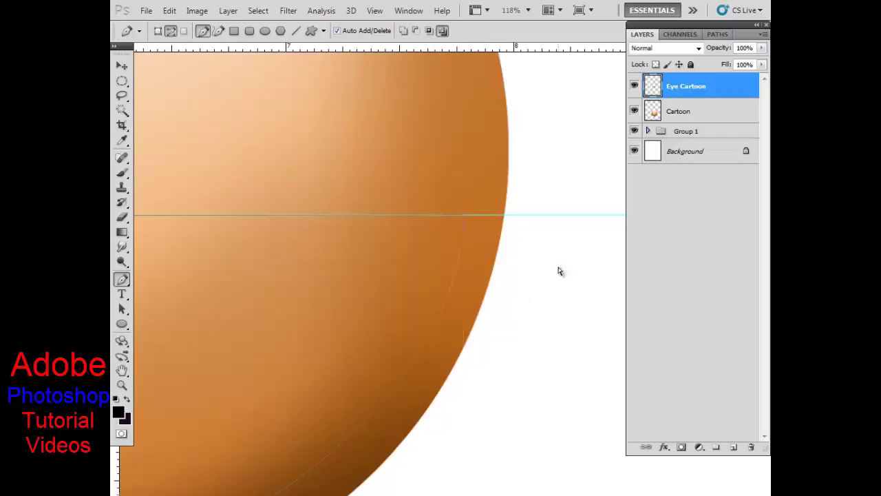
pyautogui.hotkey('ctrl', '0')
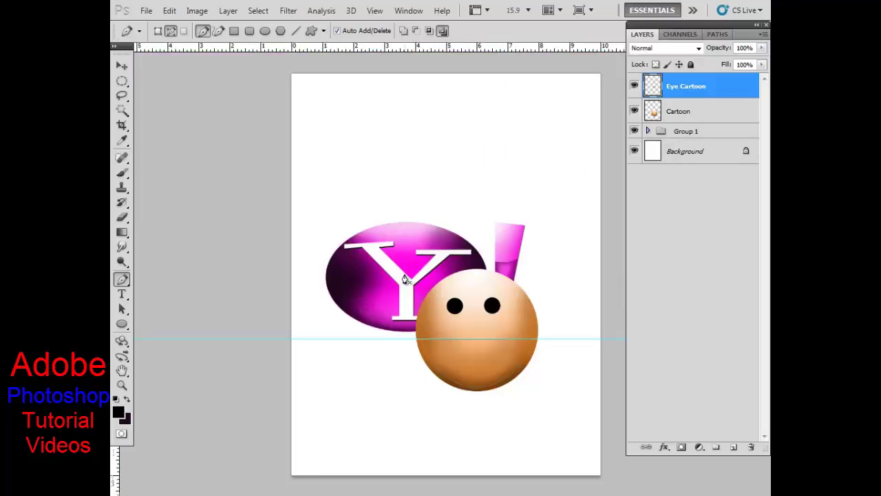
# Create a Mouth layer above Eye Cartoon and load the half-circle mouth path as a selection
pyautogui.scroll(1, 492, 356)
pyautogui.scroll(2, 516, 388)
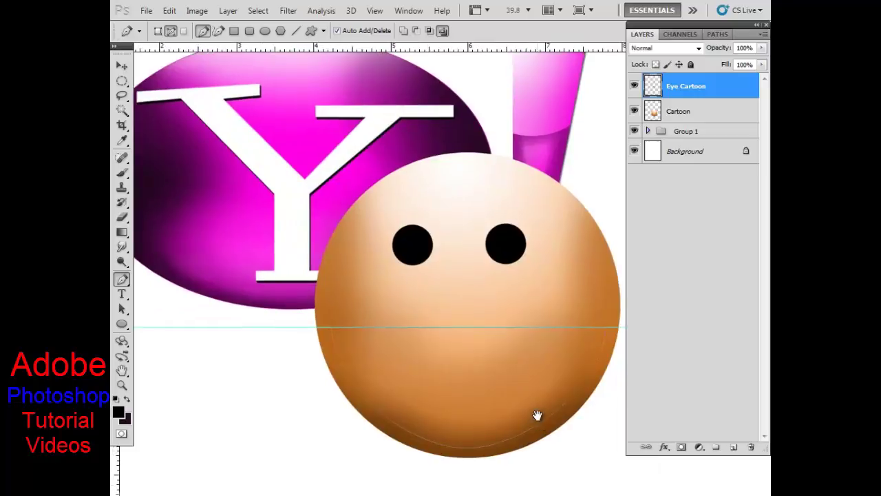
pyautogui.moveTo(500, 370); pyautogui.dragTo(422, 338)
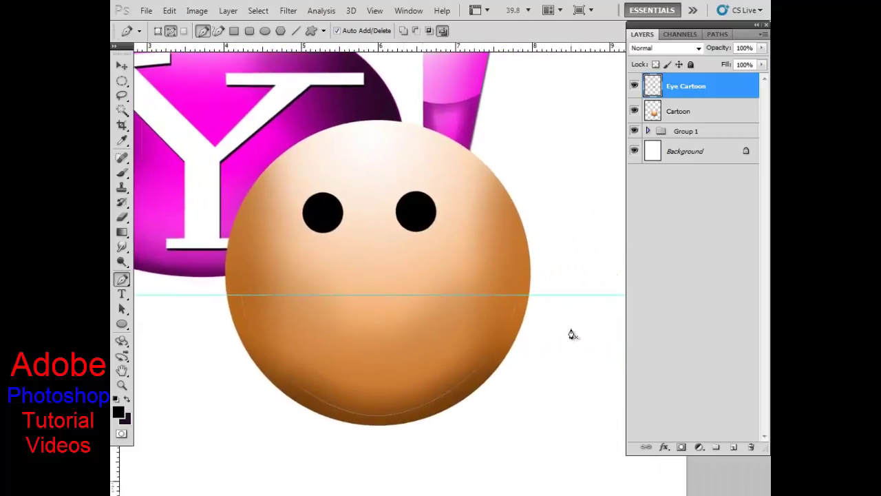
pyautogui.click(733, 446)
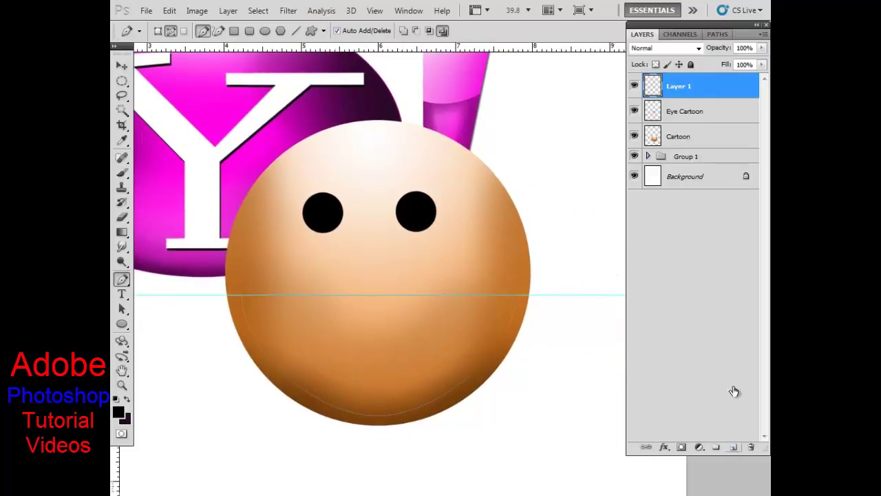
pyautogui.doubleClick(680, 86)
pyautogui.write('Mouth')
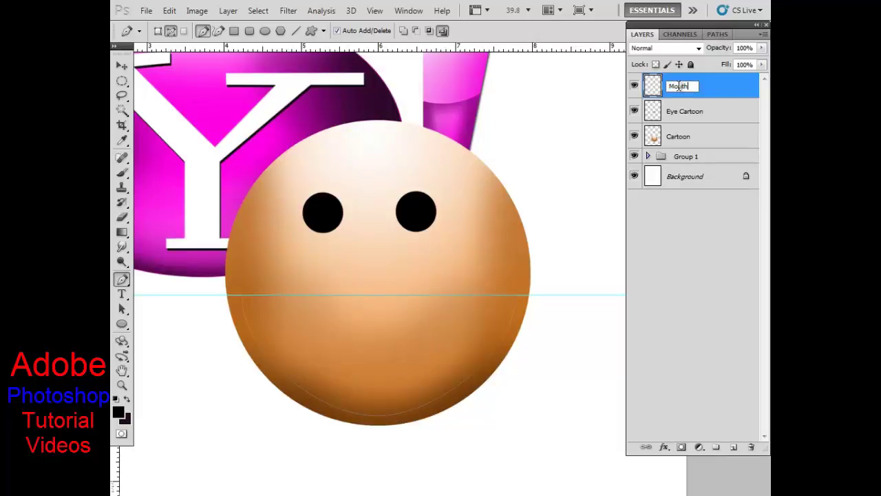
pyautogui.press('Return')
pyautogui.hotkey('ctrl', 'Return')
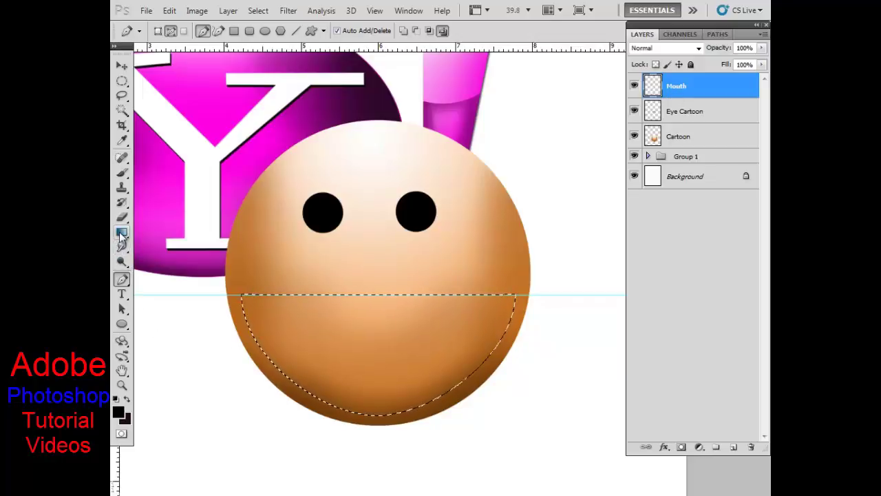
# Set the brush's foreground colour to bright red
pyautogui.click(121, 174)
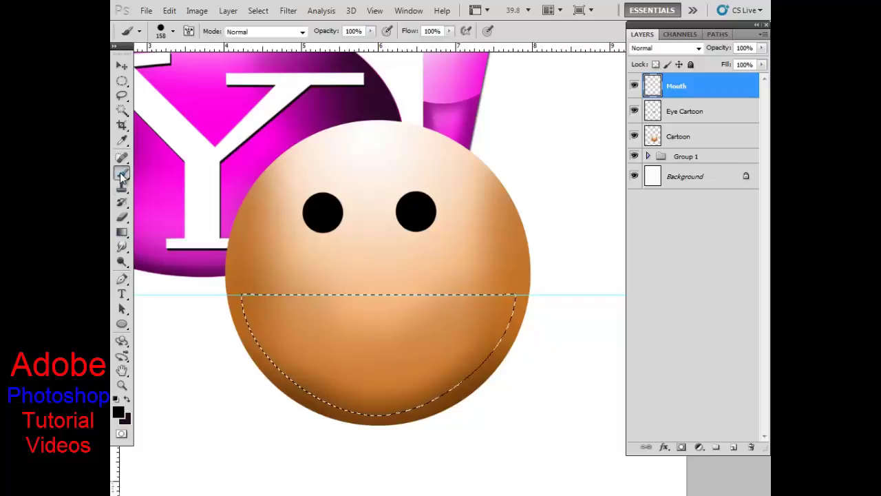
pyautogui.click(119, 411)
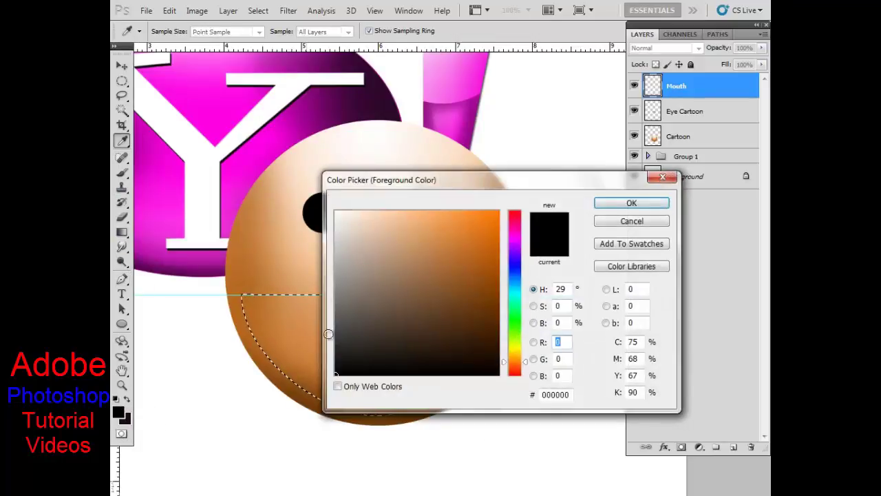
pyautogui.click(515, 210)
pyautogui.moveTo(482, 238); pyautogui.dragTo(492, 228)
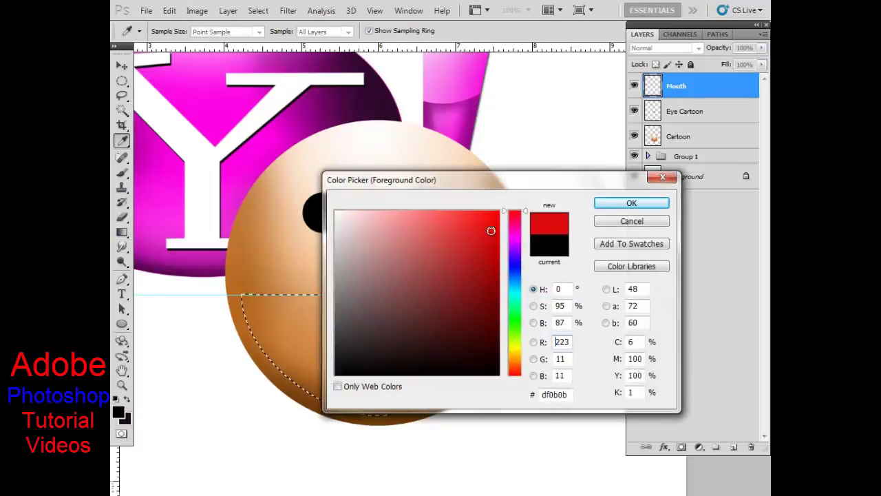
pyautogui.click(628, 202)
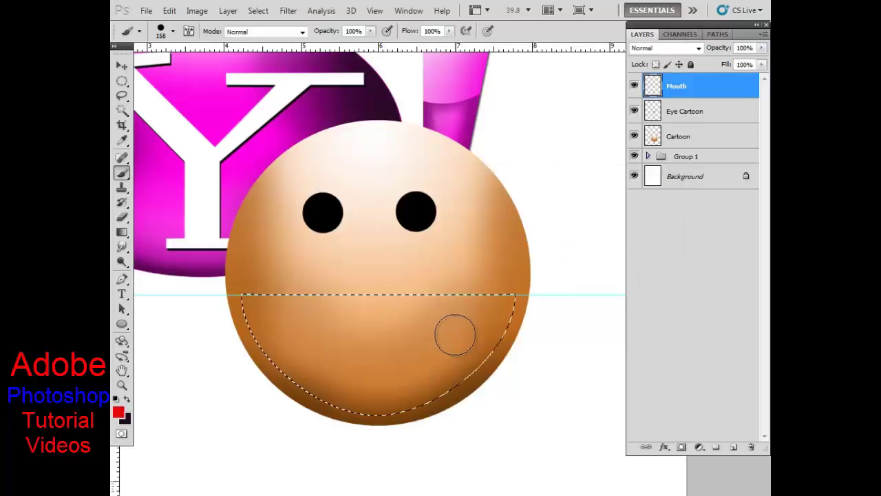
# Paint the half-circle mouth selection solid red with a 201 px brush
pyautogui.rightClick(413, 340)
pyautogui.moveTo(508, 331); pyautogui.dragTo(522, 331)
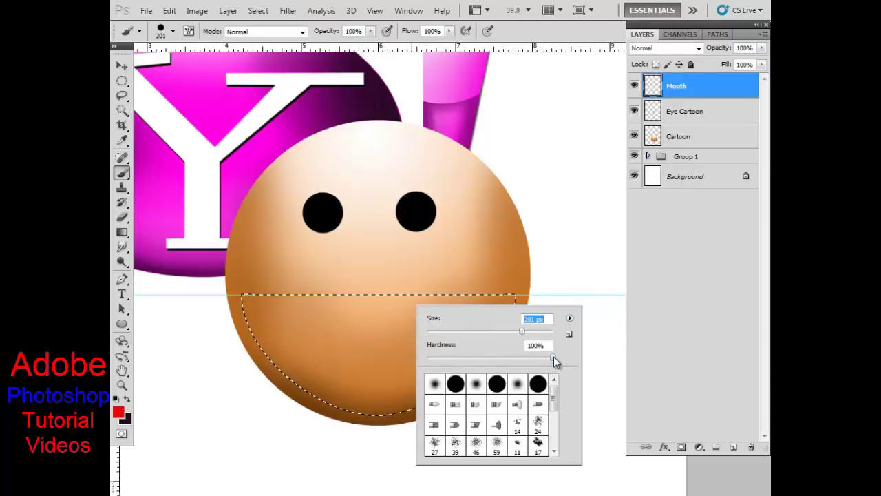
pyautogui.moveTo(552, 358); pyautogui.dragTo(463, 358)
pyautogui.click(354, 349)
pyautogui.moveTo(344, 344)
pyautogui.mouseDown()
pyautogui.moveTo(452, 338)
pyautogui.moveTo(303, 315)
pyautogui.moveTo(551, 364)
pyautogui.mouseUp()
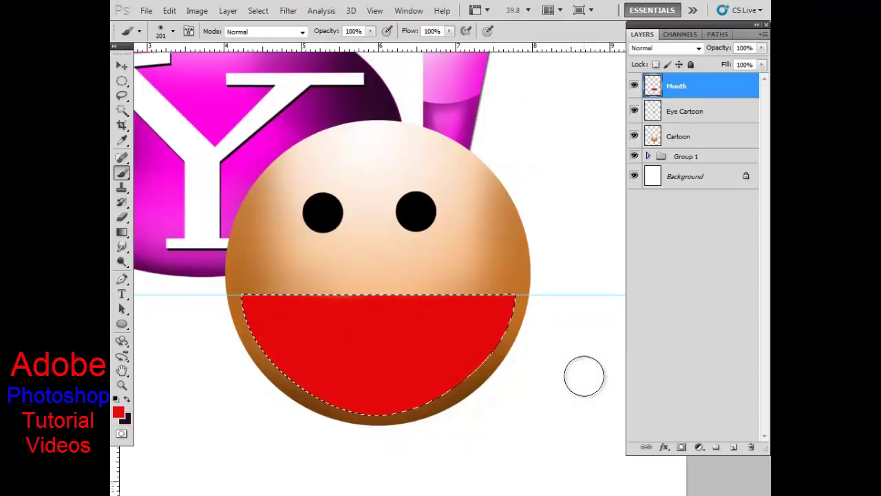
pyautogui.click(122, 81)
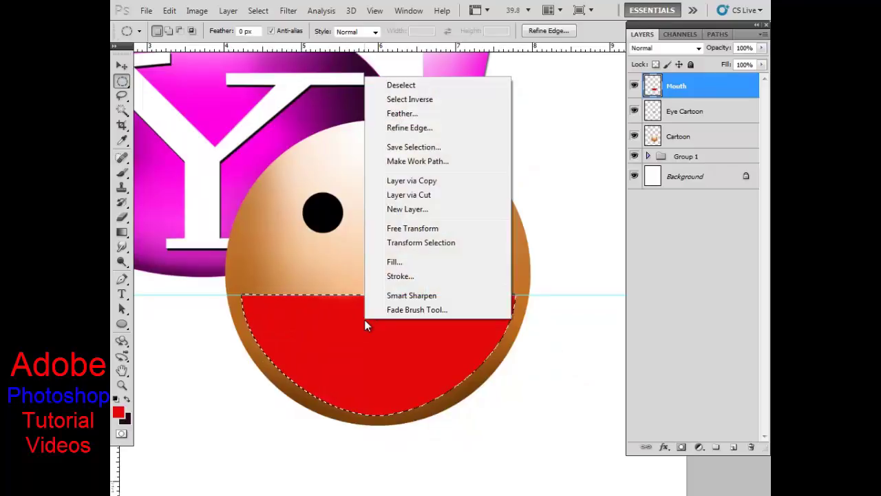
# Stroke the mouth selection with a 10 px orange centre stroke, then deselect
pyautogui.rightClick(364, 319)
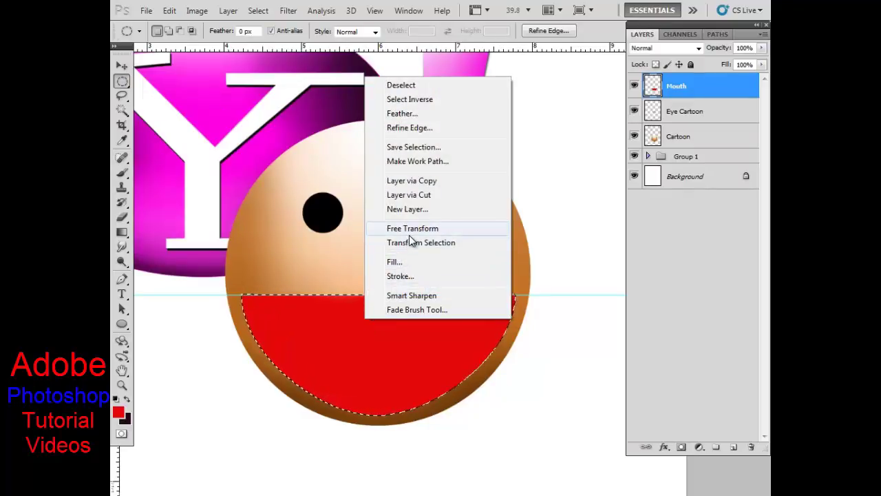
pyautogui.click(428, 278)
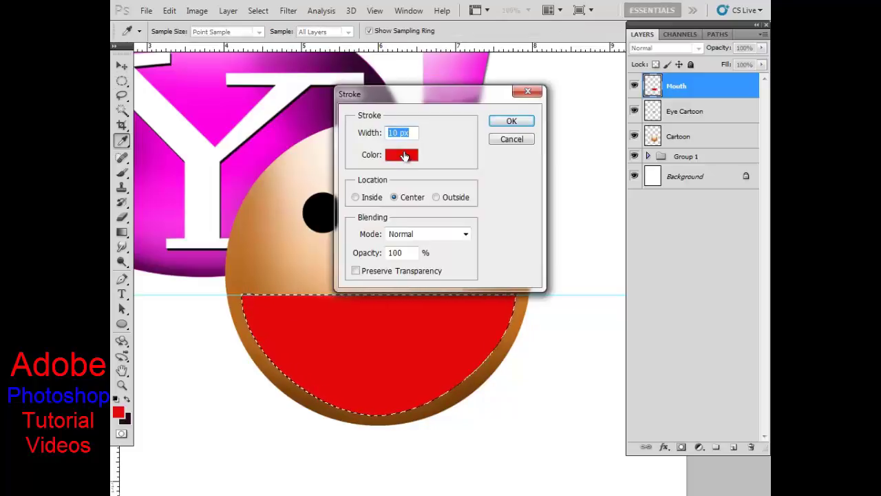
pyautogui.click(408, 152)
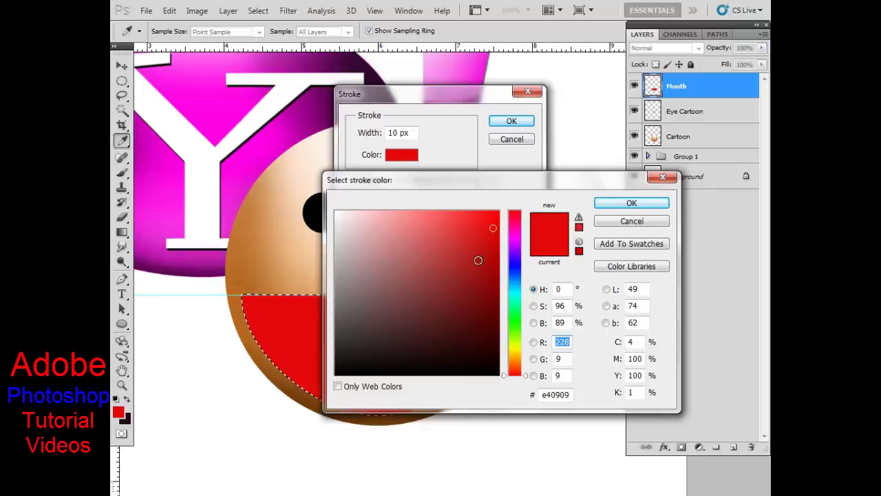
pyautogui.moveTo(512, 337); pyautogui.dragTo(516, 365)
pyautogui.click(631, 202)
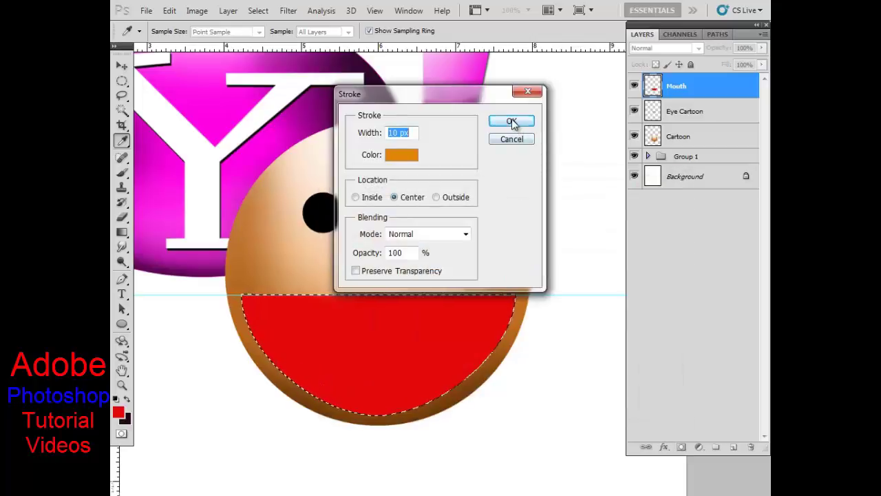
pyautogui.click(512, 122)
pyautogui.press('m')
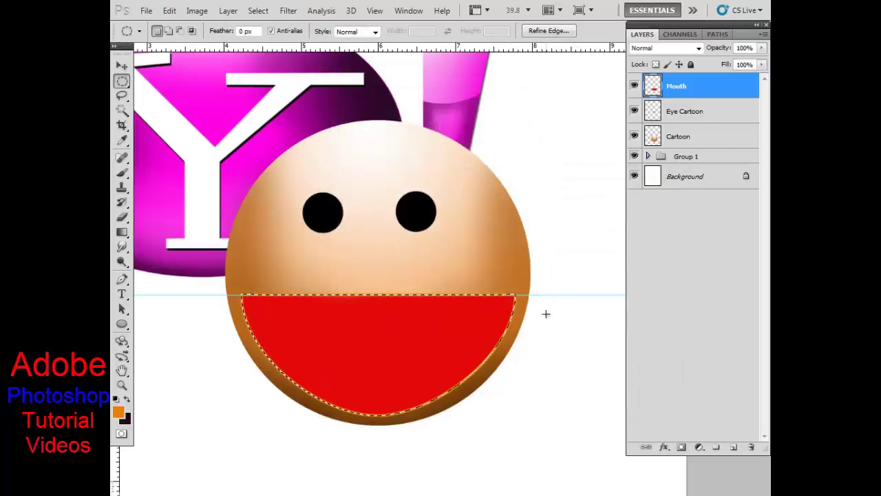
pyautogui.hotkey('ctrl', 'd')
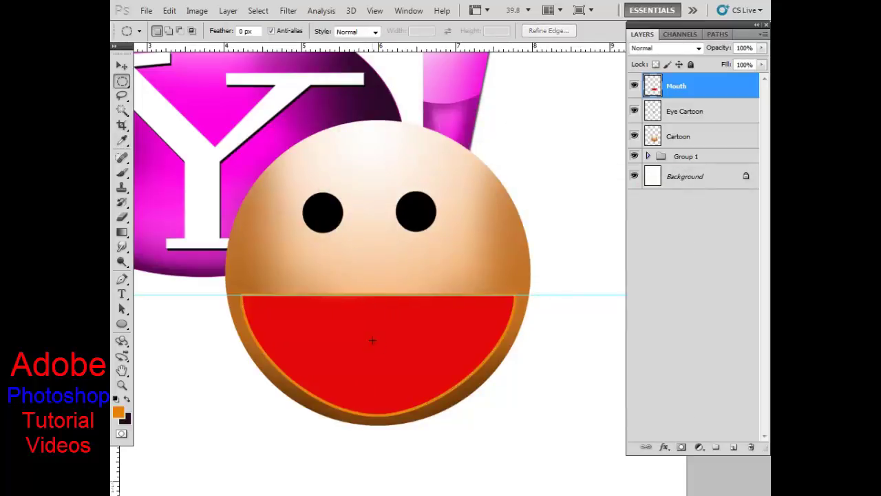
# Scale the red mouth to about 88% and nudge it up about 11 px onto the guide
pyautogui.hotkey('ctrl', '0')
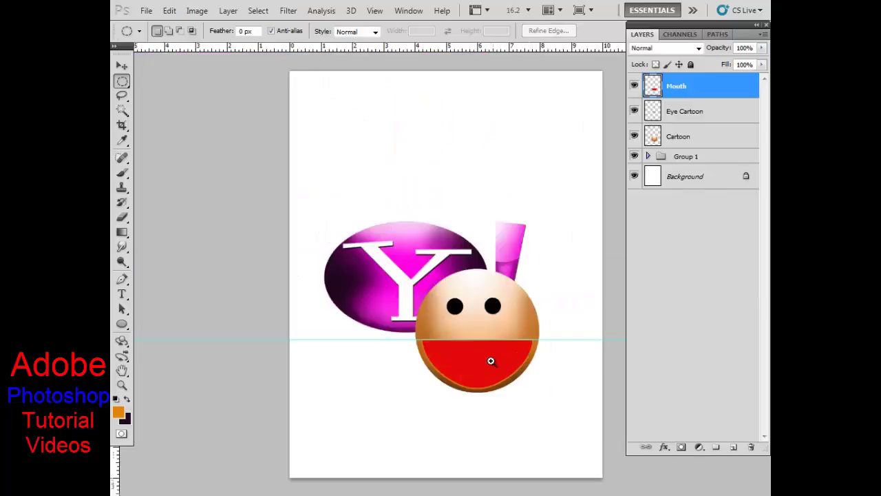
pyautogui.moveTo(489, 360); pyautogui.dragTo(550, 406)
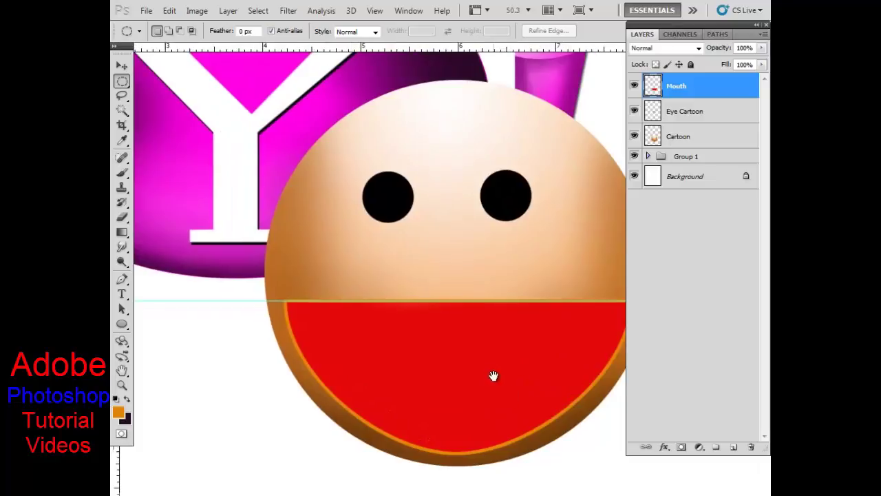
pyautogui.moveTo(492, 374); pyautogui.dragTo(406, 356)
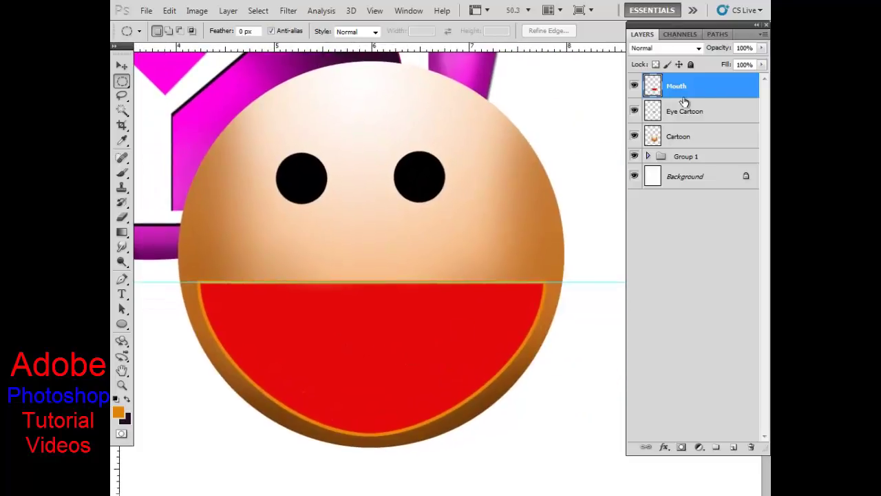
pyautogui.hotkey('ctrl', 't')
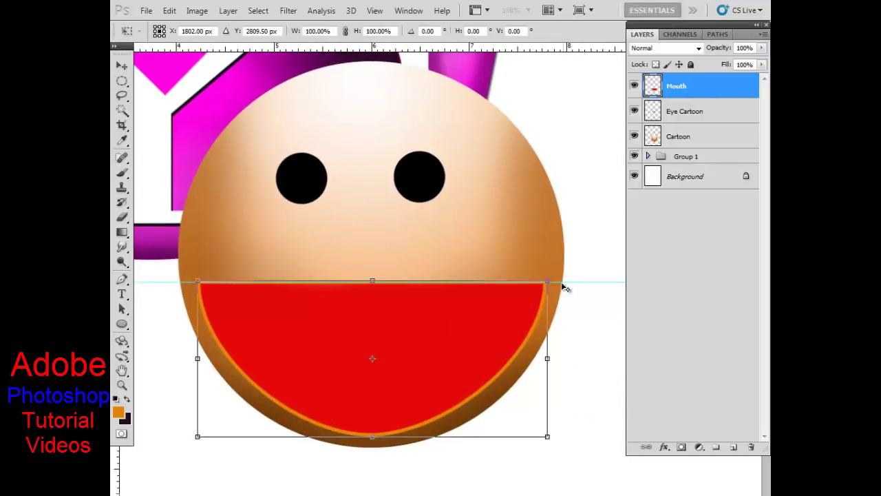
pyautogui.moveTo(548, 281); pyautogui.dragTo(530, 287)
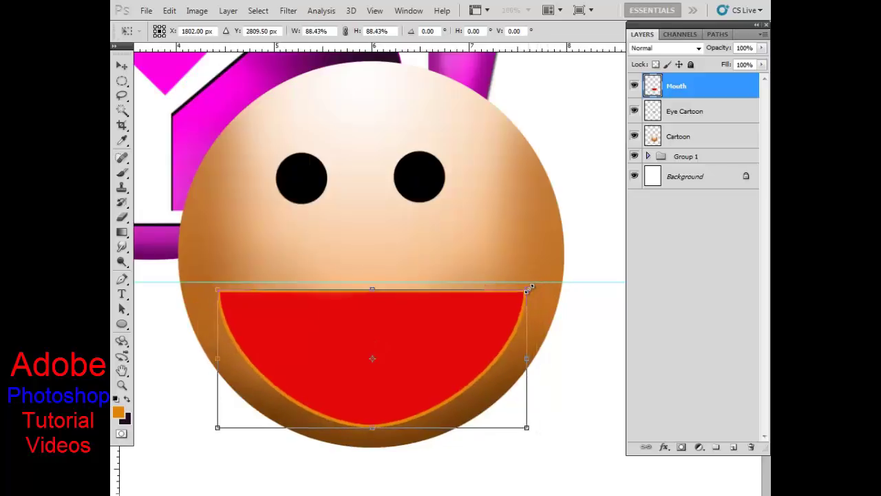
pyautogui.moveTo(394, 355); pyautogui.dragTo(391, 348)
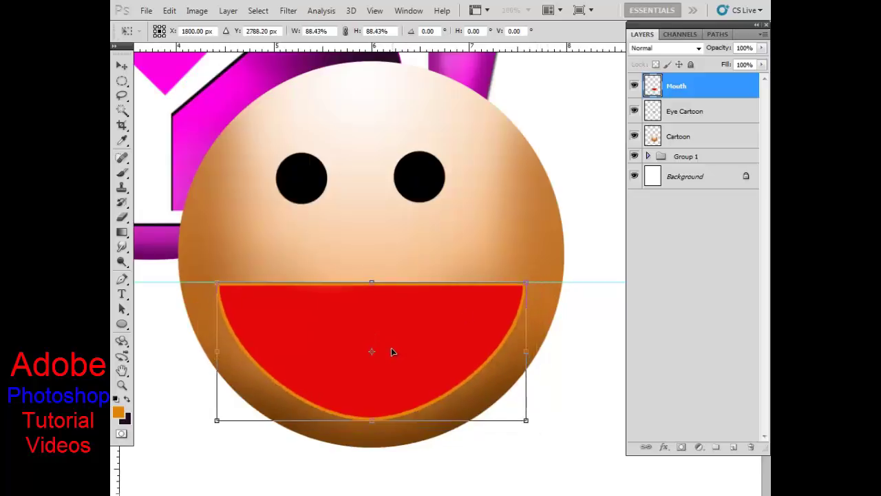
pyautogui.press('Return')
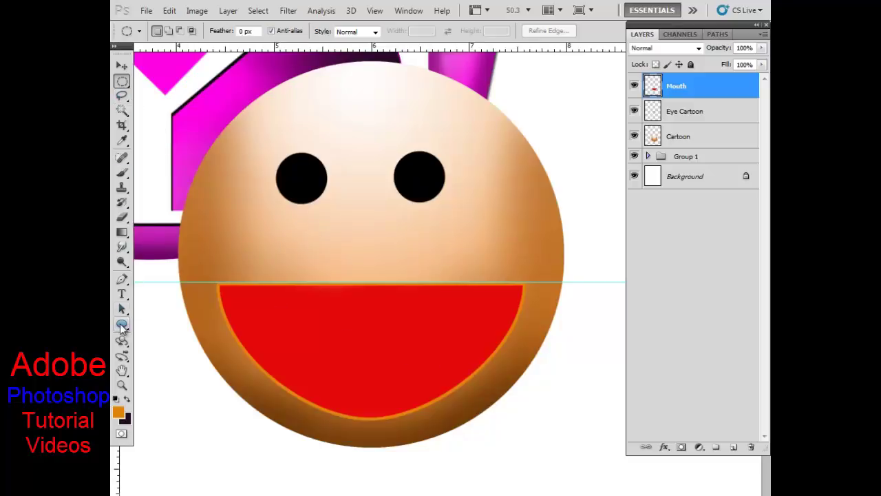
# Draw a rectangle path over the mouth's top strip, corner aligned to the mouth's upper-left corner
pyautogui.click(121, 325)
pyautogui.click(181, 324)
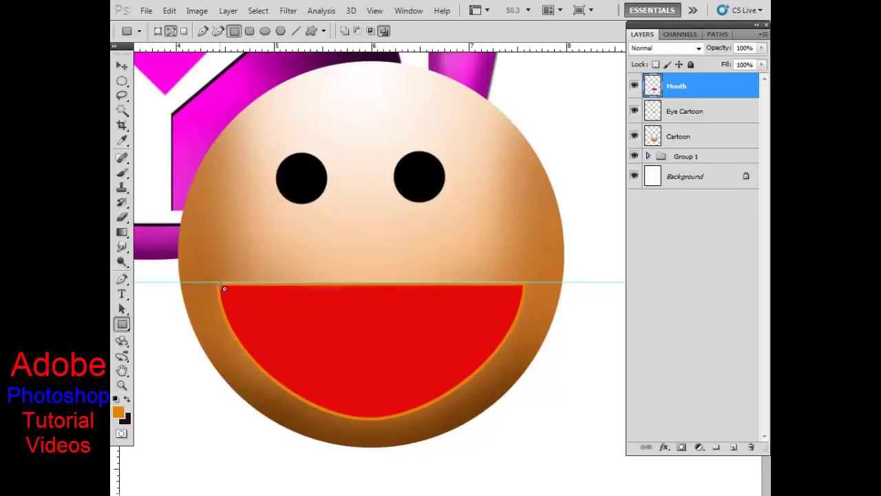
pyautogui.moveTo(223, 288); pyautogui.dragTo(525, 312)
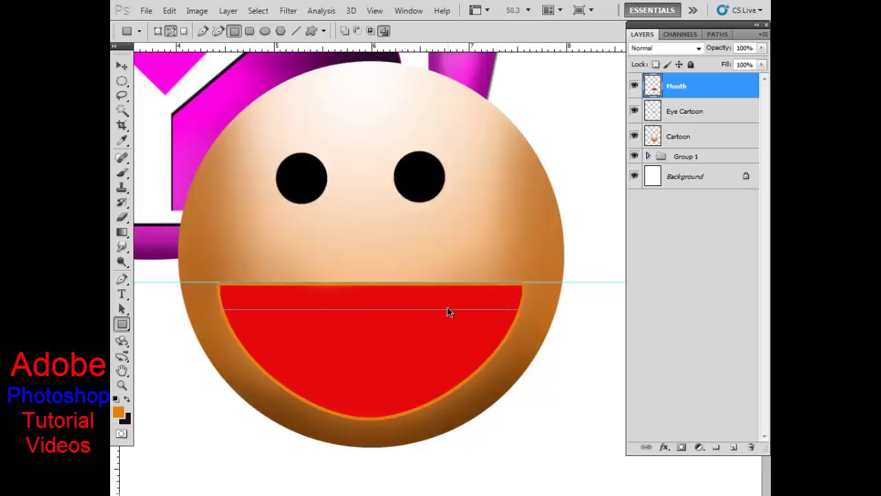
pyautogui.moveTo(472, 314); pyautogui.dragTo(449, 315)
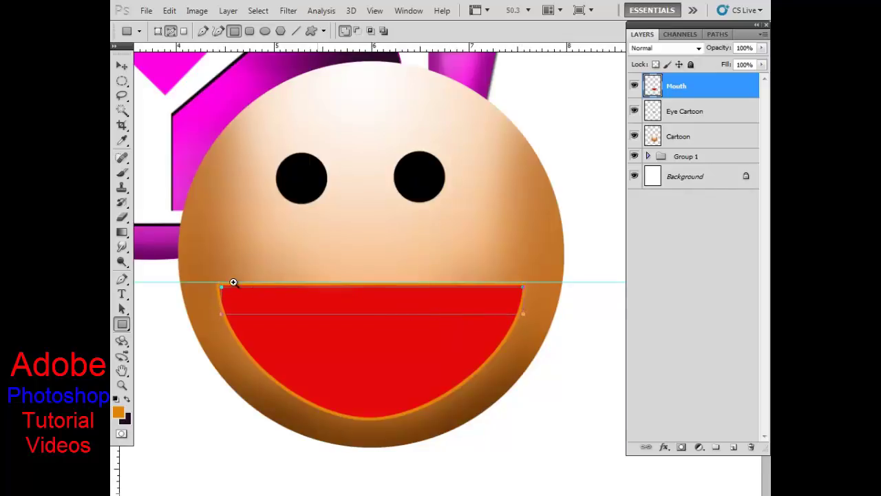
pyautogui.moveTo(232, 282); pyautogui.dragTo(317, 329)
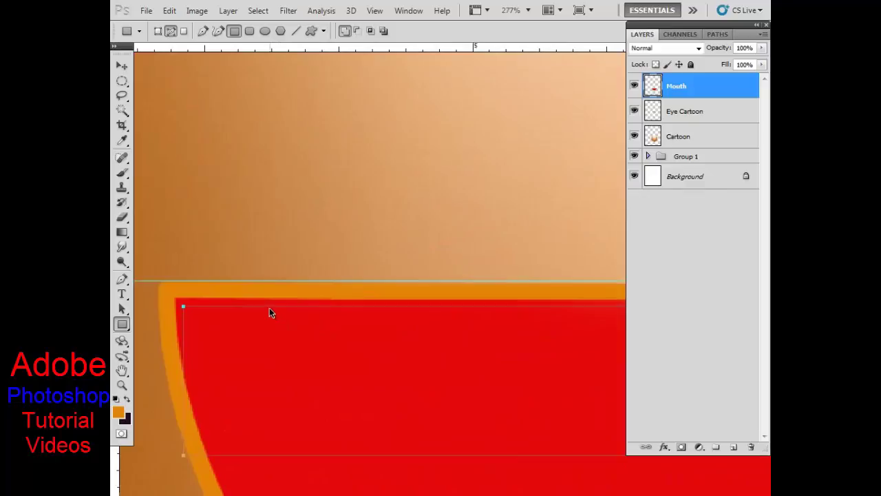
pyautogui.moveTo(269, 307); pyautogui.dragTo(260, 299)
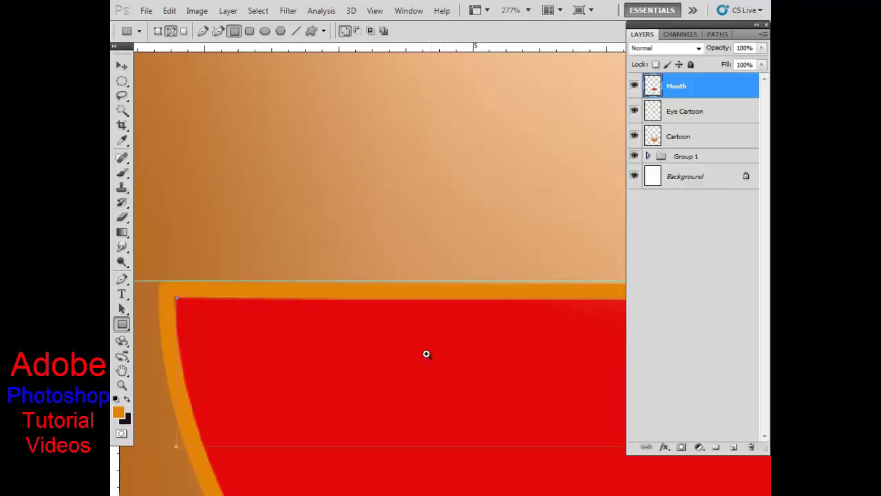
pyautogui.moveTo(486, 352)
pyautogui.mouseDown()
pyautogui.moveTo(429, 328)
pyautogui.moveTo(372, 353)
pyautogui.moveTo(248, 344)
pyautogui.mouseUp()
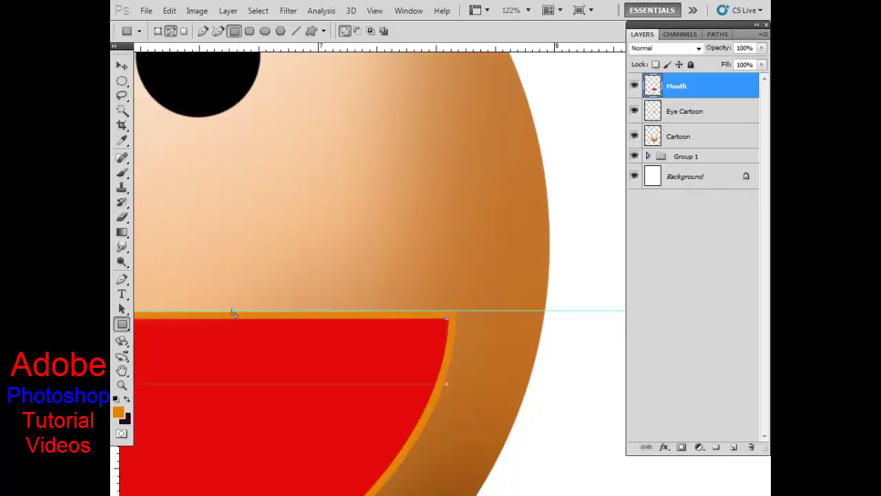
# Move the path's bottom-right anchor onto the mouth edge and curve the right side along it
pyautogui.click(122, 309)
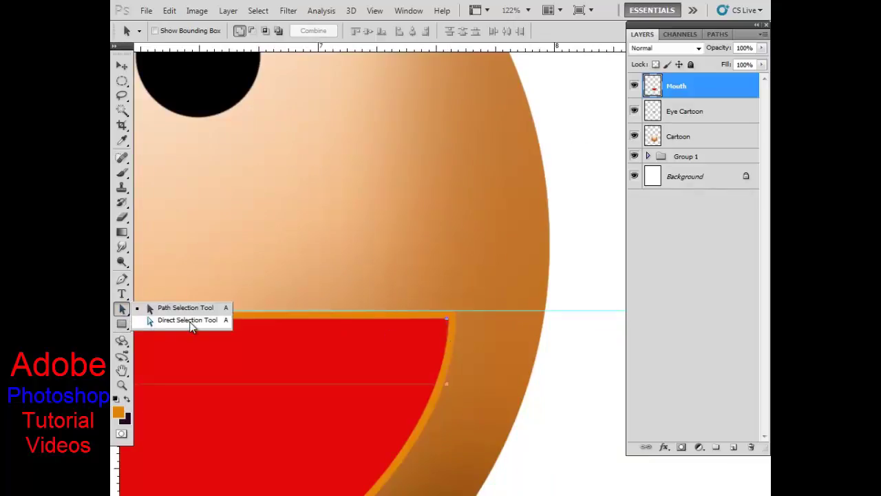
pyautogui.click(192, 320)
pyautogui.scroll(5, 437, 387)
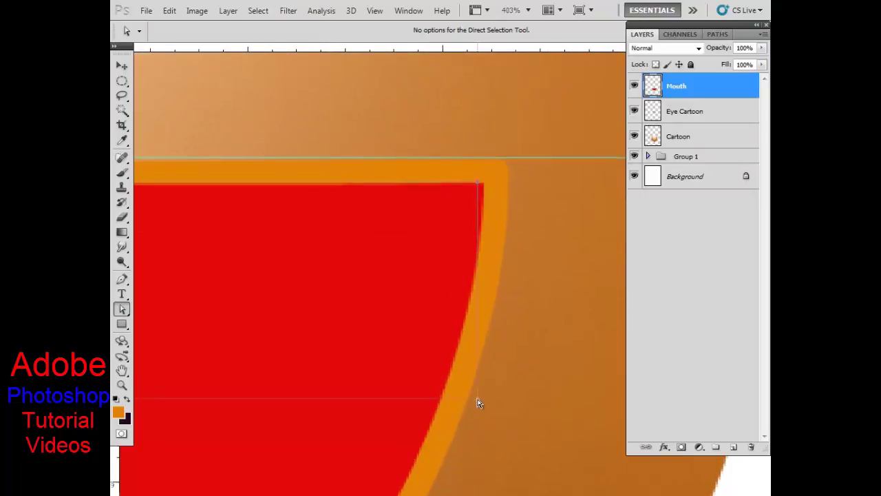
pyautogui.moveTo(478, 398); pyautogui.dragTo(442, 393)
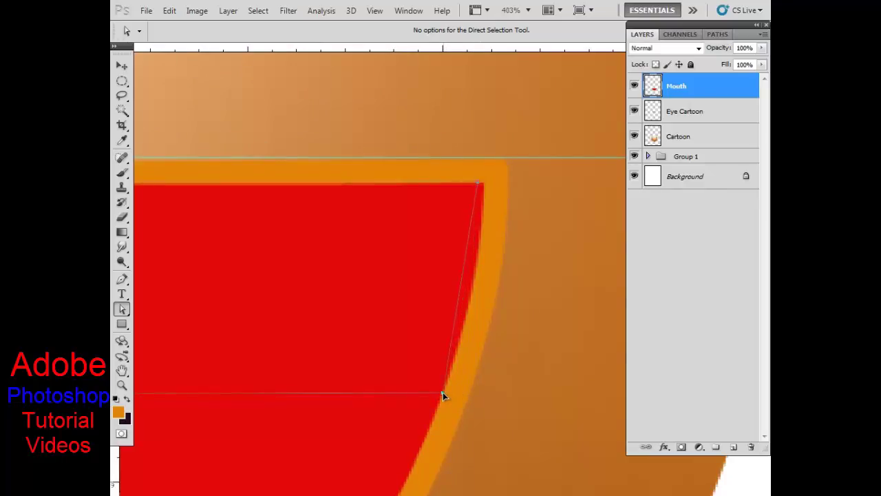
pyautogui.click(122, 278)
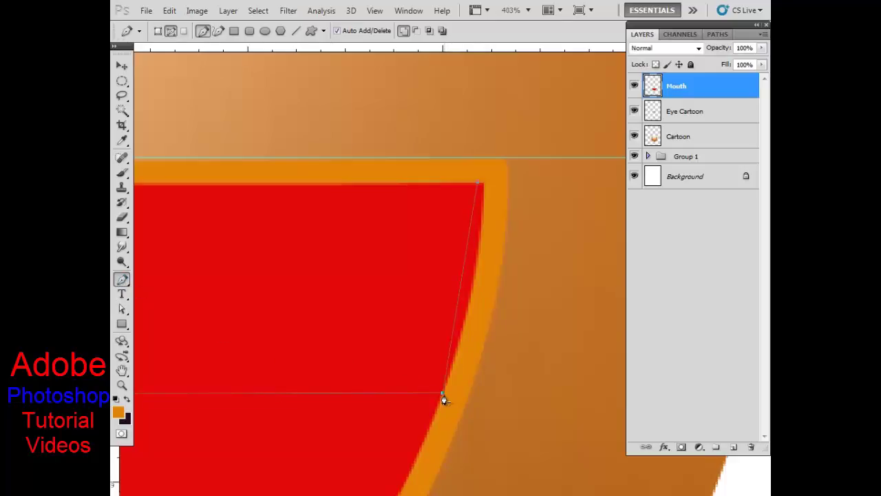
pyautogui.moveTo(443, 393); pyautogui.dragTo(439, 395)
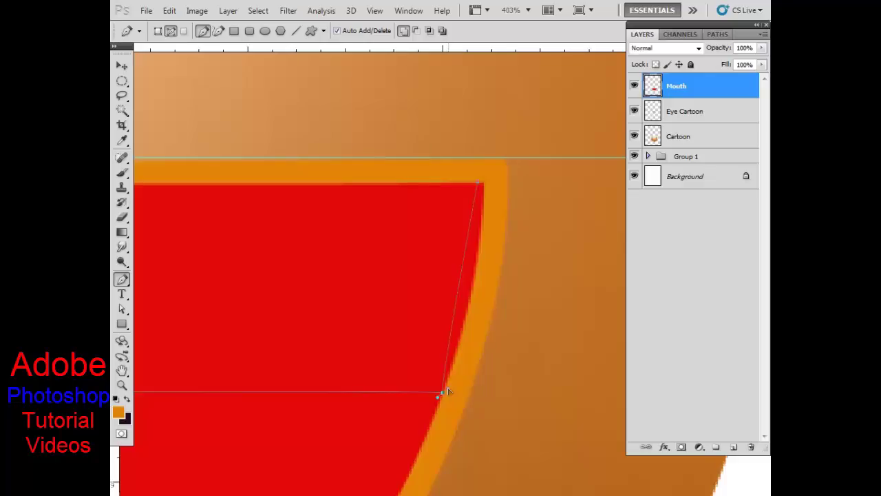
pyautogui.moveTo(448, 390); pyautogui.dragTo(444, 400)
pyautogui.press('alt')
pyautogui.press('alt')
pyautogui.moveTo(462, 313)
pyautogui.mouseDown()
pyautogui.moveTo(505, 320)
pyautogui.moveTo(498, 319)
pyautogui.moveTo(467, 370)
pyautogui.moveTo(474, 372)
pyautogui.moveTo(464, 348)
pyautogui.moveTo(493, 295)
pyautogui.mouseUp()
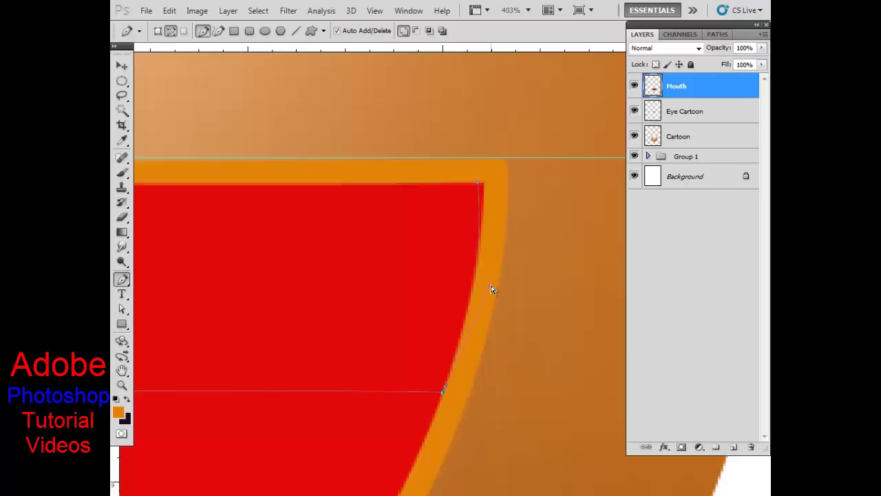
# Bend the path's left side to follow the mouth's orange-edged border
pyautogui.moveTo(290, 366); pyautogui.dragTo(421, 347)
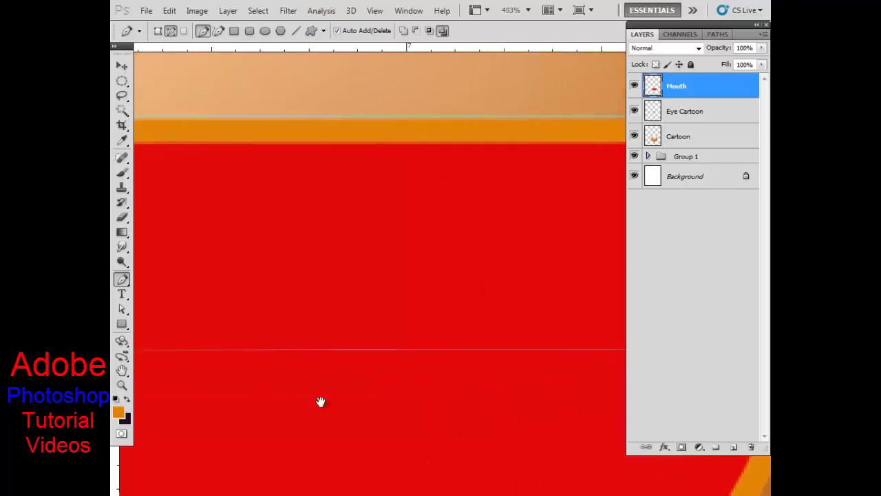
pyautogui.moveTo(321, 401); pyautogui.dragTo(491, 400)
pyautogui.moveTo(303, 401); pyautogui.dragTo(431, 401)
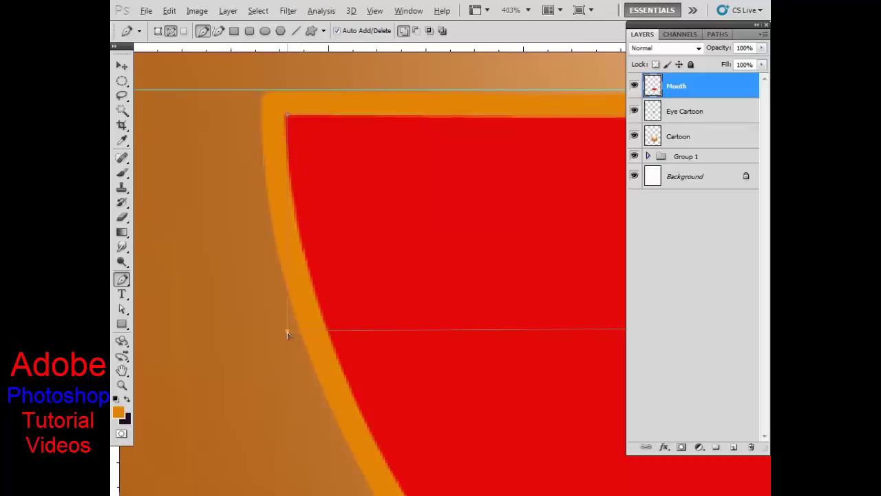
pyautogui.moveTo(289, 332); pyautogui.dragTo(277, 319)
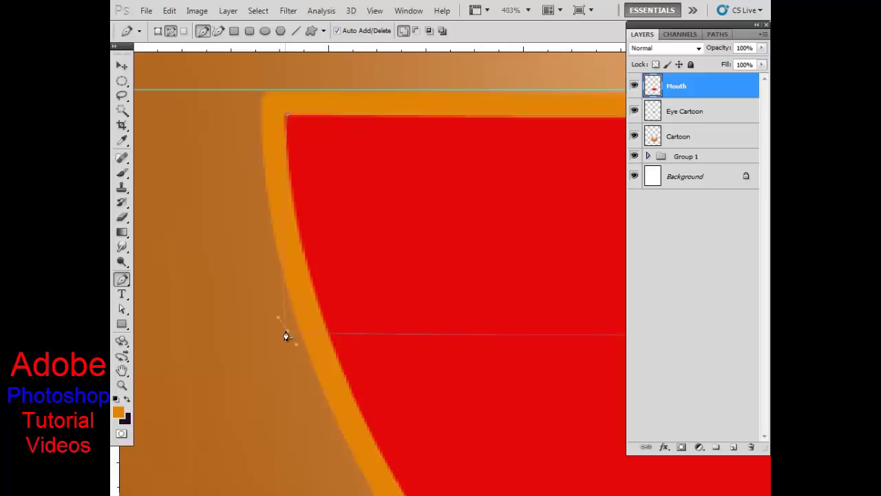
pyautogui.moveTo(295, 329); pyautogui.dragTo(326, 328)
pyautogui.moveTo(298, 261); pyautogui.dragTo(284, 235)
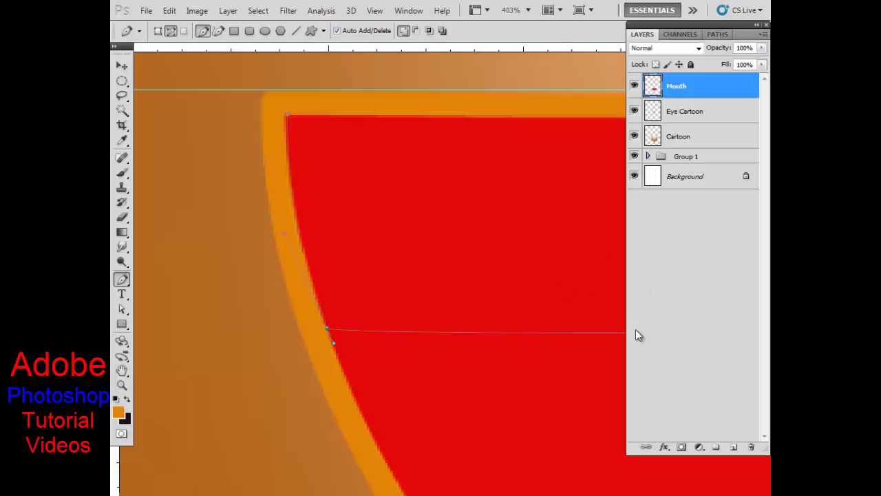
# Add a new layer named Teeth and load the mouth-strip path as a selection
pyautogui.hotkey('ctrl', '0')
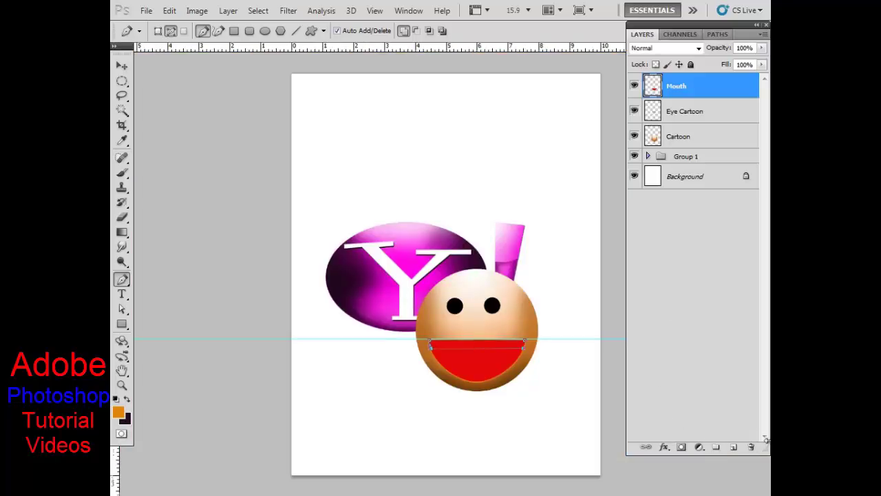
pyautogui.moveTo(517, 373); pyautogui.dragTo(557, 434)
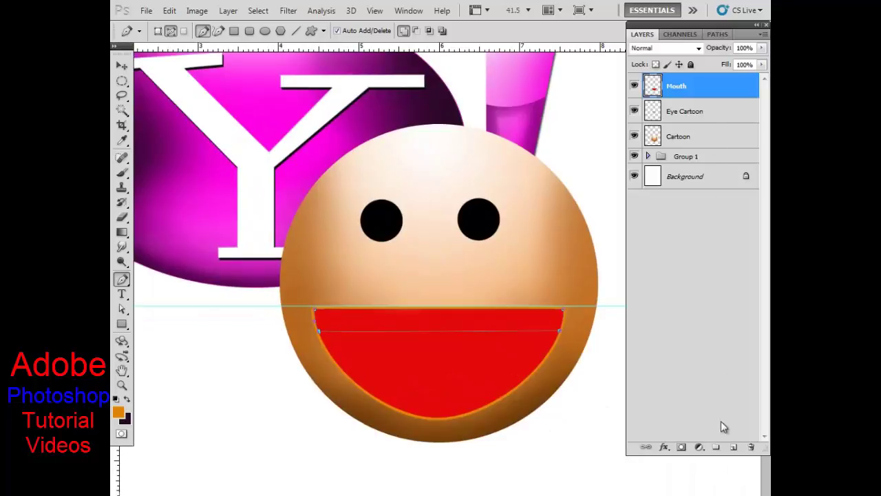
pyautogui.click(733, 446)
pyautogui.doubleClick(680, 86)
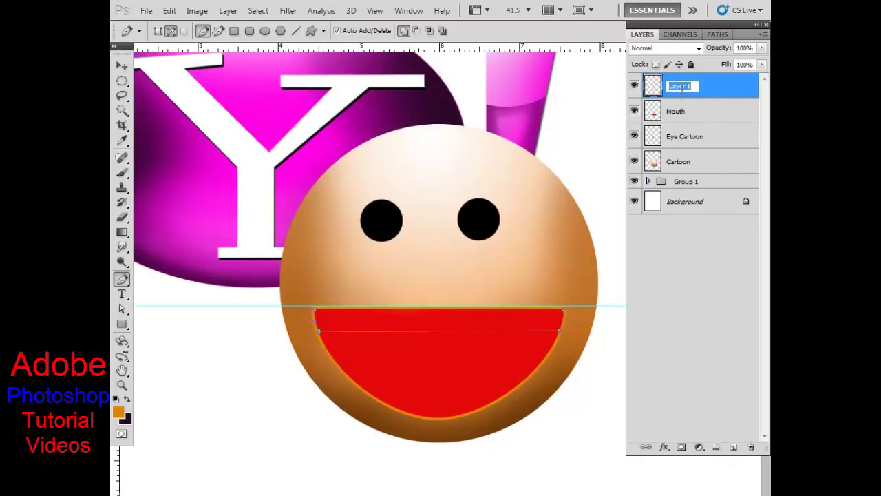
pyautogui.write('Teeth')
pyautogui.press('Return')
pyautogui.hotkey('ctrl', 'Return')
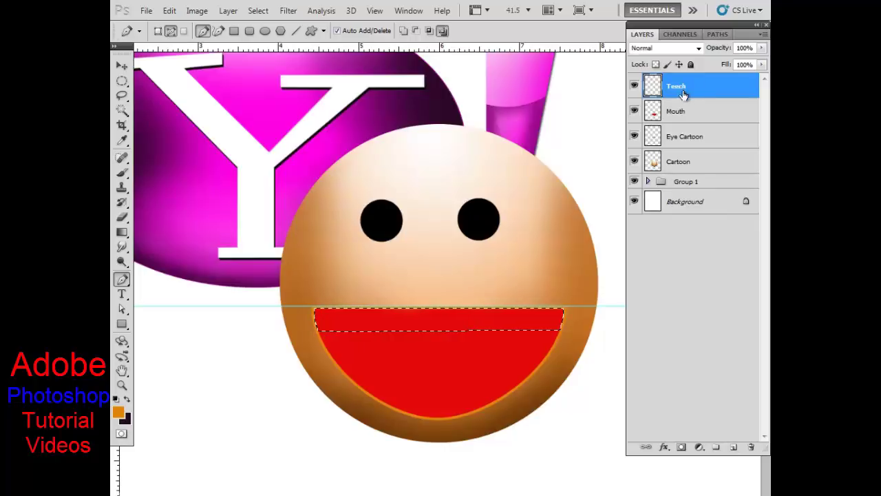
# Make the Gradient Editor's left colour stop dark grey
pyautogui.click(122, 232)
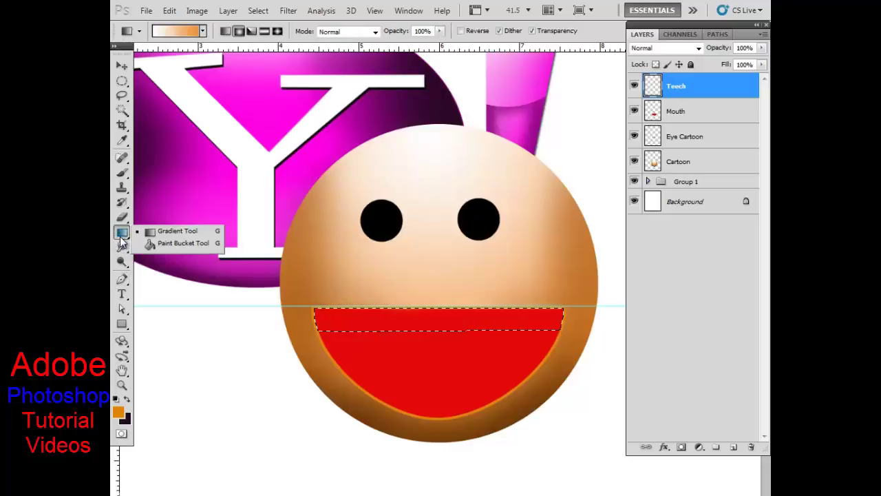
pyautogui.click(175, 30)
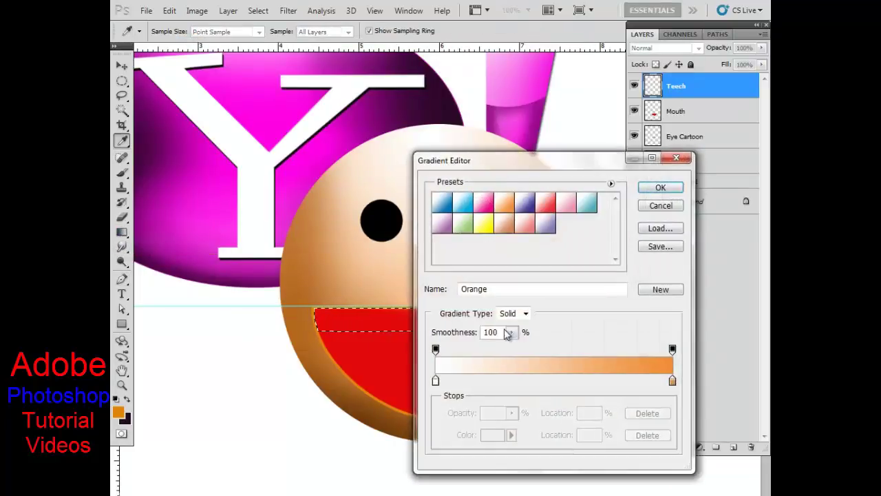
pyautogui.doubleClick(436, 381)
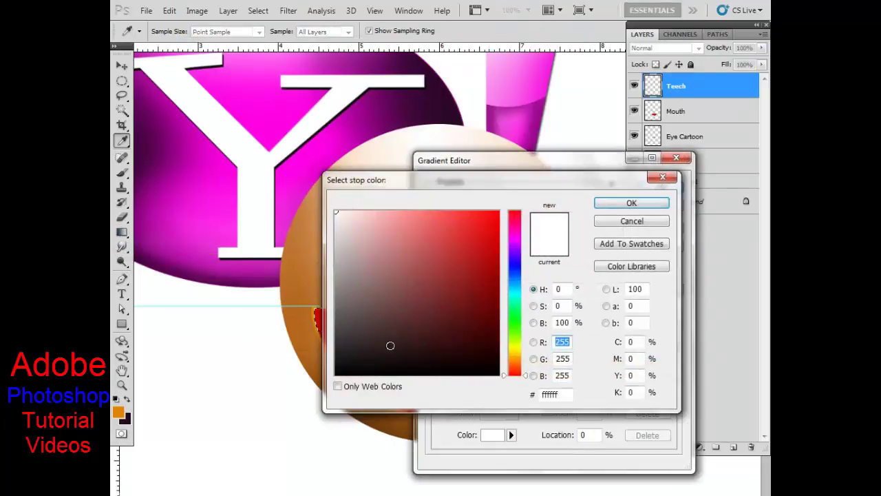
pyautogui.moveTo(343, 263); pyautogui.dragTo(336, 280)
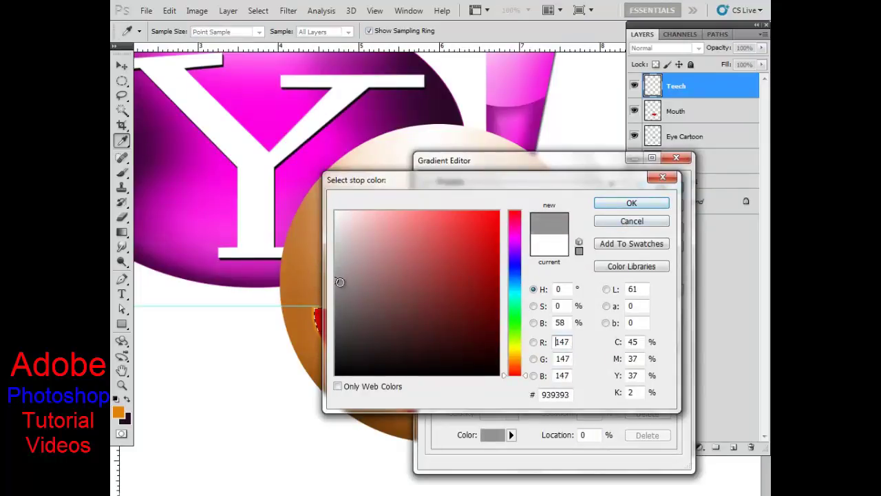
pyautogui.click(336, 282)
pyautogui.moveTo(336, 282); pyautogui.dragTo(335, 318)
pyautogui.click(621, 205)
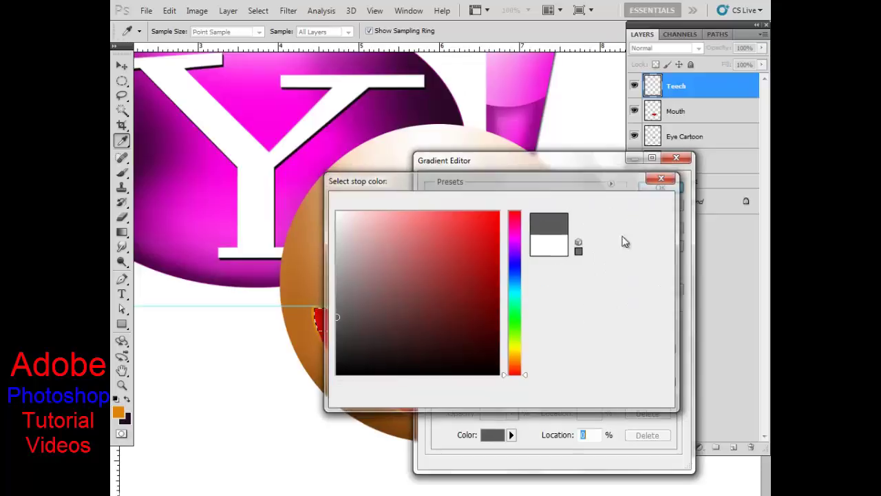
# Make the right stop grey and add a light-grey middle stop at 50%
pyautogui.click(673, 381)
pyautogui.doubleClick(673, 380)
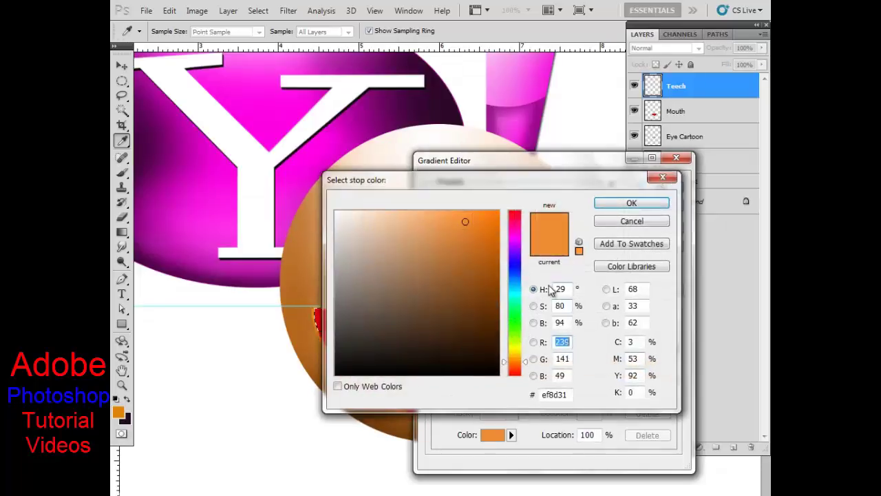
pyautogui.moveTo(369, 250); pyautogui.dragTo(296, 307)
pyautogui.click(631, 203)
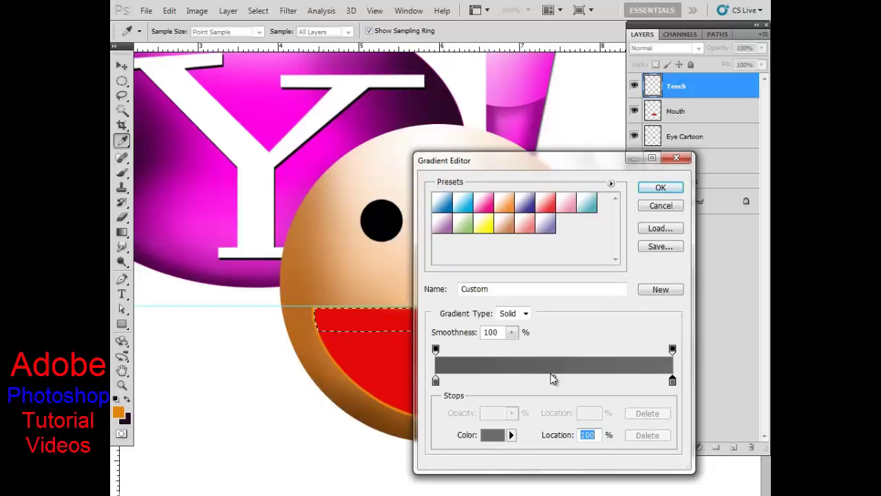
pyautogui.click(552, 380)
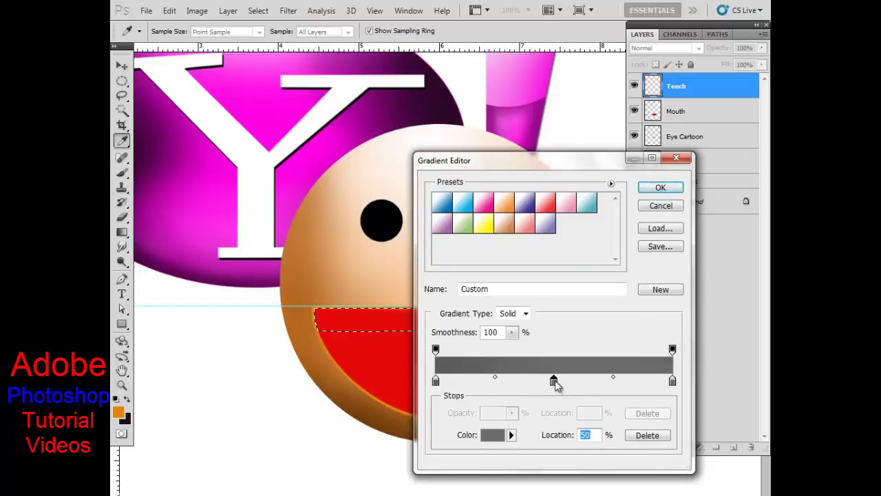
pyautogui.doubleClick(554, 380)
pyautogui.click(336, 258)
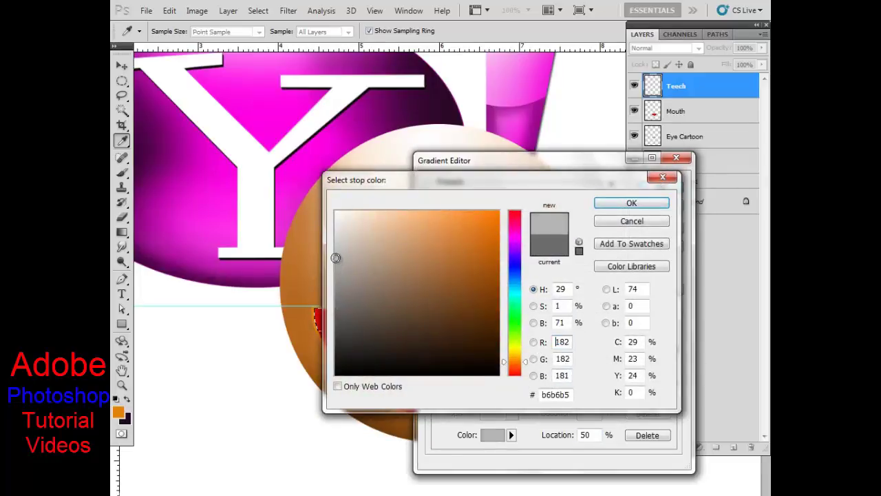
pyautogui.click(631, 202)
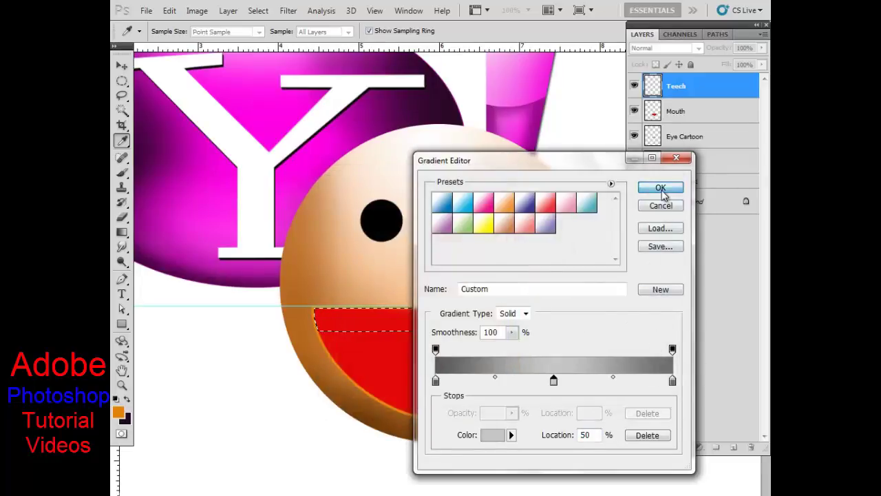
pyautogui.click(660, 187)
# Fill the teeth selection with a linear grey-silver gradient, deselect, and delete a stray empty layer
pyautogui.click(226, 31)
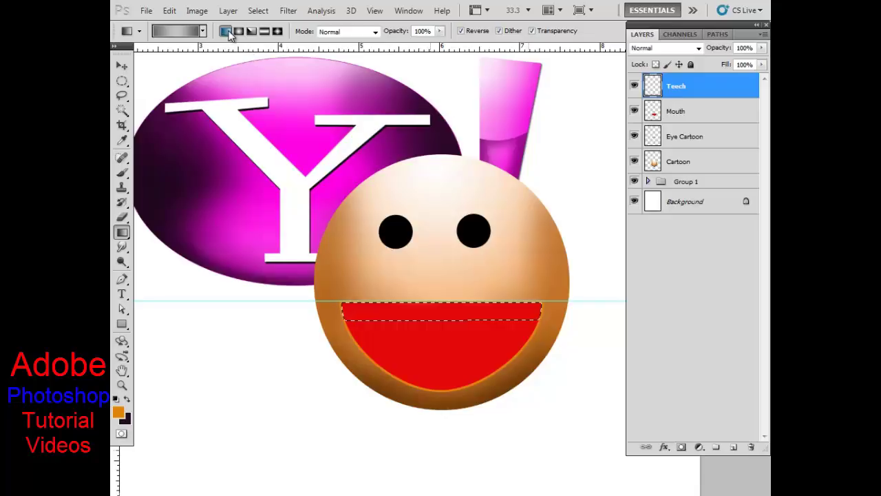
pyautogui.moveTo(413, 303); pyautogui.dragTo(413, 320)
pyautogui.moveTo(343, 314); pyautogui.dragTo(541, 314)
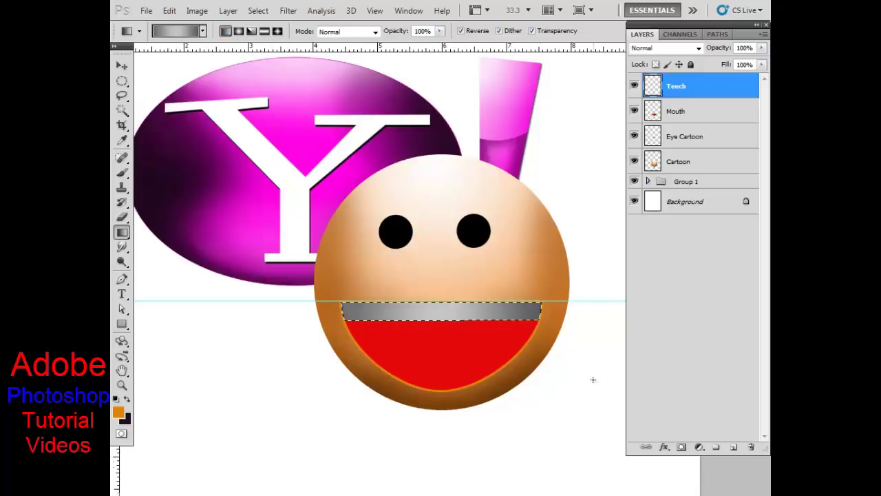
pyautogui.hotkey('ctrl', 'd')
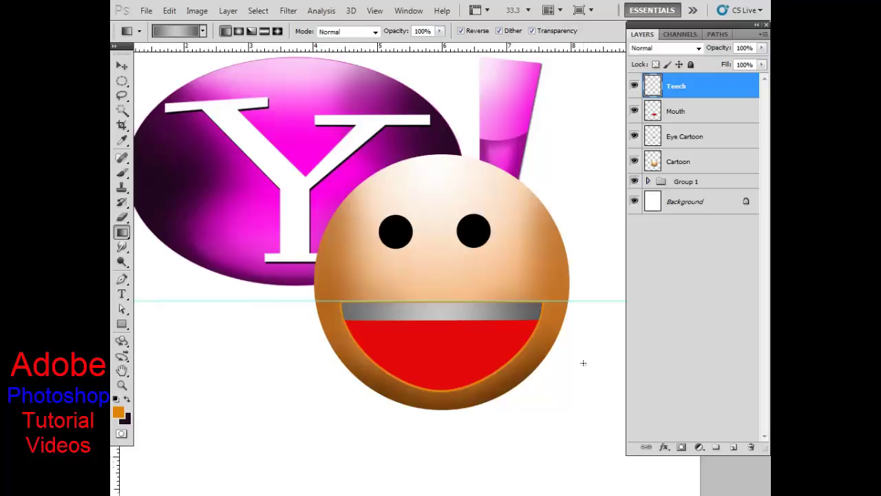
pyautogui.click(733, 447)
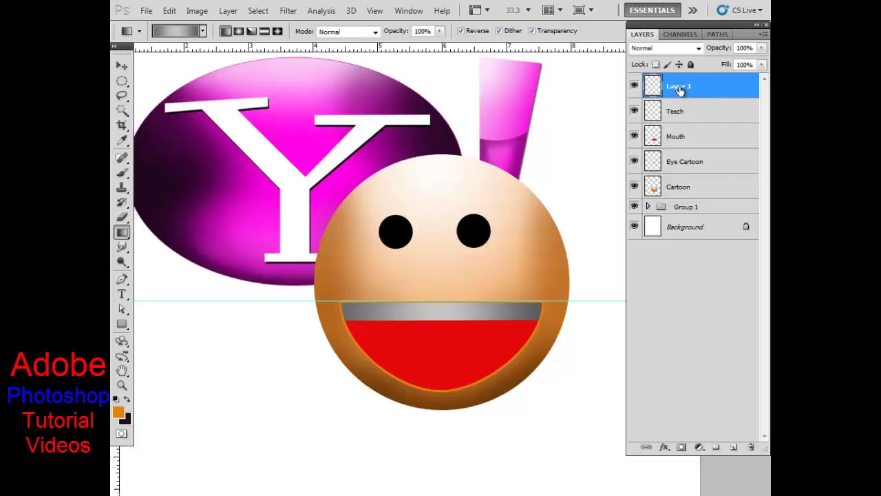
pyautogui.press('Delete')
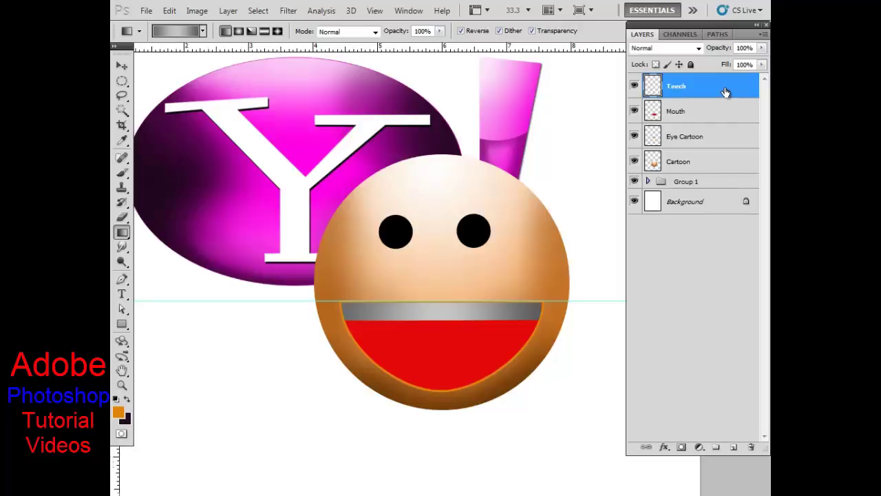
# Create a new layer group named Cartoons
pyautogui.click(714, 449)
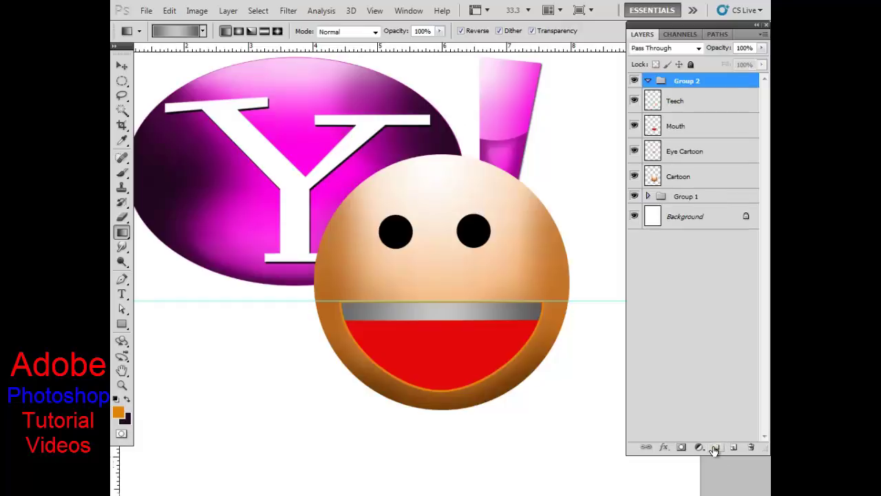
pyautogui.doubleClick(690, 83)
pyautogui.write('c')
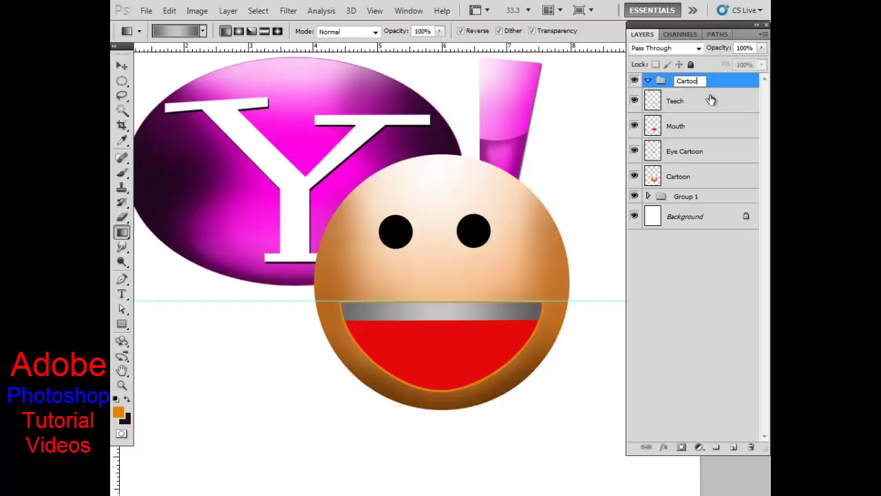
pyautogui.write('ns')
pyautogui.press('Return')
# Move the Teech, Mouth, Eye Cartoon and Cartoon layers into Cartoons and load the mouth selection
pyautogui.click(711, 101)
pyautogui.keyDown('shift'); pyautogui.click(718, 177); pyautogui.keyUp('shift')
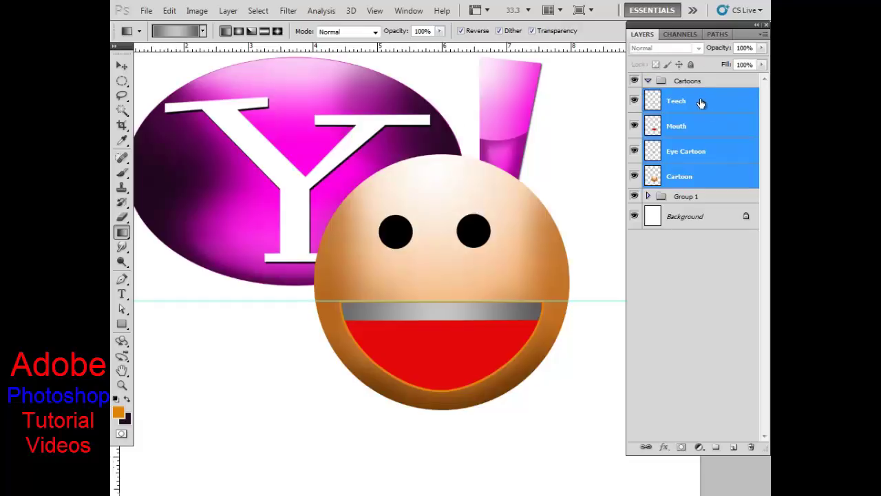
pyautogui.moveTo(701, 103); pyautogui.dragTo(695, 83)
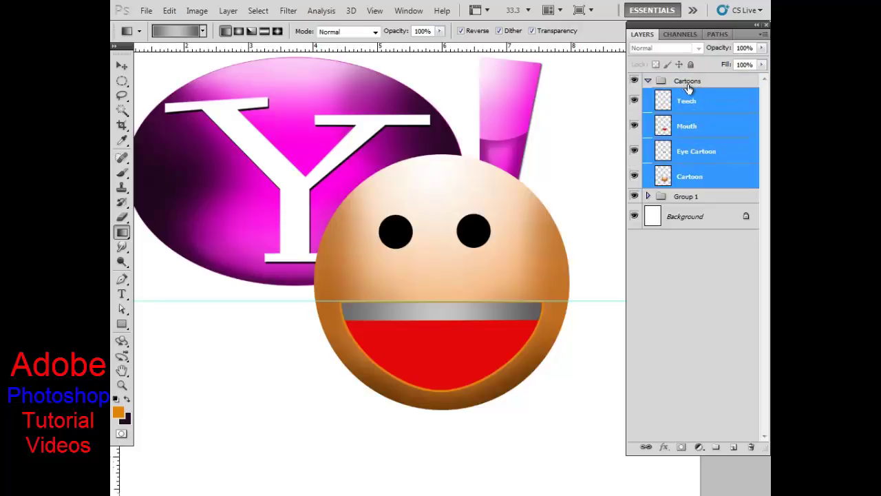
pyautogui.click(693, 100)
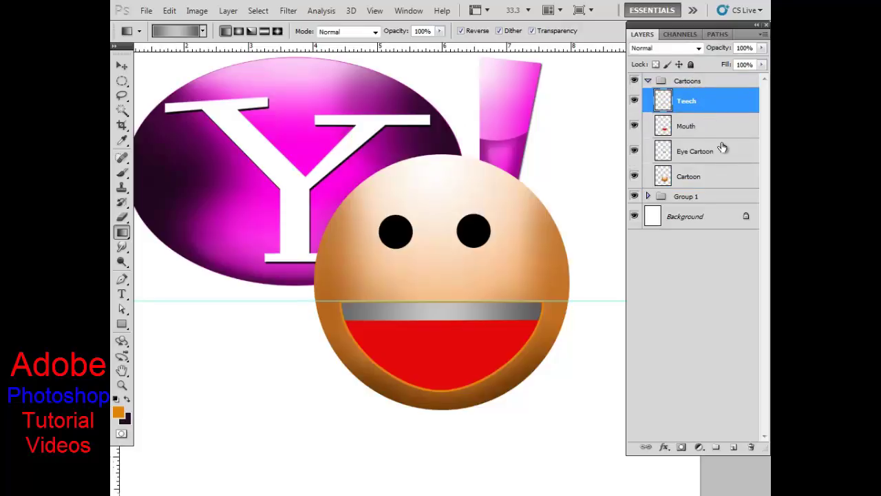
pyautogui.click(679, 130)
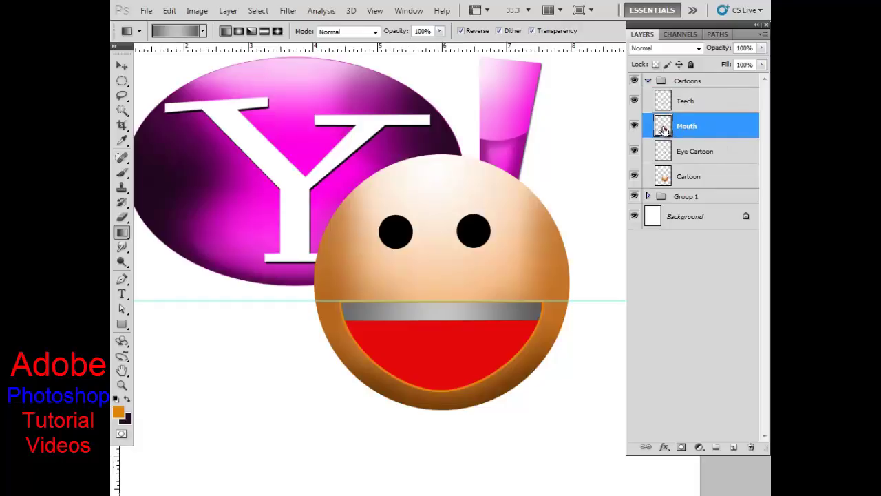
pyautogui.keyDown('ctrl'); pyautogui.click(663, 130); pyautogui.keyUp('ctrl')
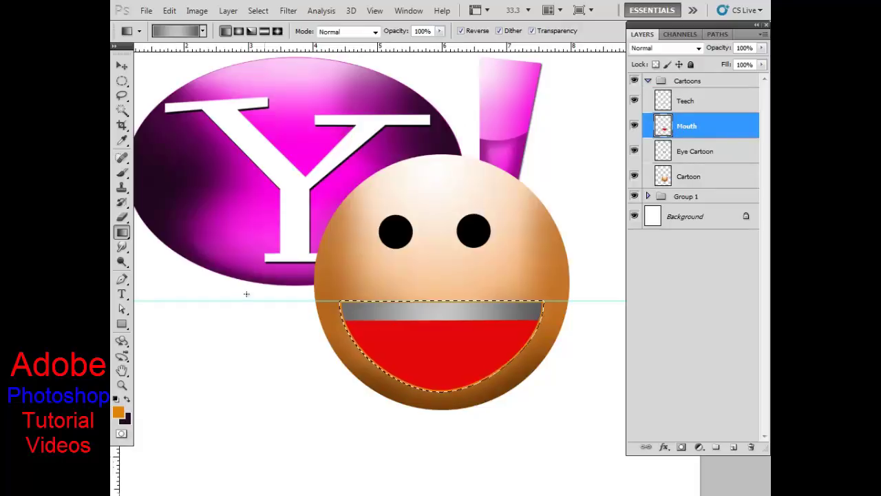
# Set the foreground colour to dark maroon red 4e0808
pyautogui.click(119, 412)
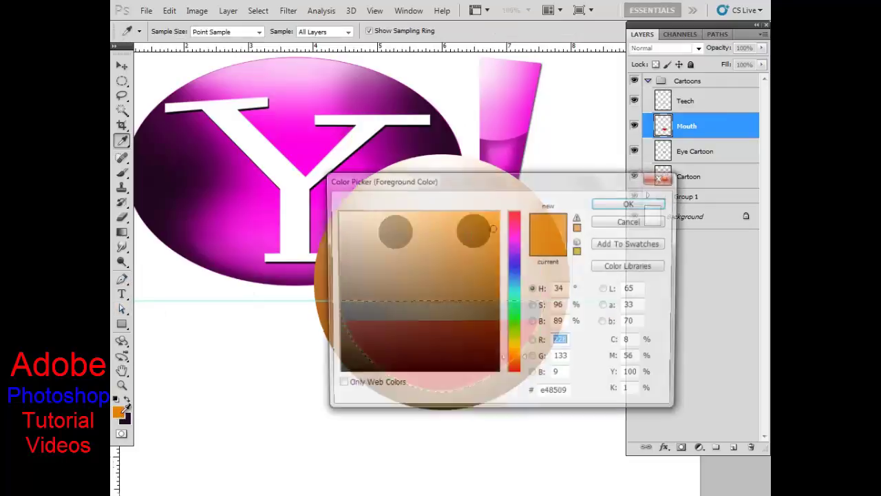
pyautogui.click(517, 362)
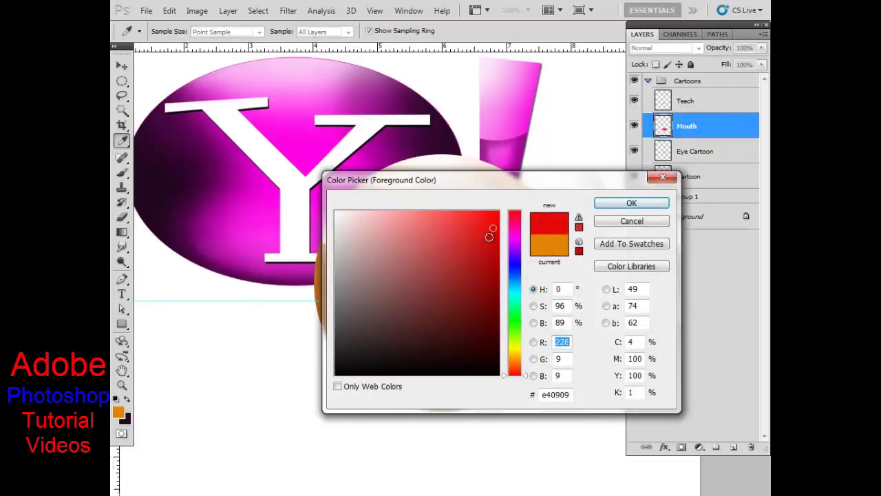
pyautogui.moveTo(493, 230); pyautogui.dragTo(482, 325)
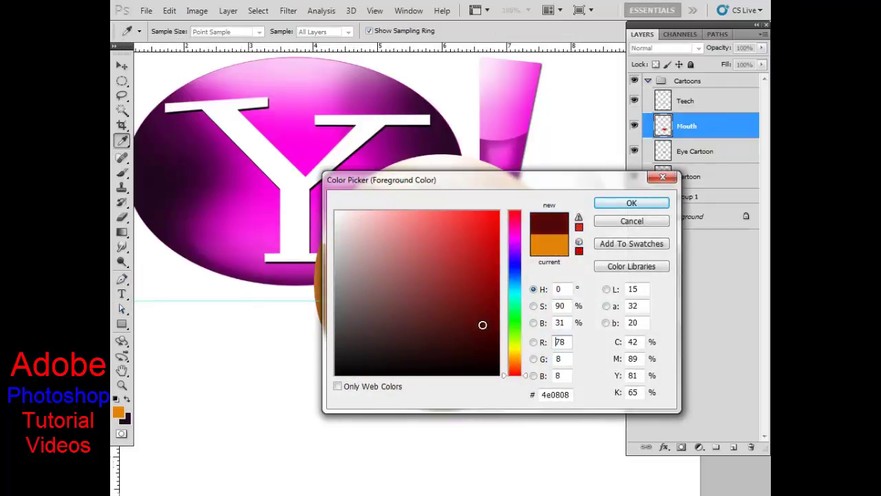
pyautogui.click(631, 203)
pyautogui.press('g')
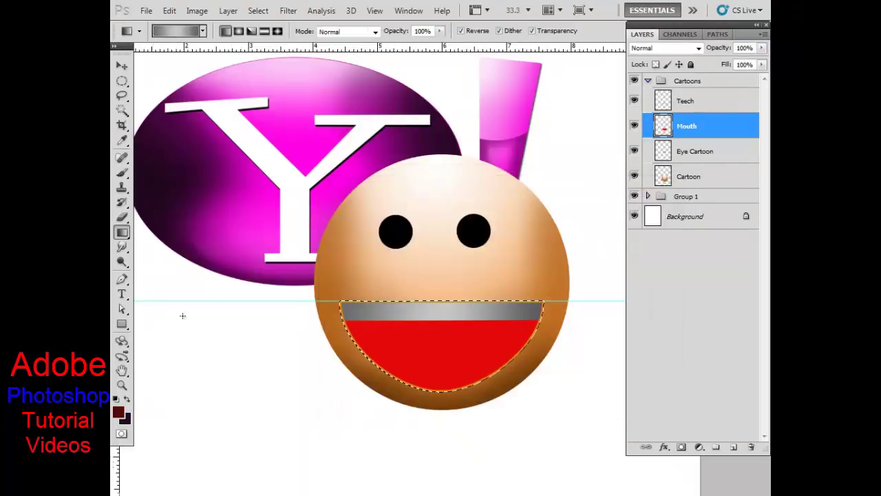
# Set up a 764 px soft brush at 60% opacity and flow
pyautogui.click(122, 174)
pyautogui.rightClick(411, 340)
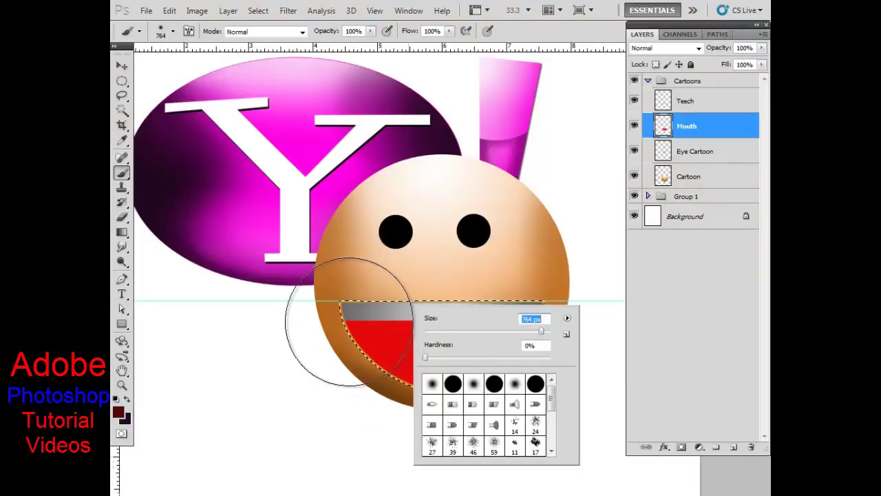
pyautogui.moveTo(351, 330); pyautogui.dragTo(351, 317)
pyautogui.hotkey('ctrl', 'z')
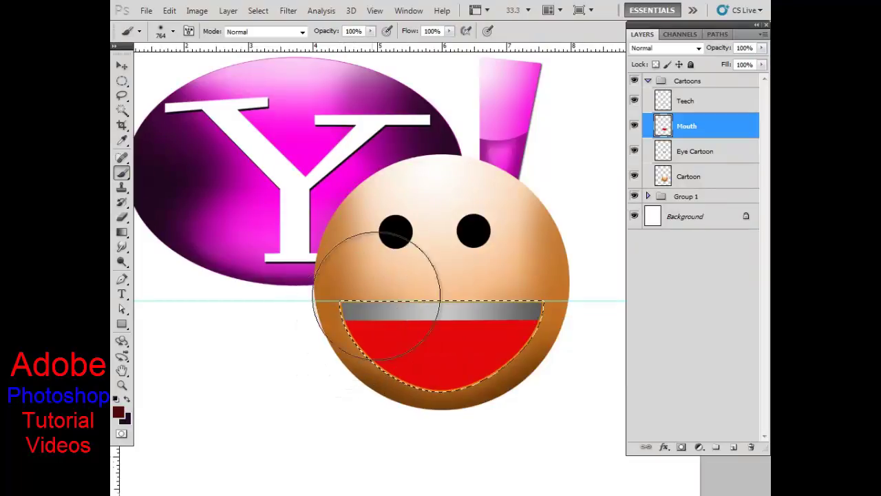
pyautogui.moveTo(331, 36); pyautogui.dragTo(313, 40)
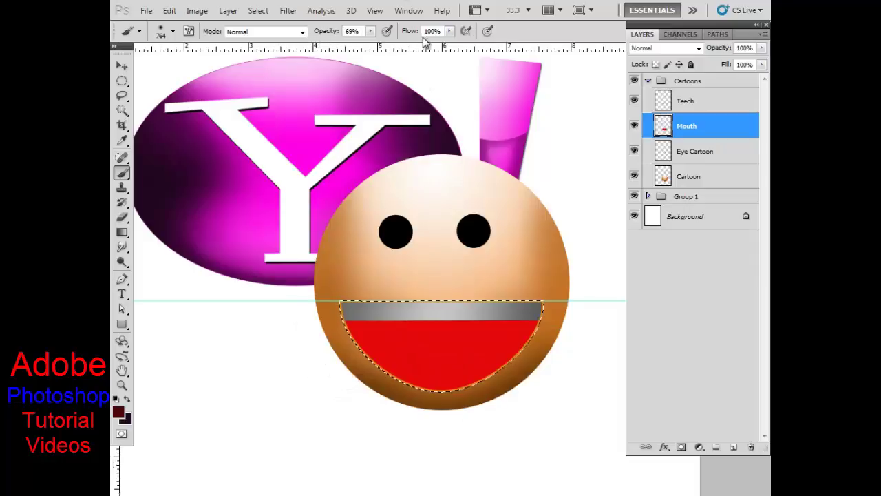
pyautogui.moveTo(425, 38); pyautogui.dragTo(388, 36)
pyautogui.click(349, 36)
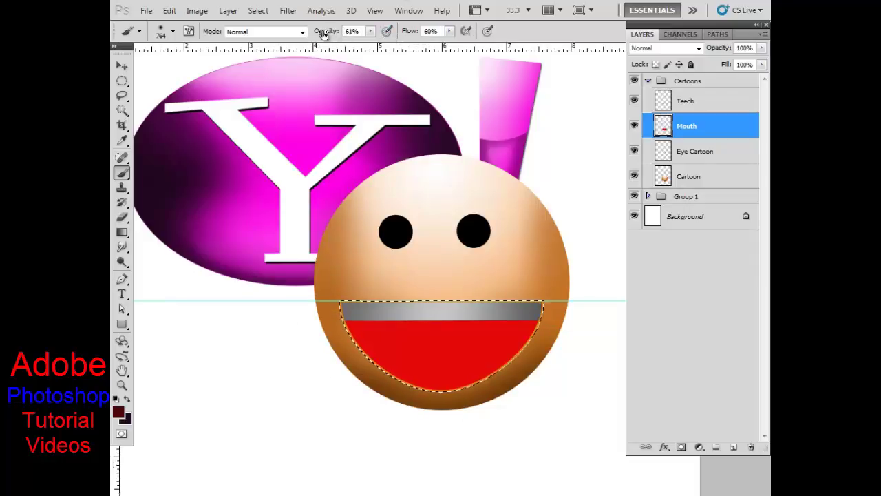
# Paint dark-red shading along the mouth's sides and beneath the teeth
pyautogui.moveTo(316, 311); pyautogui.dragTo(305, 328)
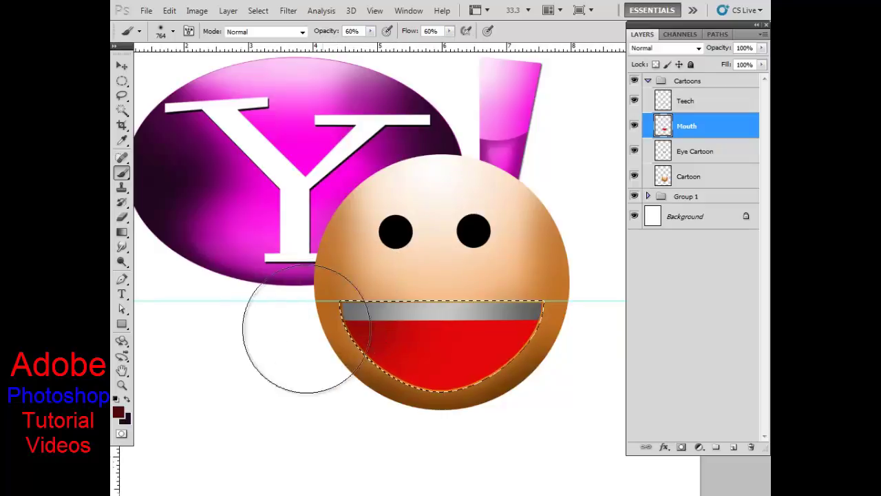
pyautogui.moveTo(328, 276)
pyautogui.mouseDown()
pyautogui.moveTo(586, 314)
pyautogui.moveTo(520, 264)
pyautogui.moveTo(405, 246)
pyautogui.mouseUp()
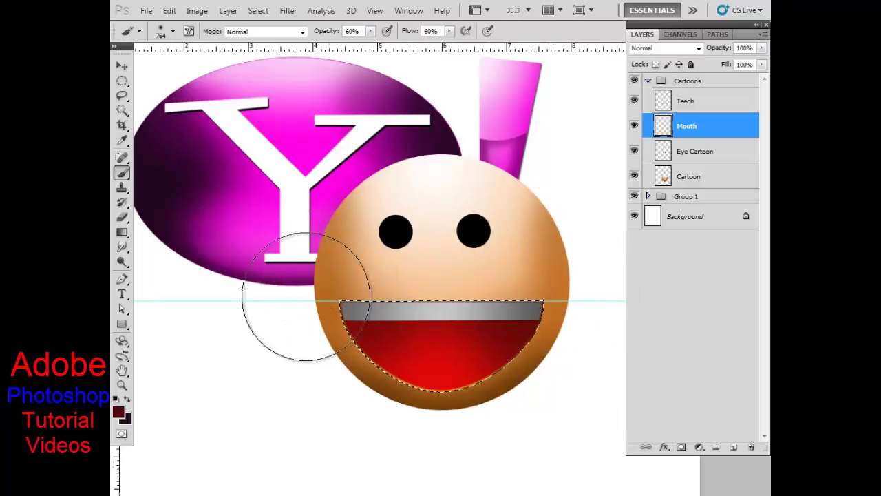
pyautogui.moveTo(338, 409); pyautogui.dragTo(354, 285)
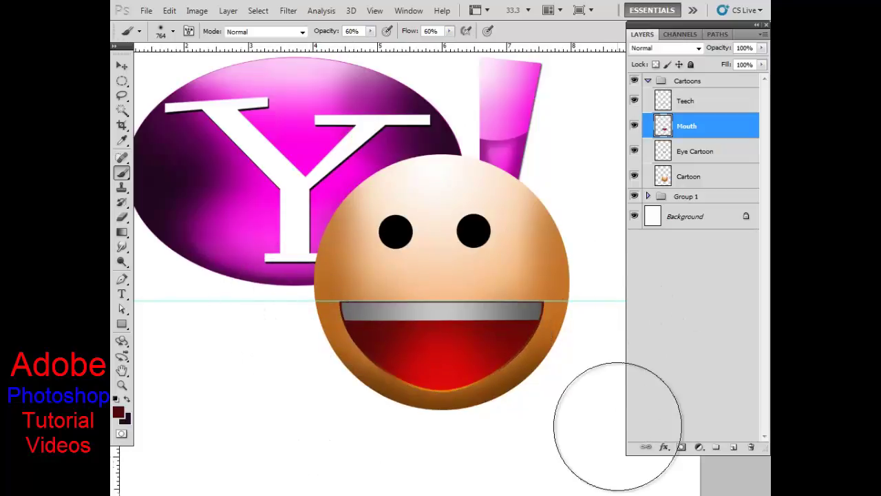
pyautogui.hotkey('ctrl', '-')
# Free-transform the Cartoons group down to about 80%, moving it up-left over the ellipse
pyautogui.hotkey('ctrl', '-')
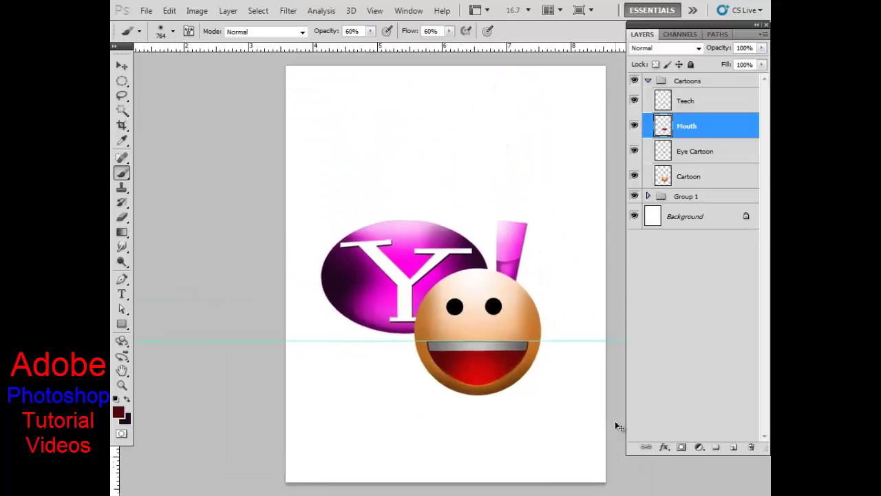
pyautogui.hotkey('ctrl', '-')
pyautogui.hotkey('ctrl', '-')
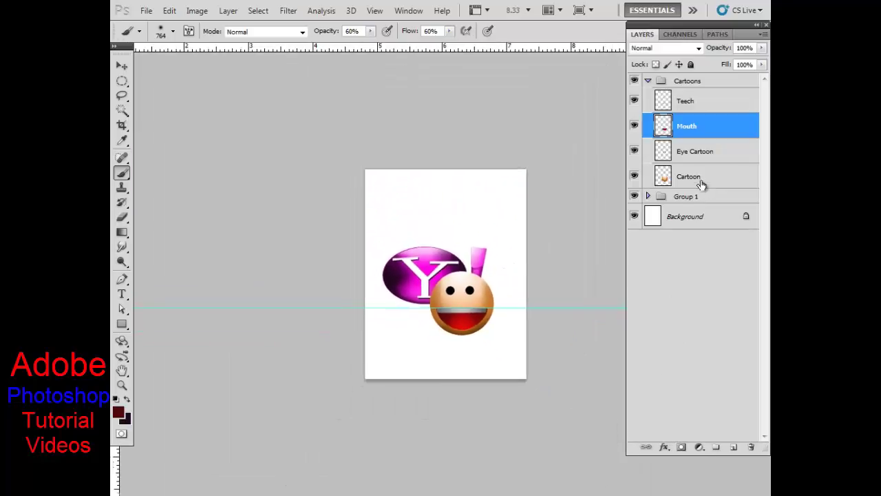
pyautogui.click(650, 84)
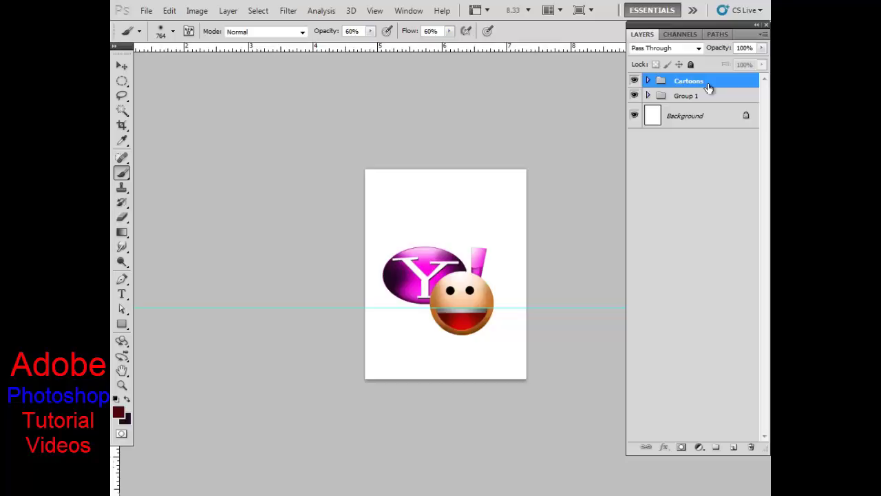
pyautogui.hotkey('ctrl', 't')
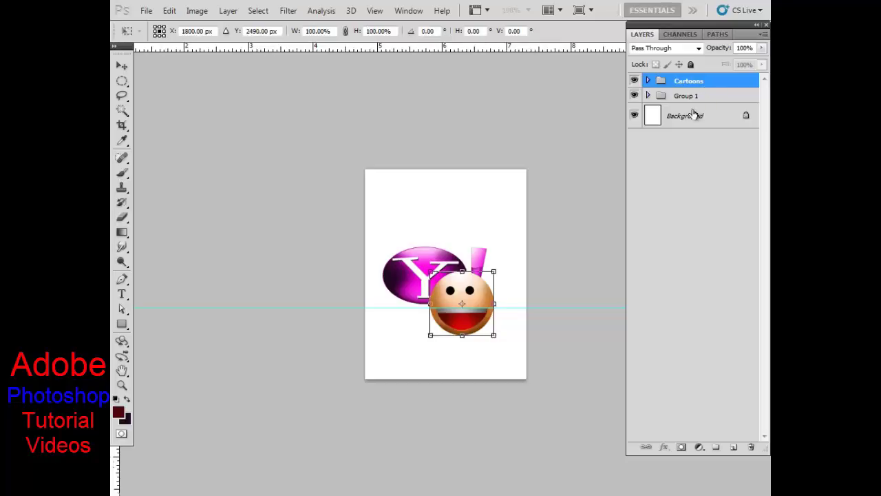
pyautogui.click(471, 315)
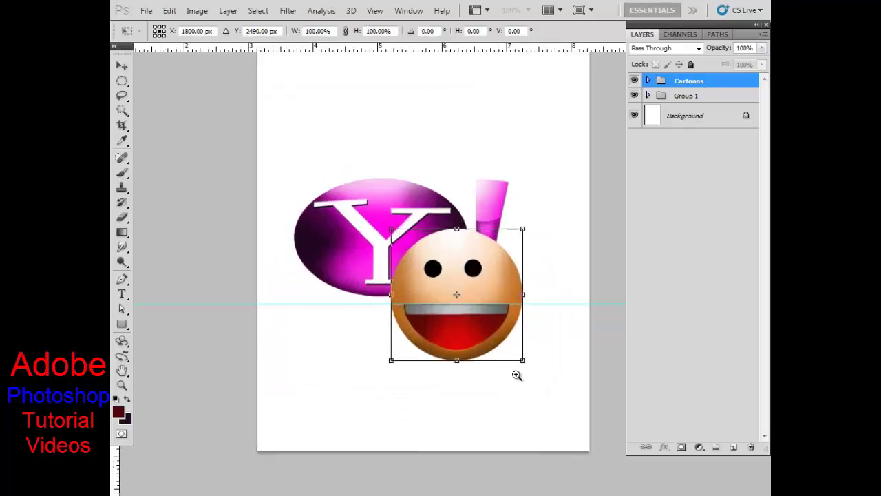
pyautogui.click(517, 374)
pyautogui.moveTo(557, 387); pyautogui.dragTo(530, 375)
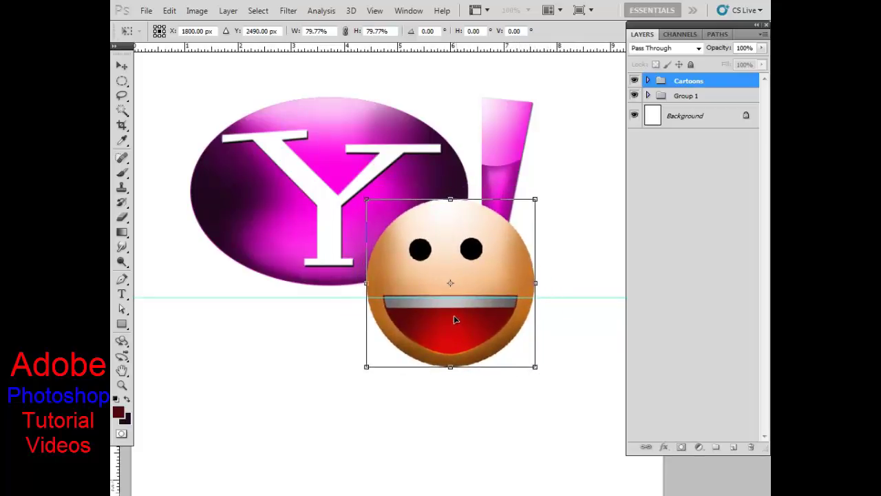
pyautogui.moveTo(454, 316); pyautogui.dragTo(436, 300)
pyautogui.press('b')
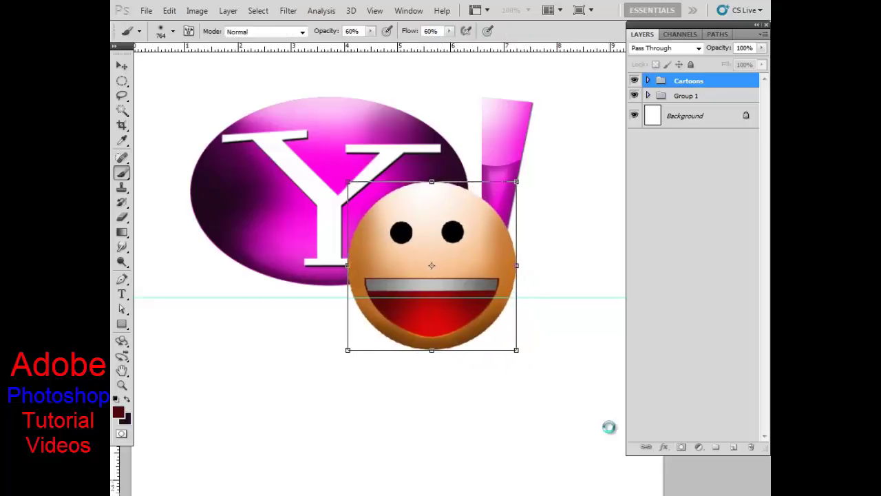
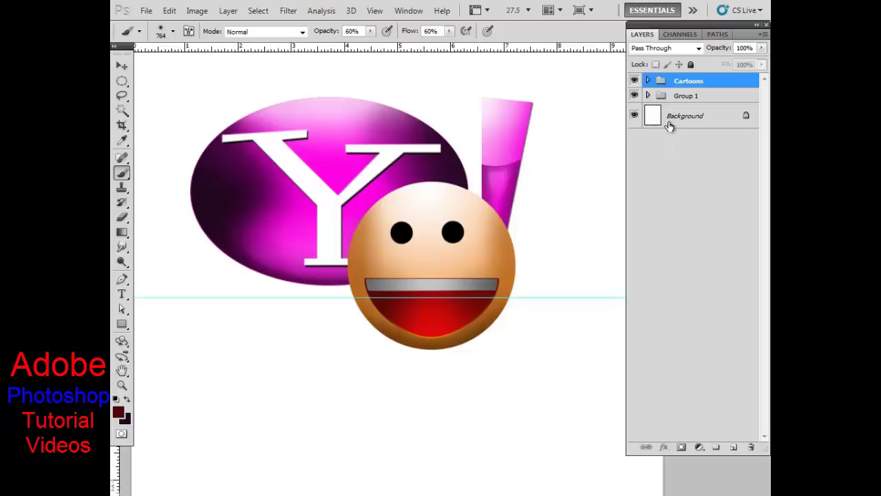
# Create a new layer named 'Shadows' directly above the Background layer
pyautogui.click(733, 448)
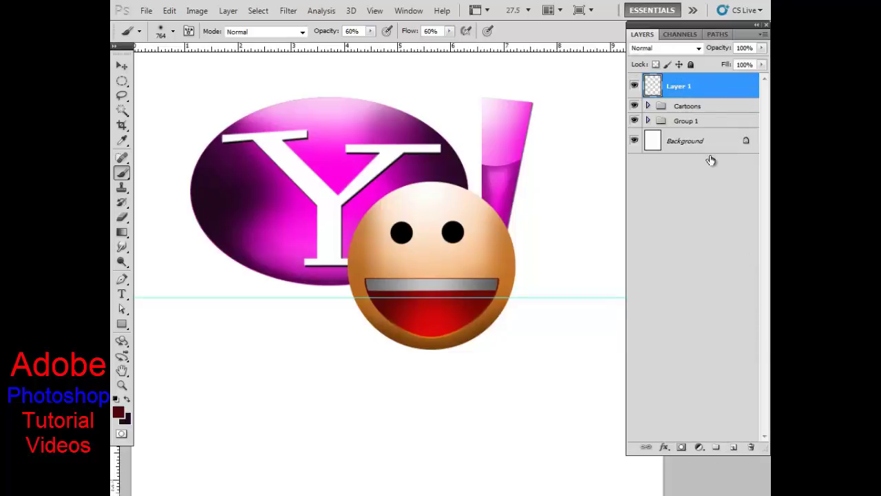
pyautogui.moveTo(704, 90); pyautogui.dragTo(705, 131)
pyautogui.doubleClick(680, 118)
pyautogui.write('Shadow')
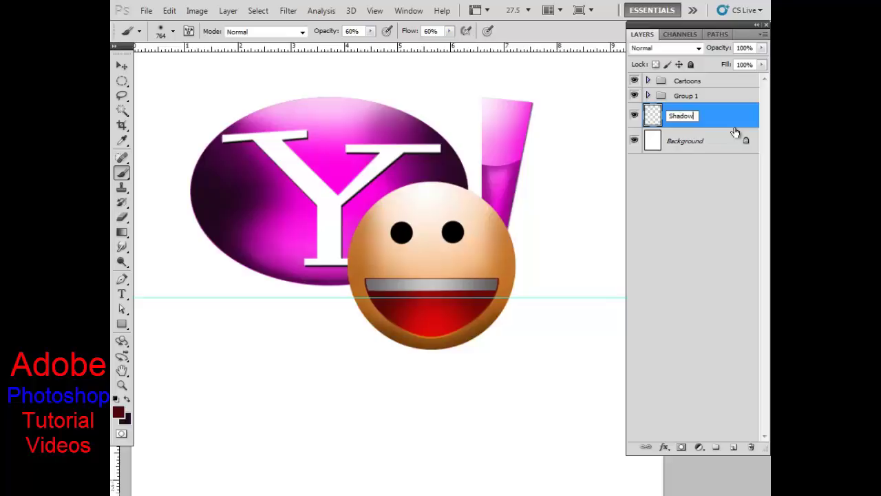
pyautogui.write('s')
pyautogui.press('Return')
pyautogui.hotkey('ctrl', '0')
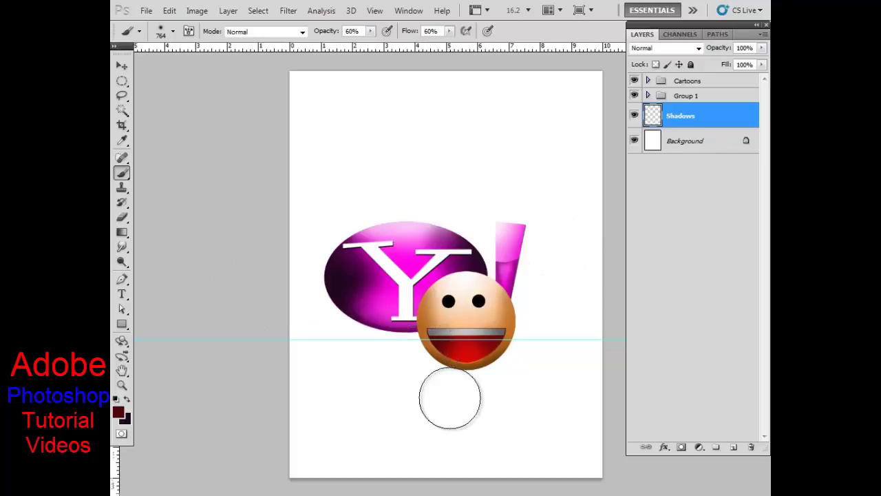
# Airbrush a soft black shadow below the logo and smiley with 1000 and 1300 px brushes
pyautogui.press('x')
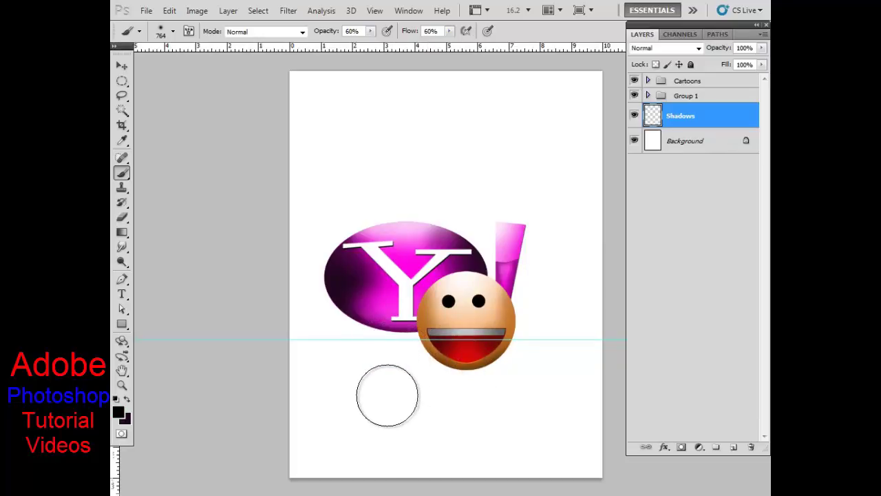
pyautogui.press(']')
pyautogui.press(']')
pyautogui.press(']')
pyautogui.moveTo(387, 395); pyautogui.dragTo(389, 397)
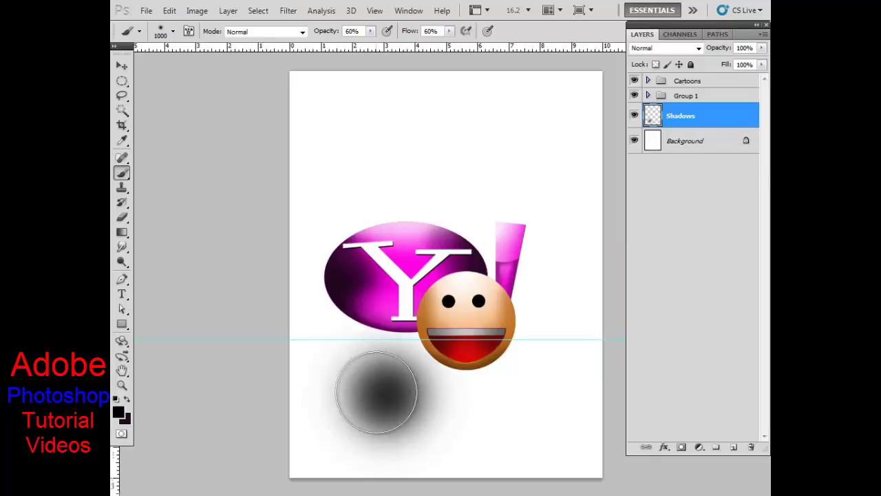
pyautogui.press(']')
pyautogui.press(']')
pyautogui.press(']')
pyautogui.moveTo(384, 398); pyautogui.dragTo(383, 396)
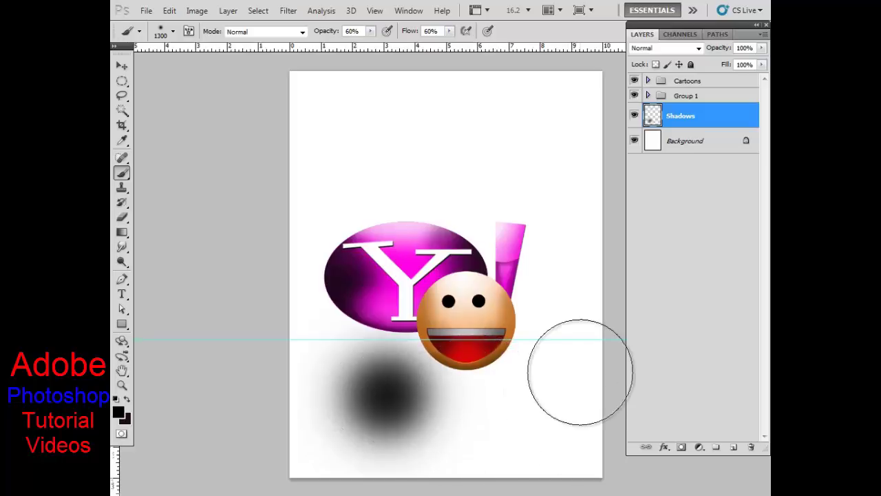
# Free-transform the shadow into a flat ellipse, 133.52% wide and 30.46% high
pyautogui.hotkey('ctrl', 't')
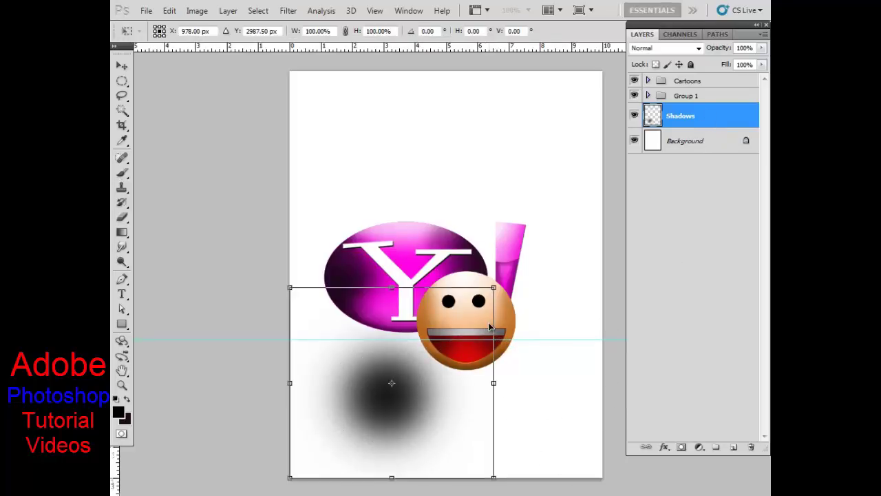
pyautogui.moveTo(392, 290); pyautogui.dragTo(392, 399)
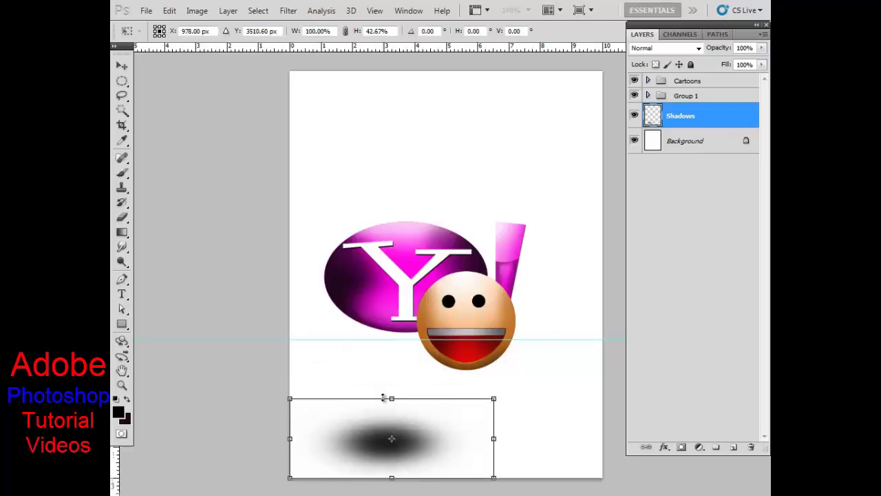
pyautogui.moveTo(494, 439); pyautogui.dragTo(561, 439)
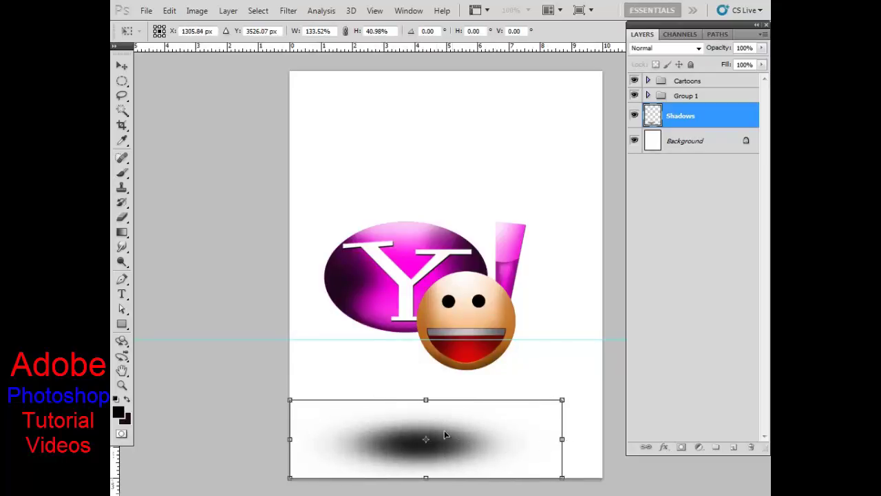
pyautogui.moveTo(426, 404); pyautogui.dragTo(426, 419)
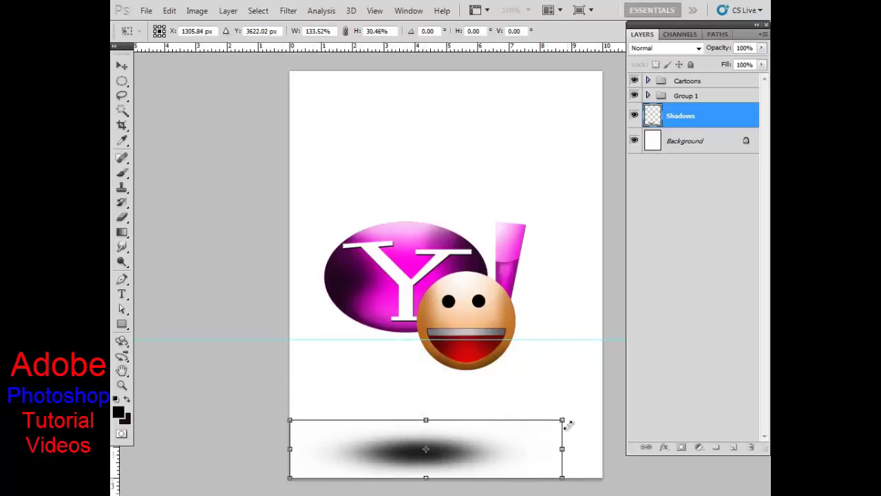
pyautogui.rightClick(523, 448)
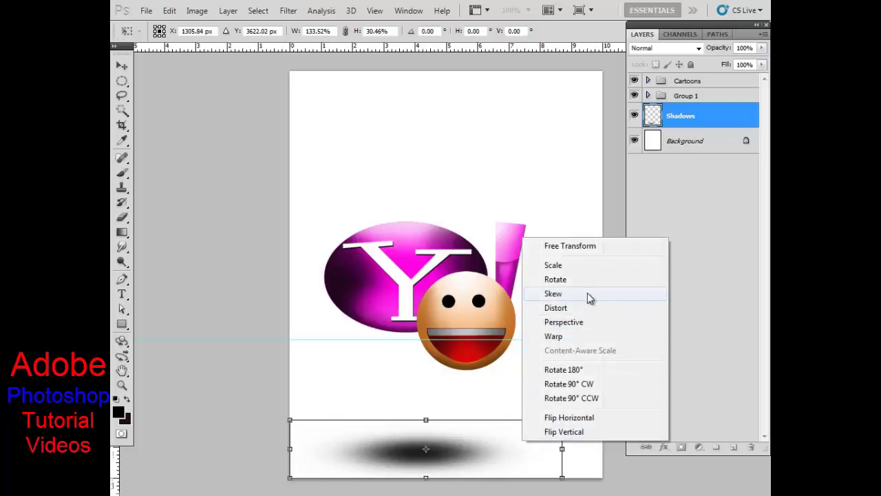
pyautogui.click(583, 322)
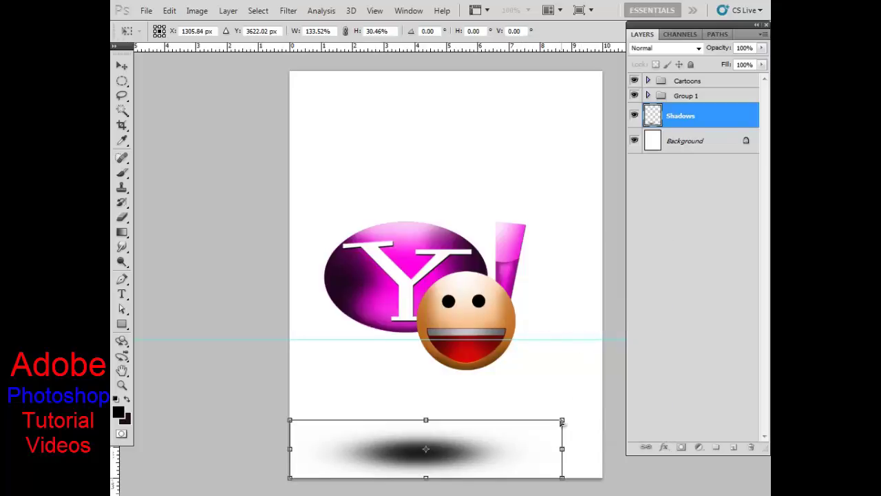
# Taper the shadow in perspective, move it beneath the logo and widen it to 177.19%
pyautogui.moveTo(562, 421)
pyautogui.mouseDown()
pyautogui.moveTo(500, 435)
pyautogui.moveTo(543, 450)
pyautogui.mouseUp()
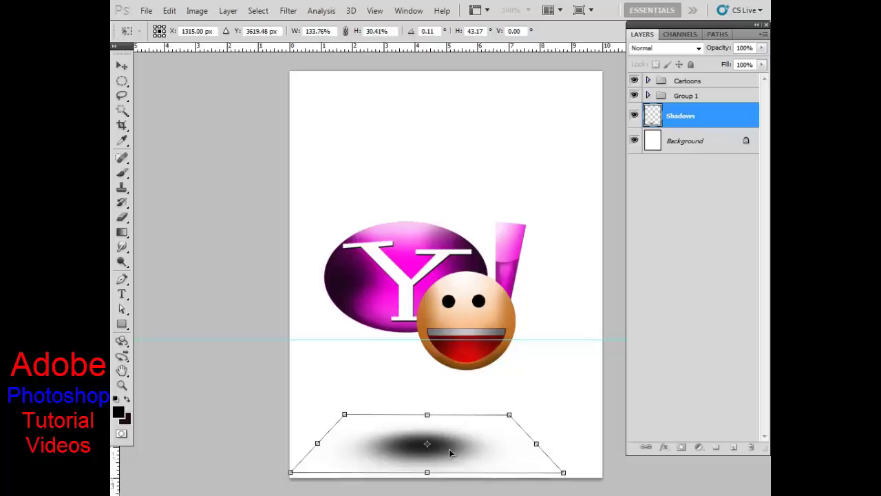
pyautogui.moveTo(450, 461); pyautogui.dragTo(424, 364)
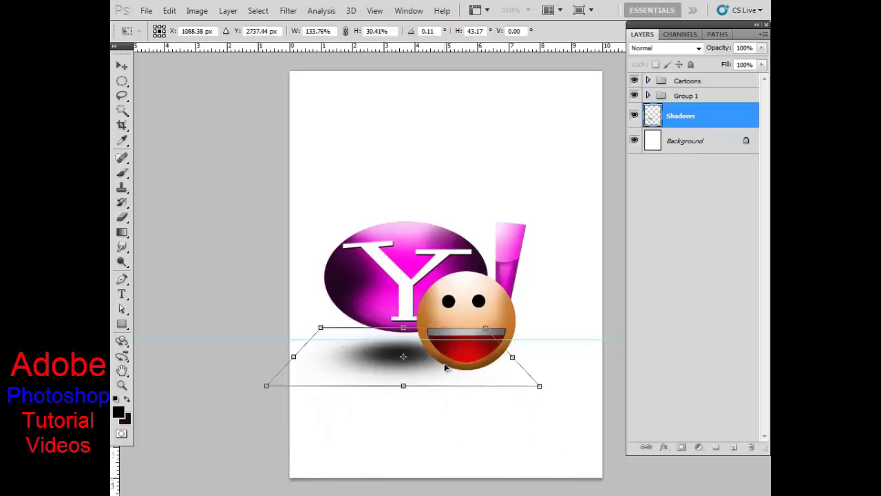
pyautogui.rightClick(453, 372)
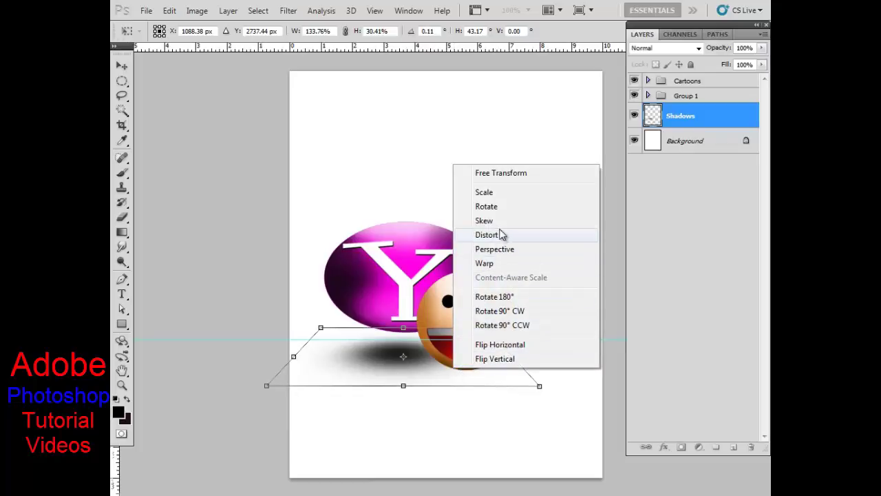
pyautogui.click(499, 196)
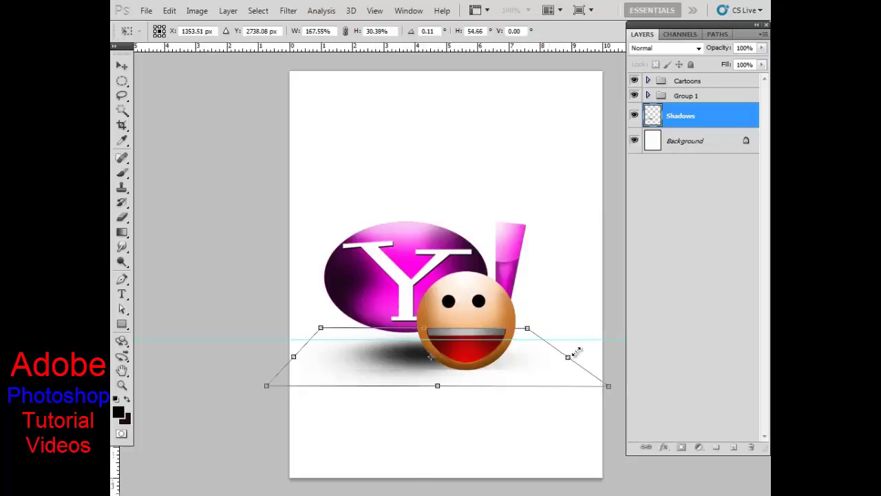
pyautogui.moveTo(513, 355)
pyautogui.mouseDown()
pyautogui.moveTo(582, 358)
pyautogui.moveTo(478, 361)
pyautogui.moveTo(480, 349)
pyautogui.moveTo(478, 360)
pyautogui.mouseUp()
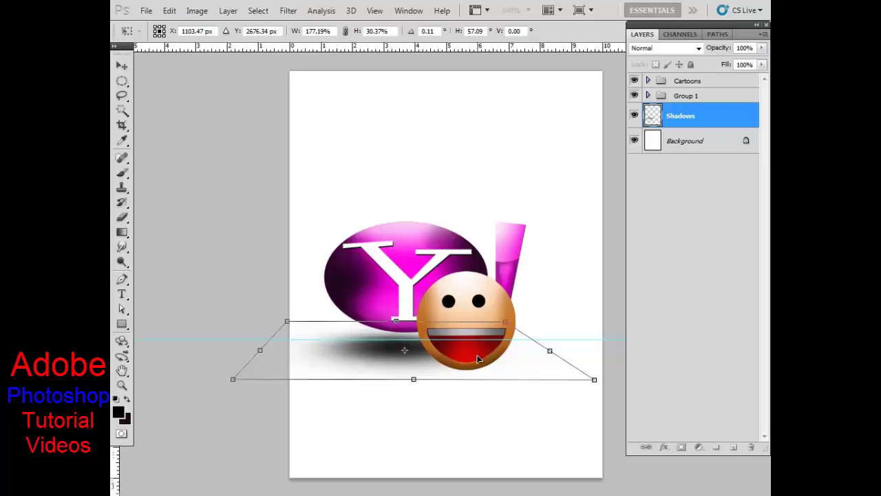
pyautogui.press('Up')
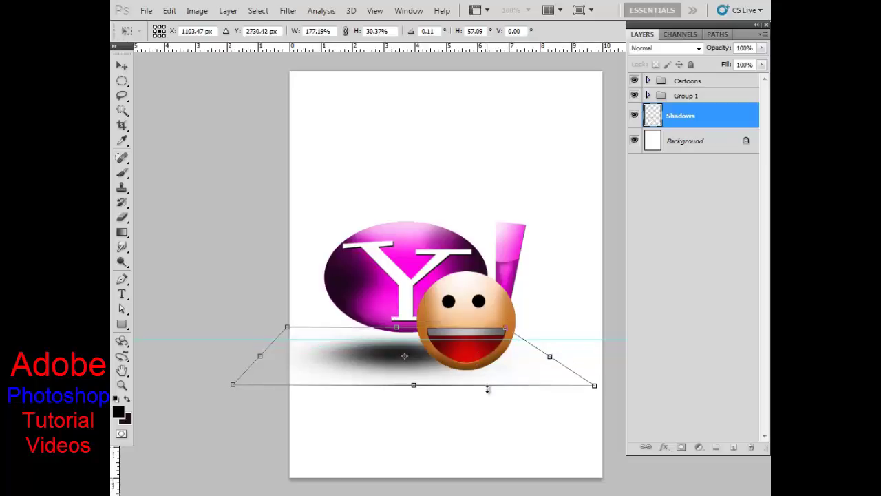
pyautogui.press('Up')
pyautogui.press('Up')
pyautogui.press('Up')
pyautogui.press('Up')
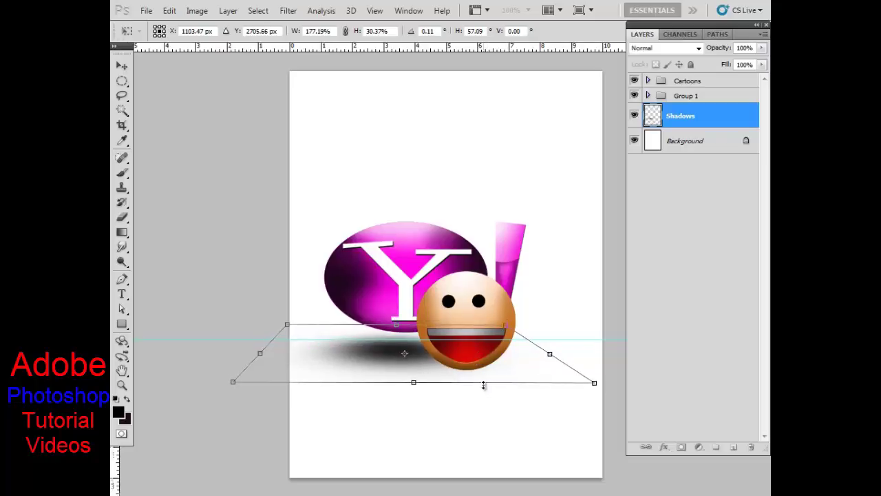
# Commit the transform and rename the shadow layer to 'Shadows 1'
pyautogui.press('b')
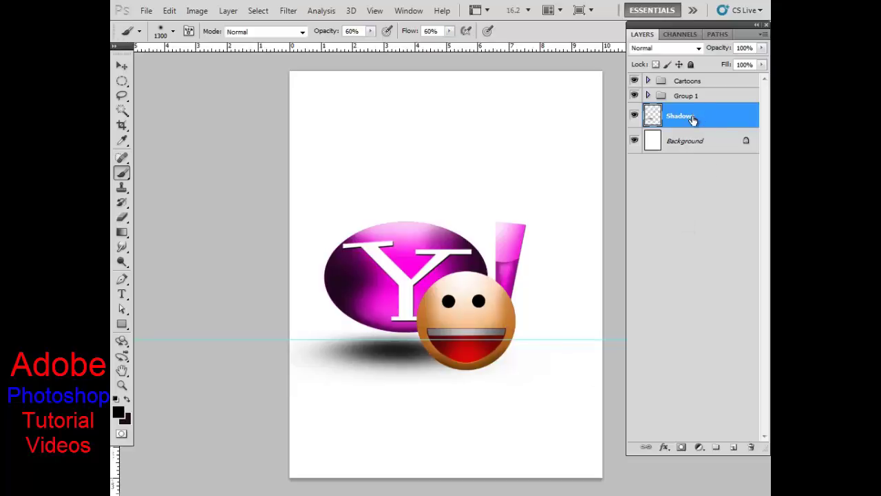
pyautogui.doubleClick(688, 115)
pyautogui.write('Shadows 1')
pyautogui.press('Return')
# Duplicate 'Shadows 1' and name the copy 'Shadows 2'
pyautogui.moveTo(726, 113); pyautogui.dragTo(731, 446)
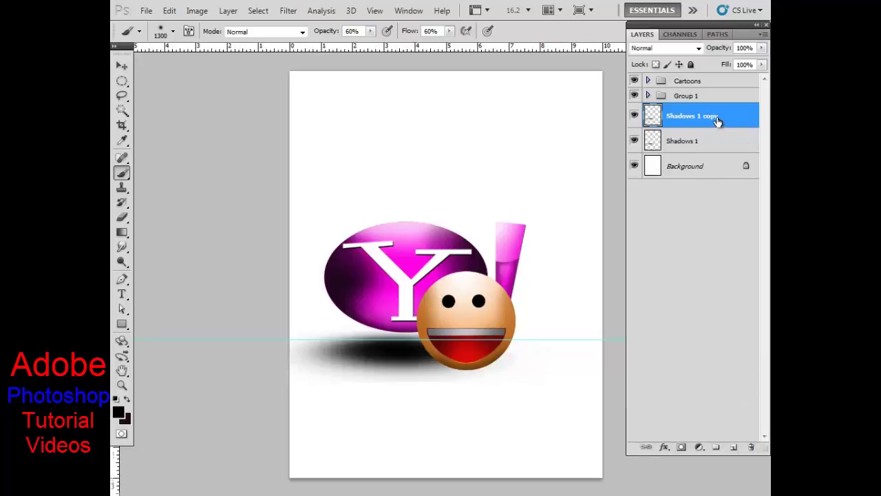
pyautogui.doubleClick(716, 116)
pyautogui.moveTo(718, 115)
pyautogui.mouseDown()
pyautogui.moveTo(697, 116)
pyautogui.moveTo(713, 146)
pyautogui.mouseUp()
pyautogui.write('2')
pyautogui.press('Return')
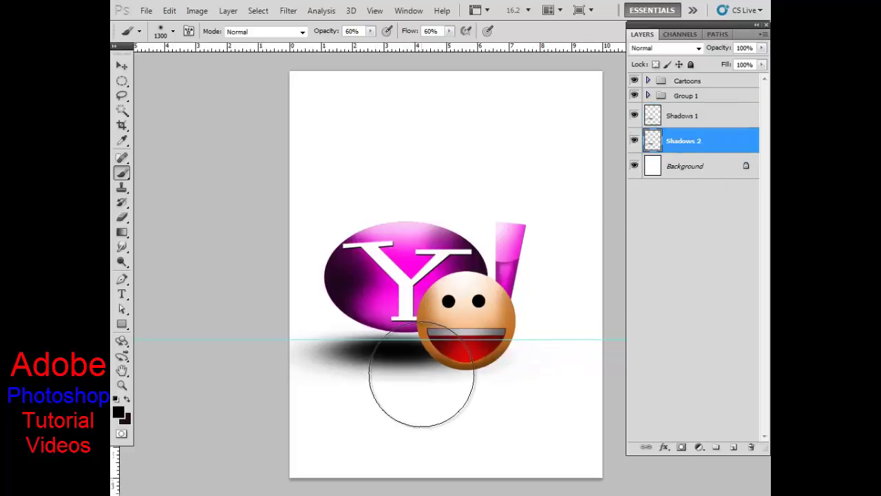
# Move 'Shadows 2' down and right under the smiley and scale it to 72.66%
pyautogui.click(123, 67)
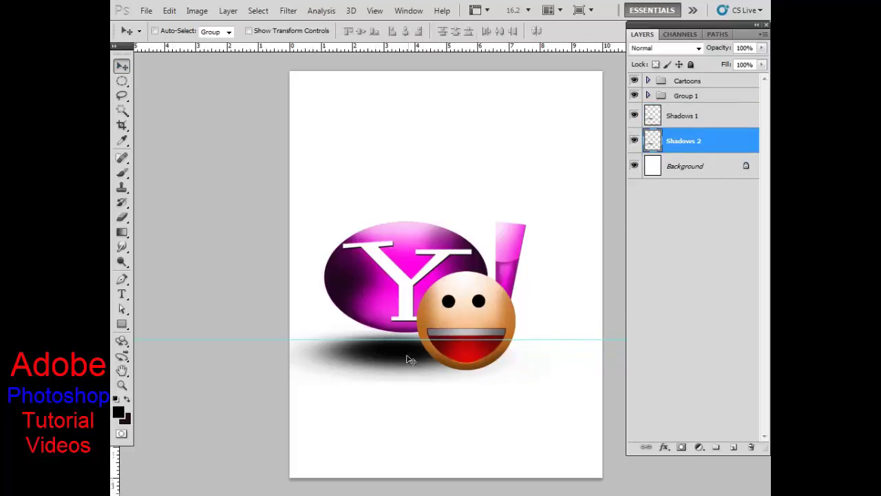
pyautogui.moveTo(406, 355); pyautogui.dragTo(465, 386)
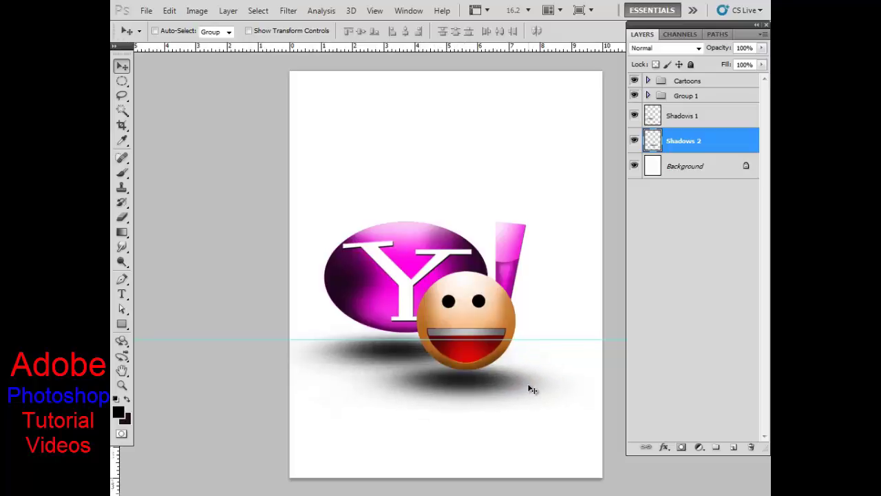
pyautogui.hotkey('ctrl', 't')
pyautogui.moveTo(620, 354); pyautogui.dragTo(575, 370)
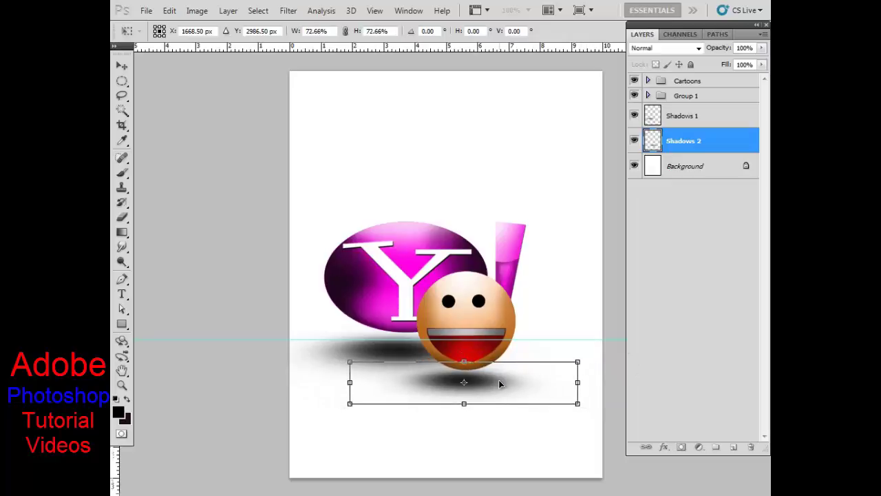
pyautogui.press('Return')
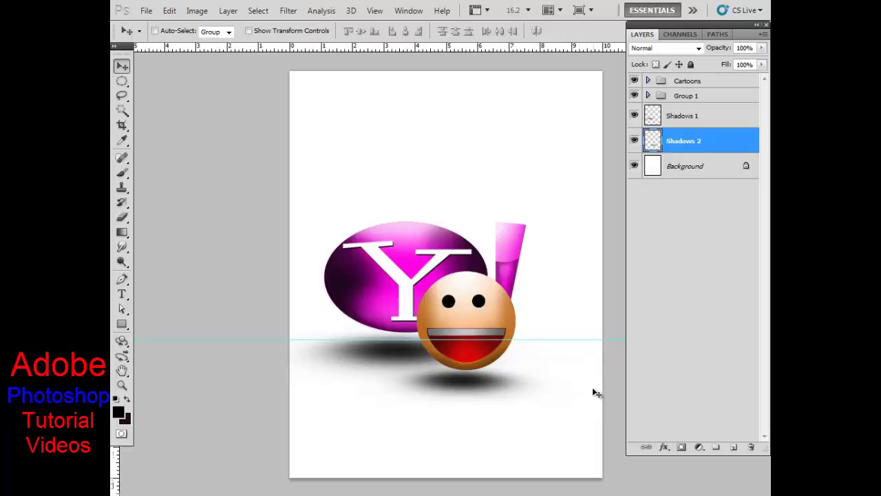
pyautogui.hotkey('ctrl', '-')
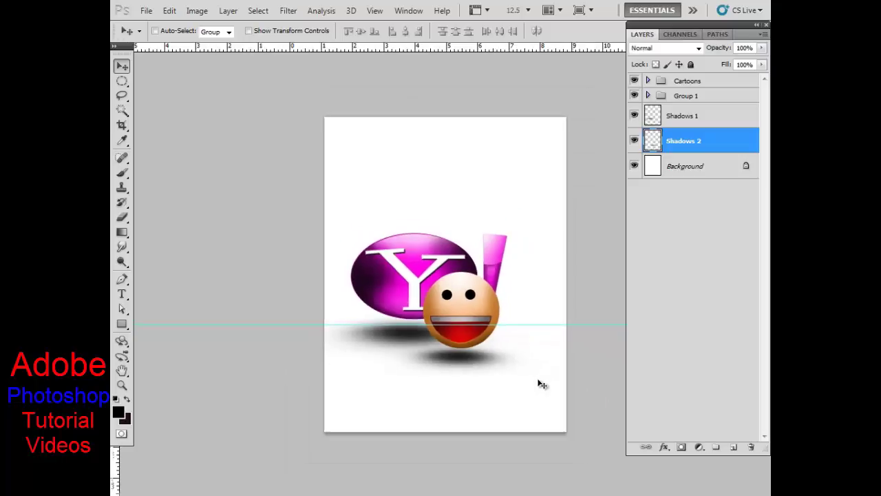
pyautogui.hotkey('ctrl', '-')
pyautogui.hotkey('ctrl', '0')
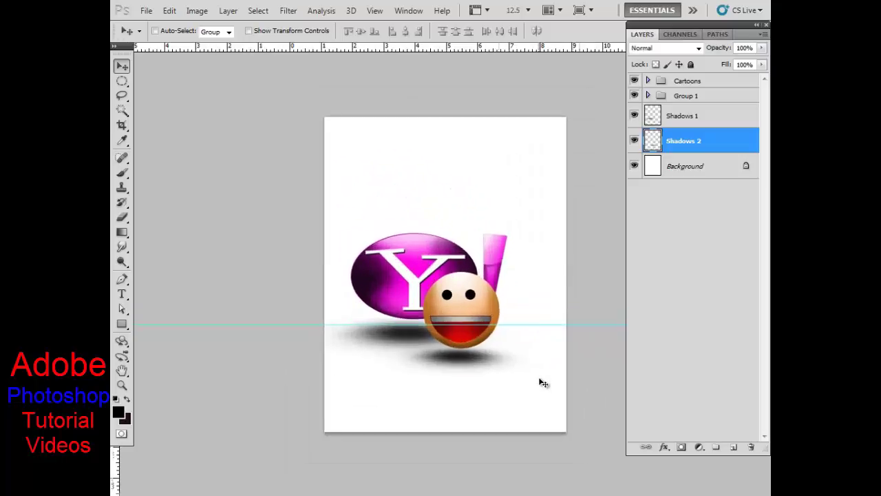